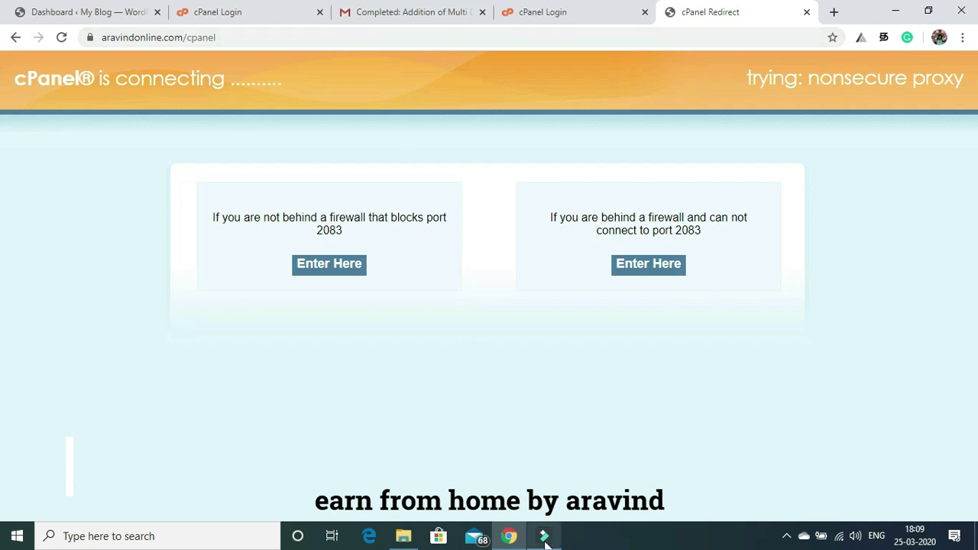
# Log in to cPanel with the saved username and the account password.
pyautogui.moveTo(546, 542)
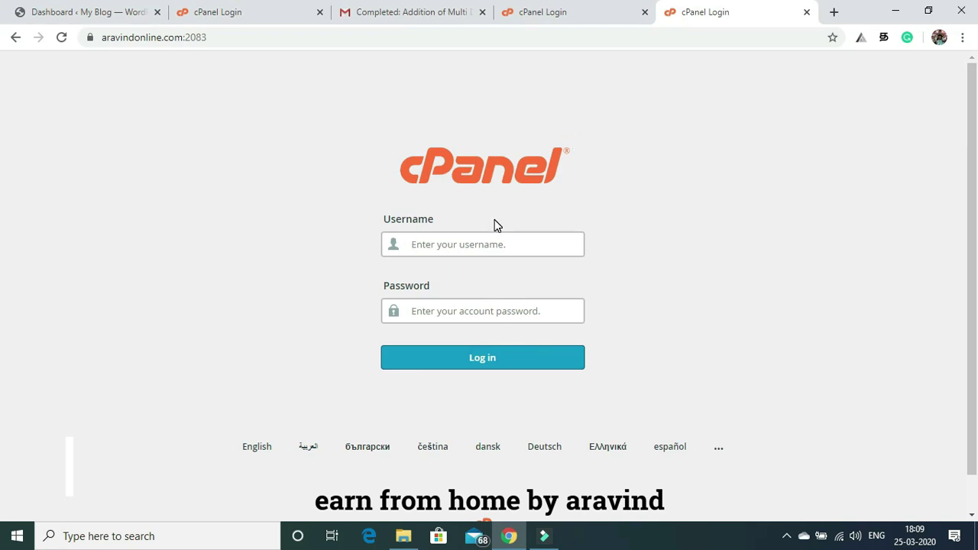
pyautogui.click(438, 246)
pyautogui.click(426, 273)
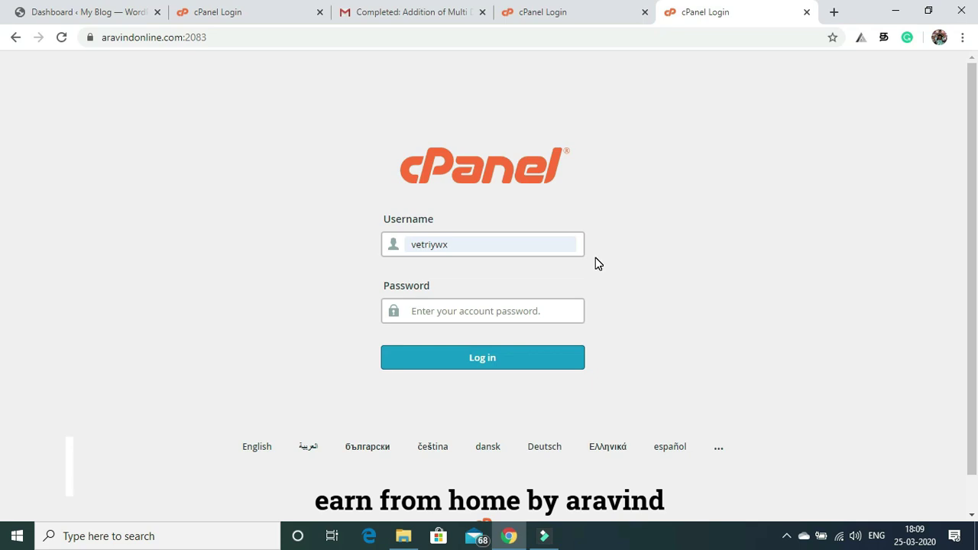
pyautogui.click(476, 312)
pyautogui.write('•••')
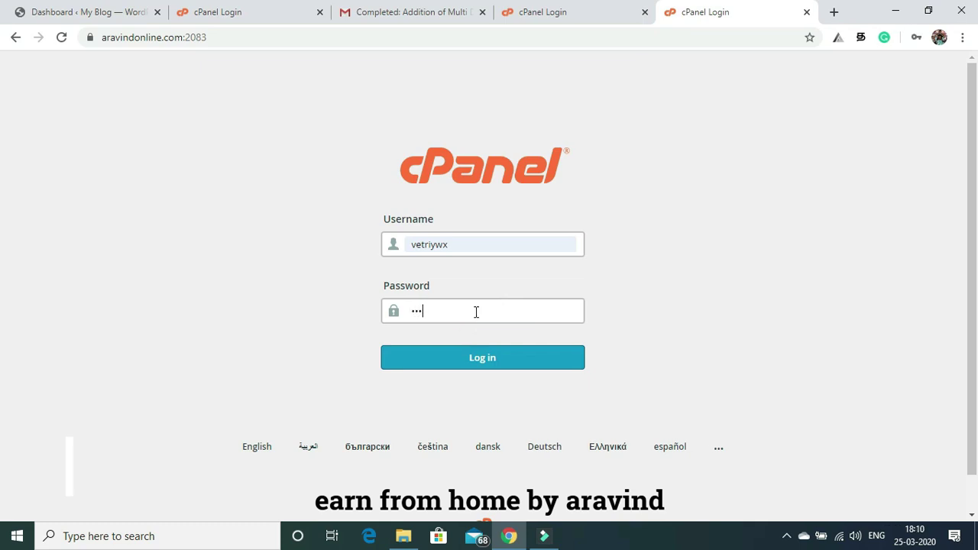
pyautogui.write('••••')
pyautogui.click(450, 365)
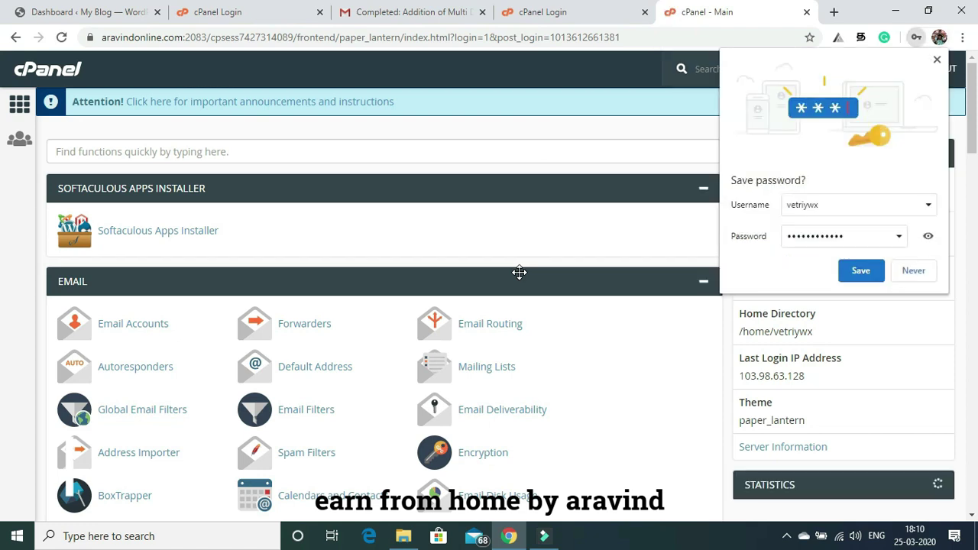
# Decline Chrome's password prompt and open Softaculous's WordPress installer page.
pyautogui.click(912, 270)
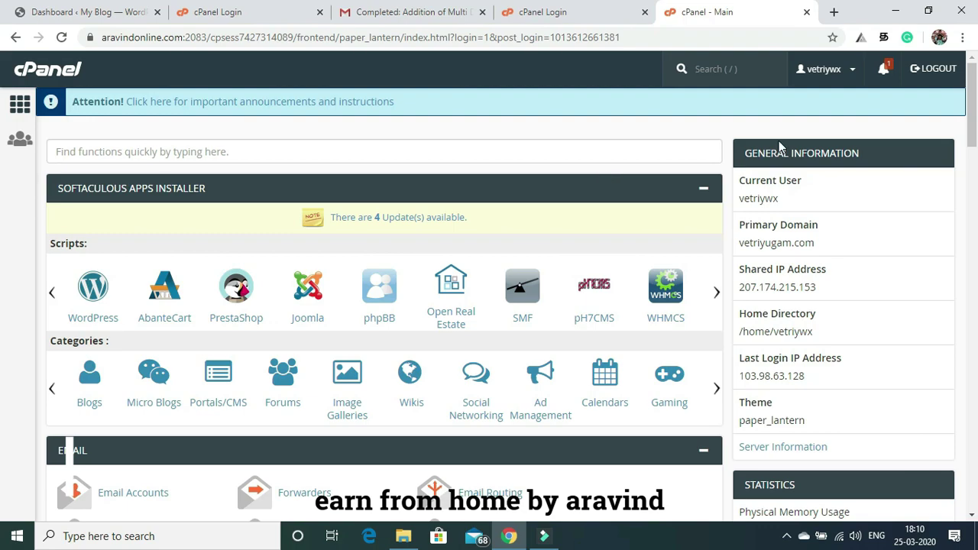
pyautogui.moveTo(973, 100); pyautogui.dragTo(970, 69)
pyautogui.click(87, 288)
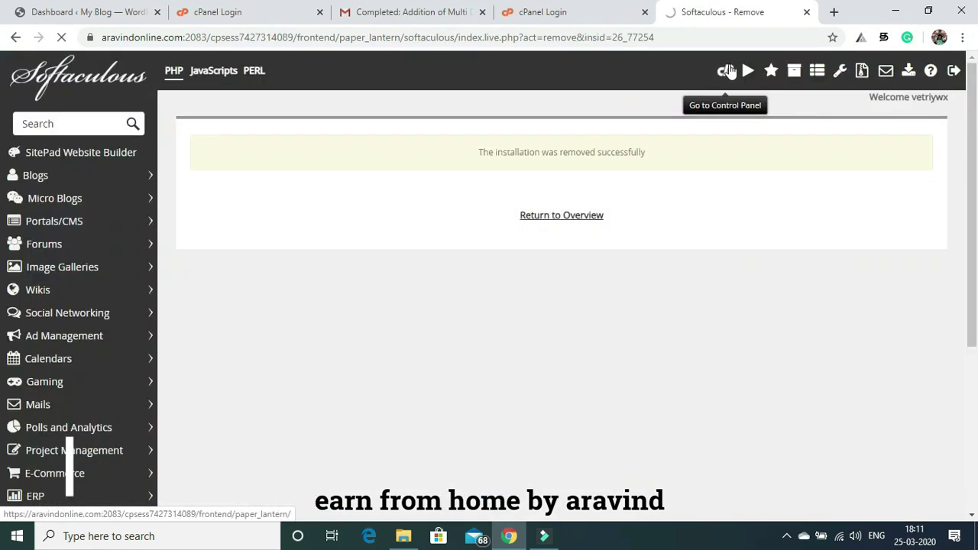
pyautogui.click(728, 71)
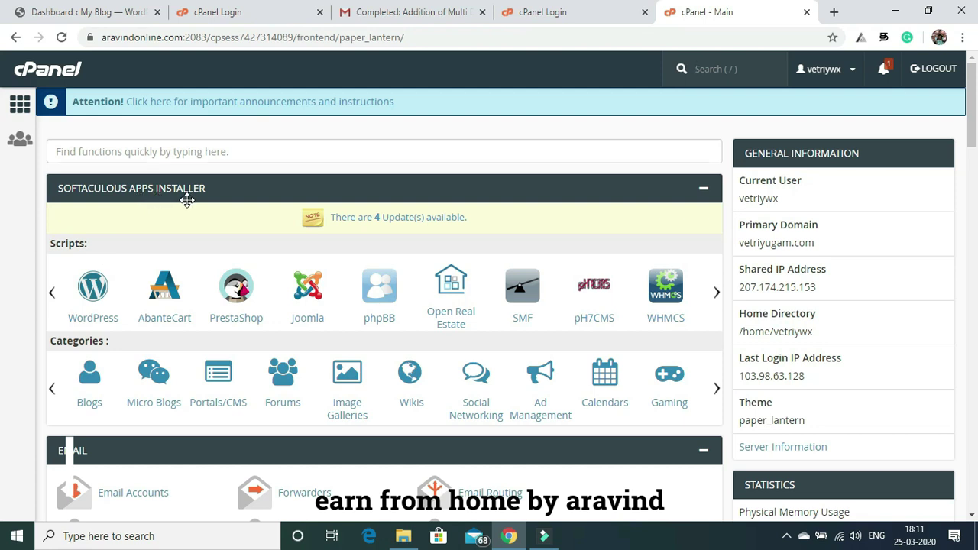
pyautogui.click(96, 293)
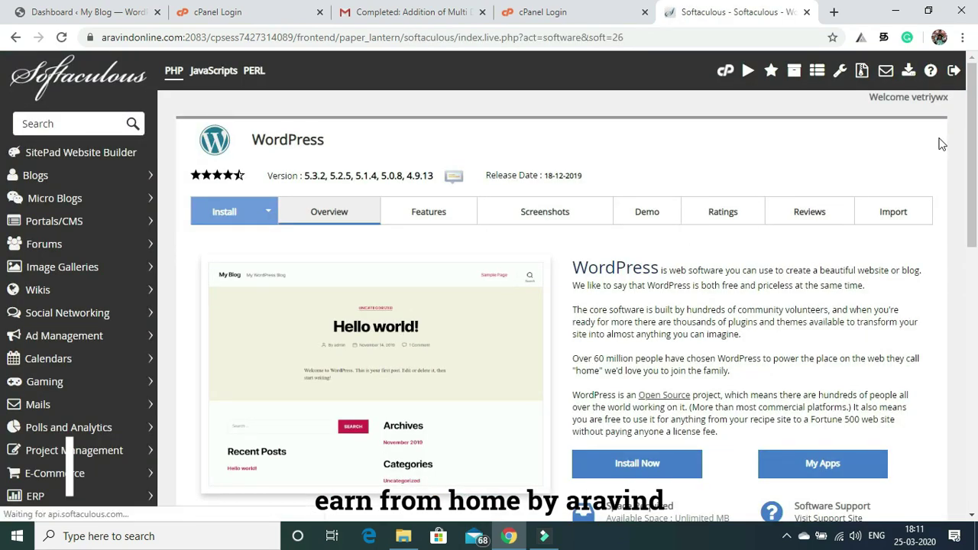
pyautogui.moveTo(972, 122); pyautogui.dragTo(976, 180)
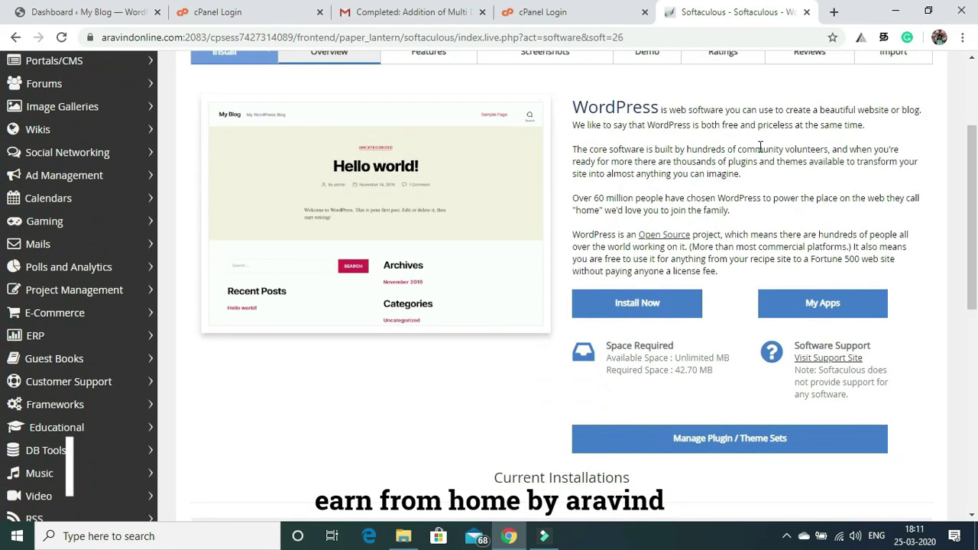
pyautogui.click(631, 312)
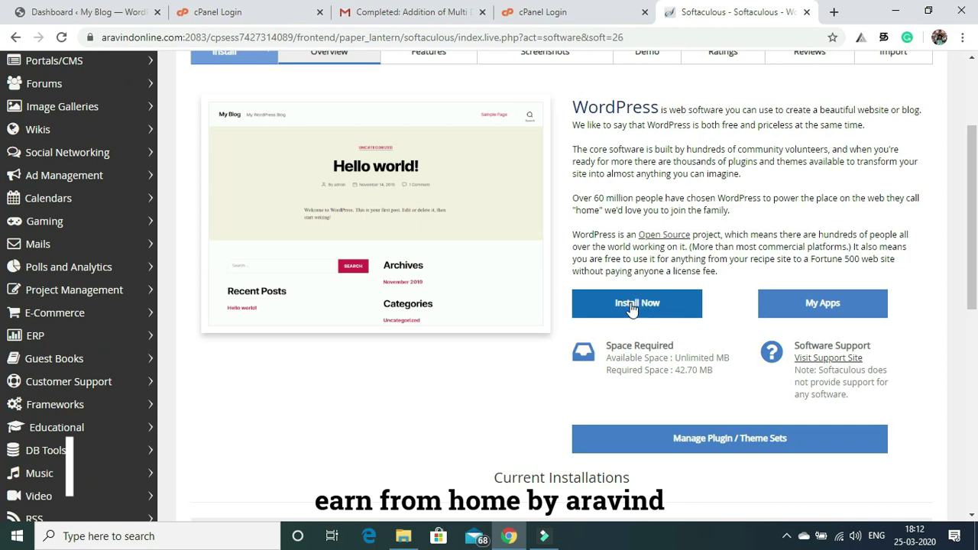
# Target the install at aravindonline.com's root by clearing the 'wp' directory.
pyautogui.click(632, 306)
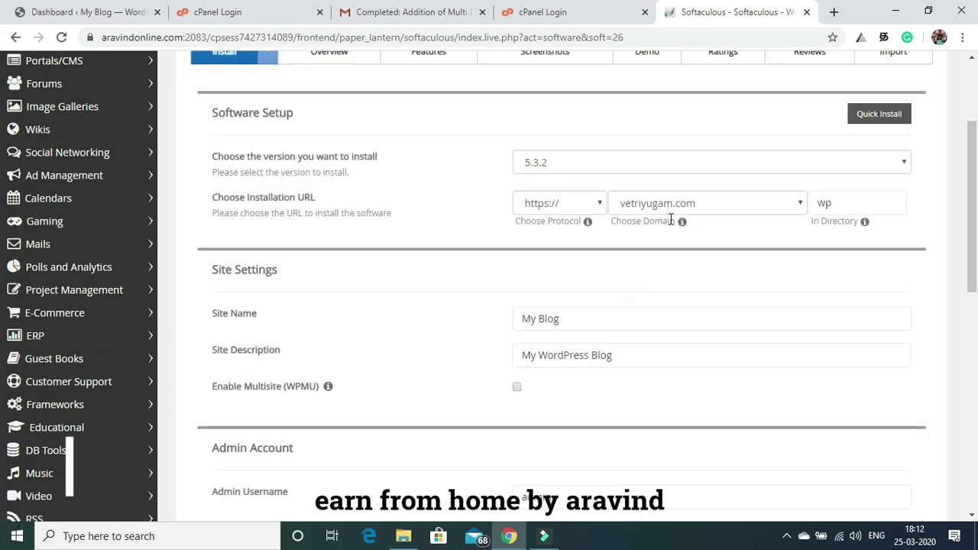
pyautogui.click(839, 204)
pyautogui.click(838, 204)
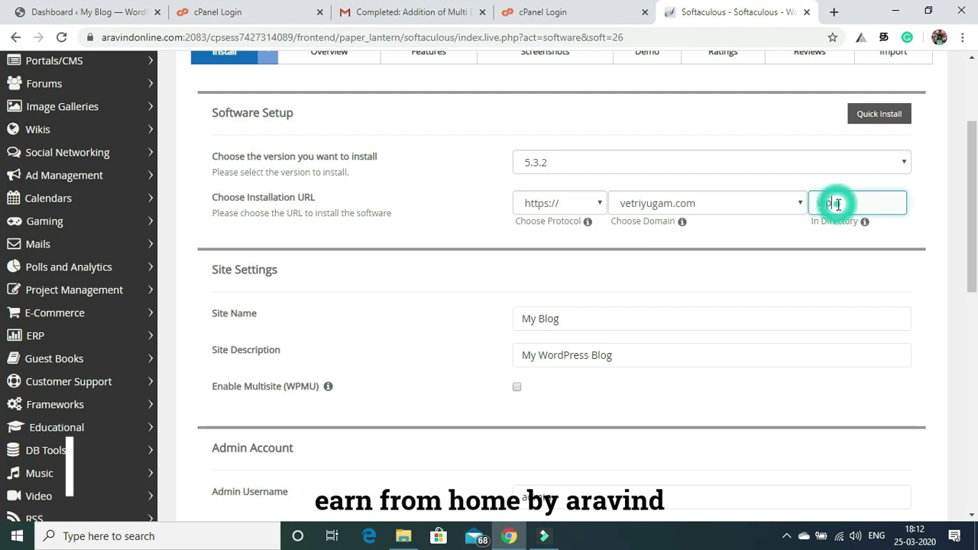
pyautogui.press('BackSpace')
pyautogui.press('BackSpace')
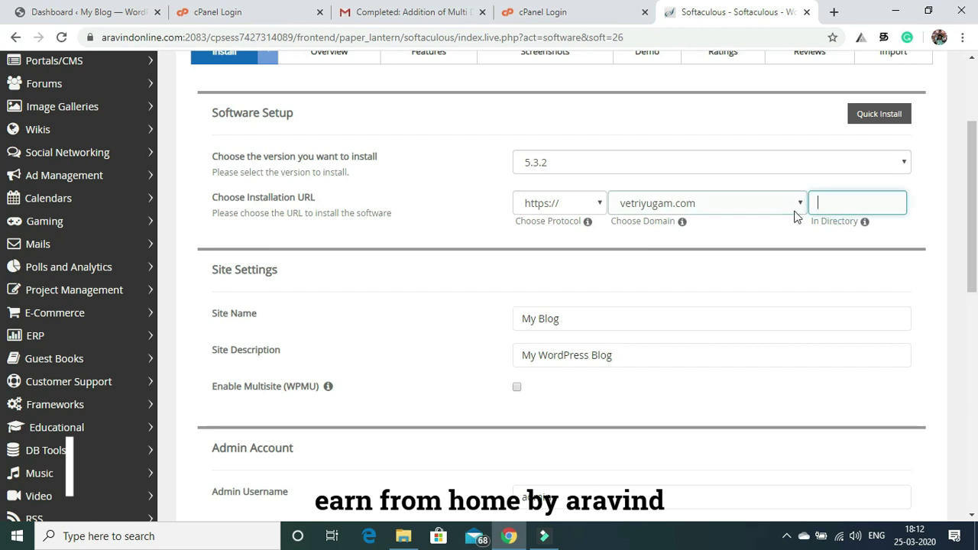
pyautogui.click(802, 201)
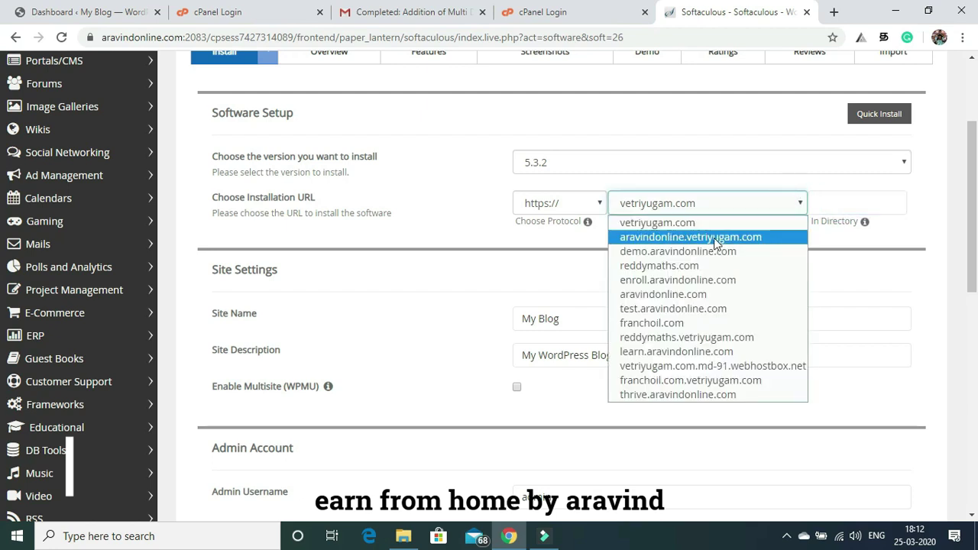
pyautogui.click(677, 296)
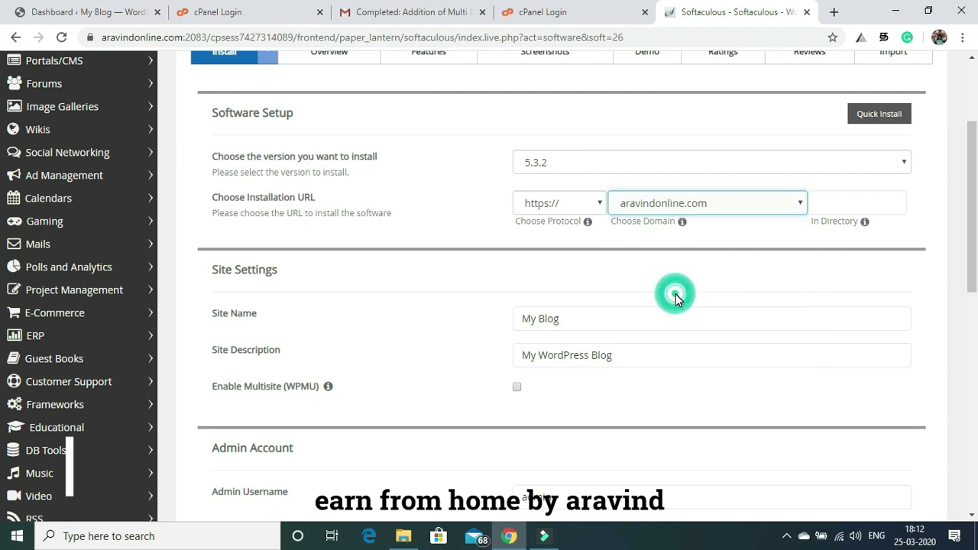
pyautogui.click(718, 238)
pyautogui.click(830, 201)
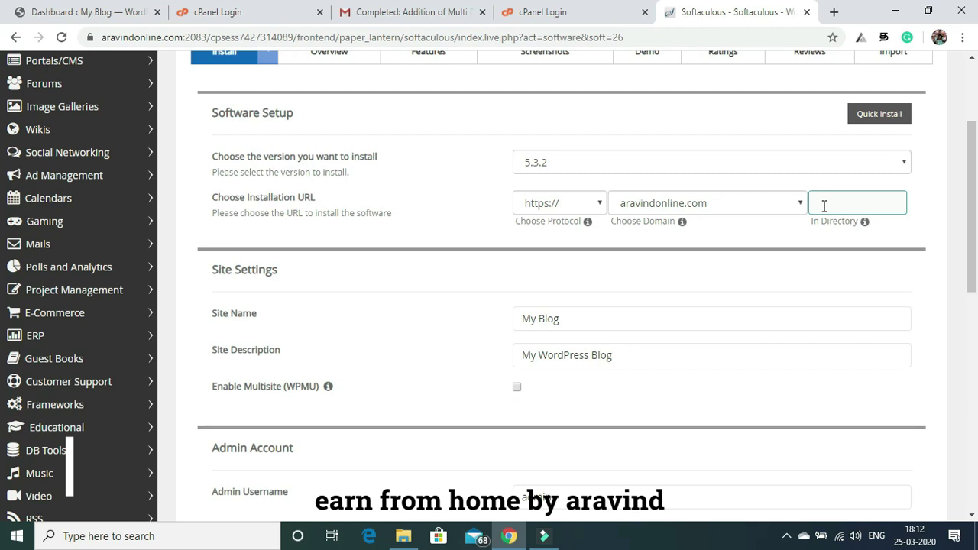
# Keep WordPress version 5.3.2 and move down to the admin account fields.
pyautogui.click(522, 163)
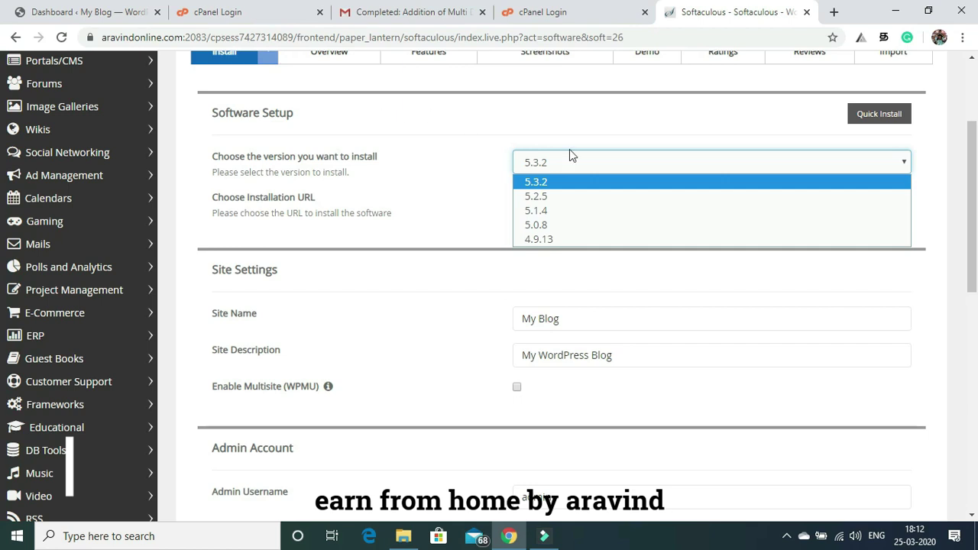
pyautogui.click(461, 219)
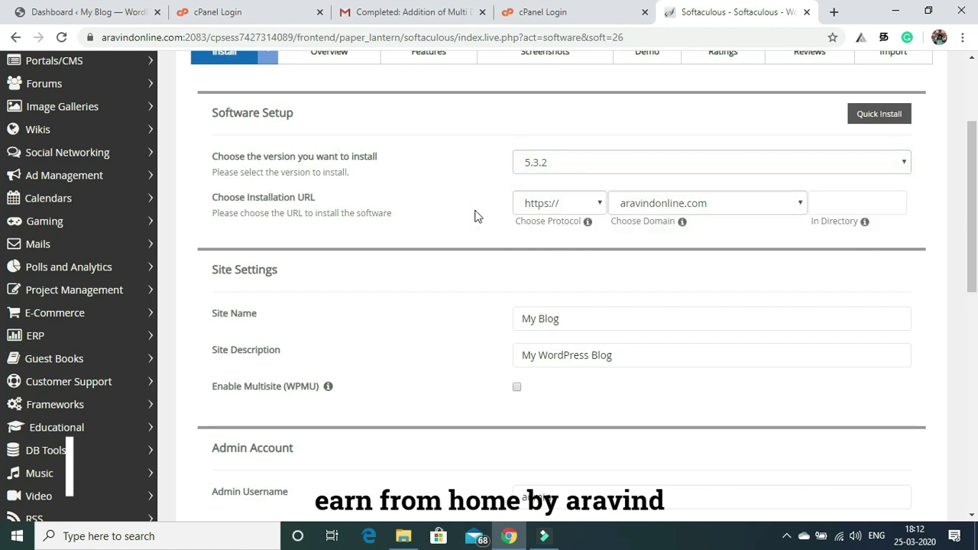
pyautogui.click(571, 164)
pyautogui.click(571, 164)
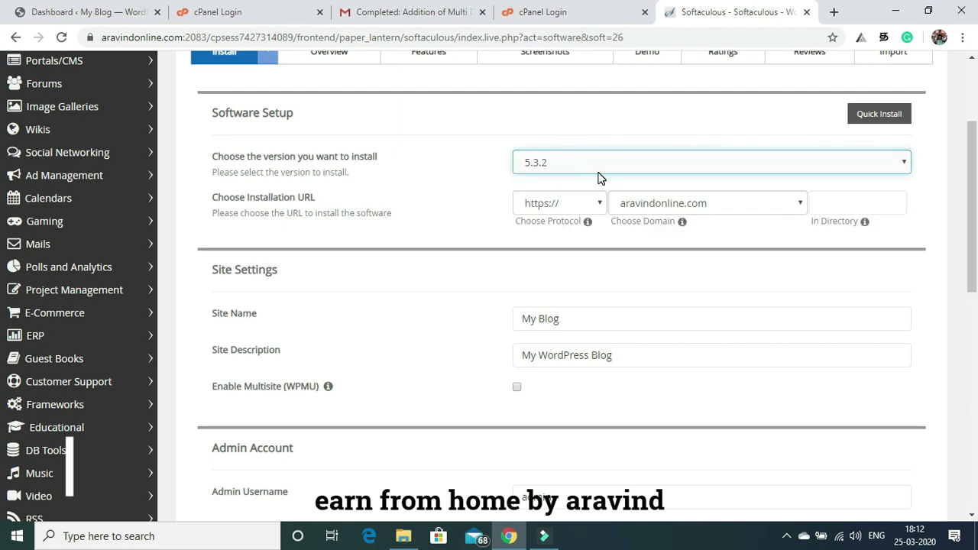
pyautogui.moveTo(972, 143); pyautogui.dragTo(975, 218)
pyautogui.click(593, 333)
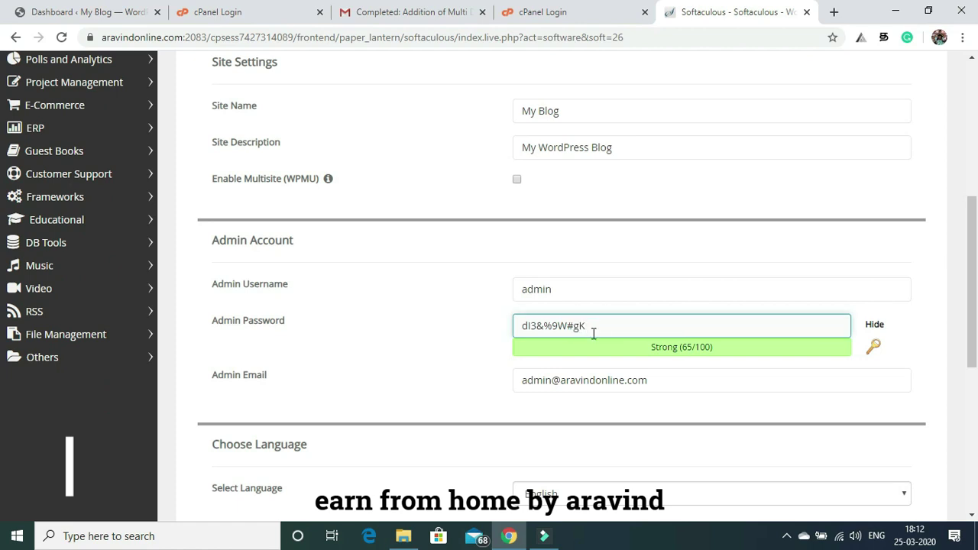
# Replace the generated admin password with a new chosen password.
pyautogui.press('BackSpace')
pyautogui.press('BackSpace')
pyautogui.press('BackSpace')
pyautogui.press('BackSpace')
pyautogui.press('BackSpace')
pyautogui.press('BackSpace')
pyautogui.press('BackSpace')
pyautogui.press('BackSpace')
pyautogui.press('BackSpace')
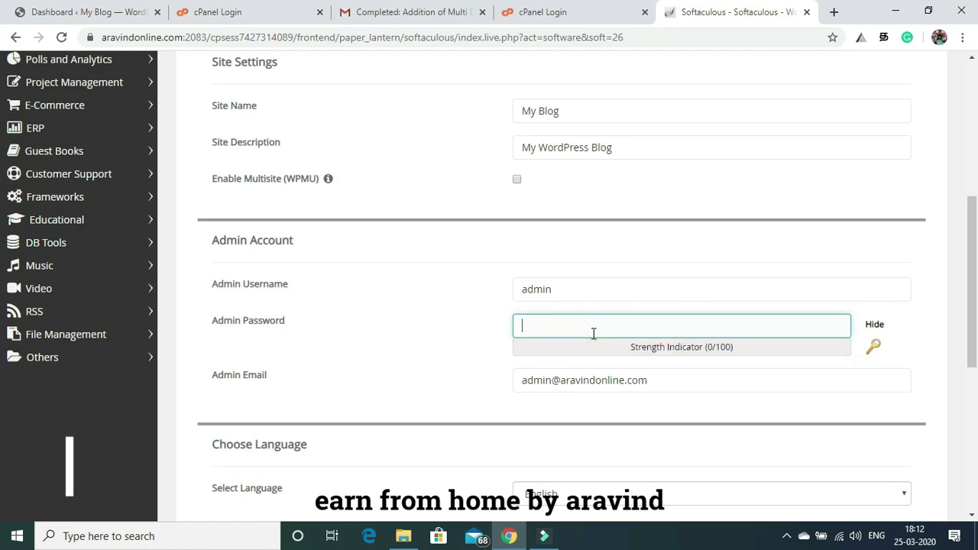
pyautogui.write('admi')
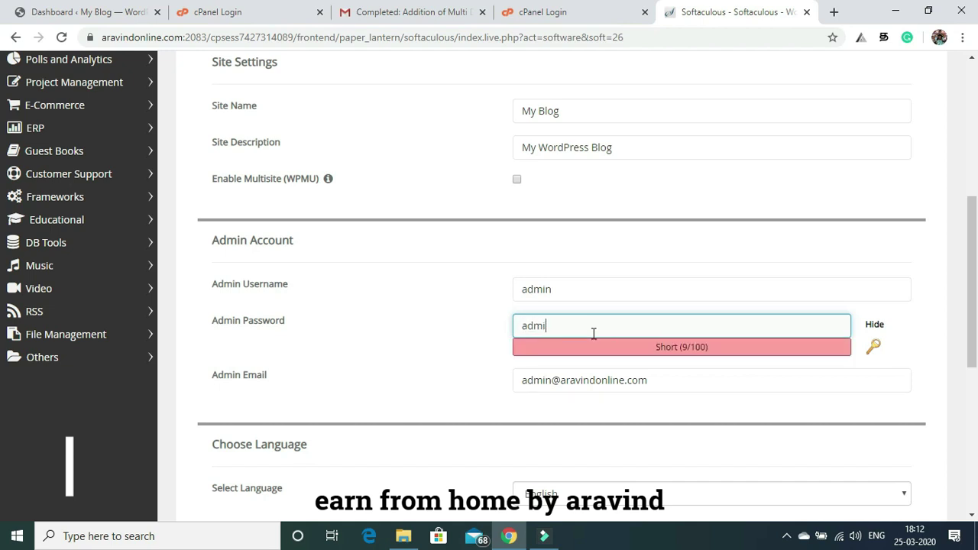
pyautogui.write('n')
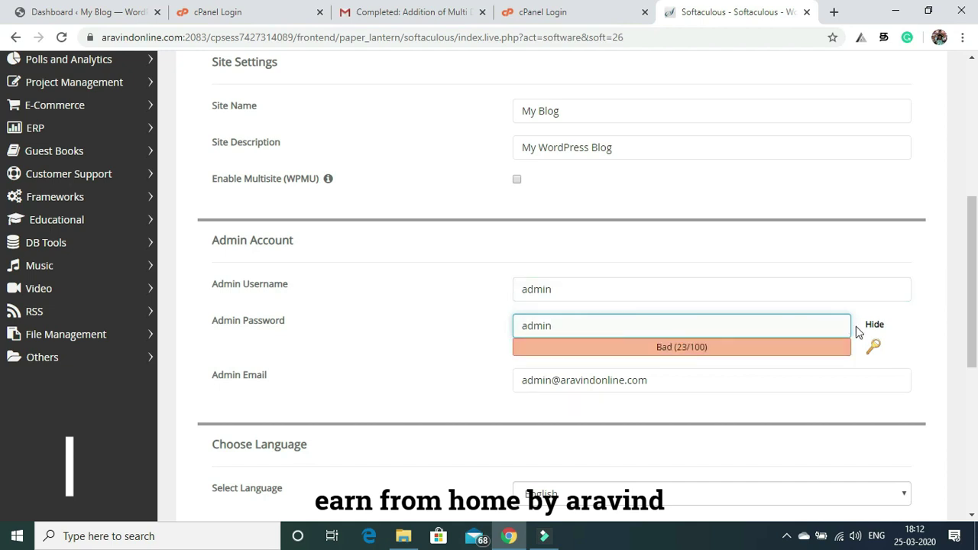
pyautogui.click(875, 325)
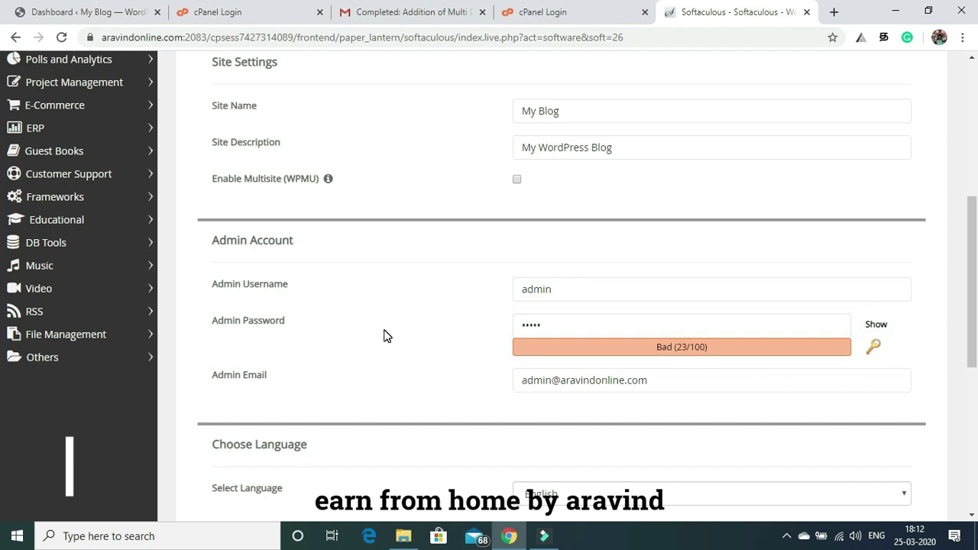
pyautogui.click(543, 332)
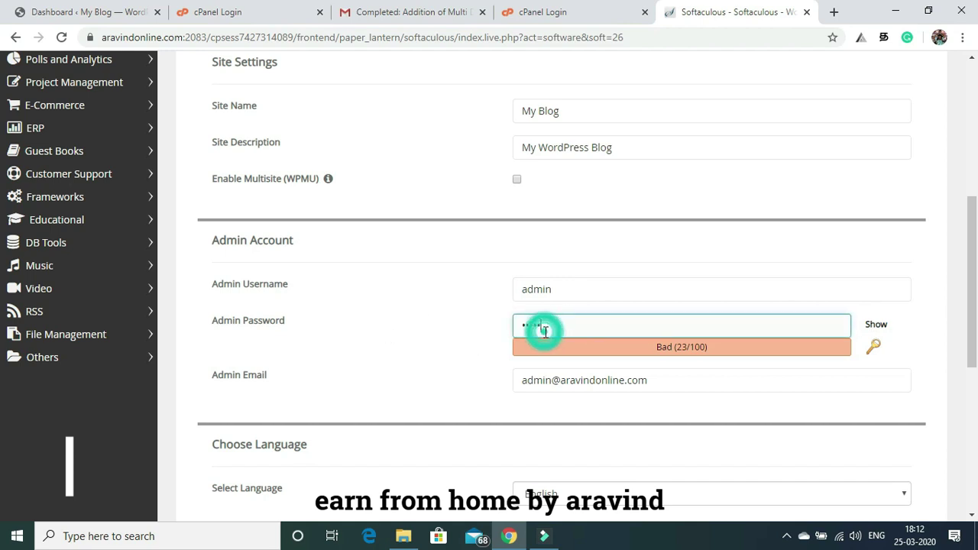
pyautogui.press('BackSpace')
pyautogui.press('BackSpace')
pyautogui.press('BackSpace')
pyautogui.press('BackSpace')
pyautogui.write('admi')
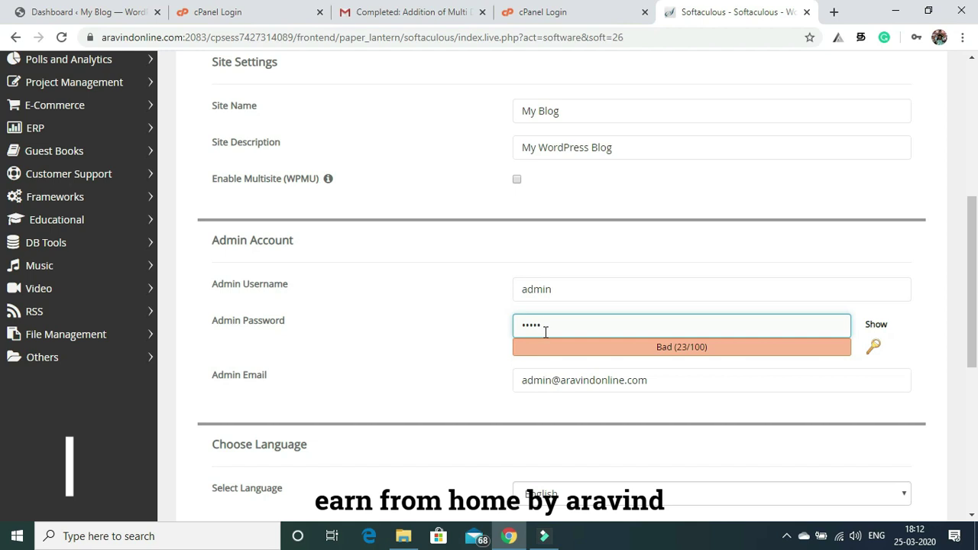
pyautogui.write('n123')
pyautogui.click(439, 376)
# Re-enter the admin password and leave the site language on English.
pyautogui.moveTo(972, 243); pyautogui.dragTo(961, 115)
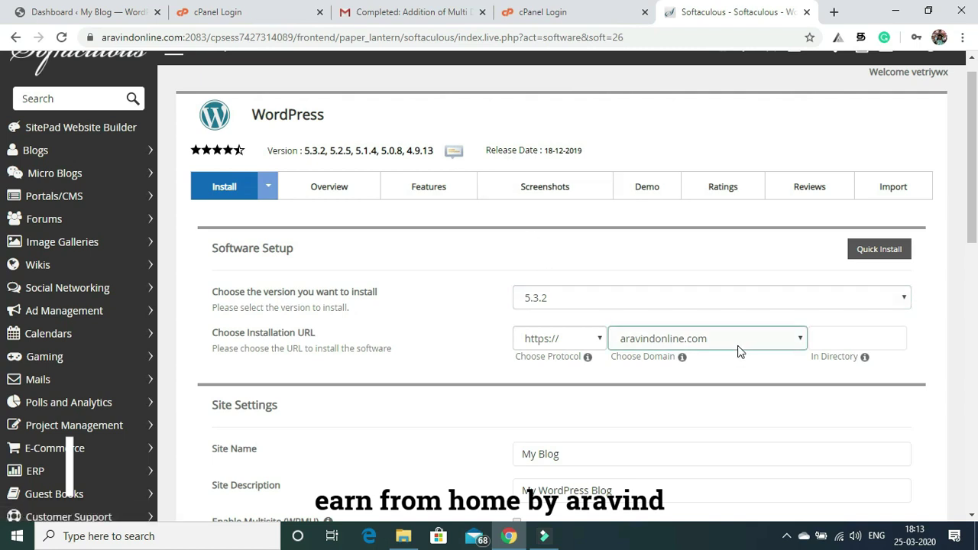
pyautogui.moveTo(973, 182); pyautogui.dragTo(976, 359)
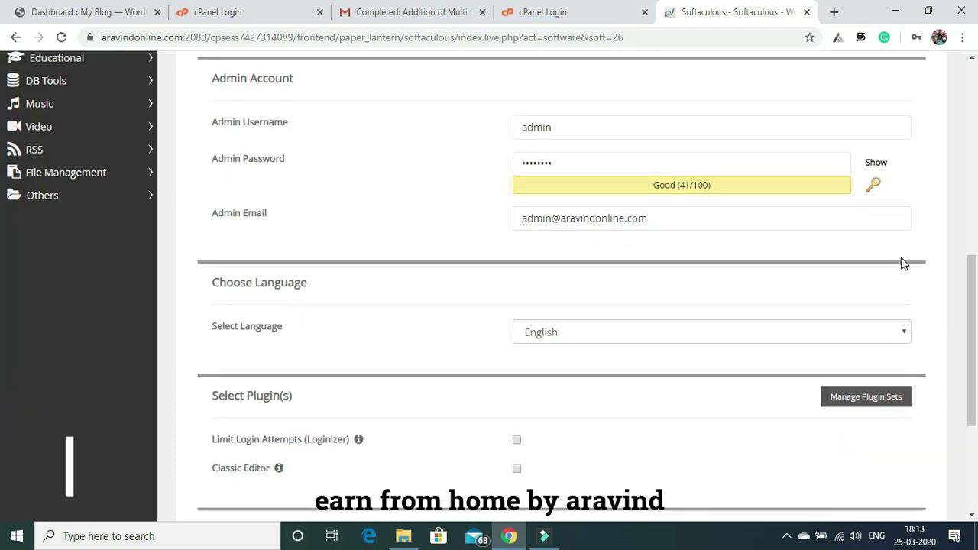
pyautogui.moveTo(972, 281)
pyautogui.mouseDown()
pyautogui.moveTo(972, 371)
pyautogui.moveTo(973, 272)
pyautogui.mouseUp()
pyautogui.click(573, 160)
pyautogui.click(569, 186)
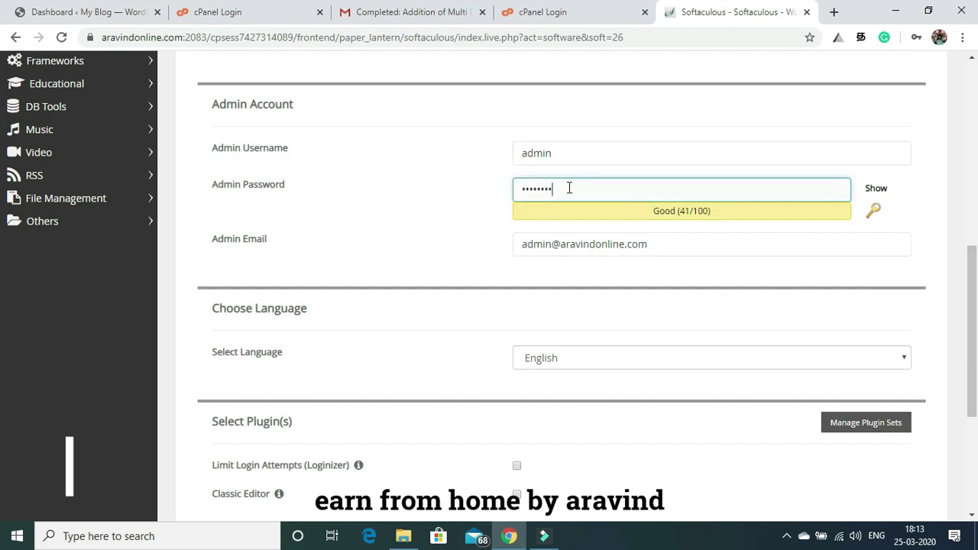
pyautogui.press('BackSpace')
pyautogui.press('BackSpace')
pyautogui.press('BackSpace')
pyautogui.press('BackSpace')
pyautogui.press('BackSpace')
pyautogui.press('BackSpace')
pyautogui.press('BackSpace')
pyautogui.write('ad')
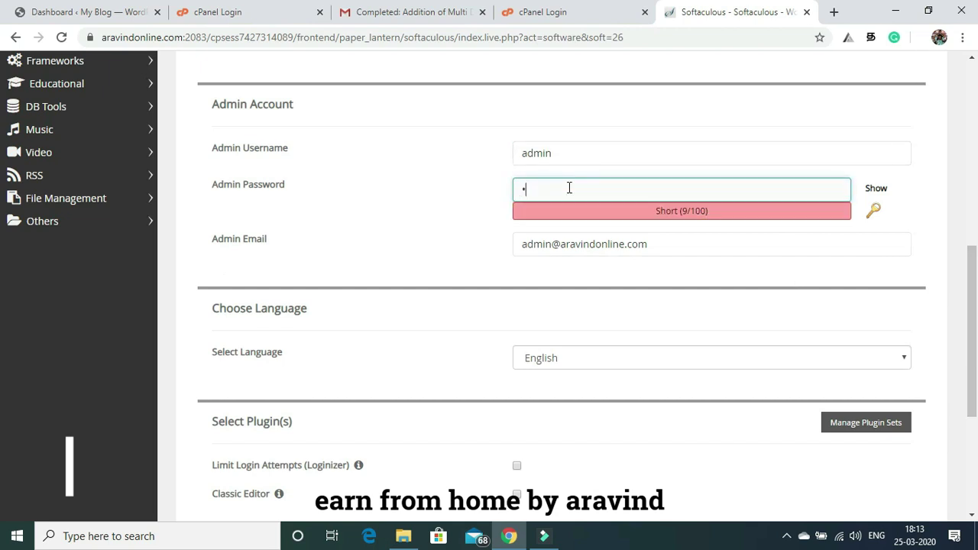
pyautogui.write('min12')
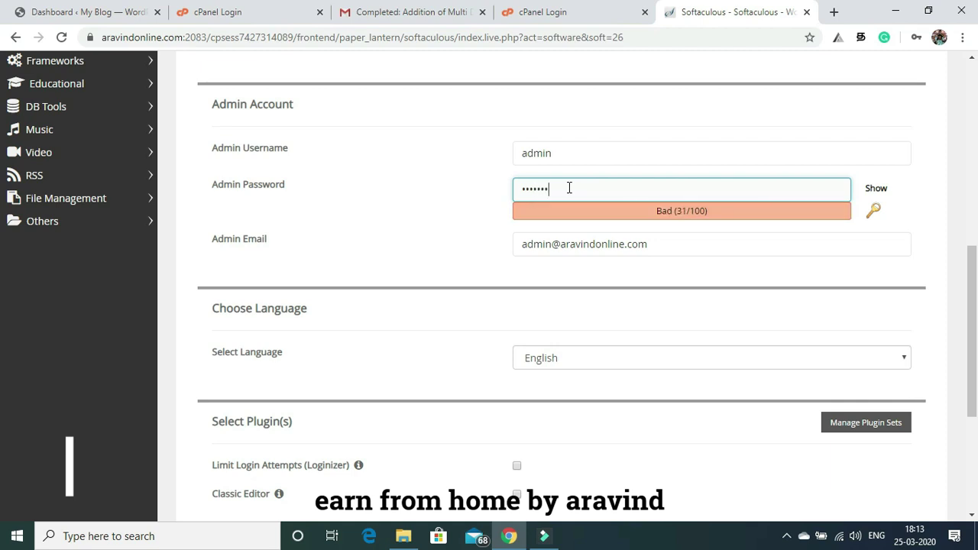
pyautogui.write('3')
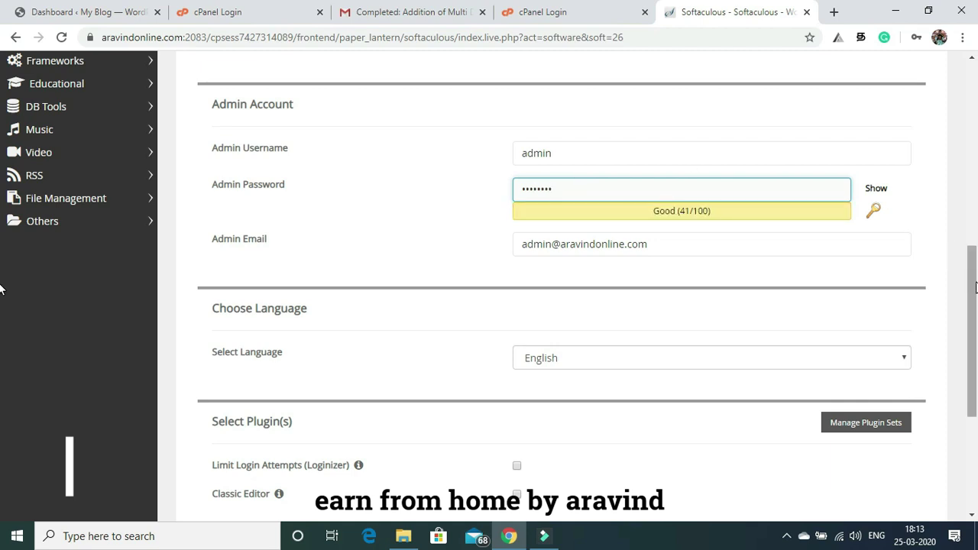
pyautogui.scroll(-3, 976, 287)
pyautogui.click(670, 412)
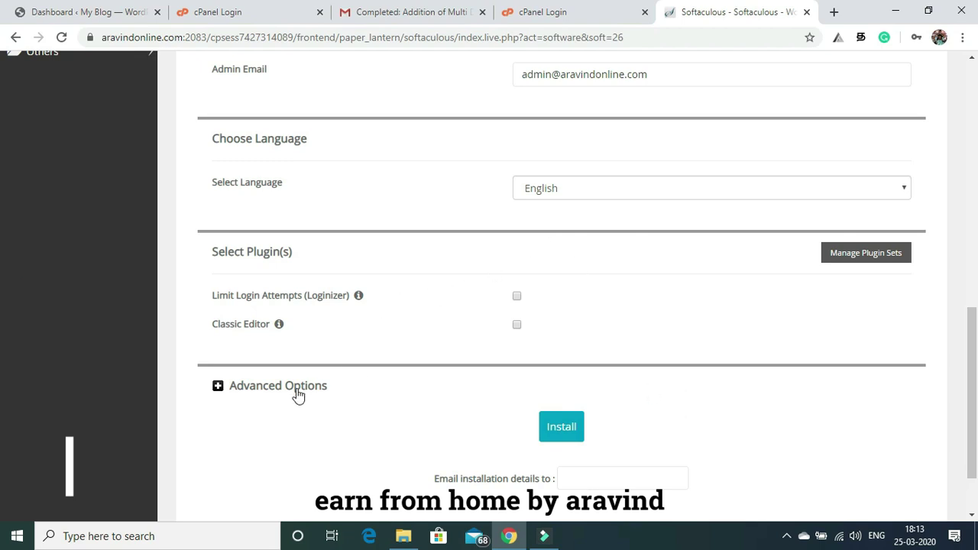
# Expand Advanced Options and run the WordPress installation.
pyautogui.click(240, 394)
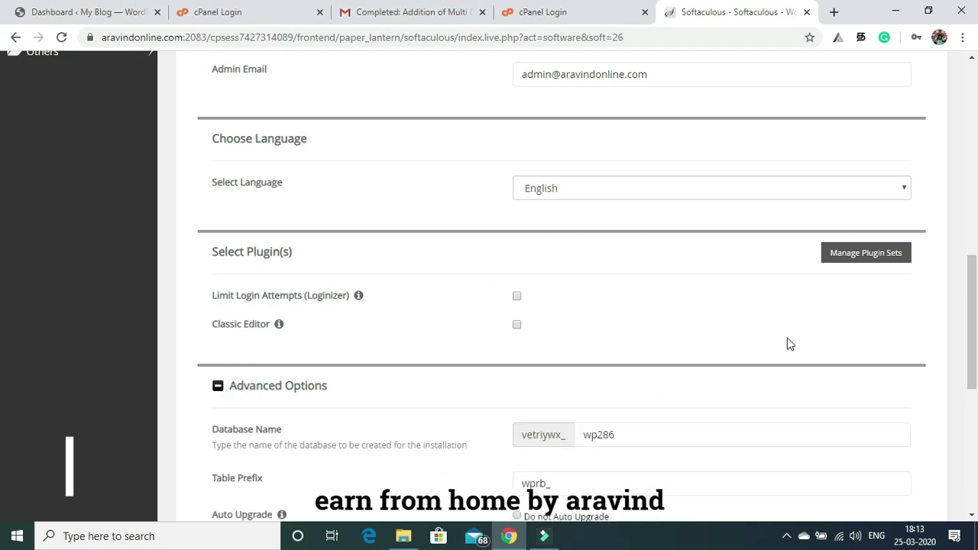
pyautogui.moveTo(975, 281); pyautogui.dragTo(976, 385)
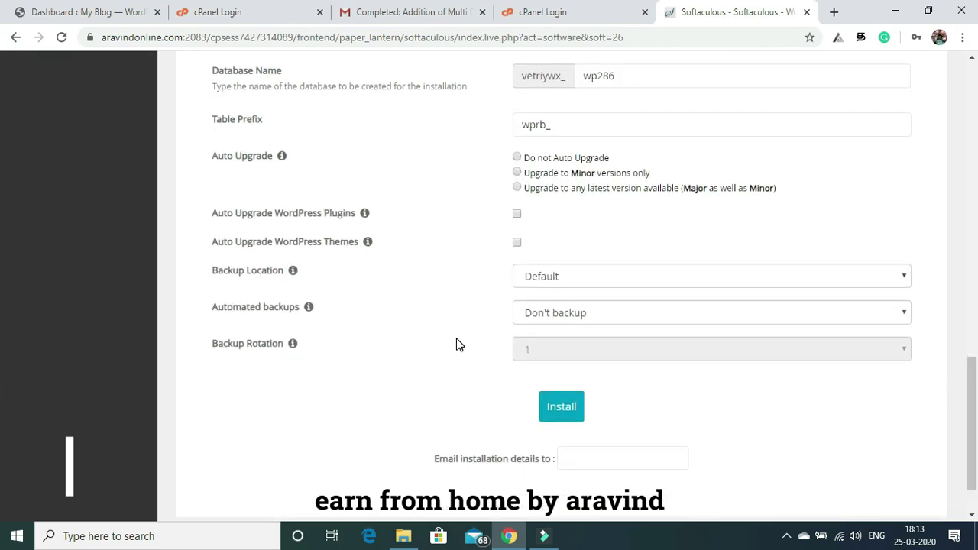
pyautogui.click(558, 408)
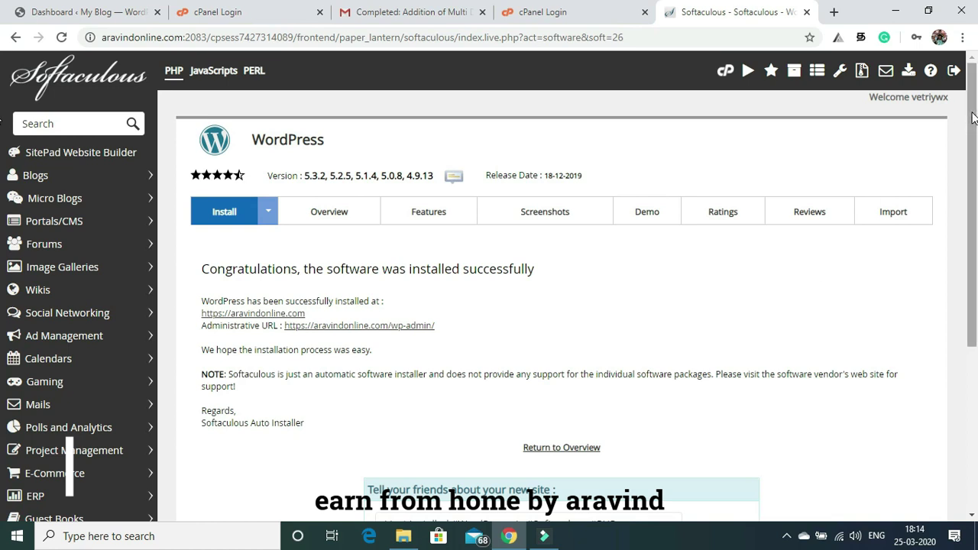
# Check the installation success message and return to the cPanel home page.
pyautogui.moveTo(973, 116); pyautogui.dragTo(976, 157)
pyautogui.scroll(-1, 976, 172)
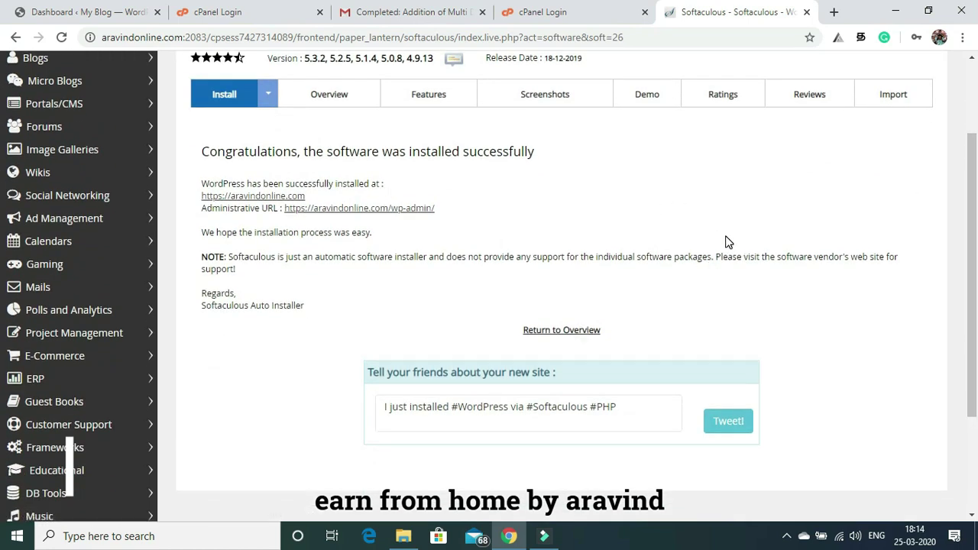
pyautogui.scroll(2, 727, 243)
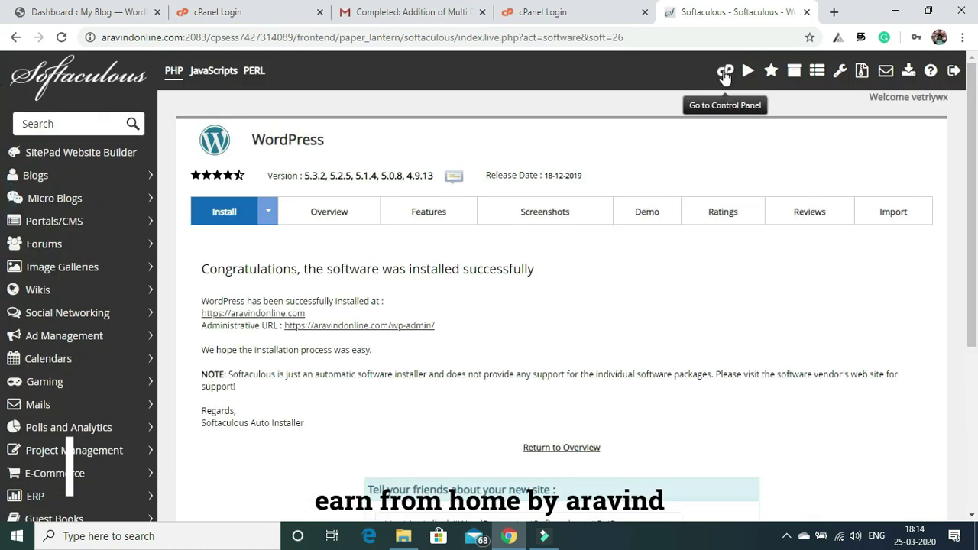
pyautogui.click(724, 72)
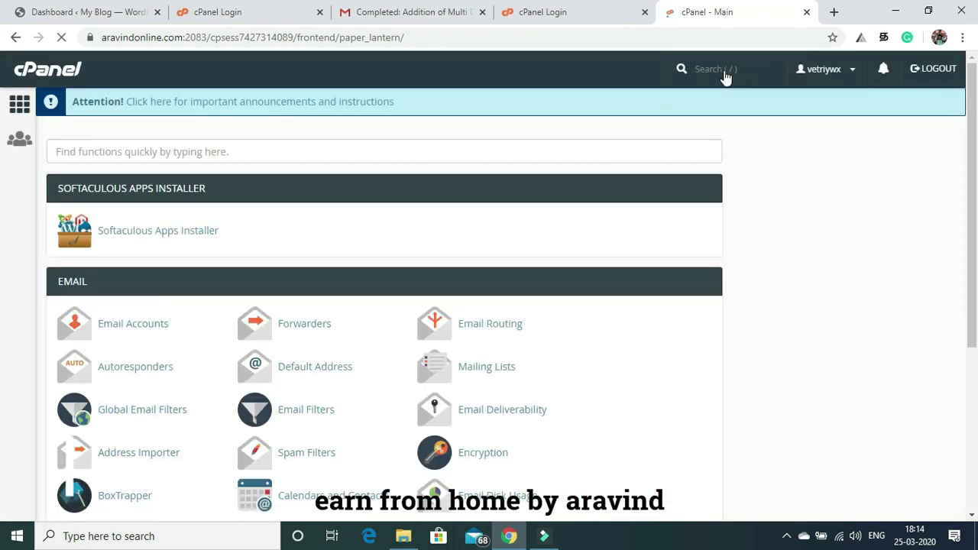
# Load aravindonline.com in a new tab to view the default Hello world! post.
pyautogui.click(834, 13)
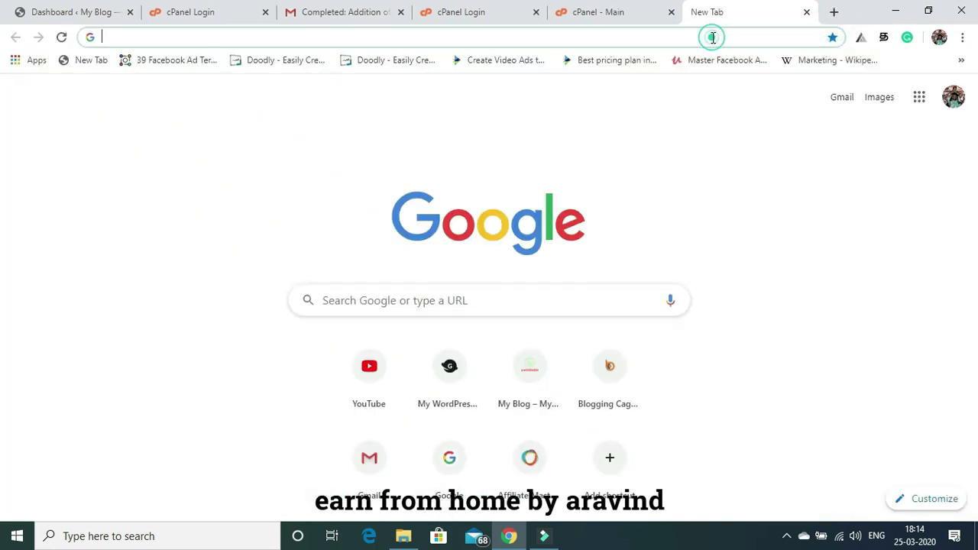
pyautogui.write('aravindonline.com')
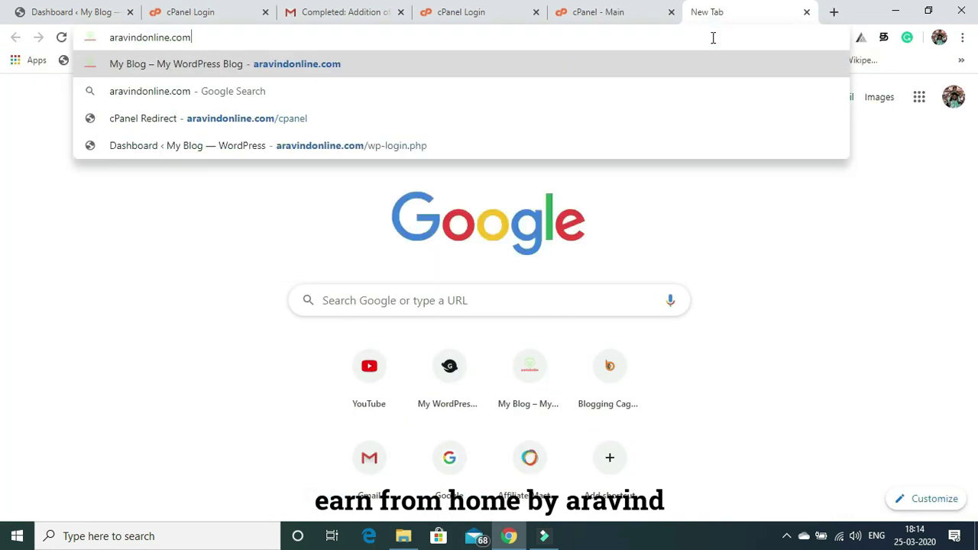
pyautogui.press('Return')
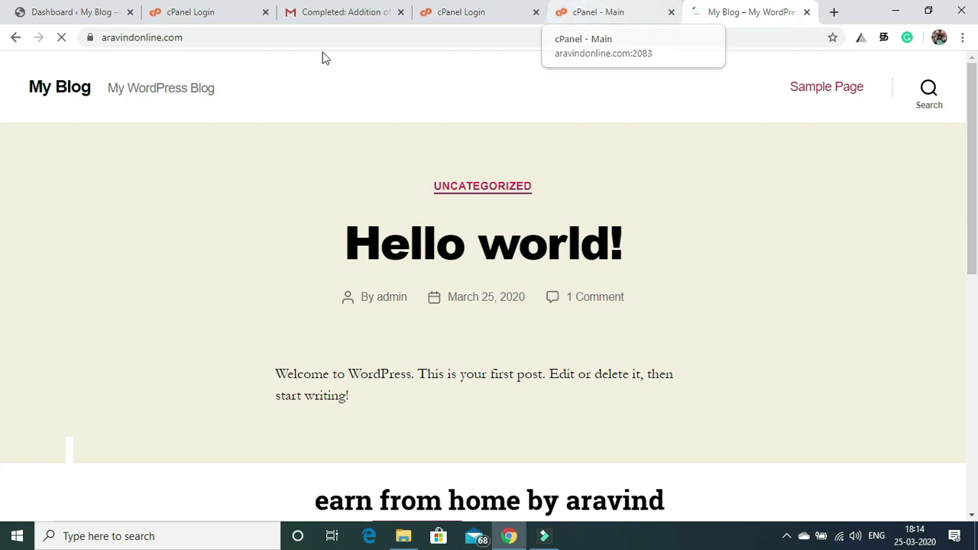
pyautogui.click(194, 39)
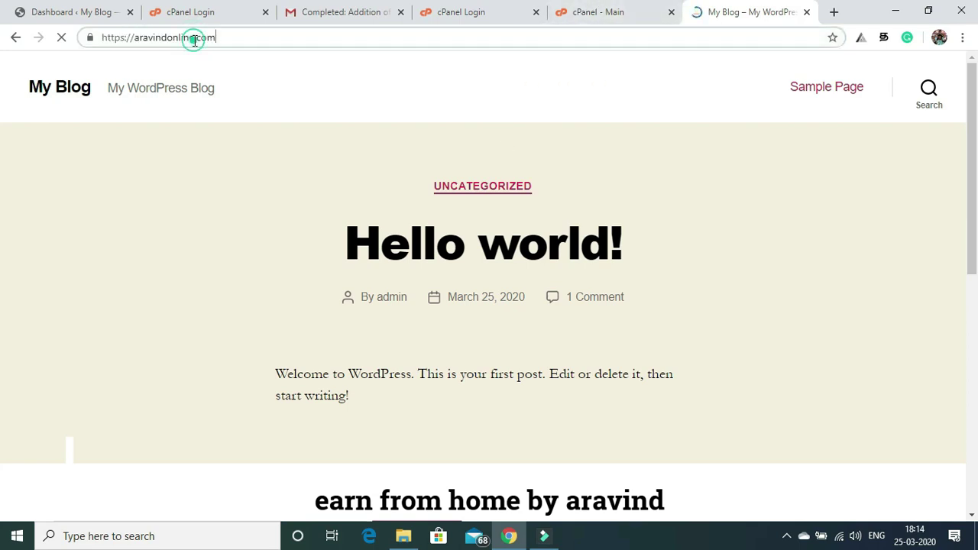
pyautogui.write('/')
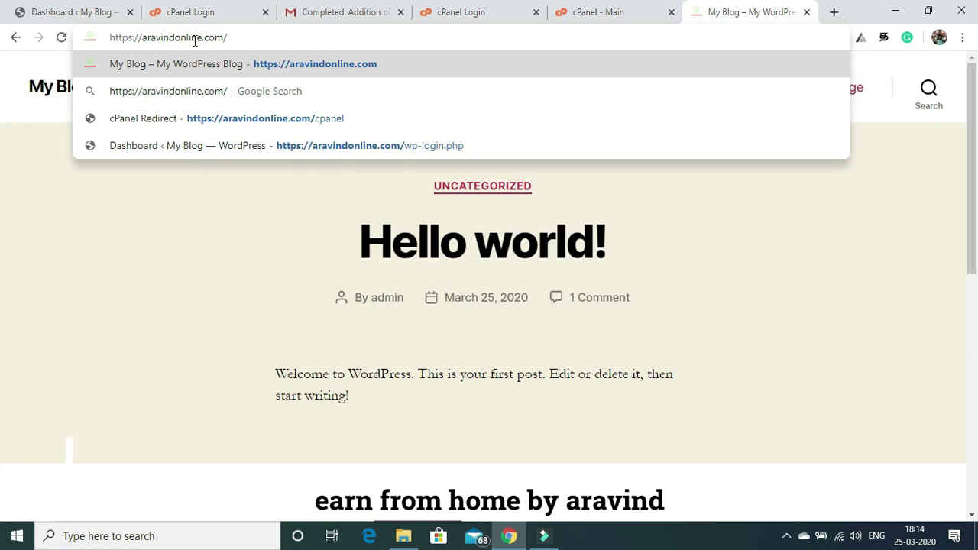
# Open the site's /login page and sign in with the administrator username and password.
pyautogui.write('login')
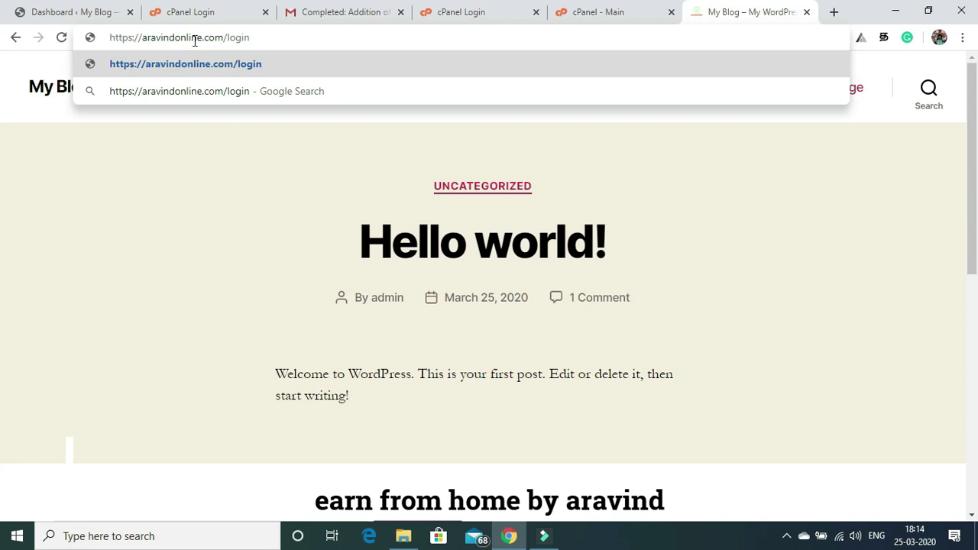
pyautogui.press('Return')
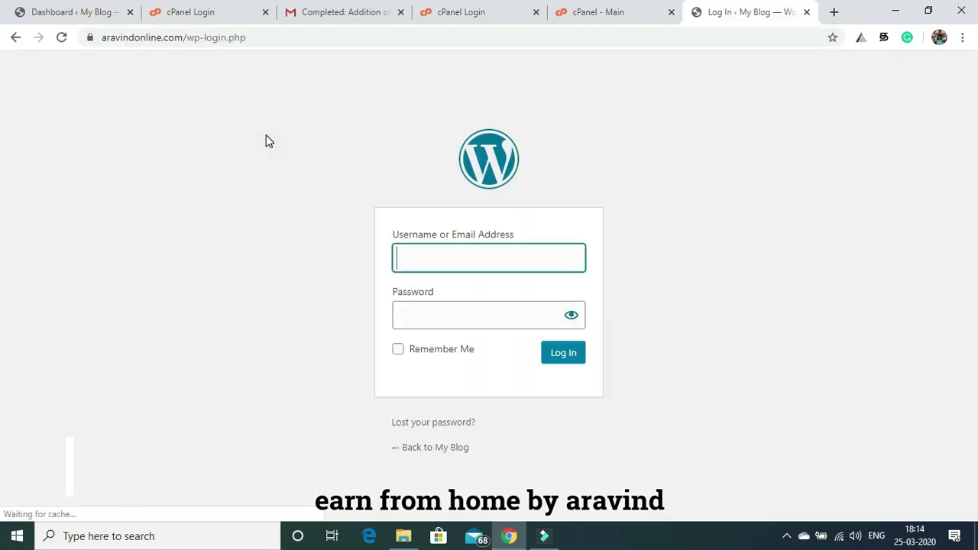
pyautogui.write('a')
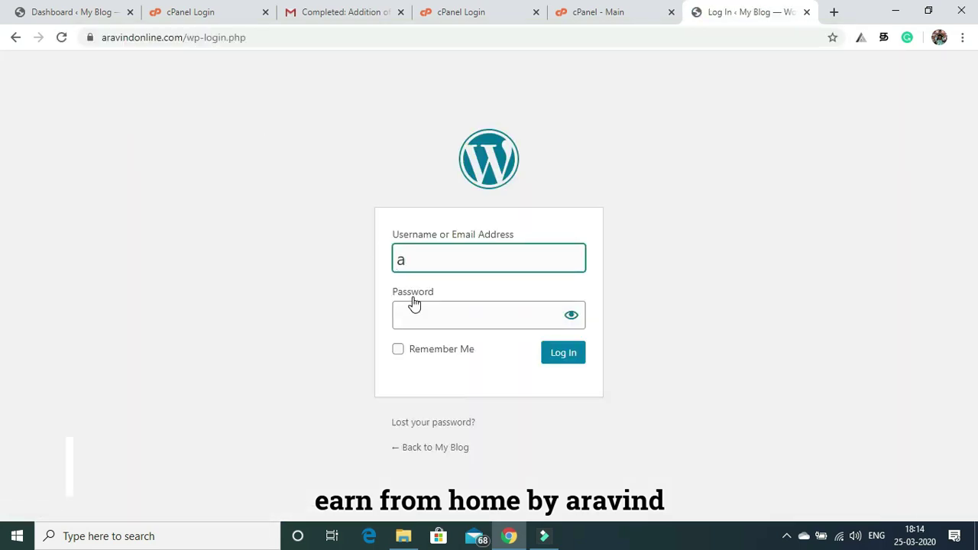
pyautogui.write('dmin')
pyautogui.click(415, 314)
pyautogui.write('•••••')
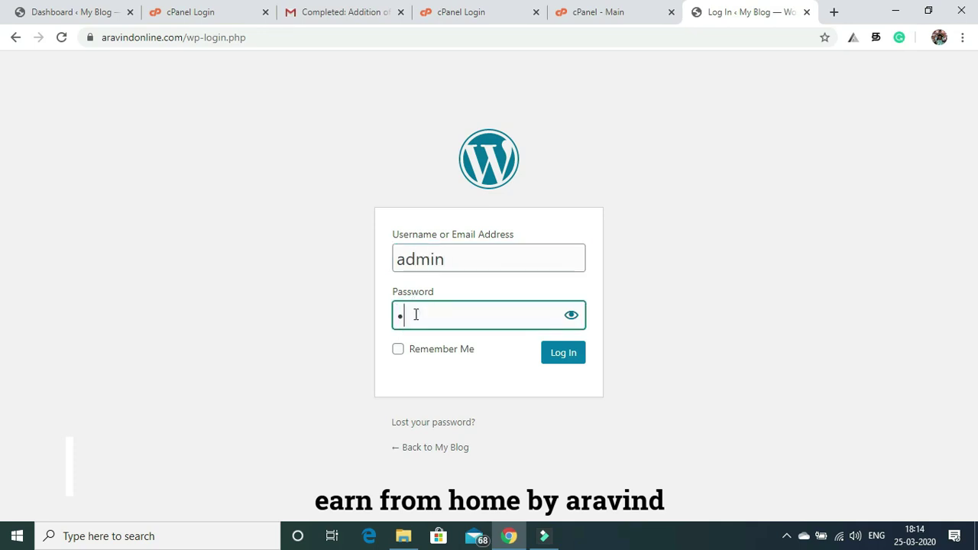
pyautogui.write('•••')
pyautogui.click(559, 359)
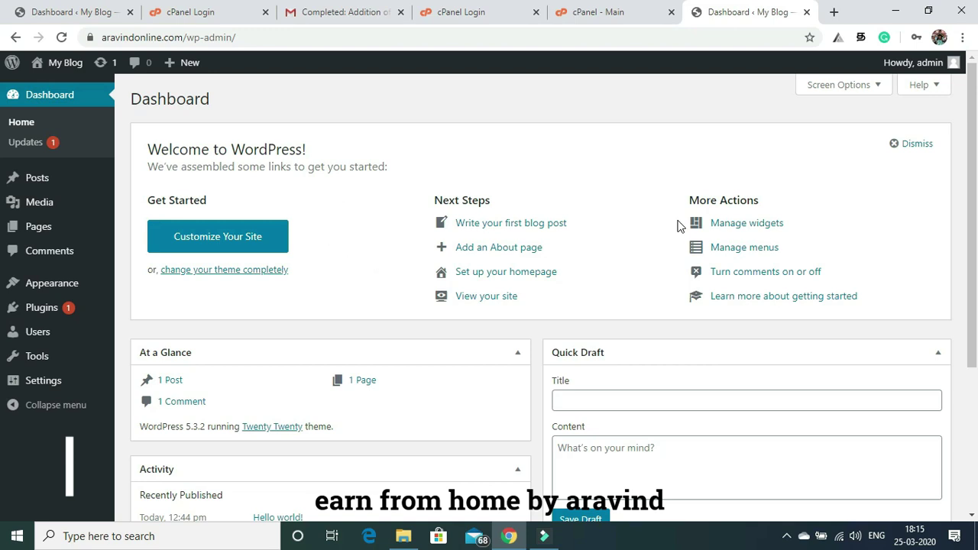
# Open Appearance > Themes from the dashboard sidebar.
pyautogui.moveTo(975, 121); pyautogui.dragTo(976, 143)
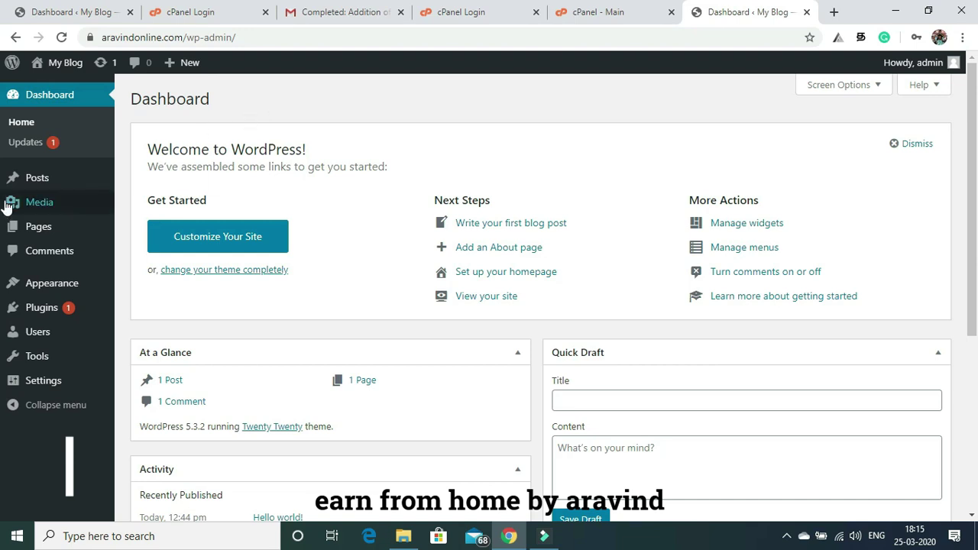
pyautogui.moveTo(61, 294)
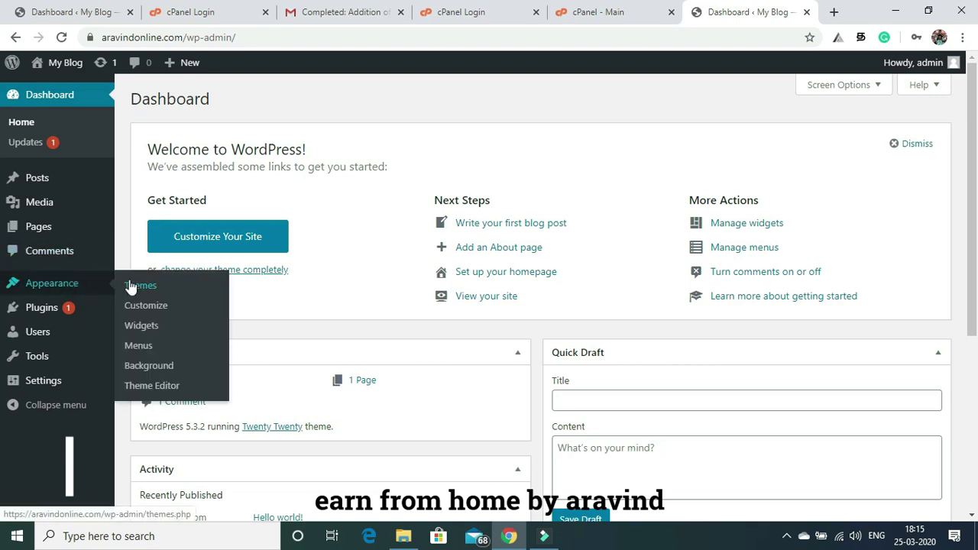
pyautogui.click(142, 286)
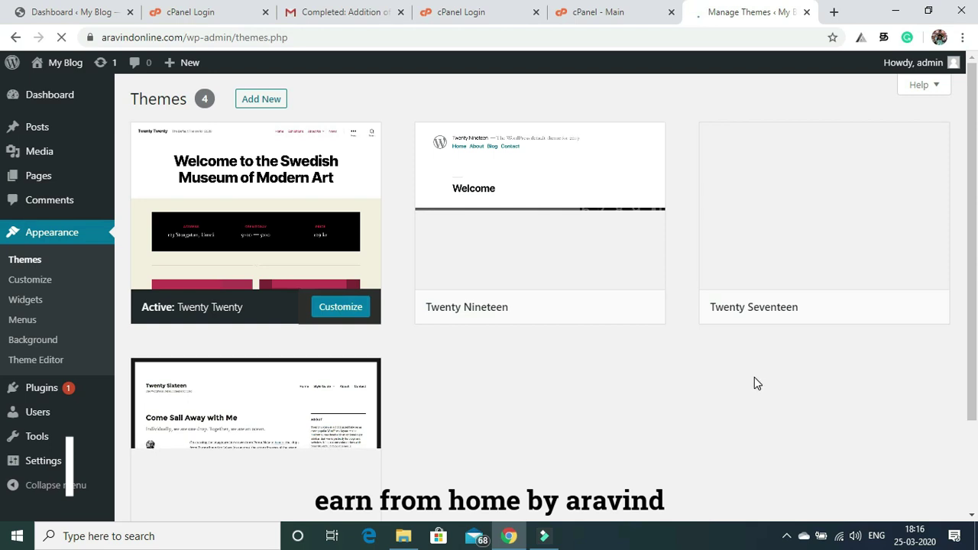
# Use Add New on the Themes page to browse the featured themes.
pyautogui.moveTo(971, 237); pyautogui.dragTo(976, 304)
pyautogui.scroll(1, 977, 304)
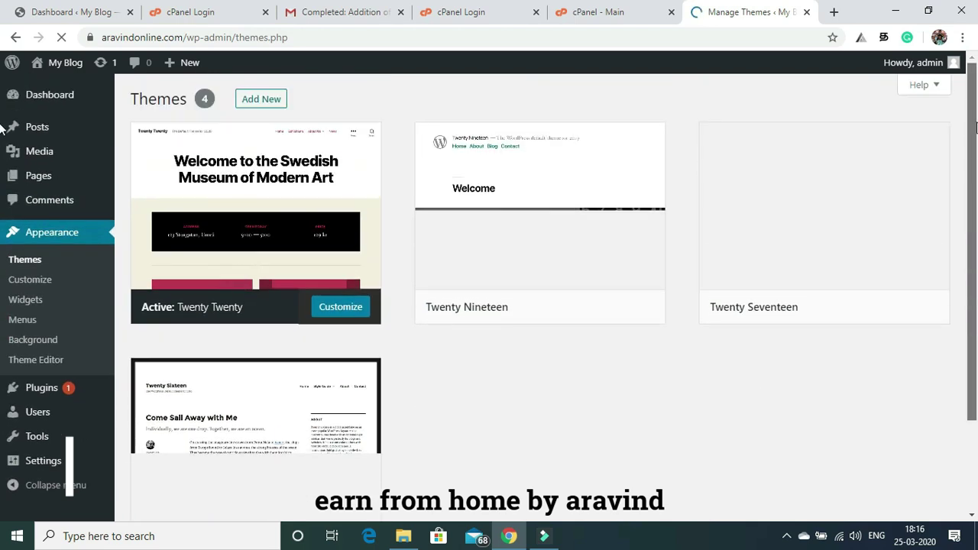
pyautogui.click(244, 108)
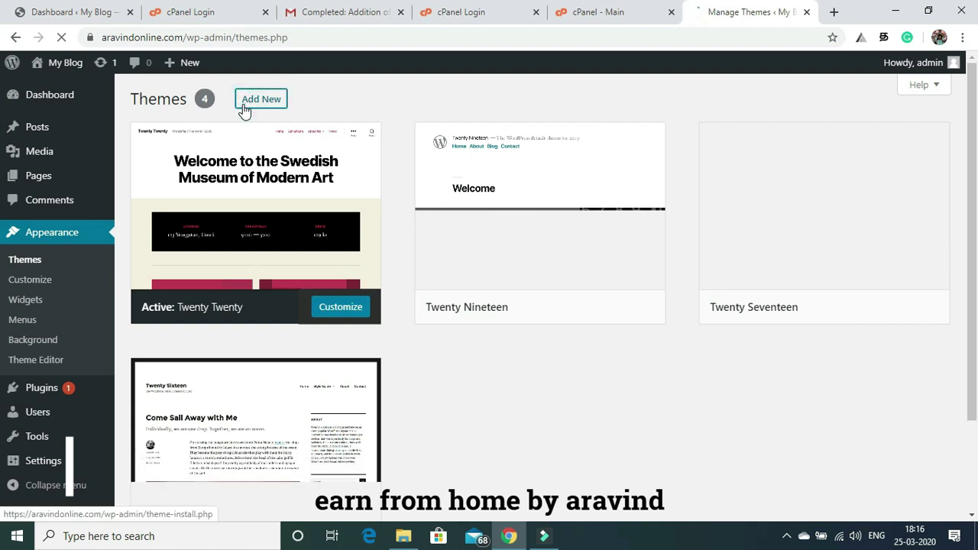
pyautogui.click(251, 100)
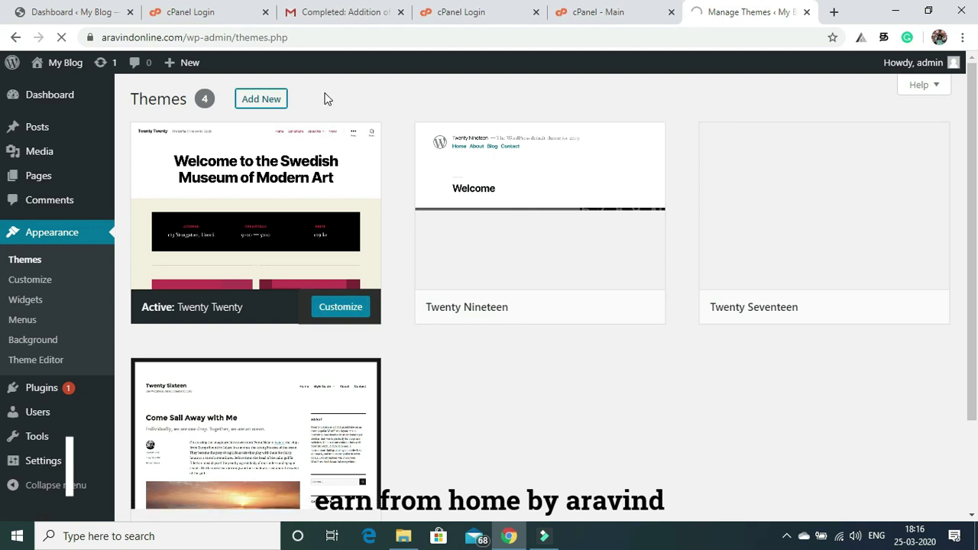
pyautogui.click(256, 101)
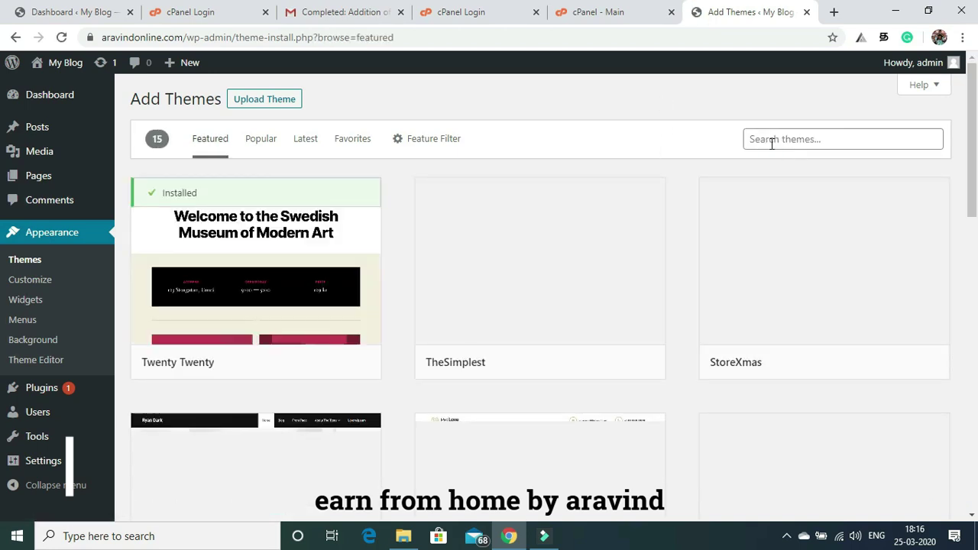
# Search for 'astra', then install and activate the Astra theme.
pyautogui.click(774, 138)
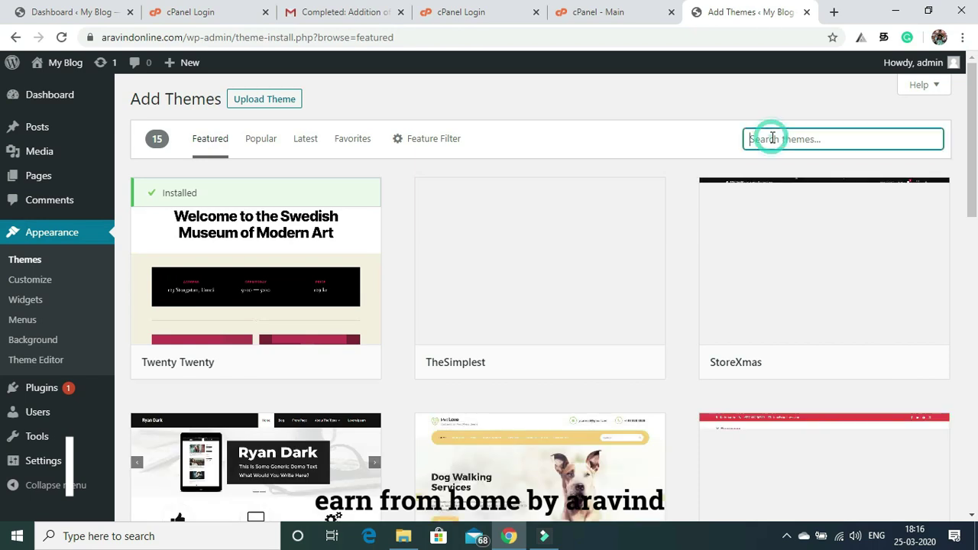
pyautogui.write('astra')
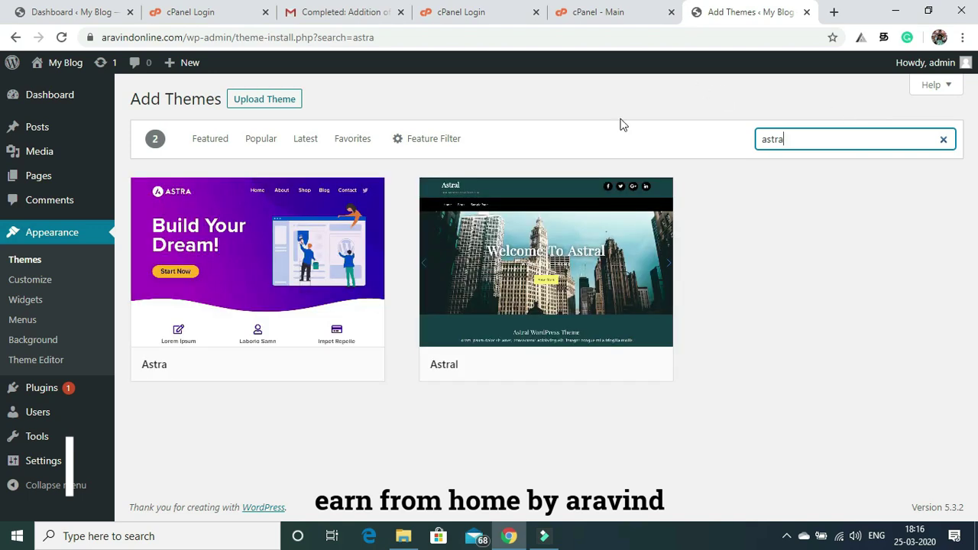
pyautogui.moveTo(207, 251)
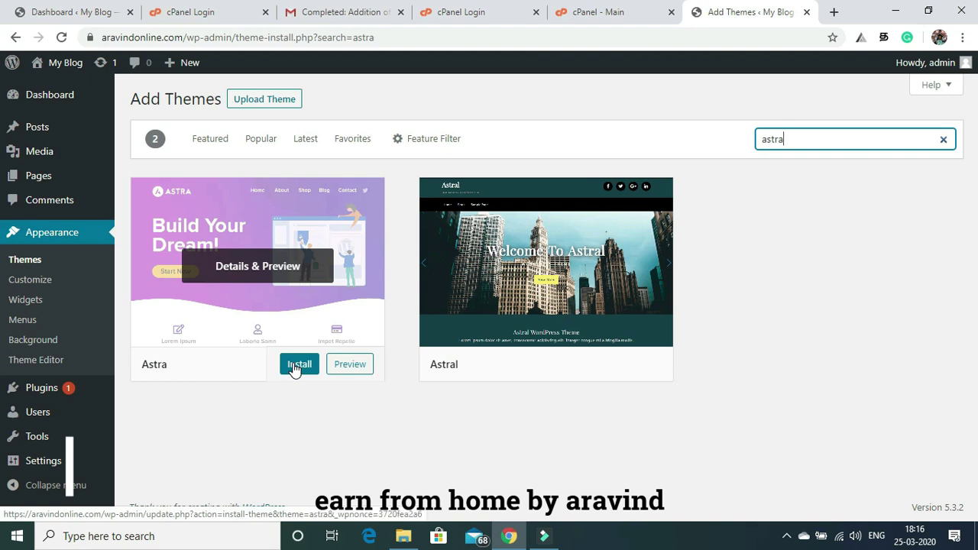
pyautogui.moveTo(428, 377)
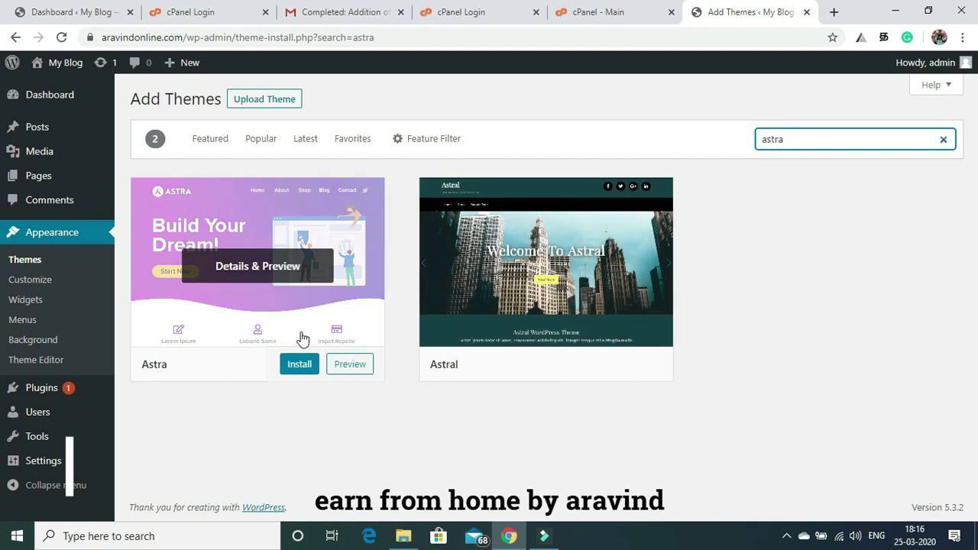
pyautogui.click(298, 366)
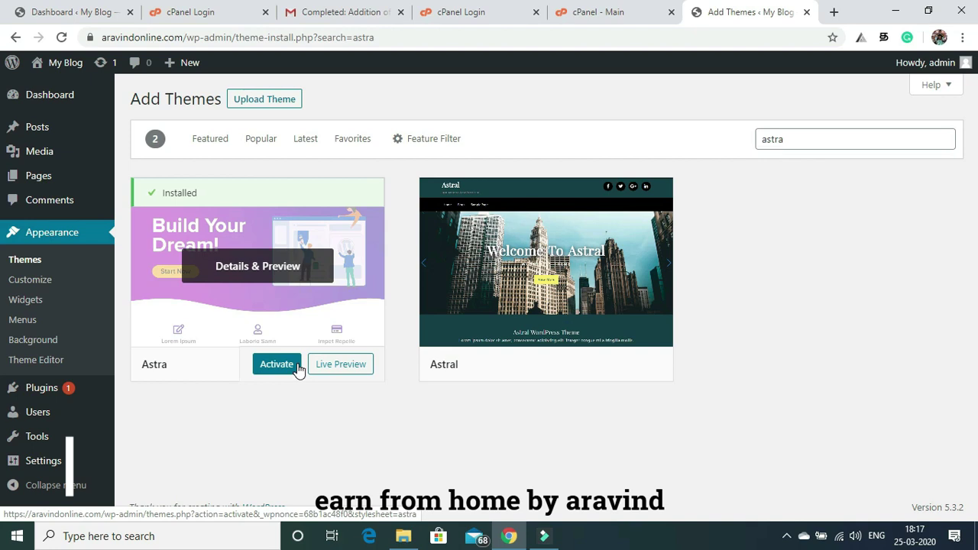
pyautogui.click(276, 370)
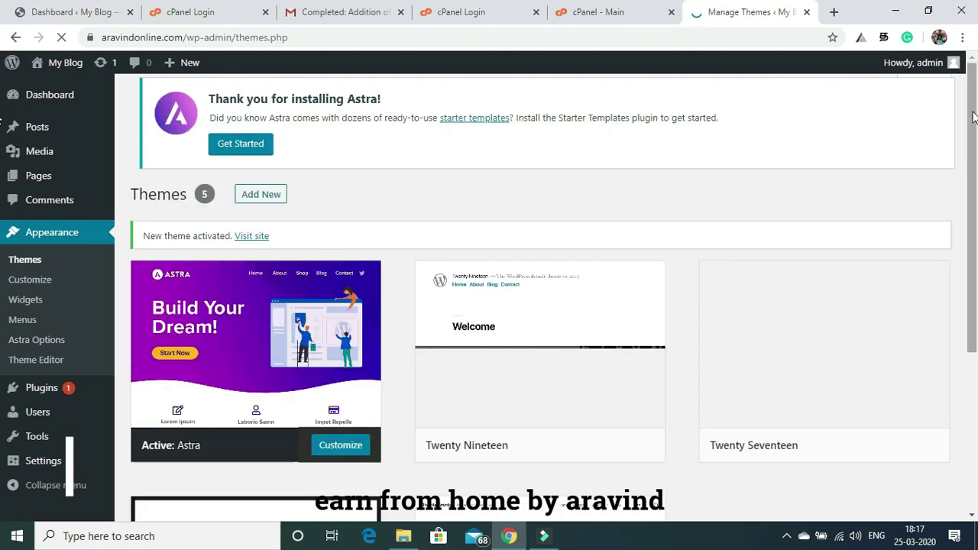
# Preview the Hello world! front page in a new tab, then go to Installed Plugins.
pyautogui.moveTo(974, 117); pyautogui.dragTo(976, 155)
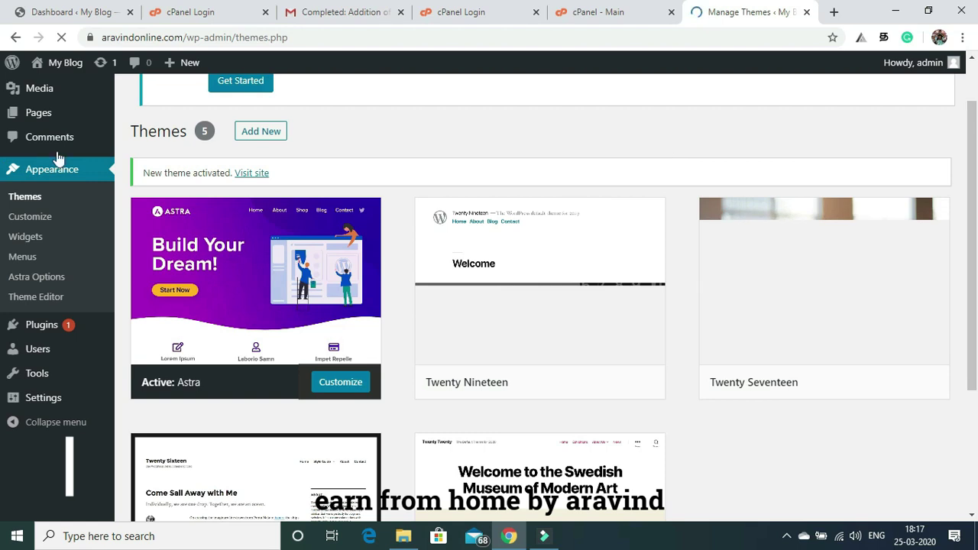
pyautogui.rightClick(247, 177)
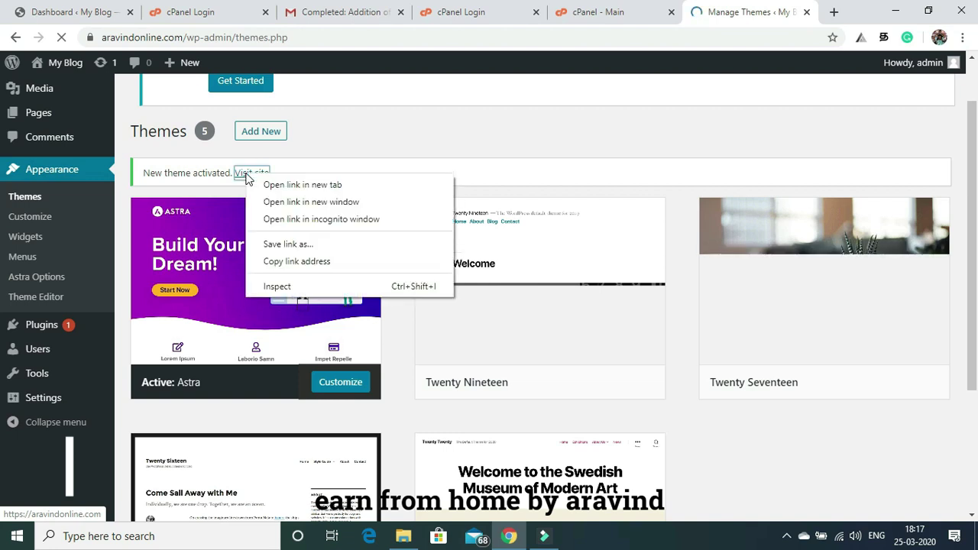
pyautogui.click(263, 186)
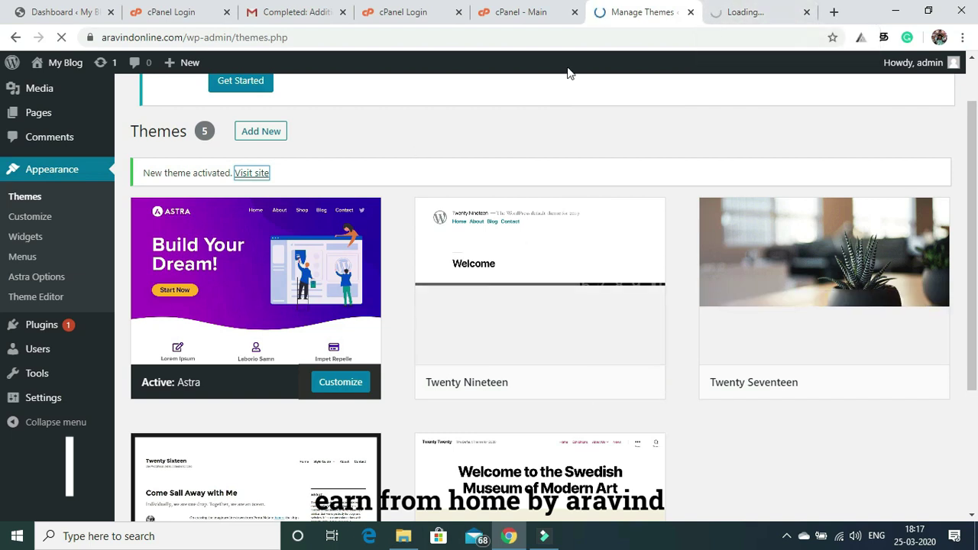
pyautogui.click(754, 6)
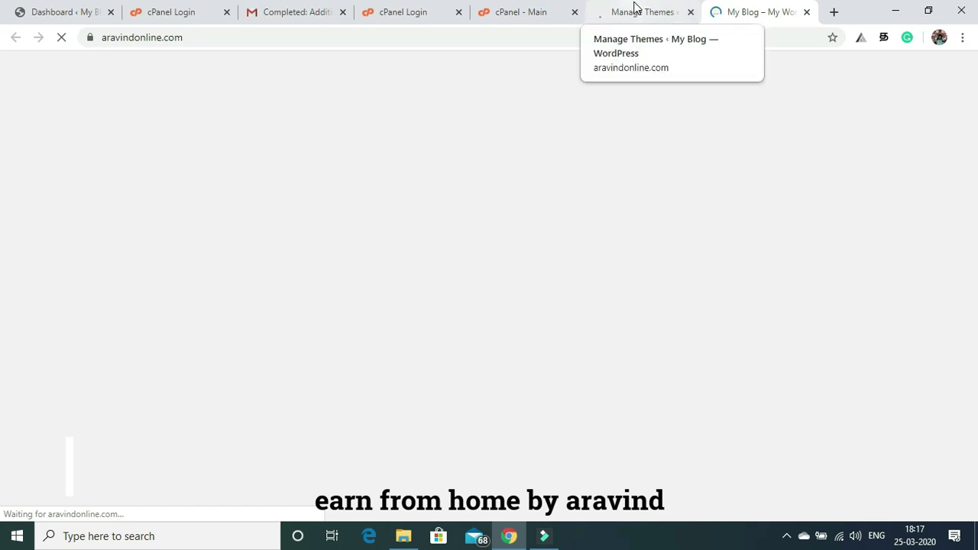
pyautogui.click(635, 9)
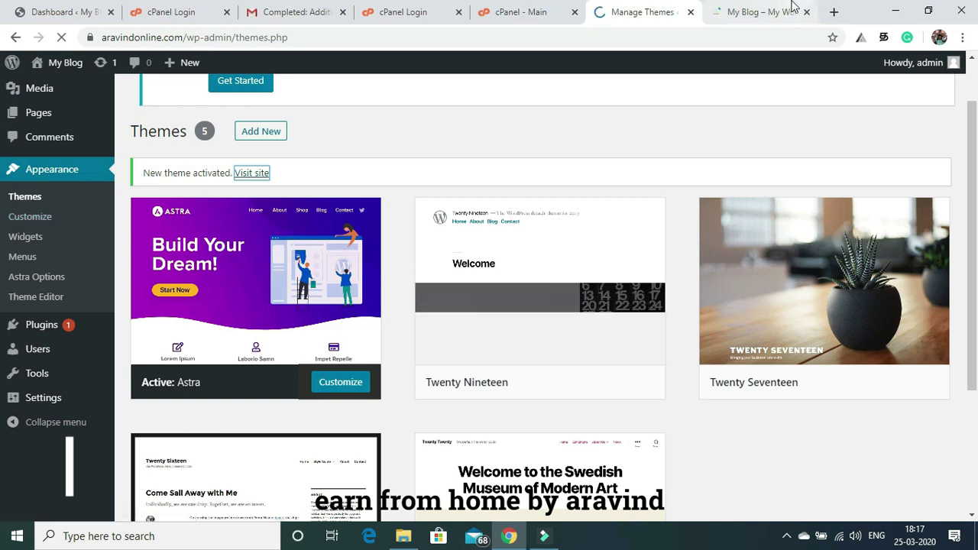
pyautogui.click(755, 8)
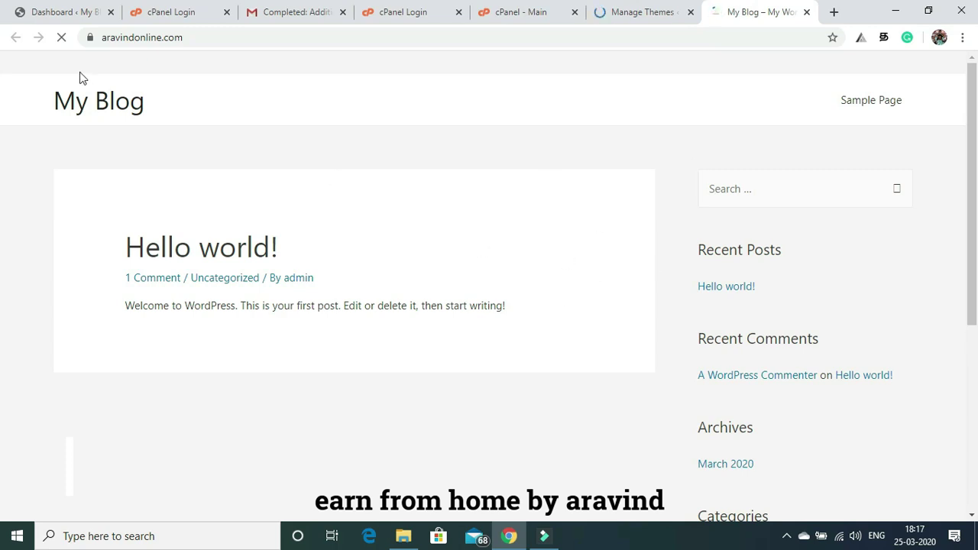
pyautogui.click(658, 11)
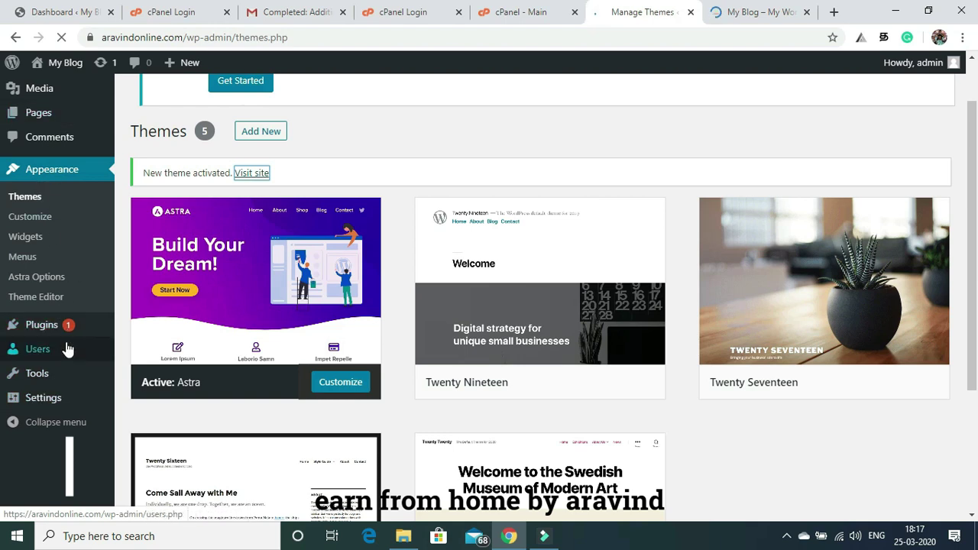
pyautogui.click(46, 326)
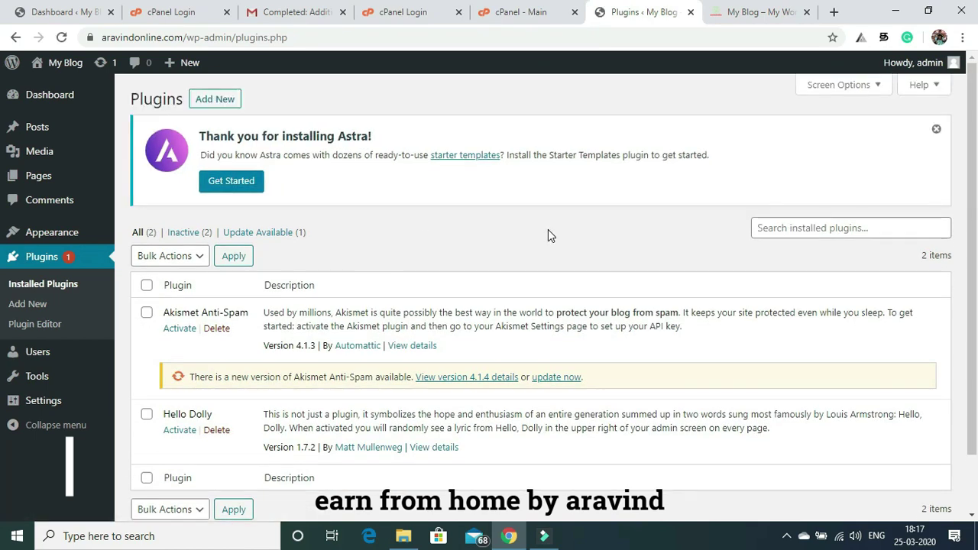
# Search the Add Plugins directory for 'elementor'.
pyautogui.moveTo(972, 95)
pyautogui.mouseDown()
pyautogui.moveTo(973, 175)
pyautogui.moveTo(975, 90)
pyautogui.mouseUp()
pyautogui.click(214, 102)
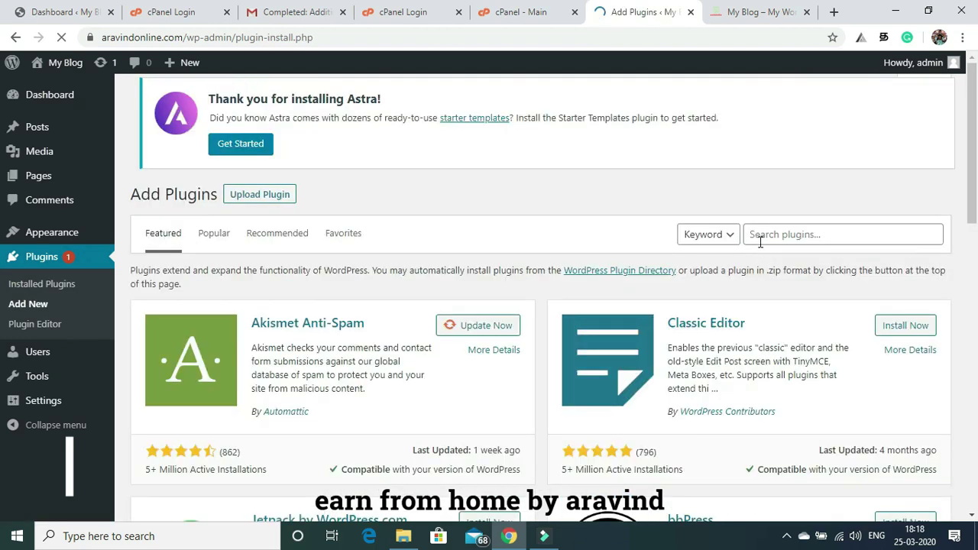
pyautogui.click(760, 242)
pyautogui.write('e')
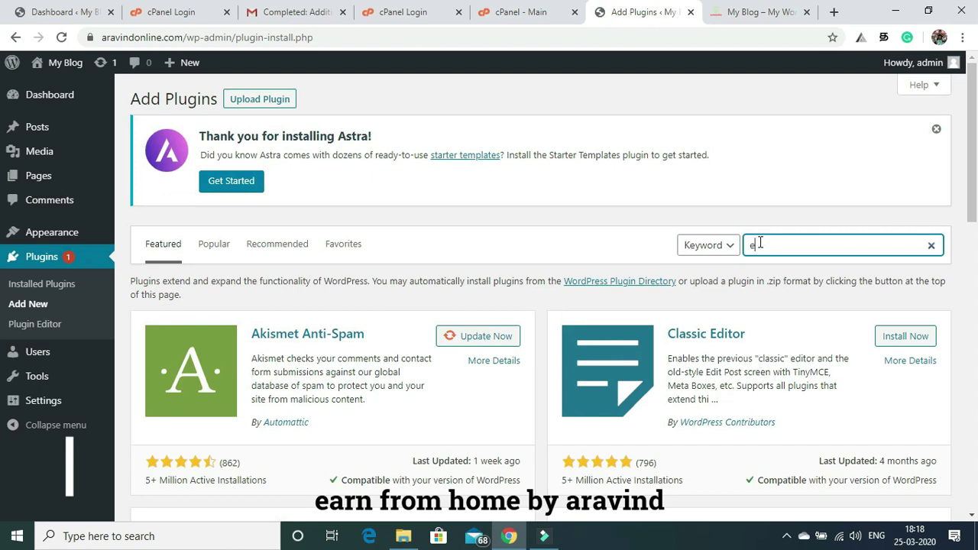
pyautogui.write('lem')
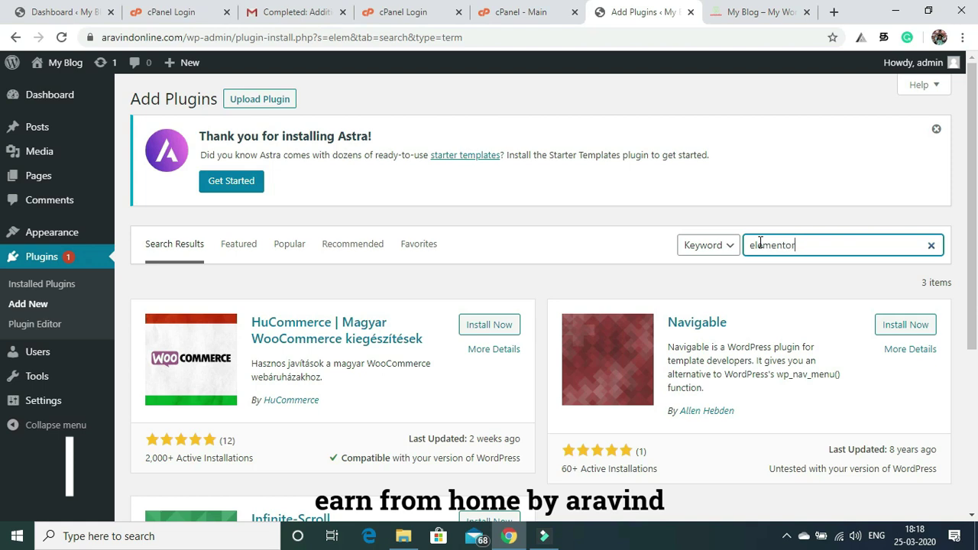
pyautogui.write('entor')
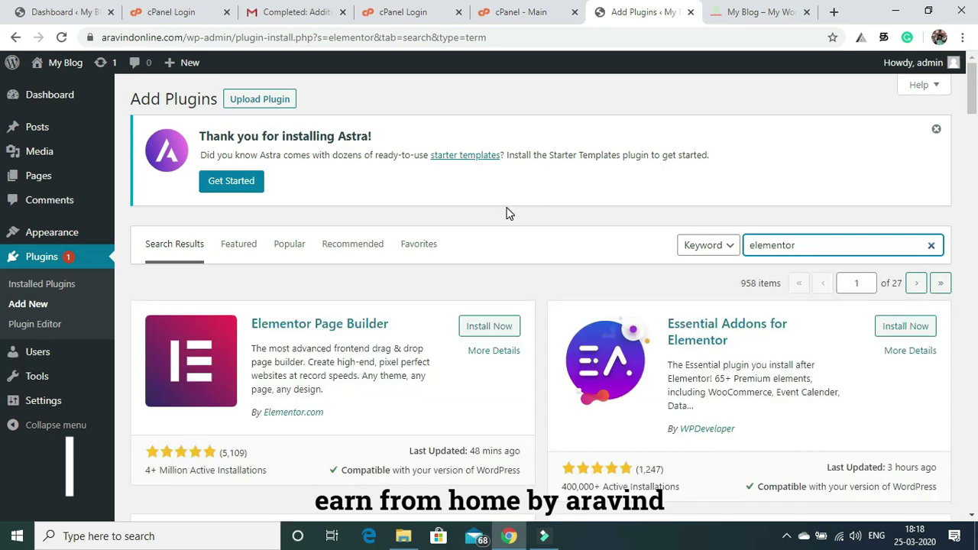
# Install Elementor Page Builder and Essential Addons for Elementor, activate Elementor, and dismiss its welcome.
pyautogui.click(480, 330)
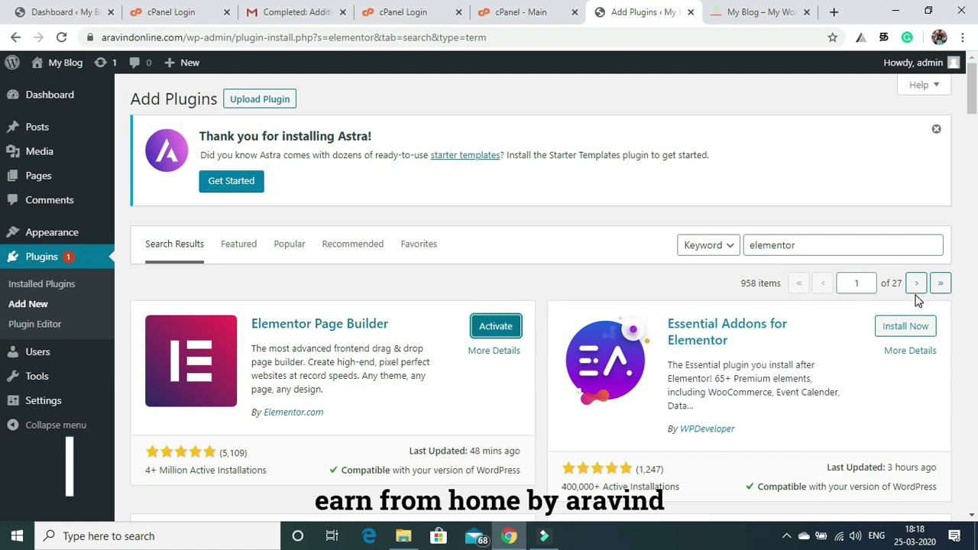
pyautogui.click(904, 329)
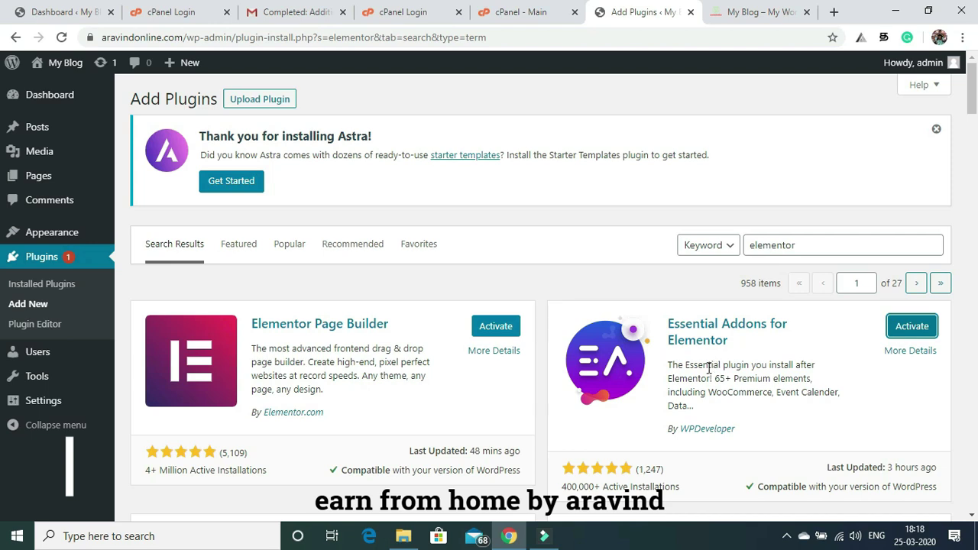
pyautogui.click(497, 326)
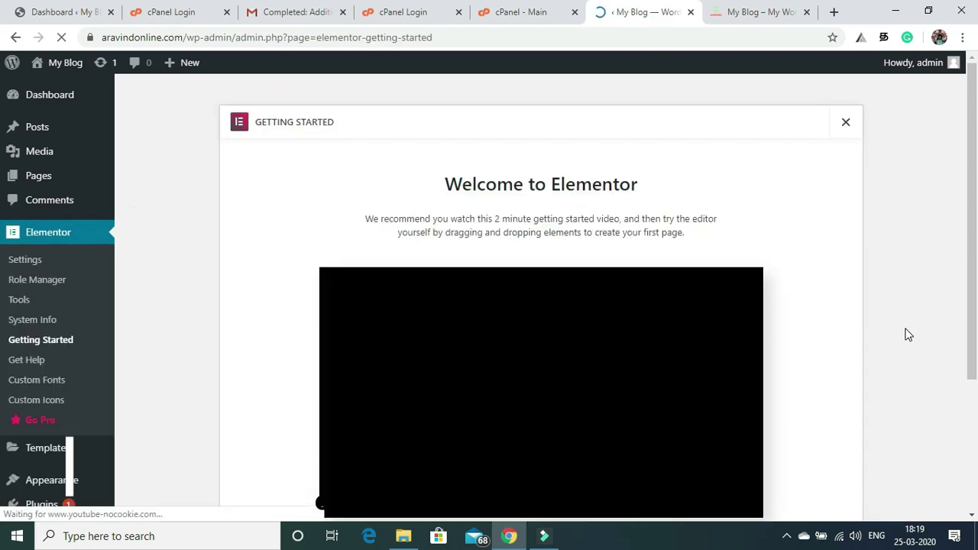
pyautogui.click(845, 121)
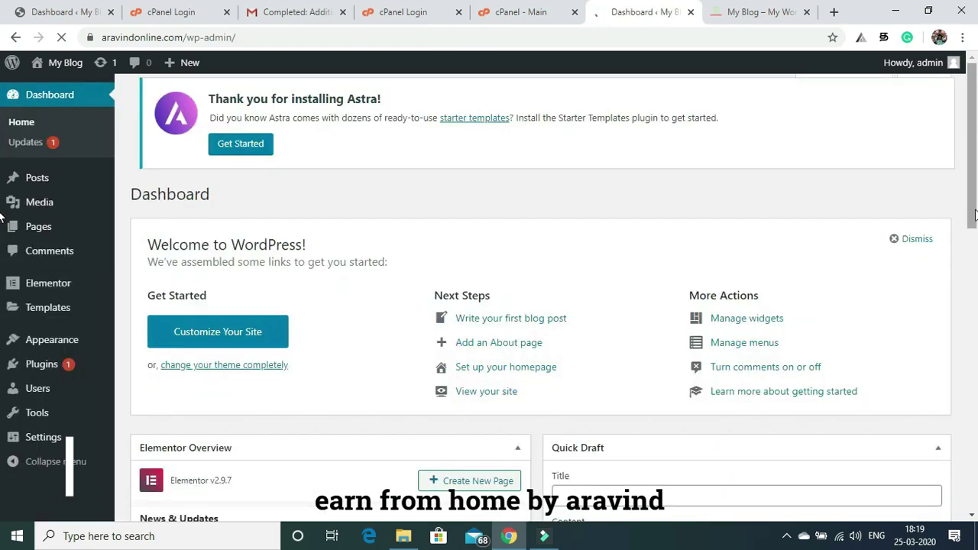
# Activate Essential Addons for Elementor in Installed Plugins, then return to Add Plugins.
pyautogui.moveTo(974, 184); pyautogui.dragTo(975, 327)
pyautogui.scroll(3, 302, 277)
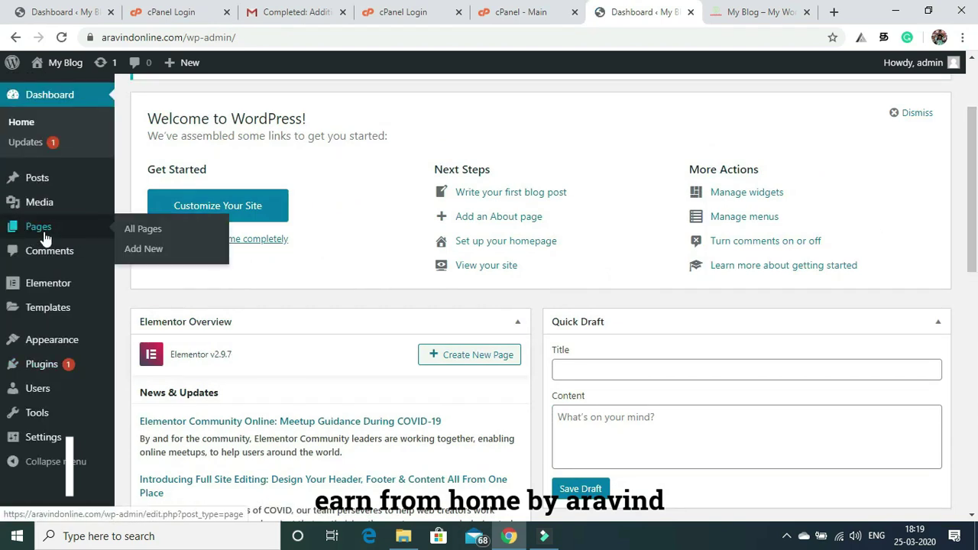
pyautogui.moveTo(44, 370)
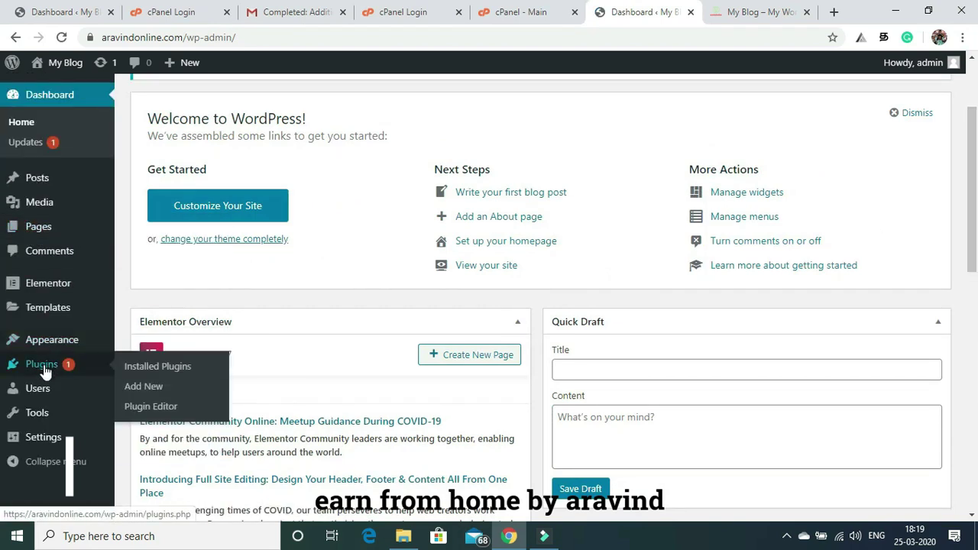
pyautogui.click(132, 392)
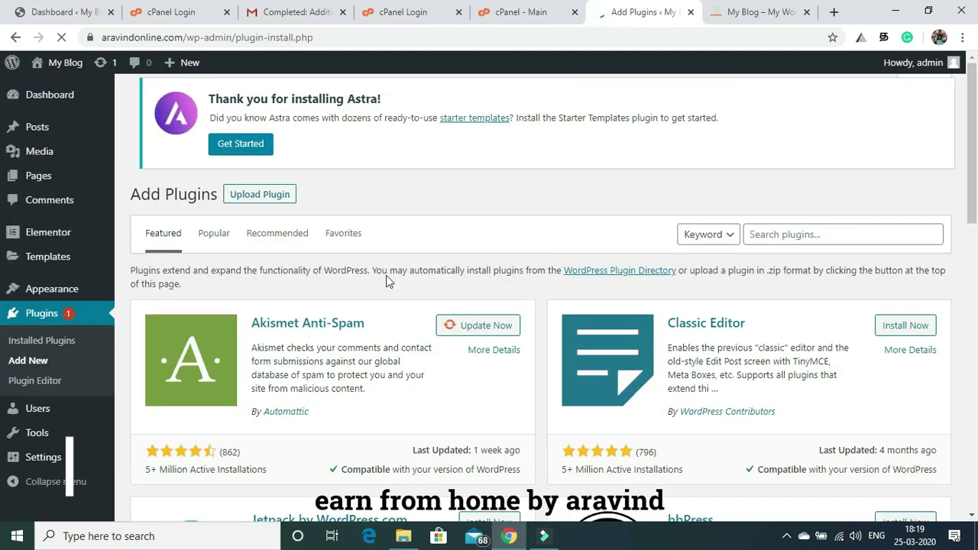
pyautogui.click(44, 341)
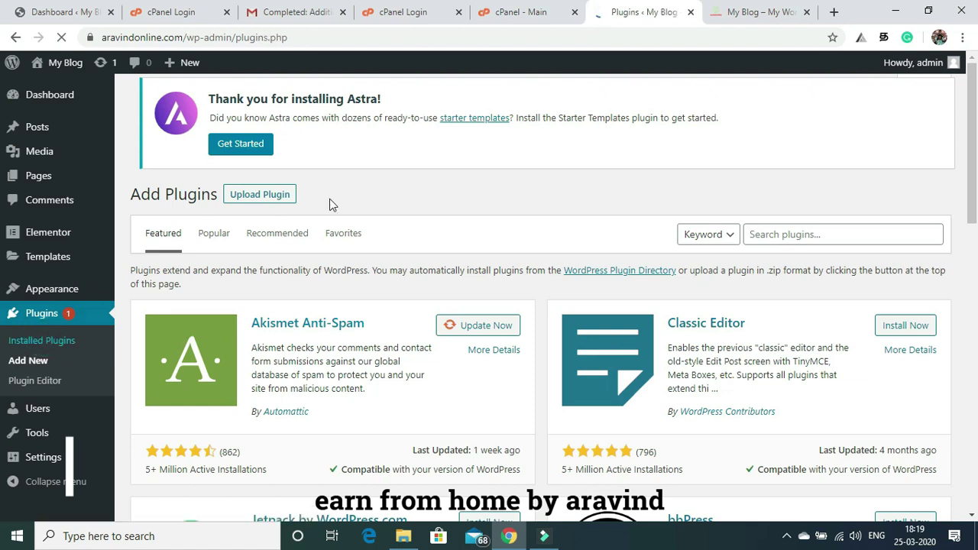
pyautogui.moveTo(975, 109); pyautogui.dragTo(976, 206)
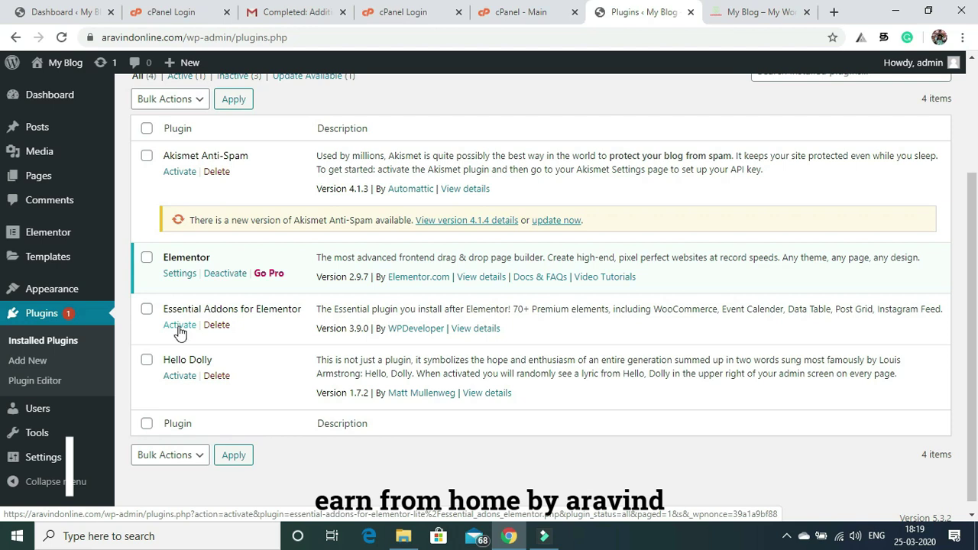
pyautogui.click(180, 326)
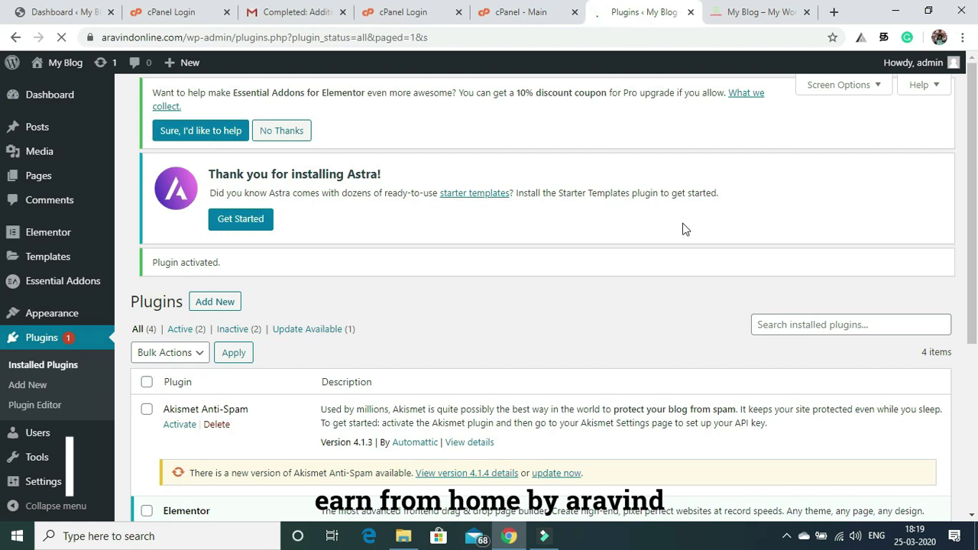
pyautogui.scroll(-5, 973, 192)
pyautogui.scroll(5, 973, 192)
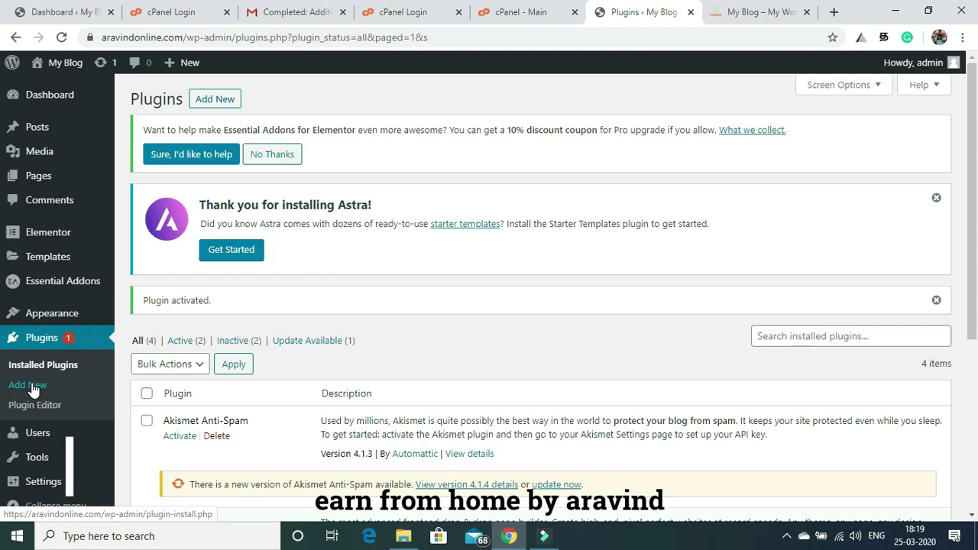
pyautogui.click(210, 98)
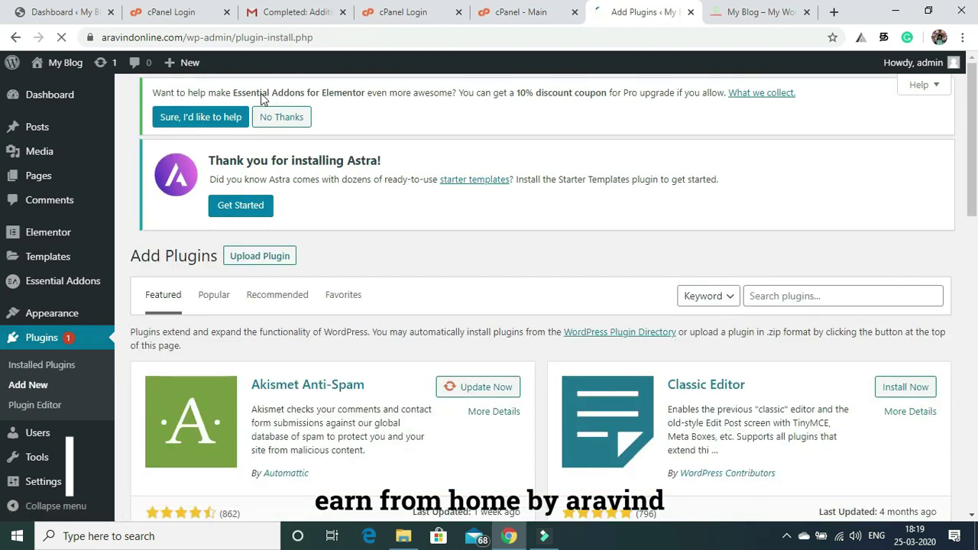
# Search for pretty links, then install and activate Shortlinks by Pretty Links.
pyautogui.scroll(-5, 803, 185)
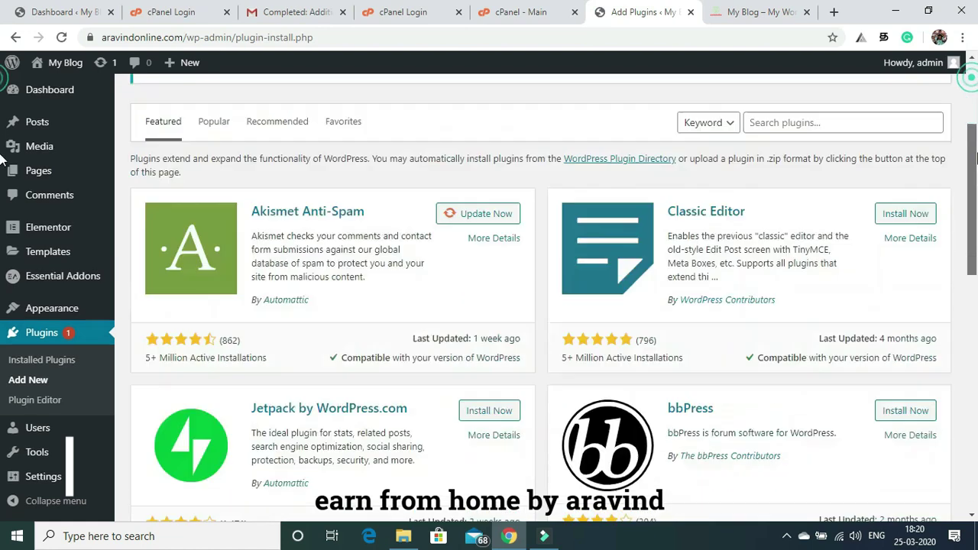
pyautogui.scroll(3, 803, 185)
pyautogui.scroll(2, 974, 93)
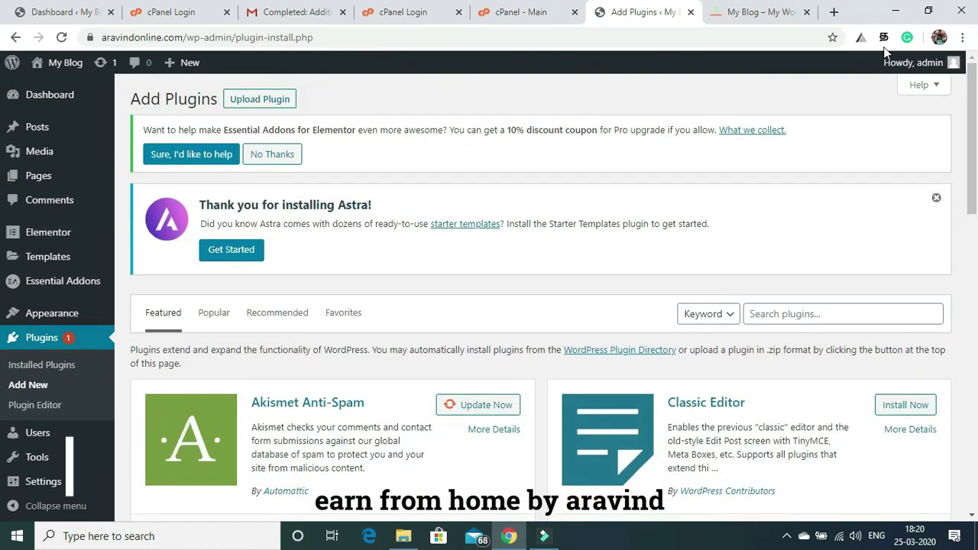
pyautogui.click(773, 315)
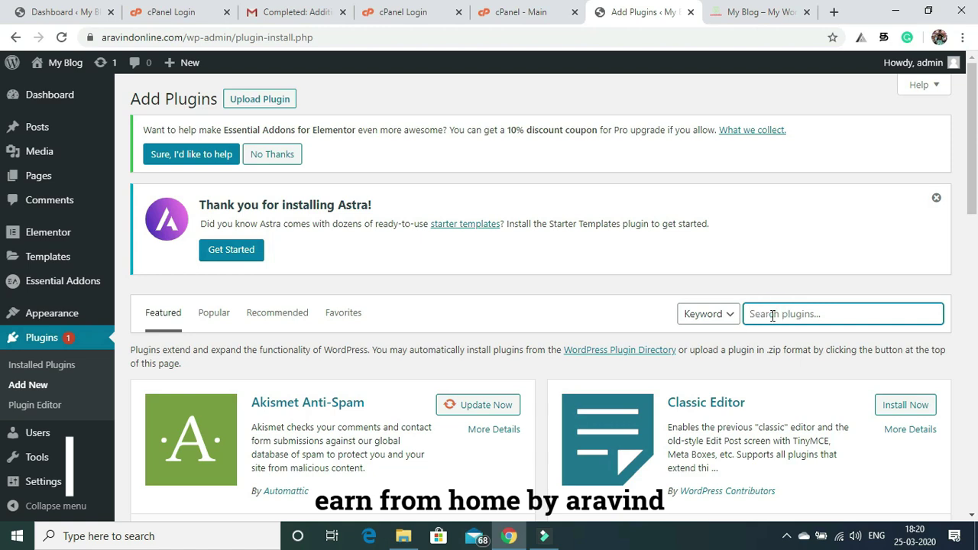
pyautogui.write('pretty links')
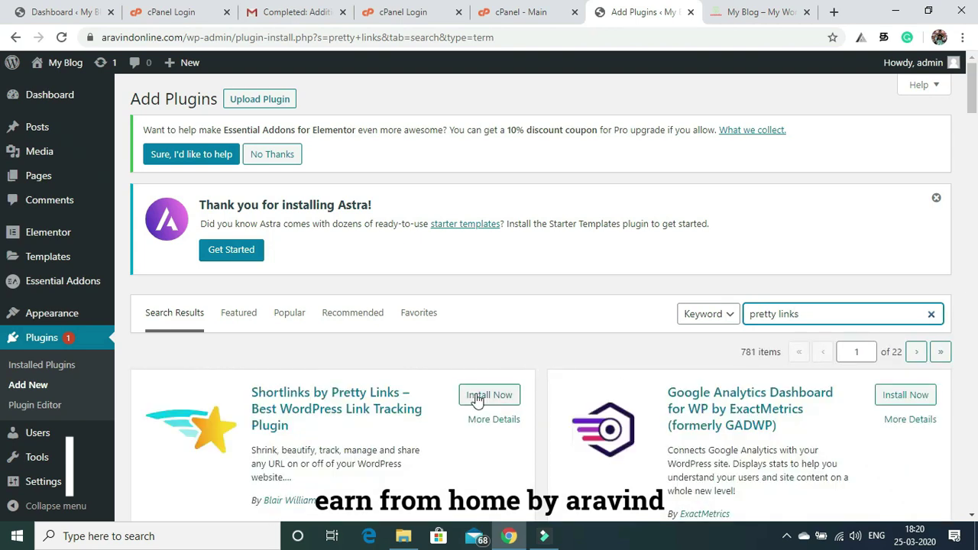
pyautogui.scroll(-4, 3, 91)
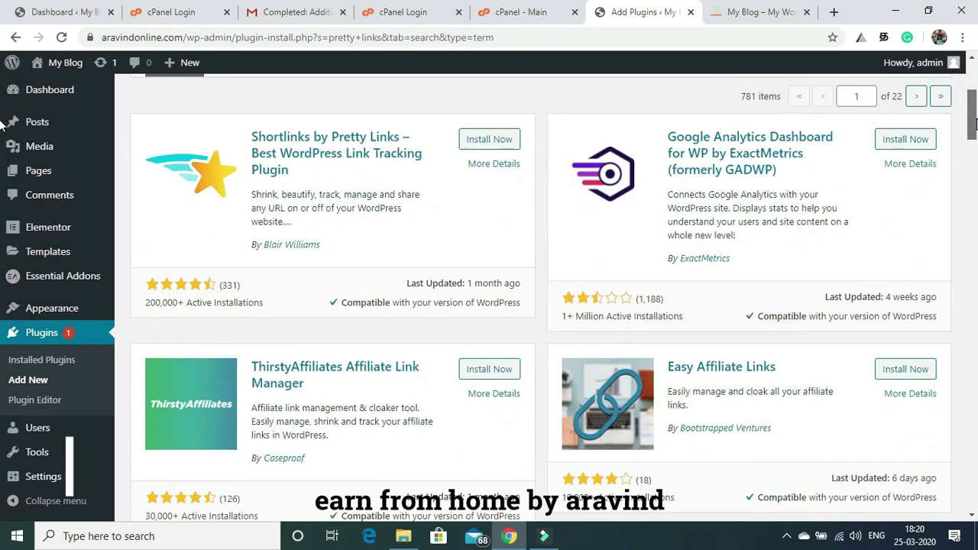
pyautogui.scroll(1, 3, 122)
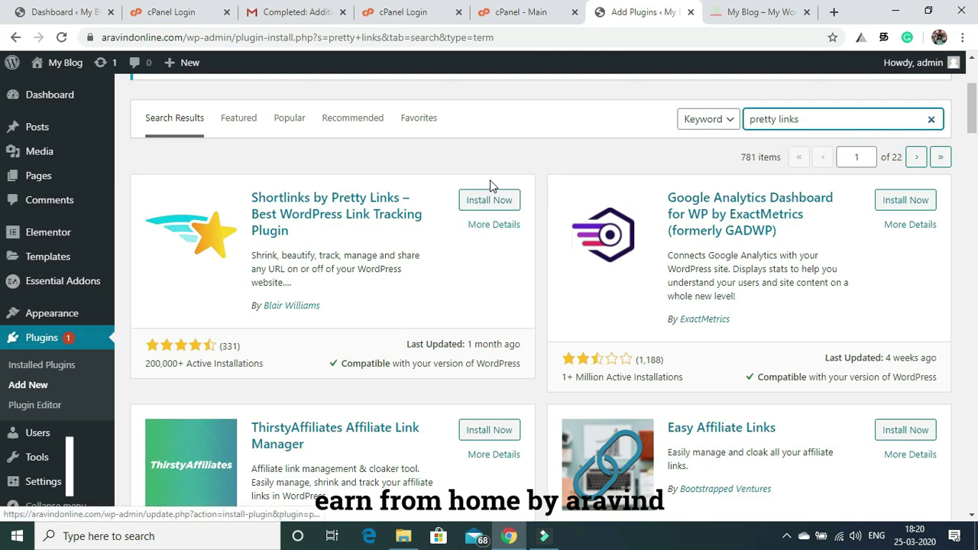
pyautogui.click(483, 202)
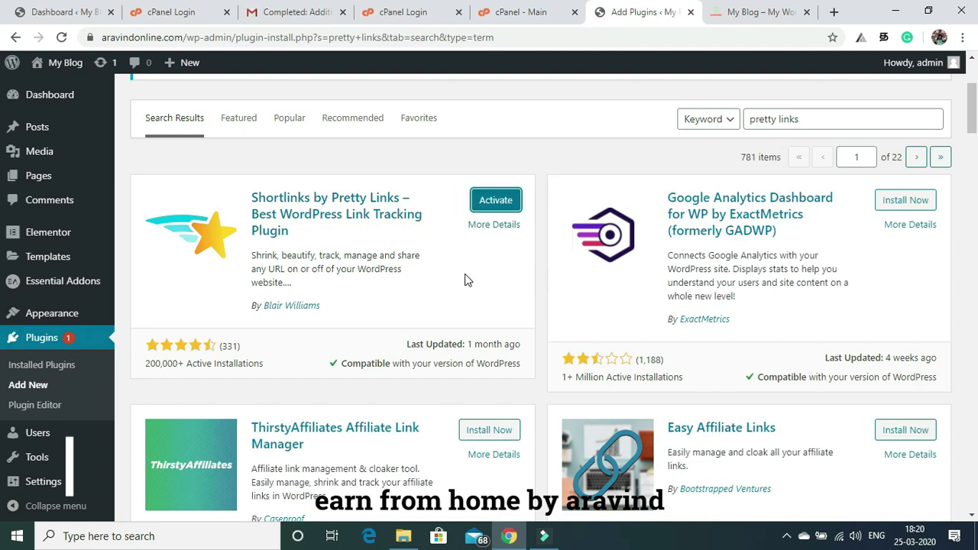
pyautogui.click(493, 203)
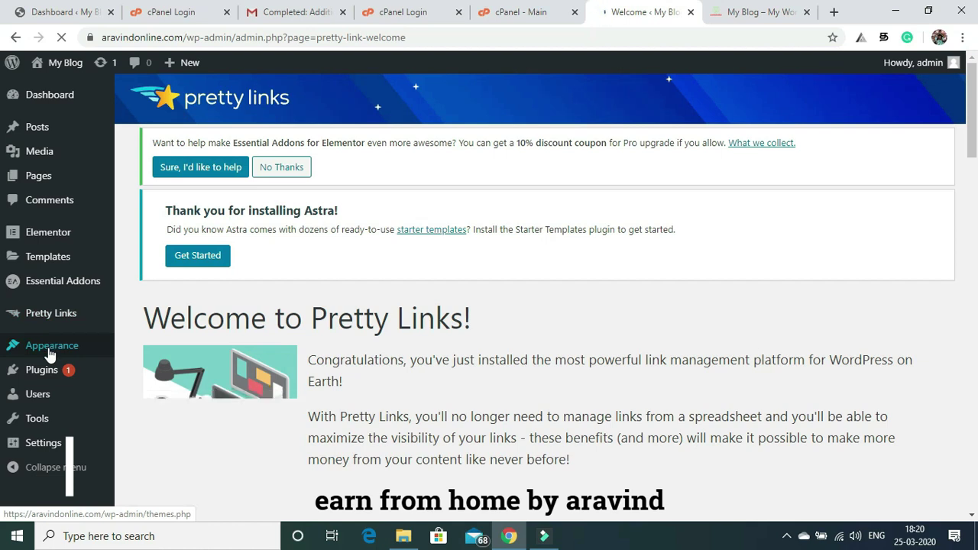
# Launch the Astra theme customizer from Themes and check the live front-page tab.
pyautogui.moveTo(50, 353)
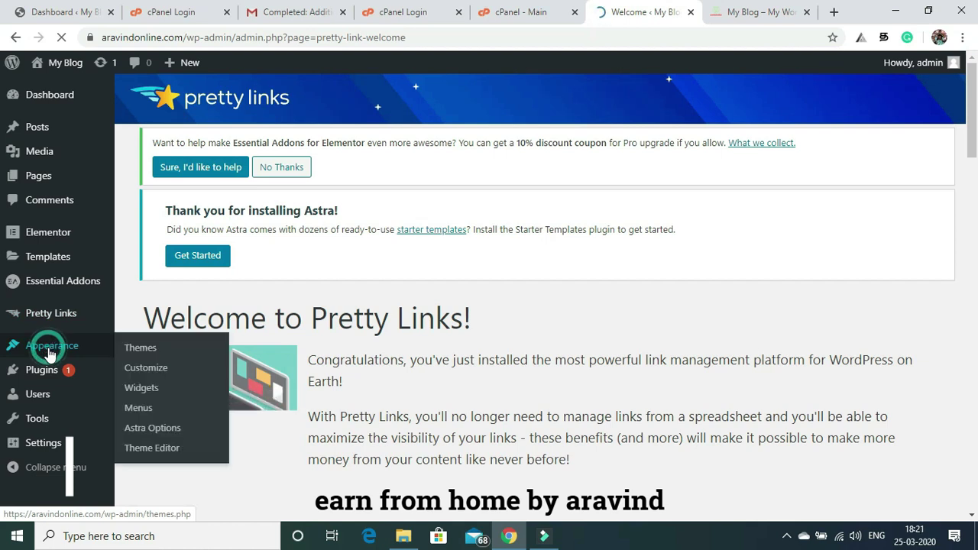
pyautogui.click(140, 348)
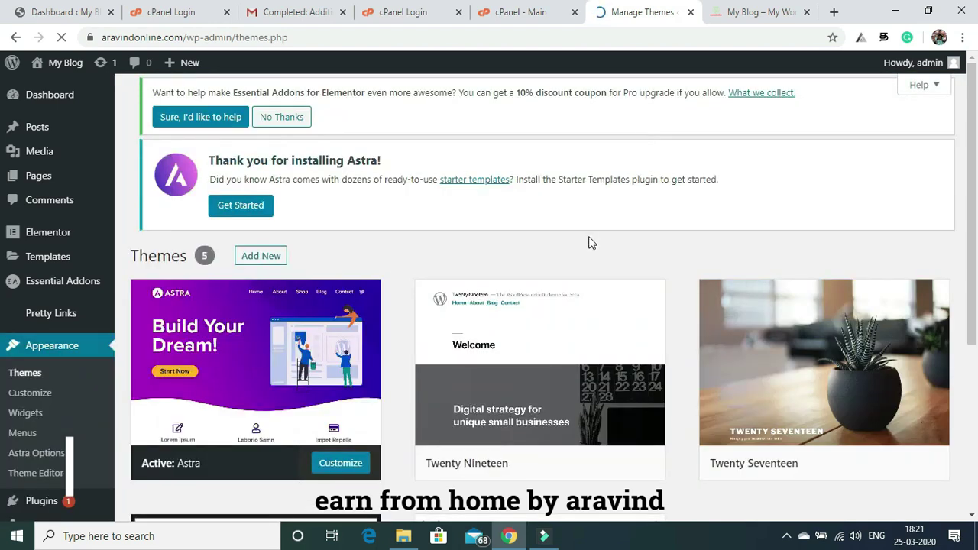
pyautogui.click(341, 464)
pyautogui.click(341, 464)
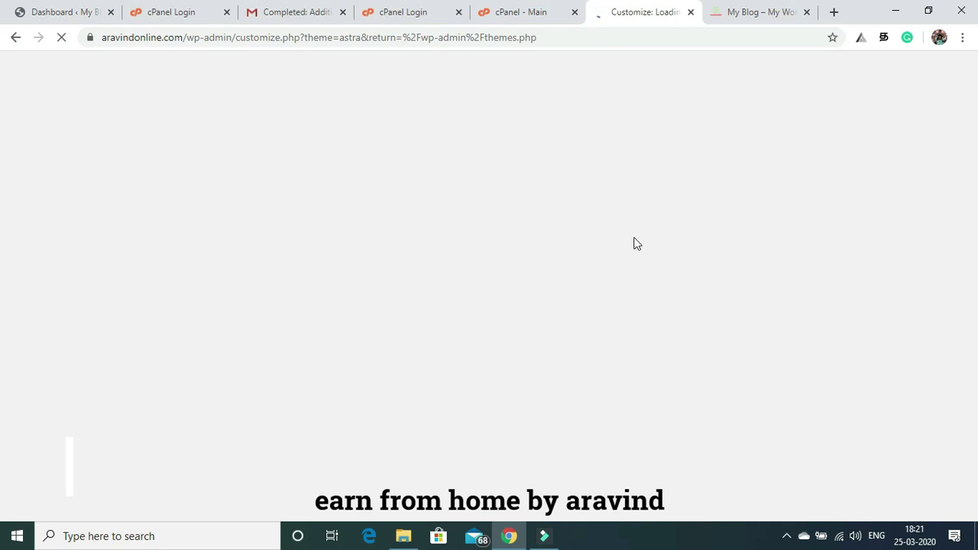
pyautogui.click(780, 10)
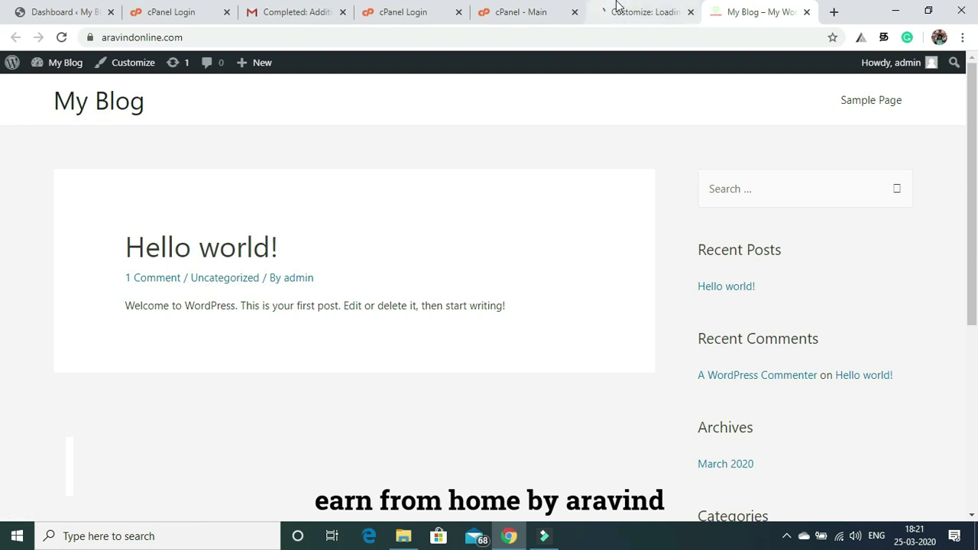
pyautogui.click(636, 12)
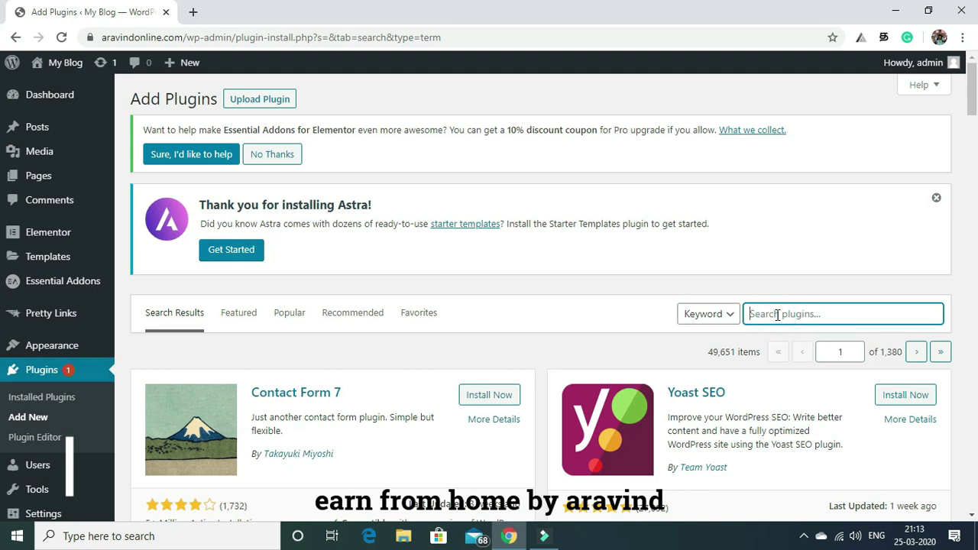
# Search 'envato', then install and activate Envato Elements – Photos & Elementor Templates.
pyautogui.write('envato')
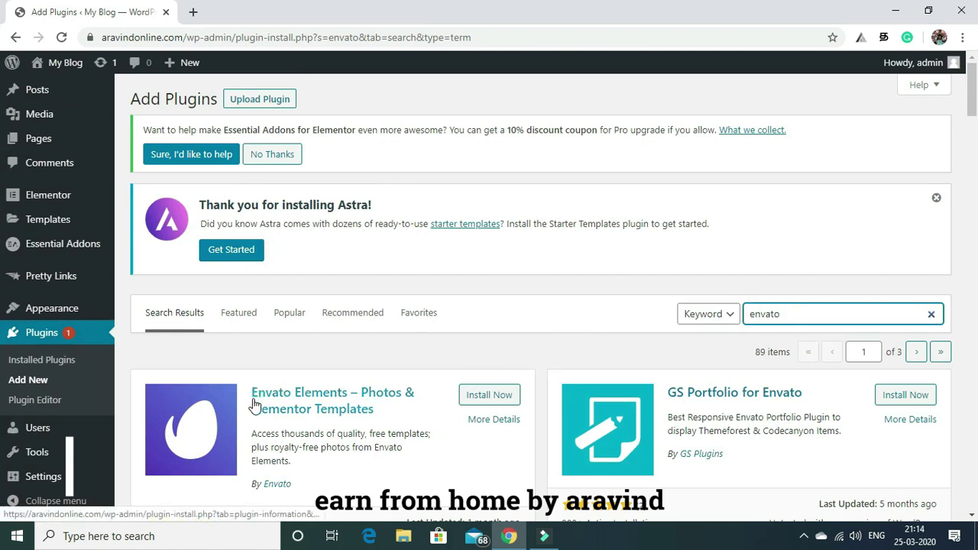
pyautogui.click(483, 398)
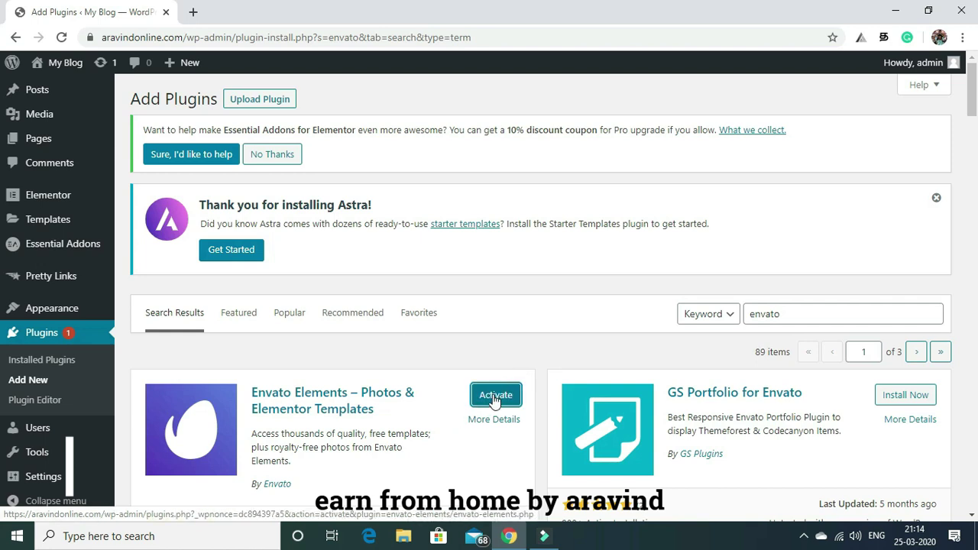
pyautogui.click(493, 402)
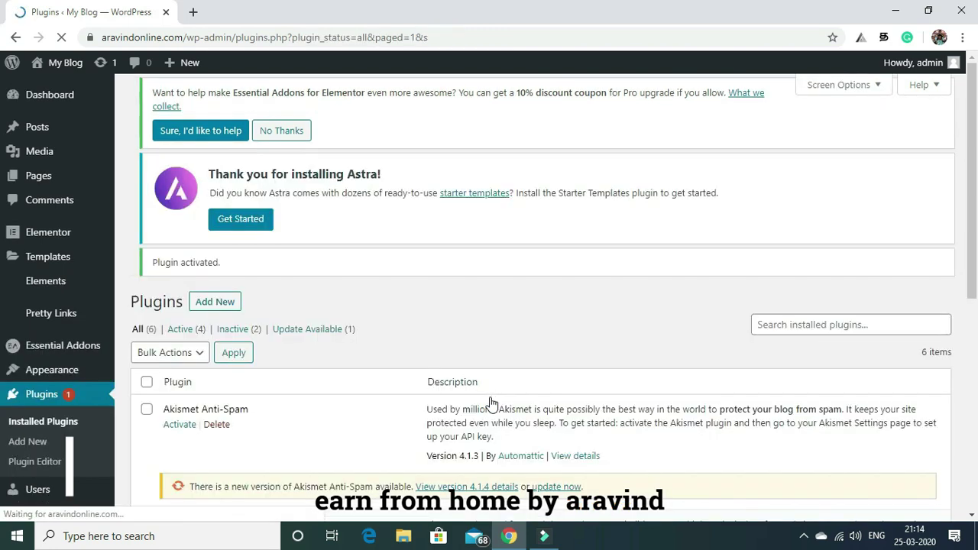
pyautogui.moveTo(976, 133); pyautogui.dragTo(976, 267)
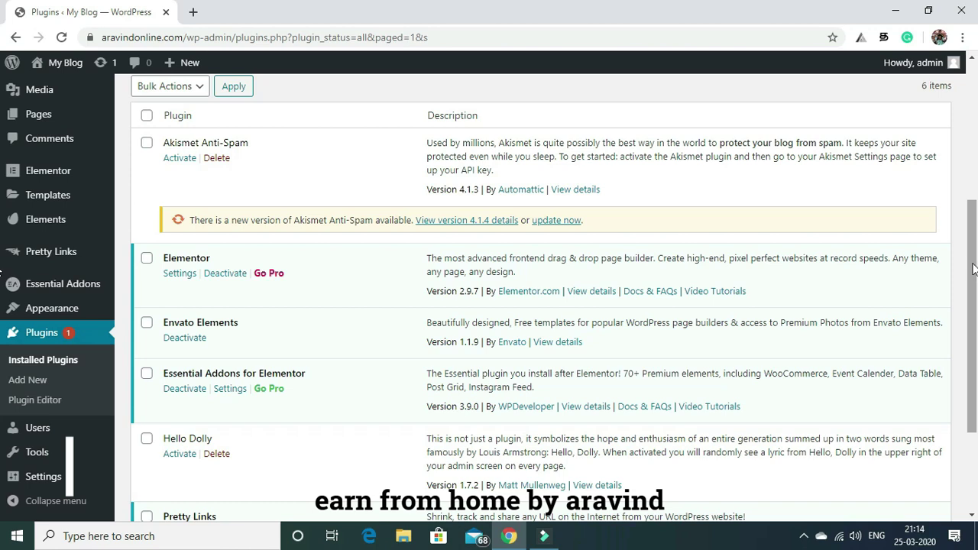
pyautogui.moveTo(973, 269); pyautogui.dragTo(973, 220)
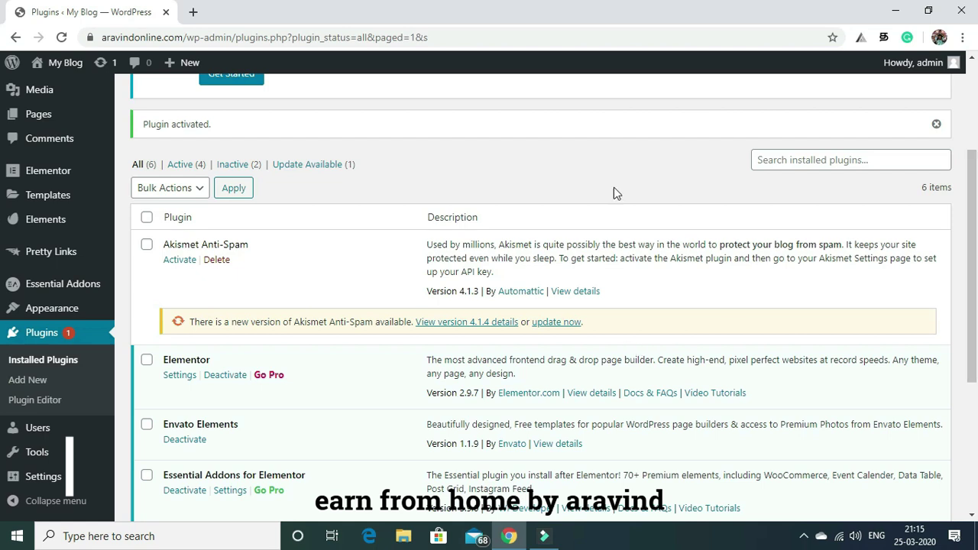
# Open My Blog's front page in a new tab, view it, and return to Installed Plugins.
pyautogui.moveTo(61, 66)
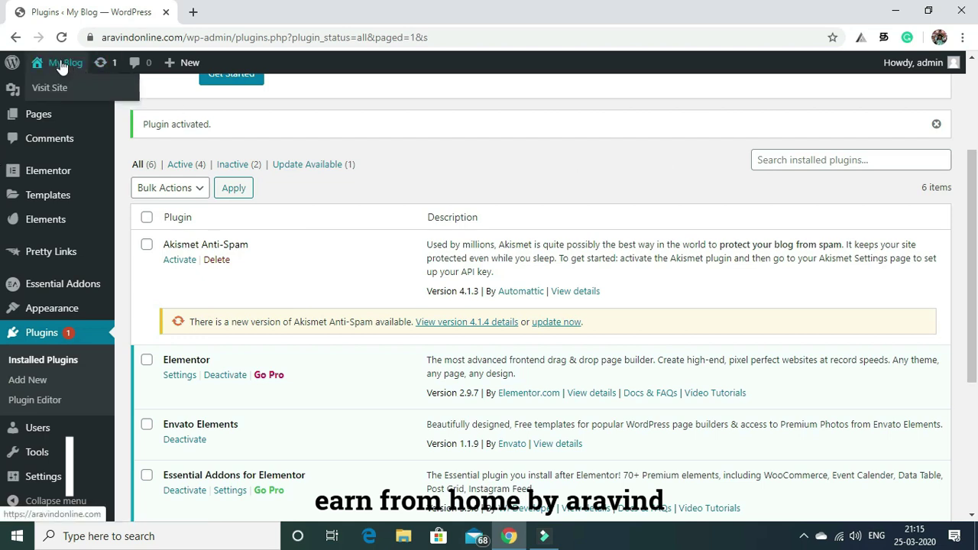
pyautogui.rightClick(52, 92)
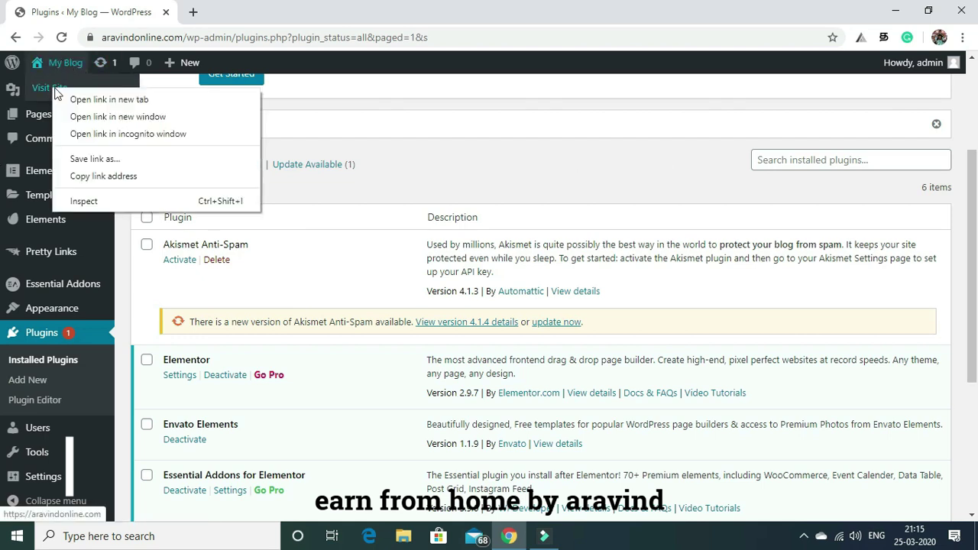
pyautogui.click(78, 98)
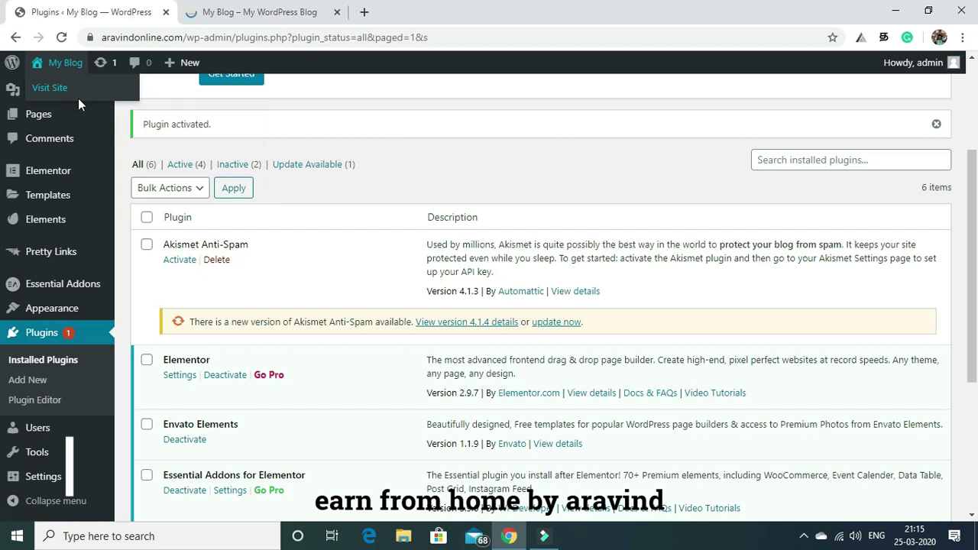
pyautogui.click(252, 12)
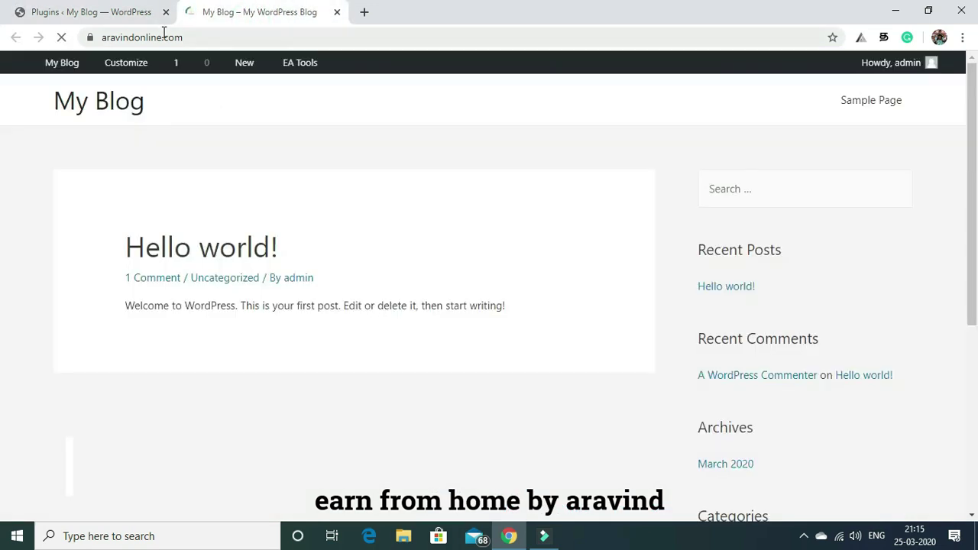
pyautogui.click(88, 11)
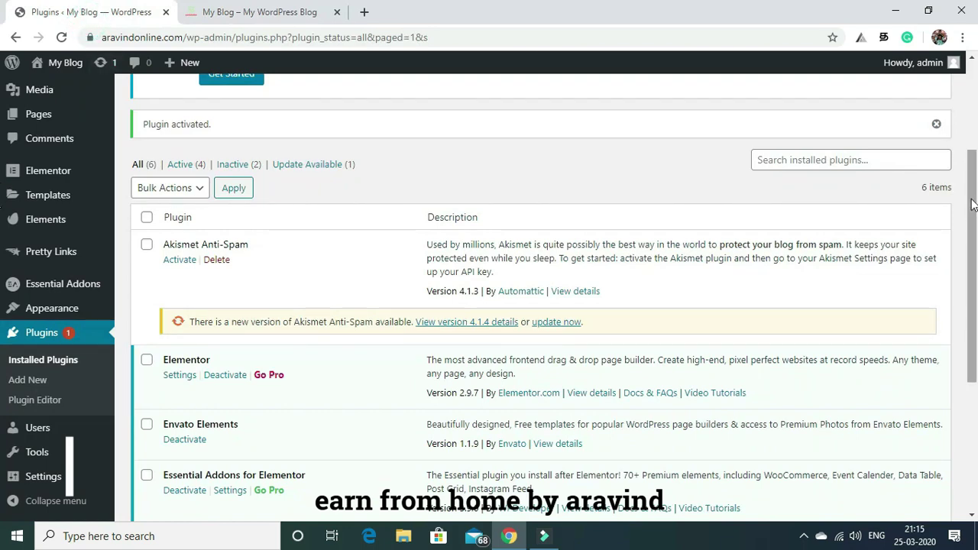
pyautogui.scroll(3, 970, 229)
pyautogui.scroll(-4, 976, 254)
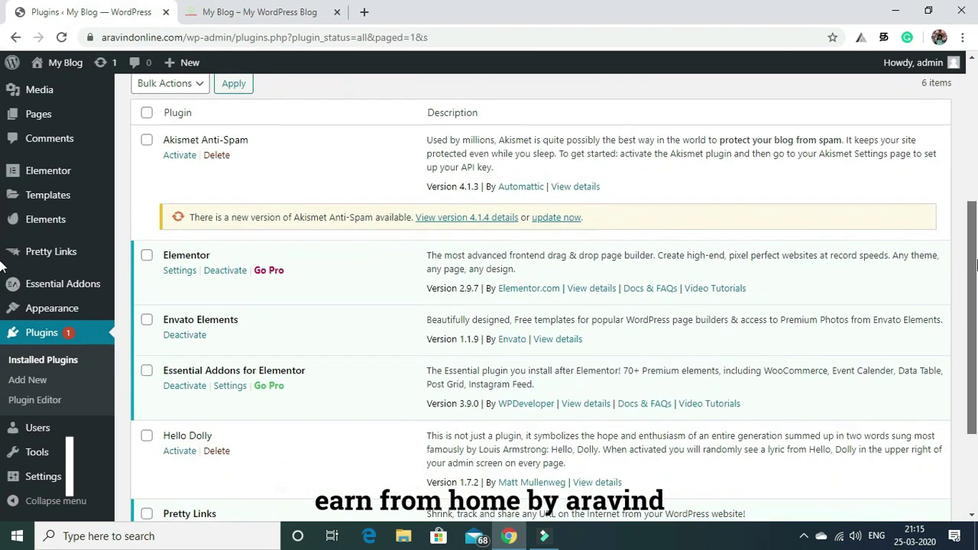
pyautogui.scroll(3, 976, 254)
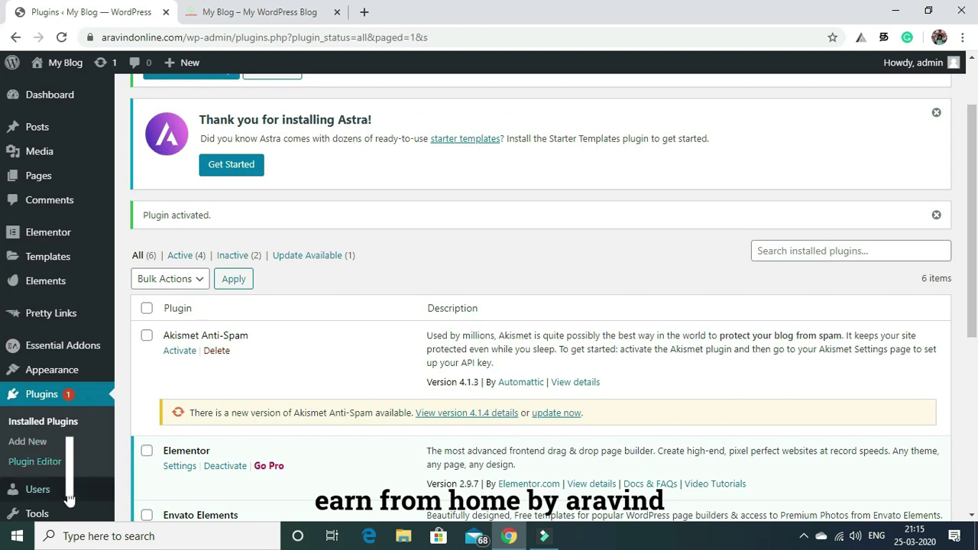
# View the installed themes under Appearance > Themes.
pyautogui.moveTo(58, 378)
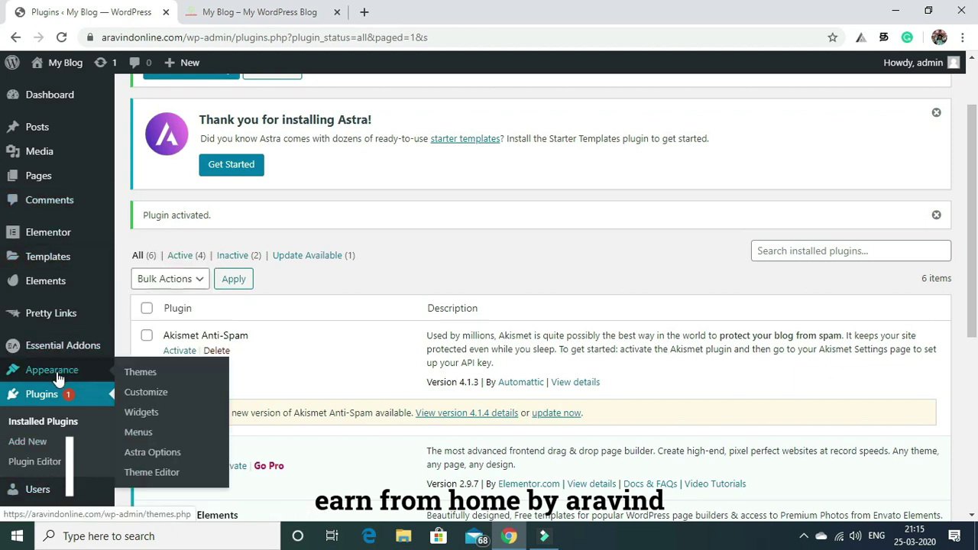
pyautogui.click(144, 375)
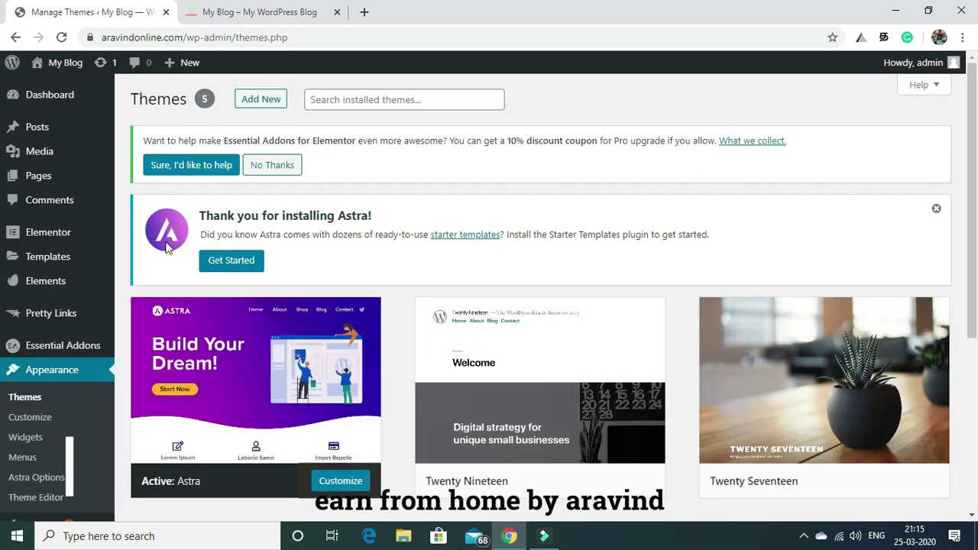
pyautogui.moveTo(918, 63)
pyautogui.scroll(-1, 558, 250)
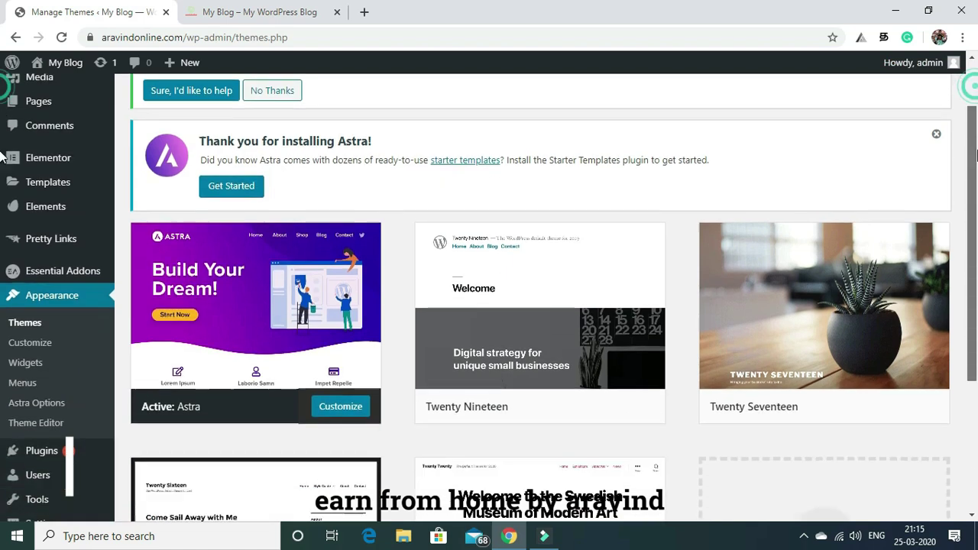
pyautogui.scroll(1, 559, 249)
pyautogui.scroll(-2, 559, 250)
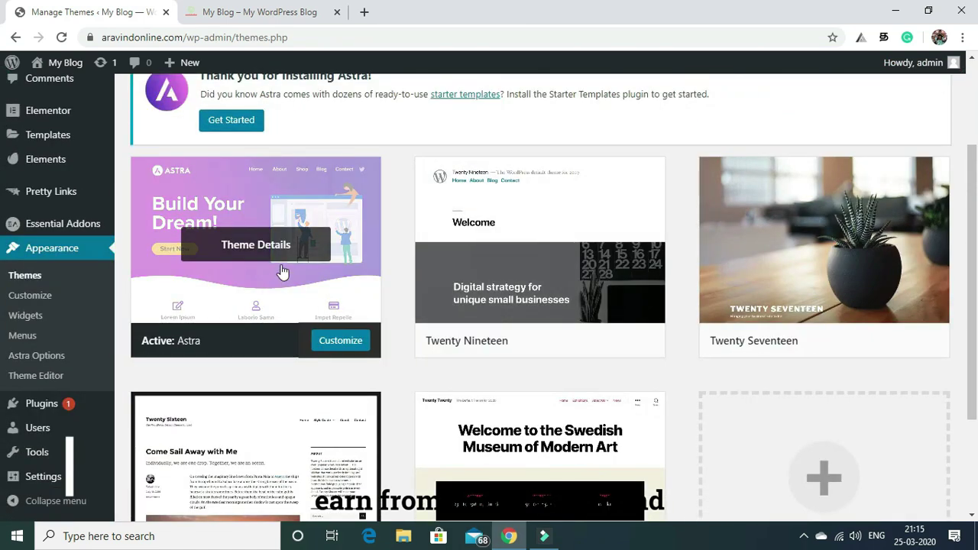
# Open Astra Options and scroll through its customizer shortcuts and Pro features.
pyautogui.click(44, 359)
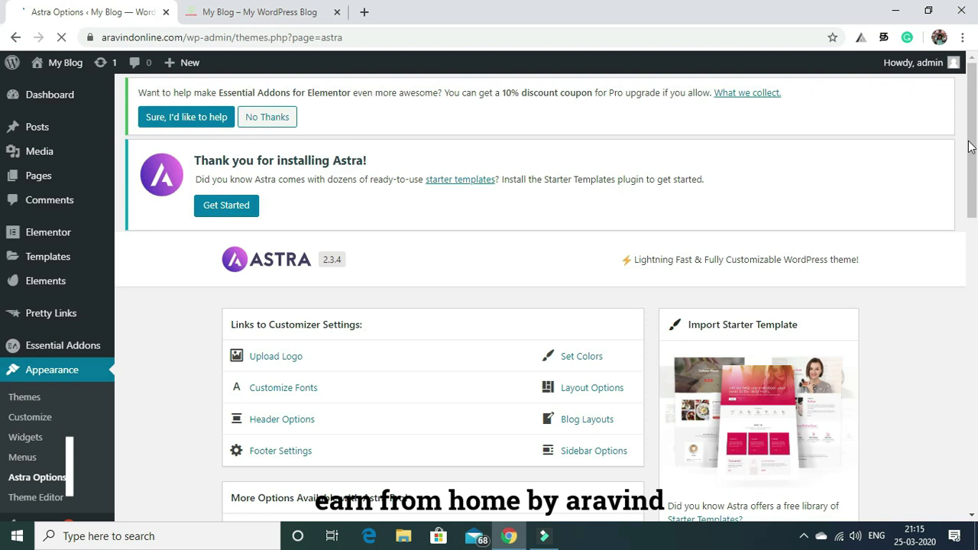
pyautogui.moveTo(971, 147); pyautogui.dragTo(971, 257)
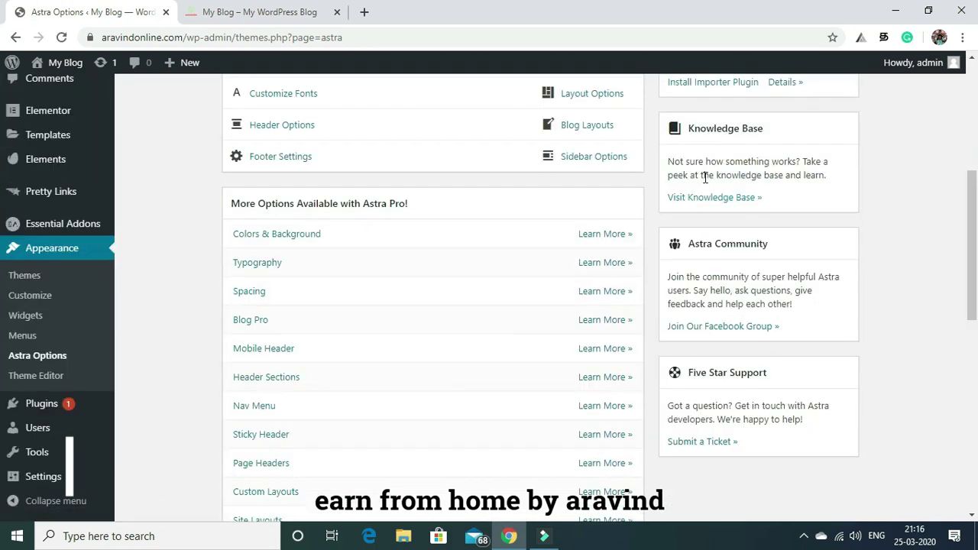
pyautogui.moveTo(970, 222); pyautogui.dragTo(974, 159)
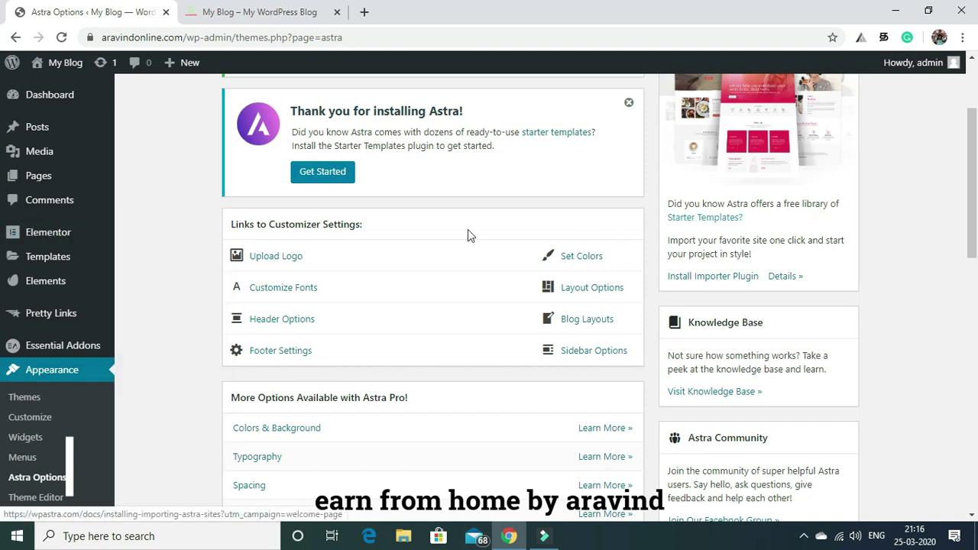
pyautogui.moveTo(56, 242)
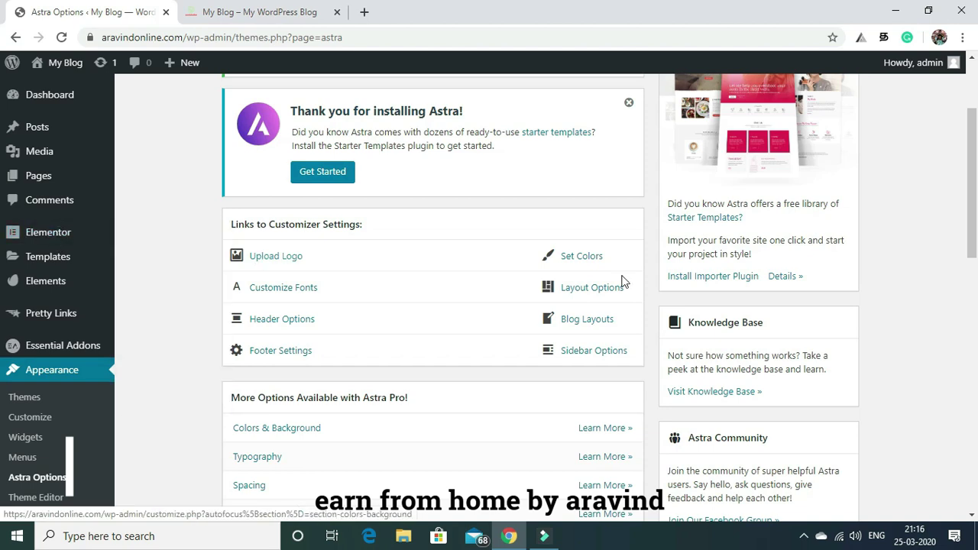
# Install the Starter Templates importer from Astra Options and choose Elementor as page builder.
pyautogui.click(703, 219)
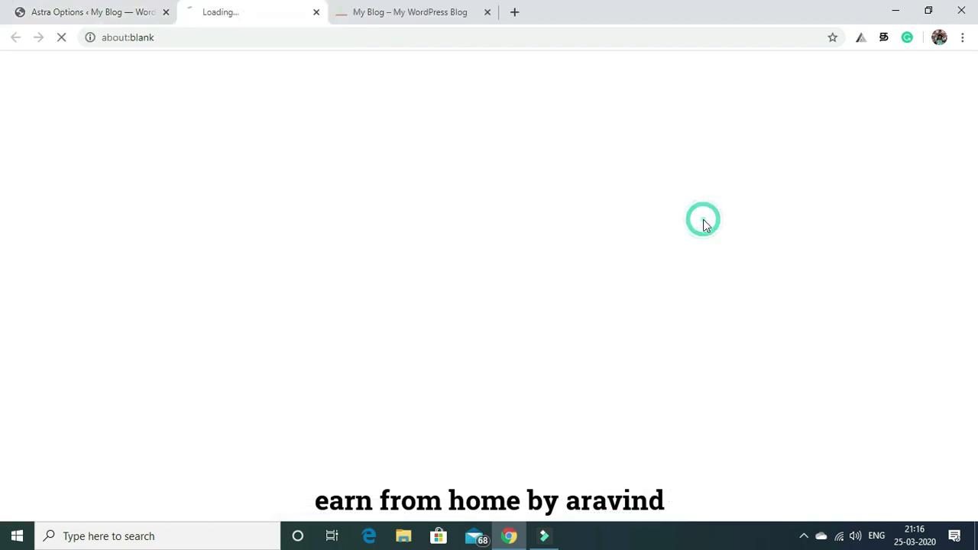
pyautogui.click(65, 12)
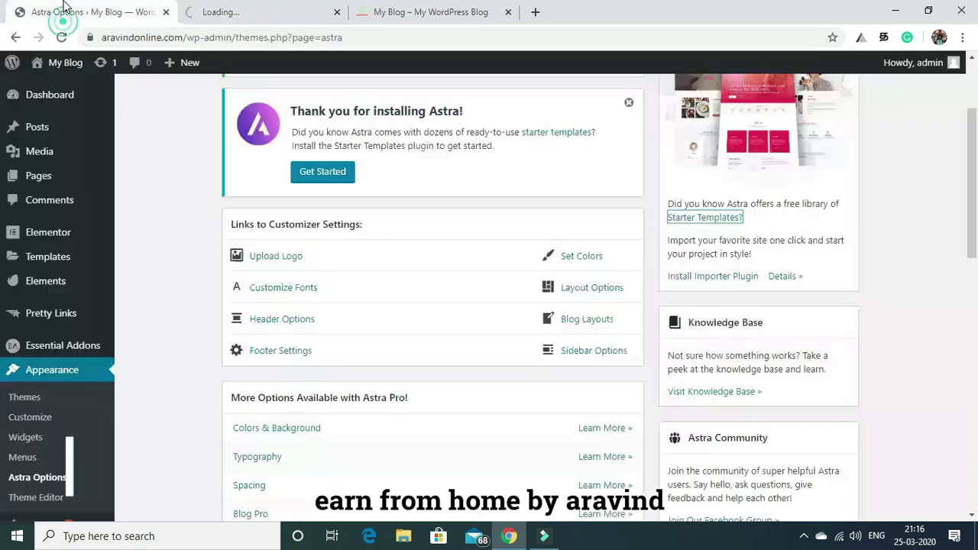
pyautogui.click(689, 279)
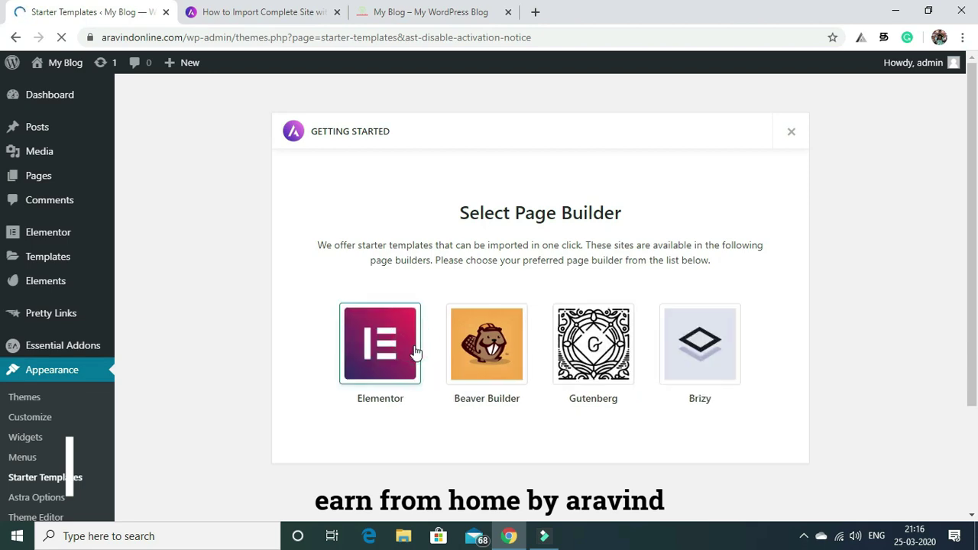
pyautogui.click(376, 349)
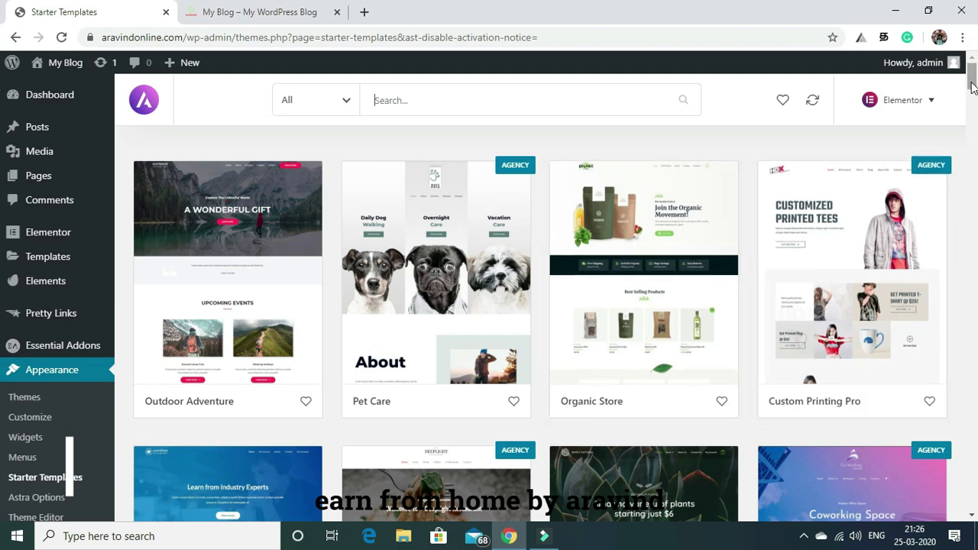
# Open the Yoga Instructor template's detail view with its Home, About Me, Classes, Publications and Get Fit pages.
pyautogui.scroll(-10, 972, 85)
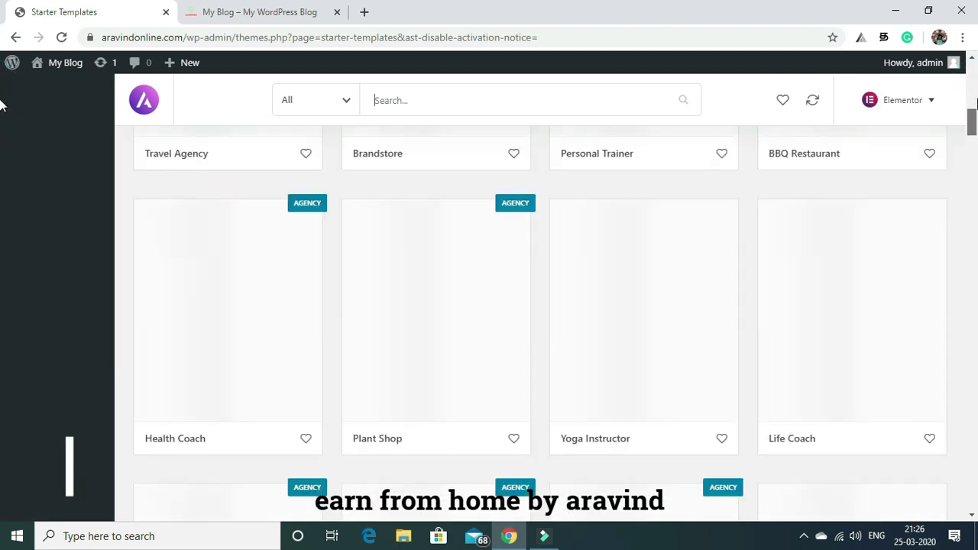
pyautogui.scroll(10, 972, 104)
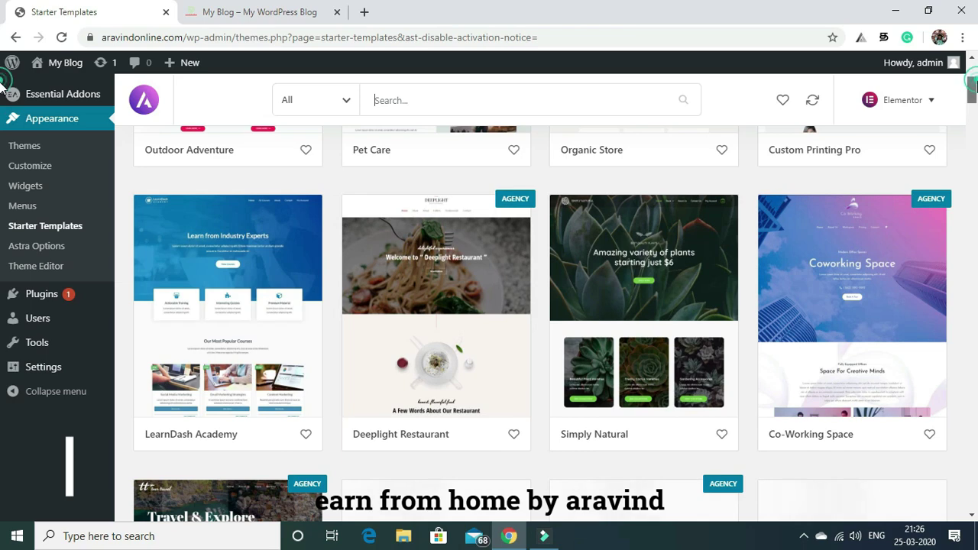
pyautogui.scroll(4, 973, 82)
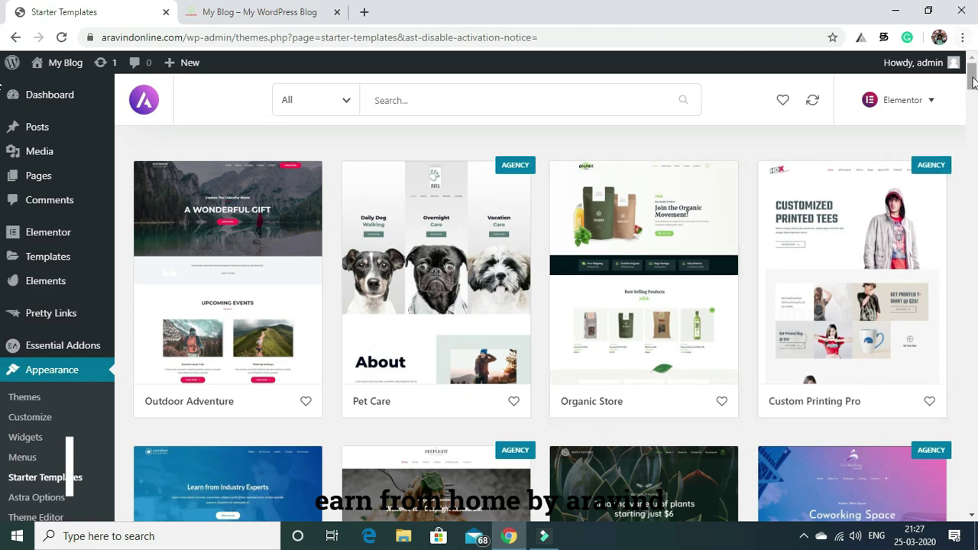
pyautogui.moveTo(974, 83)
pyautogui.mouseDown()
pyautogui.moveTo(976, 205)
pyautogui.moveTo(975, 77)
pyautogui.moveTo(976, 132)
pyautogui.moveTo(975, 119)
pyautogui.mouseUp()
pyautogui.moveTo(2, 123); pyautogui.dragTo(2, 129)
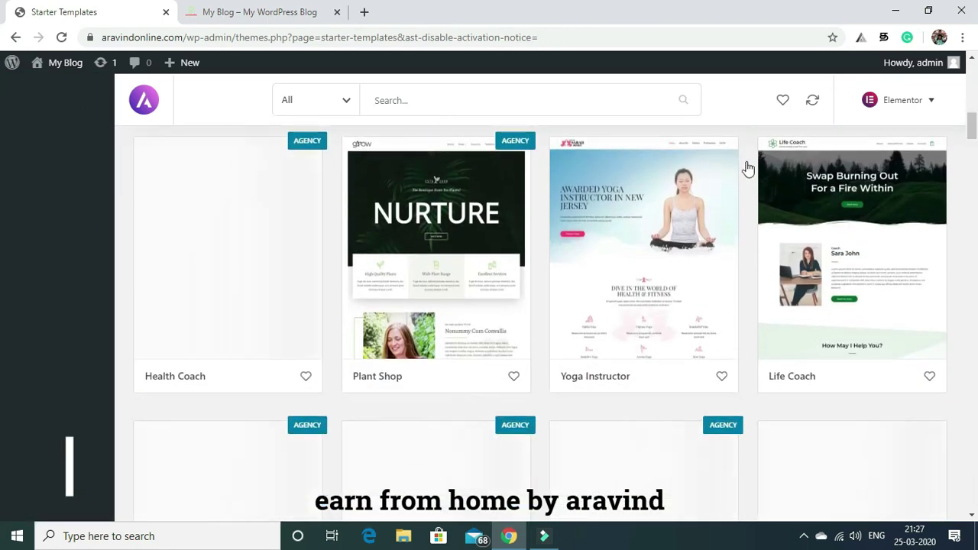
pyautogui.click(654, 200)
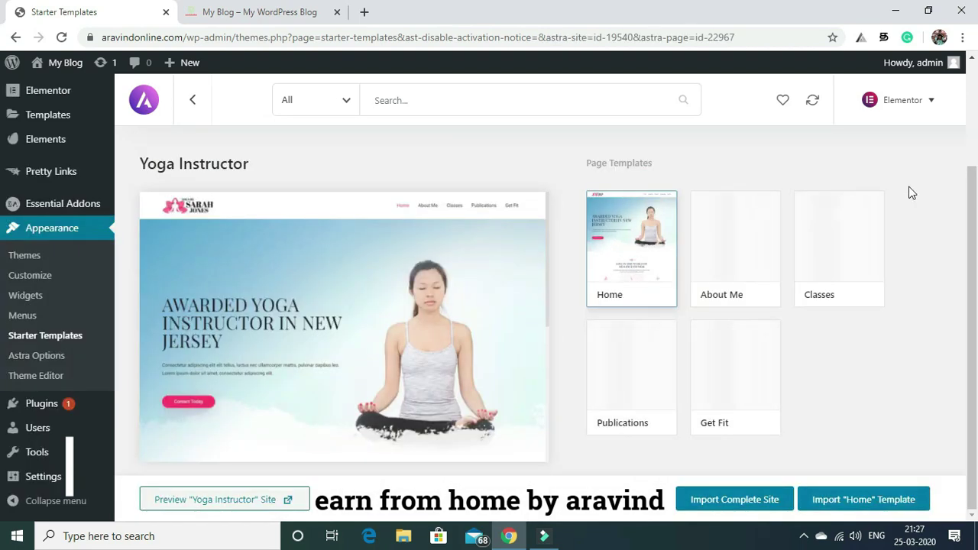
# Import the complete Yoga Instructor site with the default customizer, widgets and content options.
pyautogui.moveTo(975, 193); pyautogui.dragTo(976, 170)
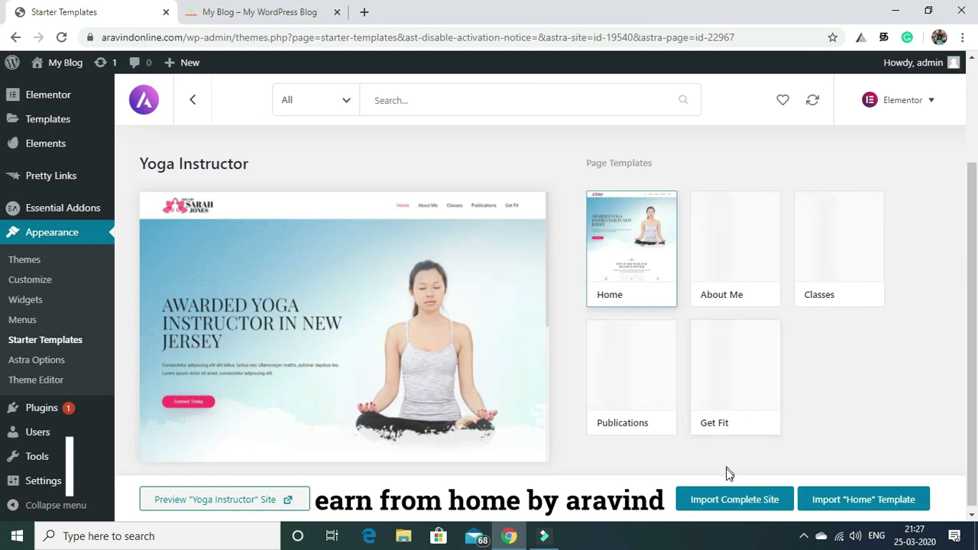
pyautogui.click(718, 501)
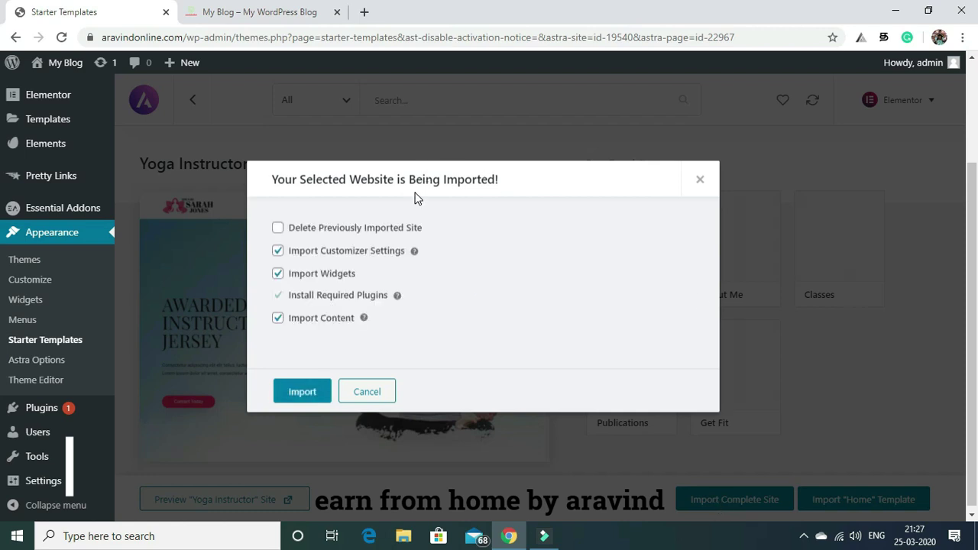
pyautogui.click(299, 396)
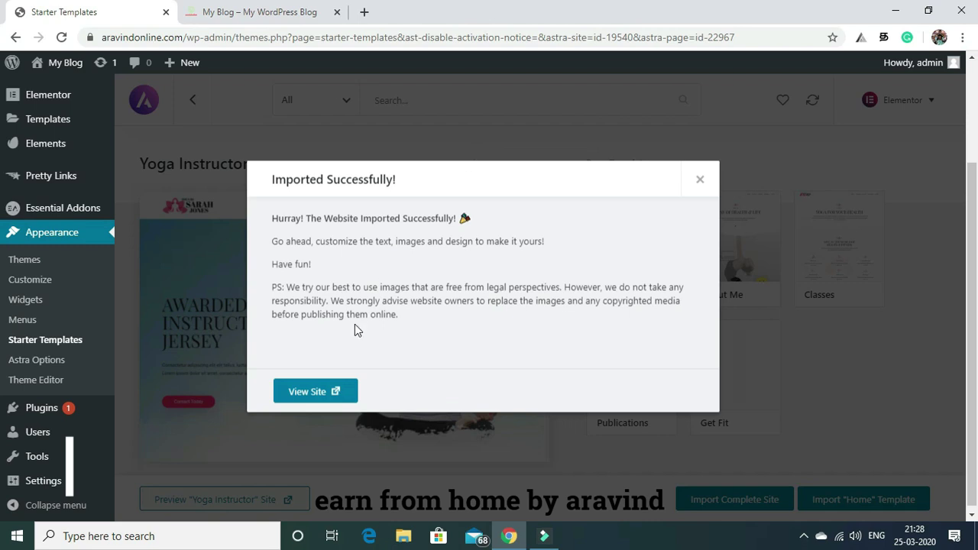
# Open the imported site's View Site link in a new browser tab.
pyautogui.rightClick(307, 395)
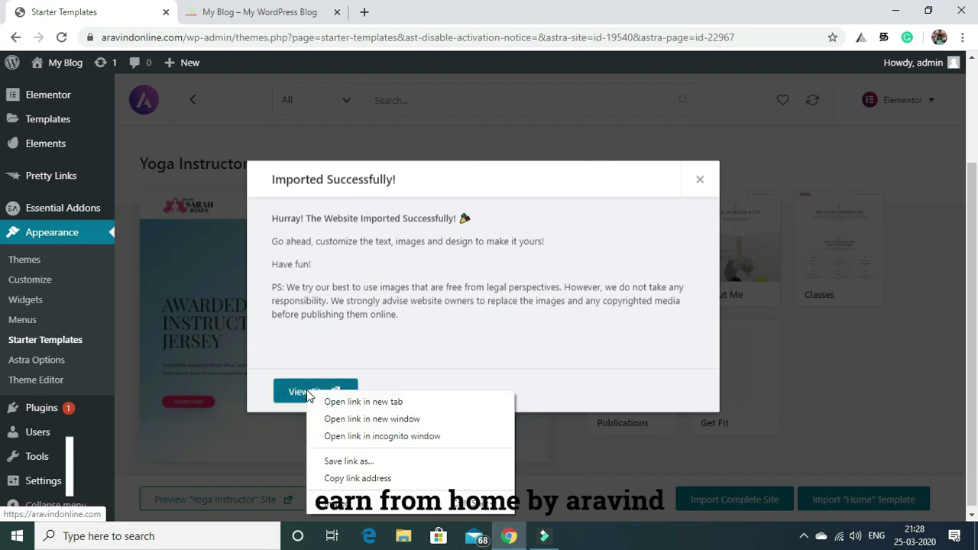
pyautogui.click(298, 395)
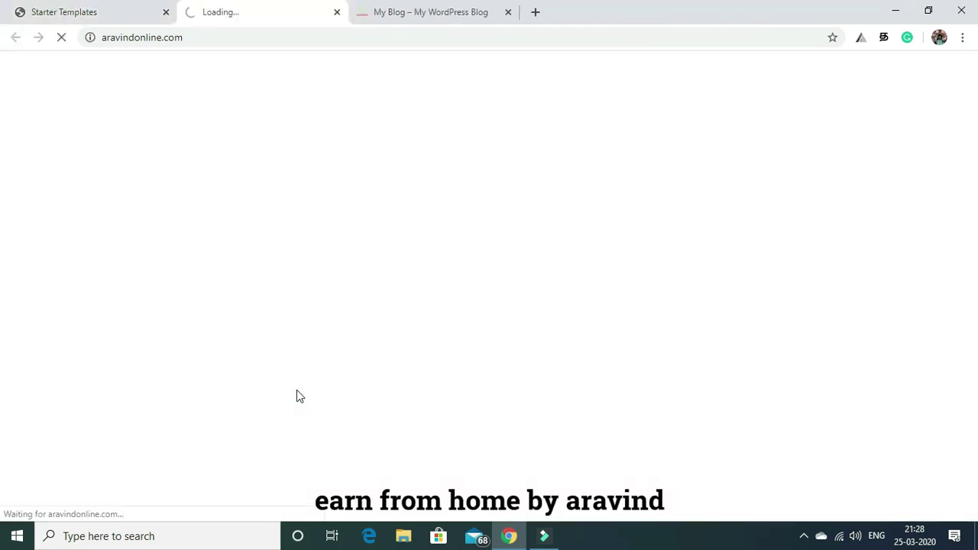
# Close the old My Blog tab and scroll through the imported yoga home page.
pyautogui.click(508, 12)
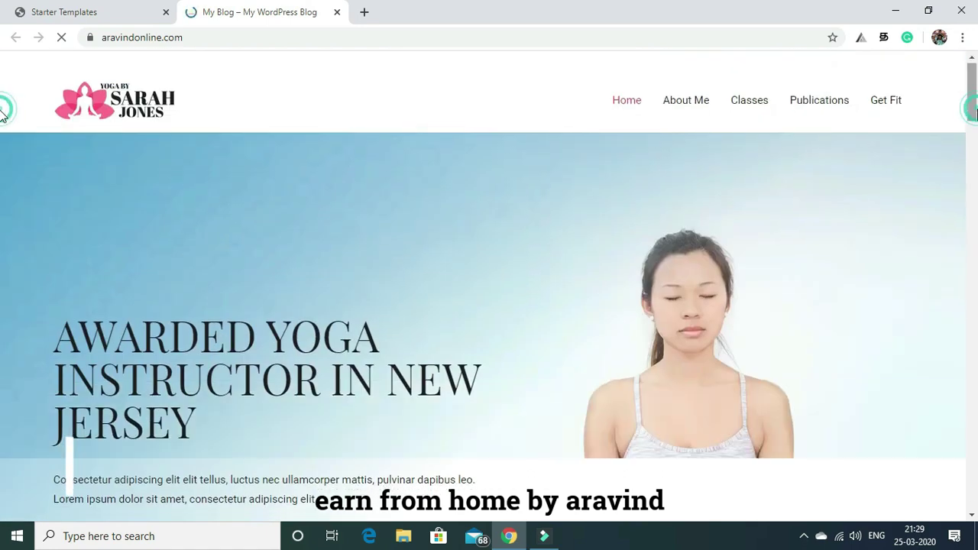
pyautogui.moveTo(974, 98); pyautogui.dragTo(975, 211)
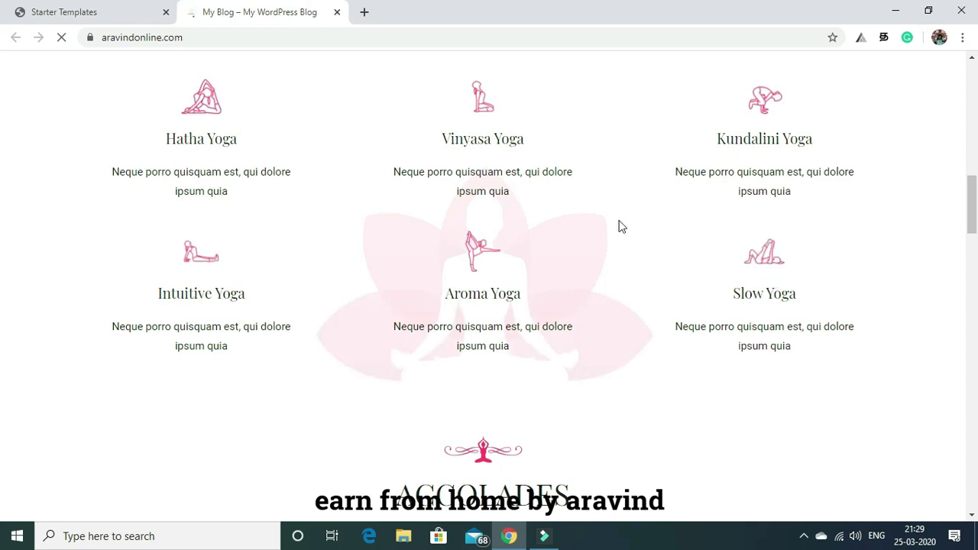
pyautogui.moveTo(974, 203)
pyautogui.mouseDown()
pyautogui.moveTo(976, 83)
pyautogui.moveTo(976, 477)
pyautogui.moveTo(964, 70)
pyautogui.mouseUp()
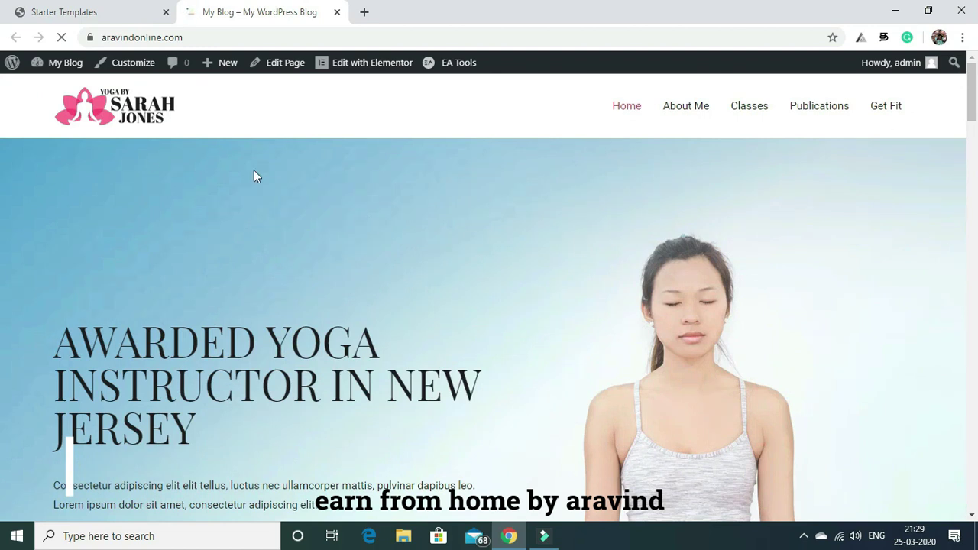
pyautogui.moveTo(74, 65)
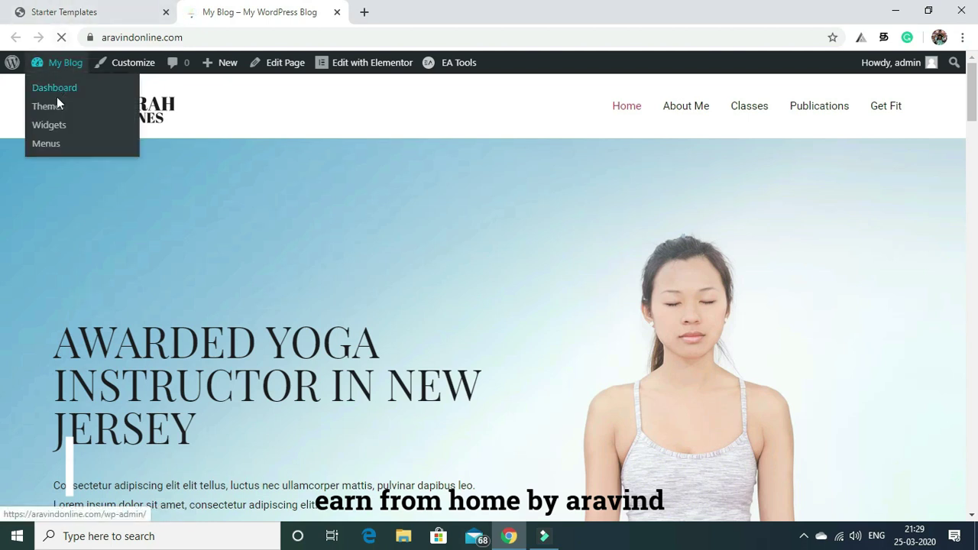
# Go from the dashboard to Pages > All Pages and start a new page.
pyautogui.click(58, 89)
pyautogui.click(44, 87)
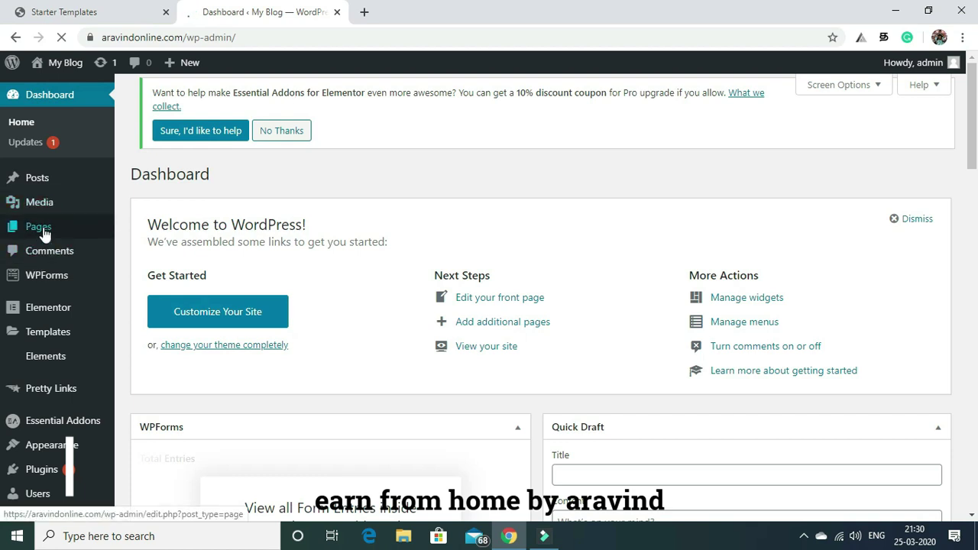
pyautogui.moveTo(43, 233)
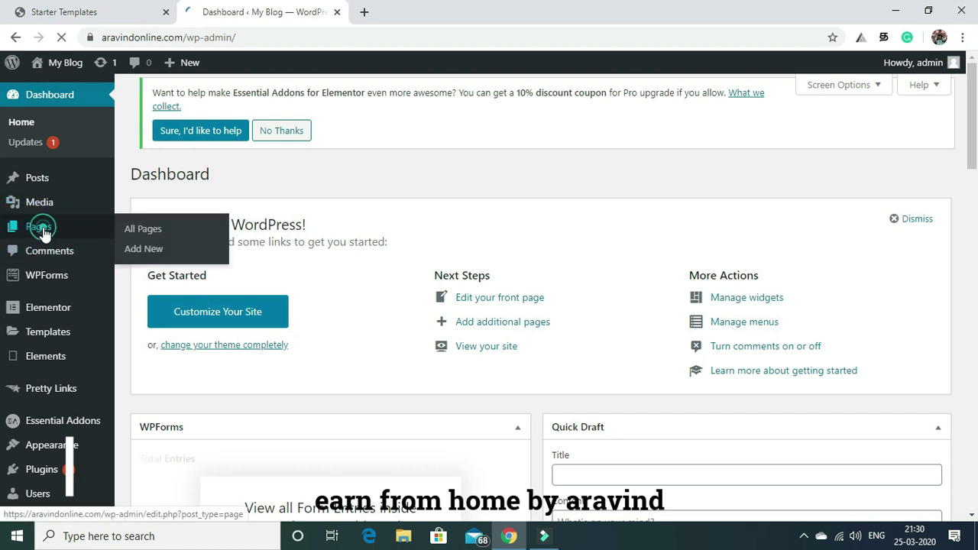
pyautogui.click(164, 229)
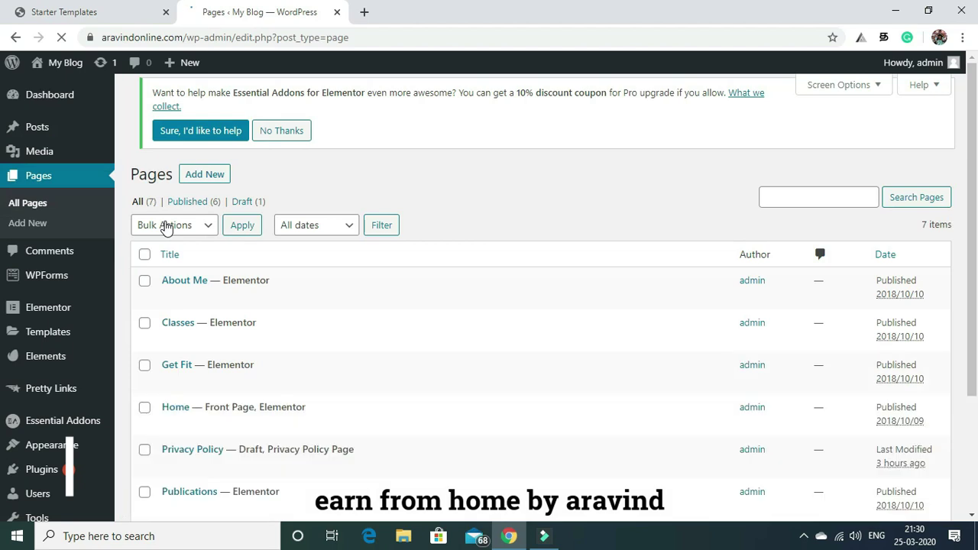
pyautogui.moveTo(970, 151)
pyautogui.mouseDown()
pyautogui.moveTo(975, 267)
pyautogui.moveTo(973, 153)
pyautogui.mouseUp()
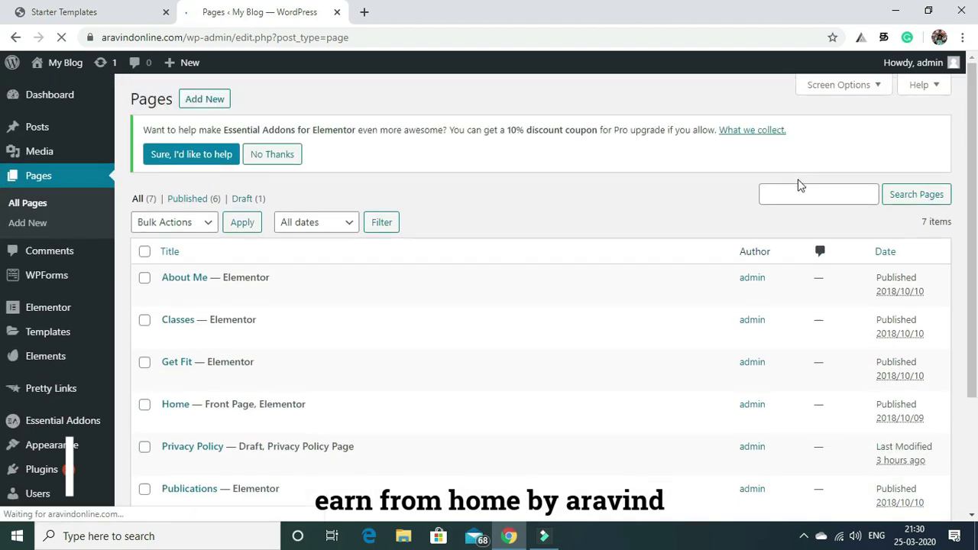
pyautogui.click(206, 100)
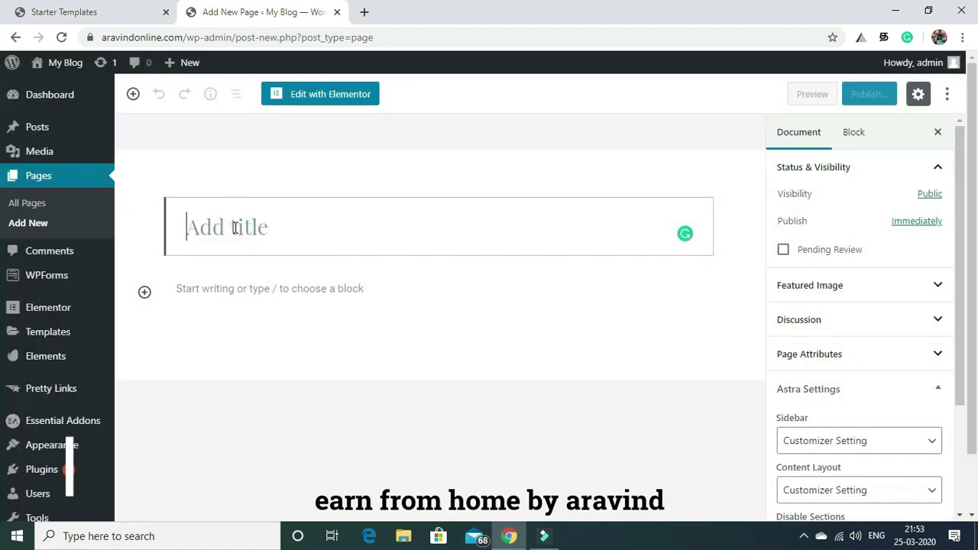
# Publish a blank page titled 'home', then start another new page via + New > Page.
pyautogui.write('home')
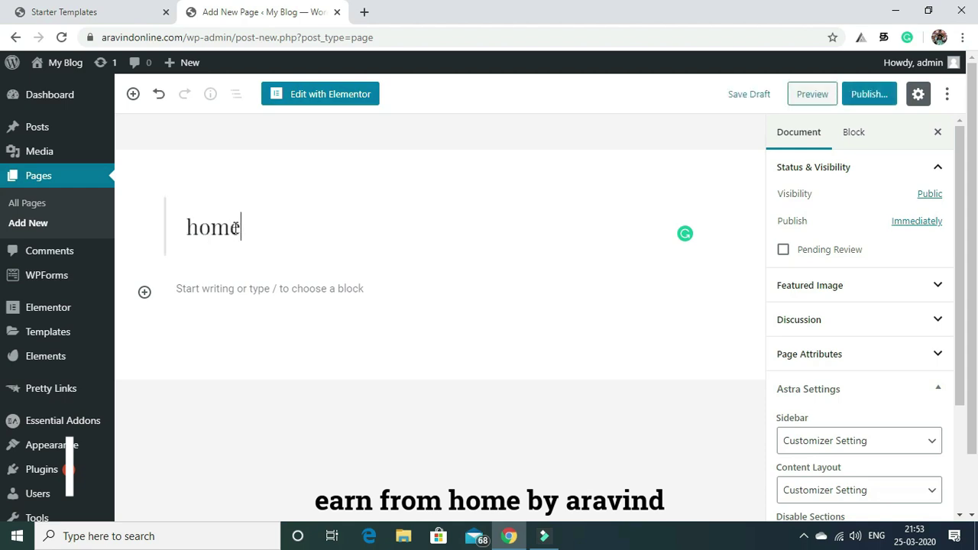
pyautogui.click(857, 102)
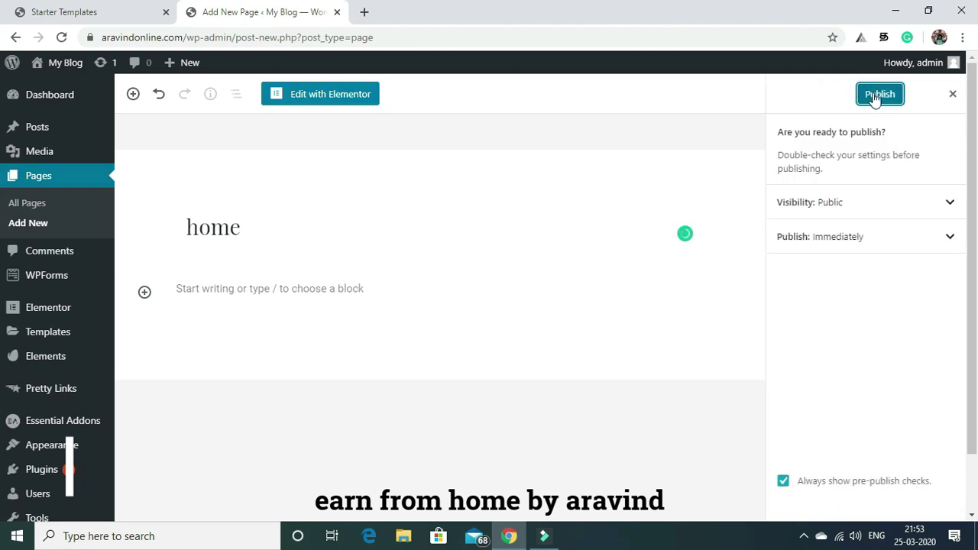
pyautogui.click(875, 97)
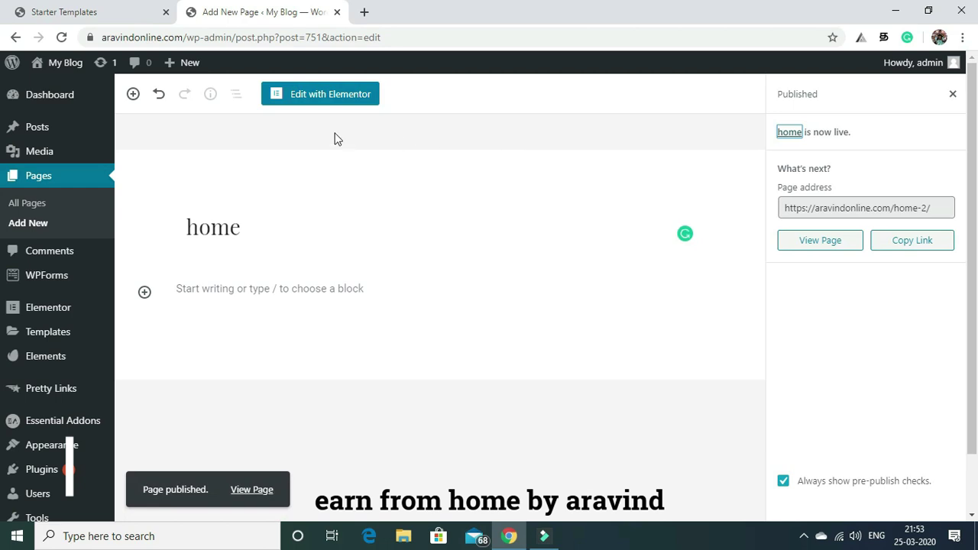
pyautogui.moveTo(173, 65)
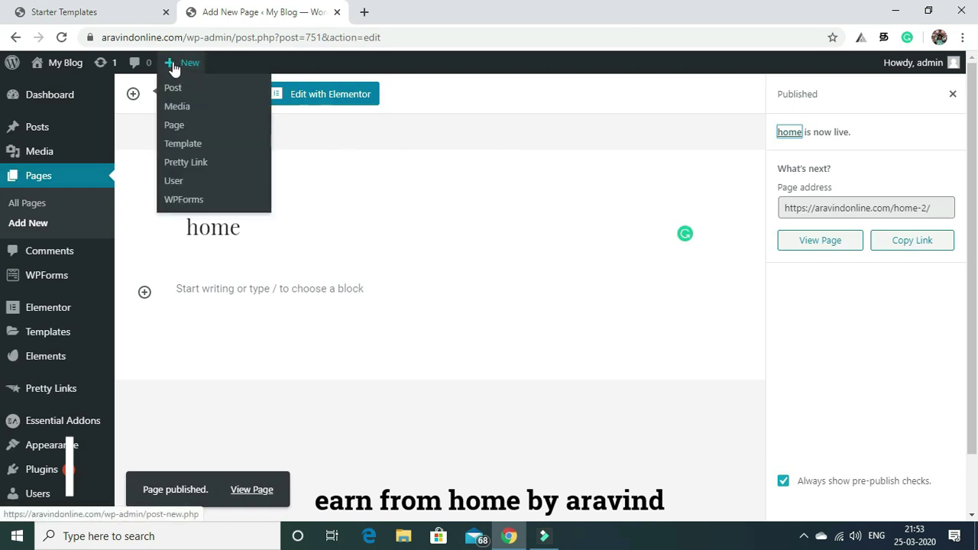
pyautogui.click(175, 127)
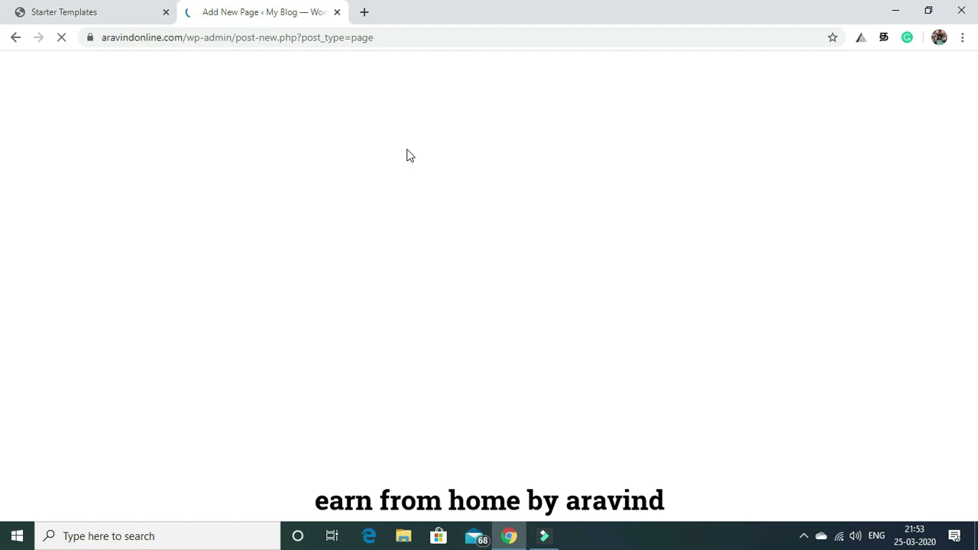
# Publish a blank page titled 'blog'.
pyautogui.click(81, 10)
pyautogui.click(246, 6)
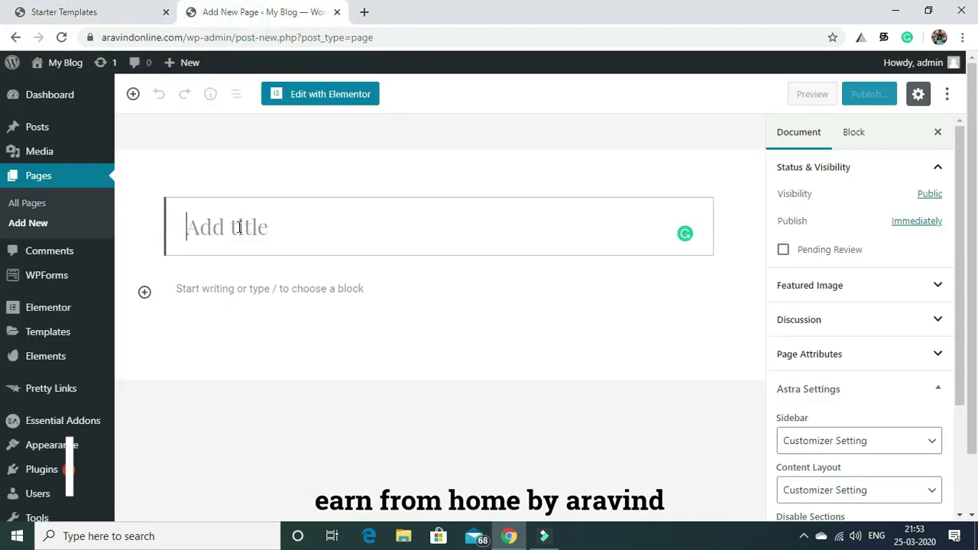
pyautogui.write('blog')
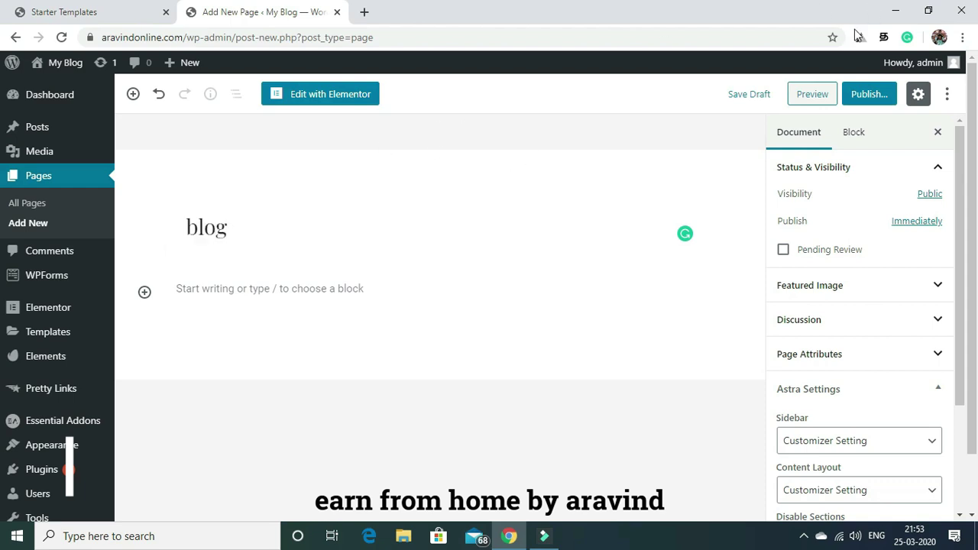
pyautogui.click(856, 93)
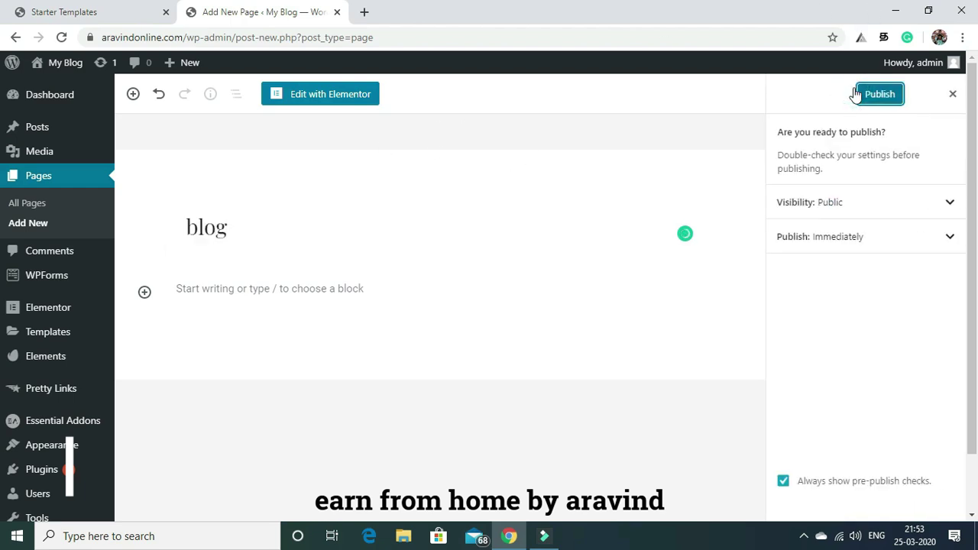
pyautogui.click(879, 94)
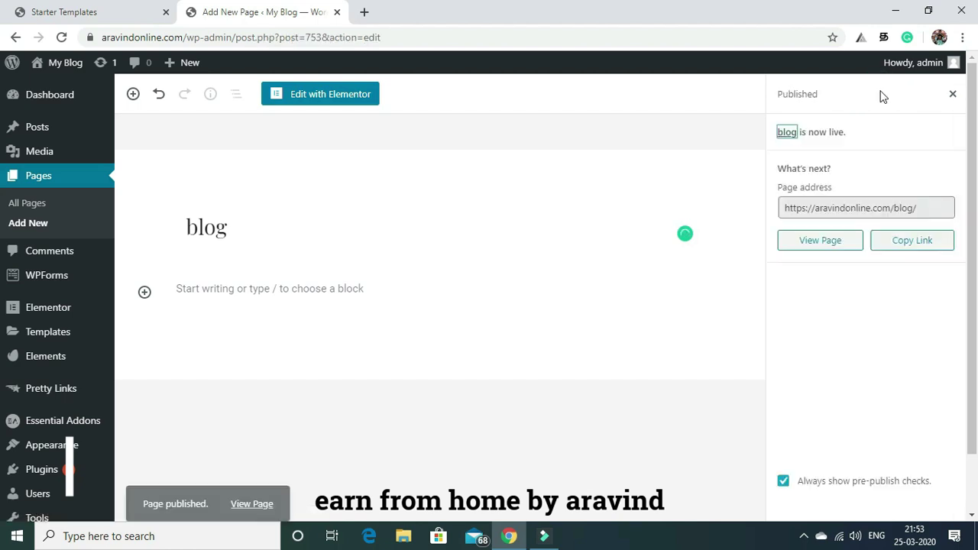
# Start another new page, then return to the All Pages list.
pyautogui.click(631, 148)
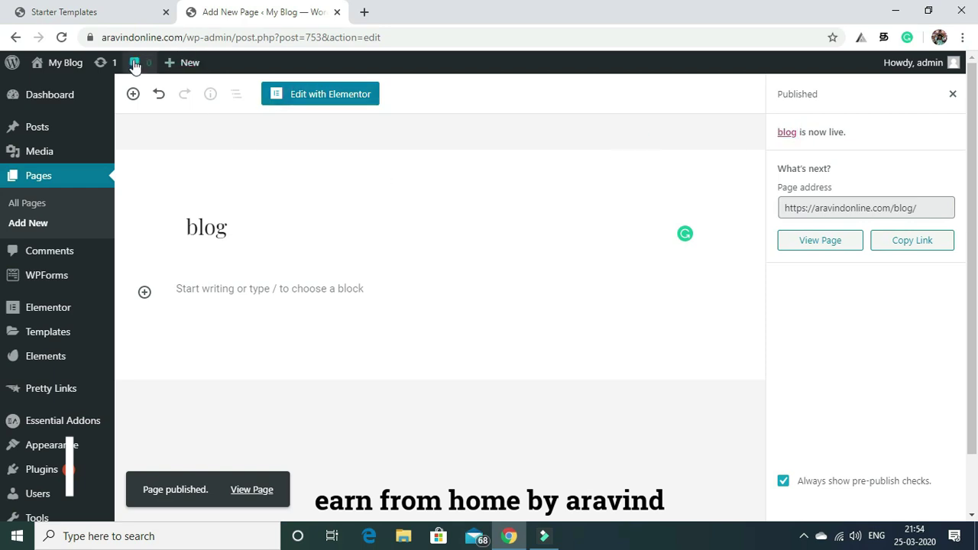
pyautogui.moveTo(168, 66)
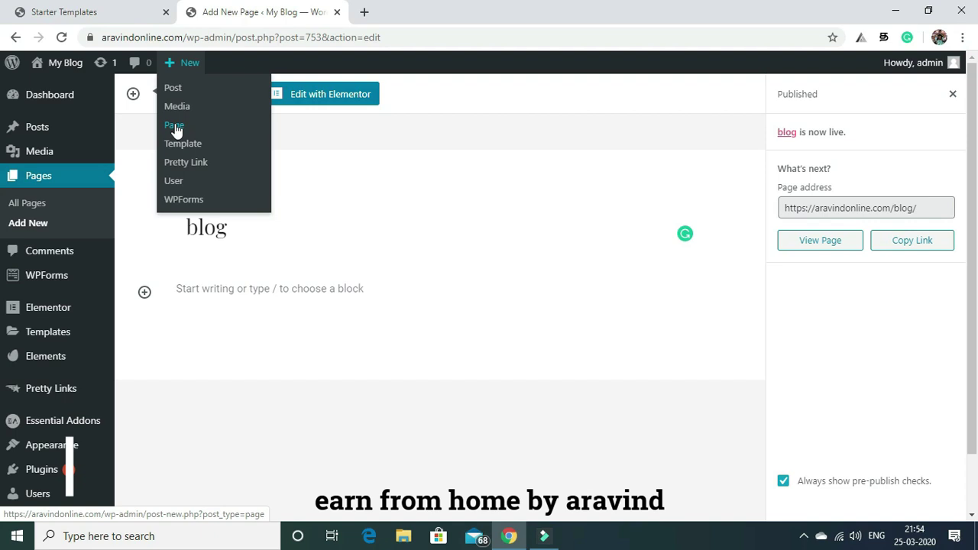
pyautogui.click(175, 129)
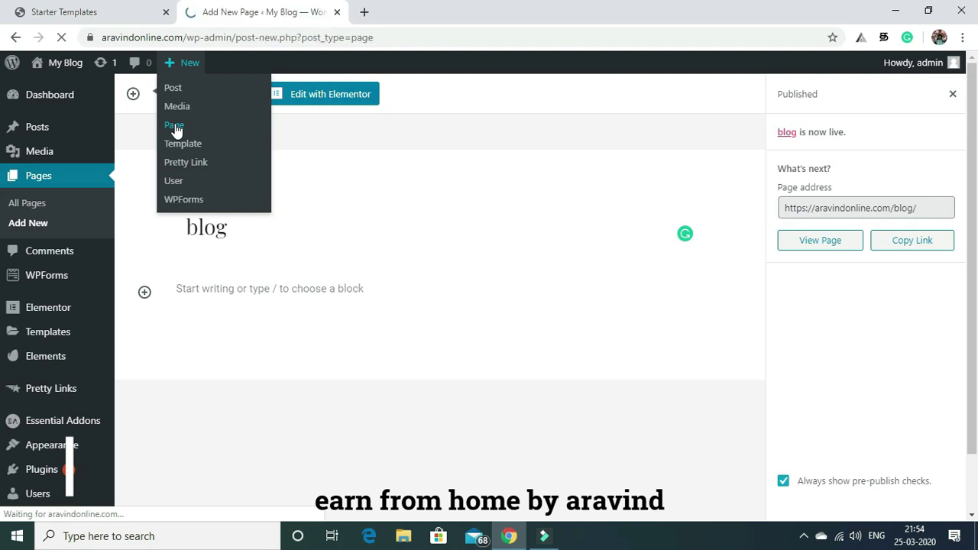
pyautogui.click(37, 212)
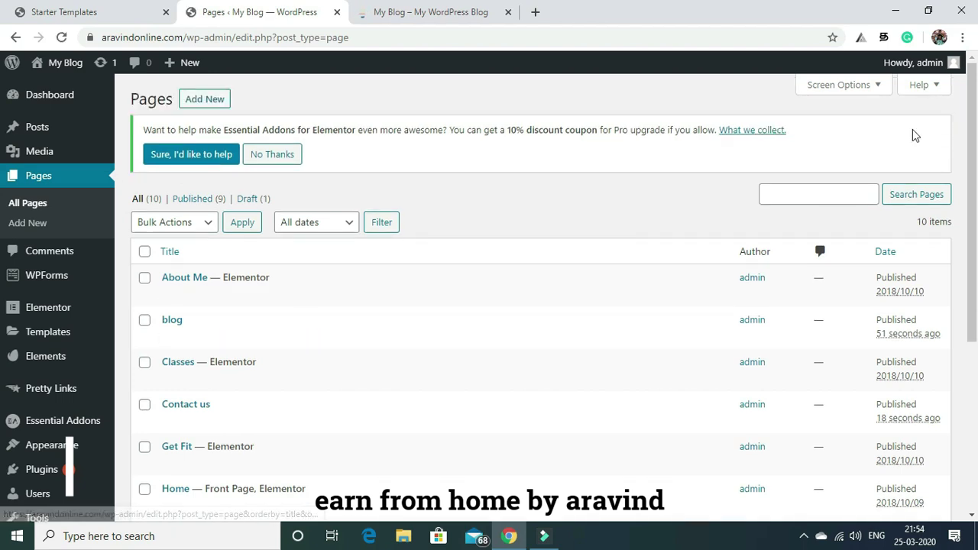
# Open the Home — Front Page row for editing in the block editor.
pyautogui.scroll(-3, 757, 282)
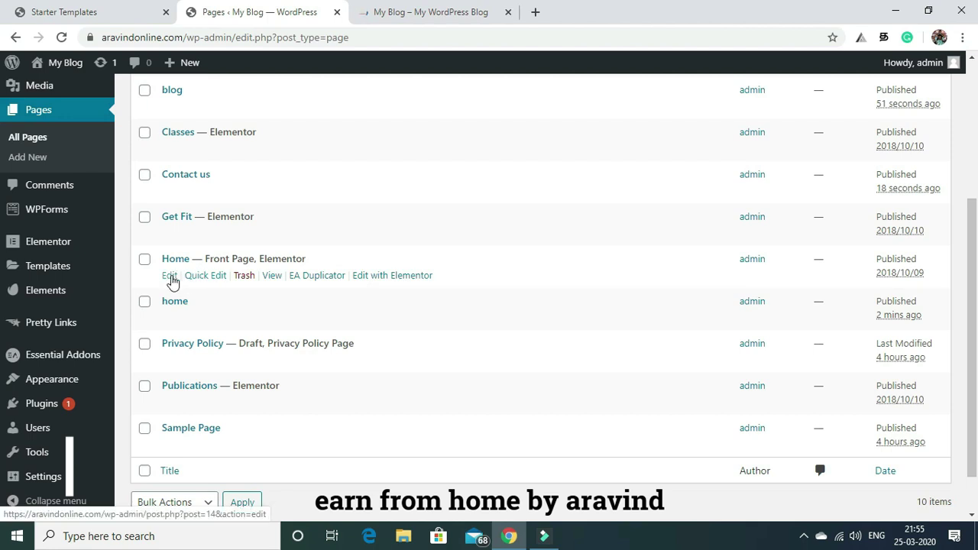
pyautogui.click(170, 277)
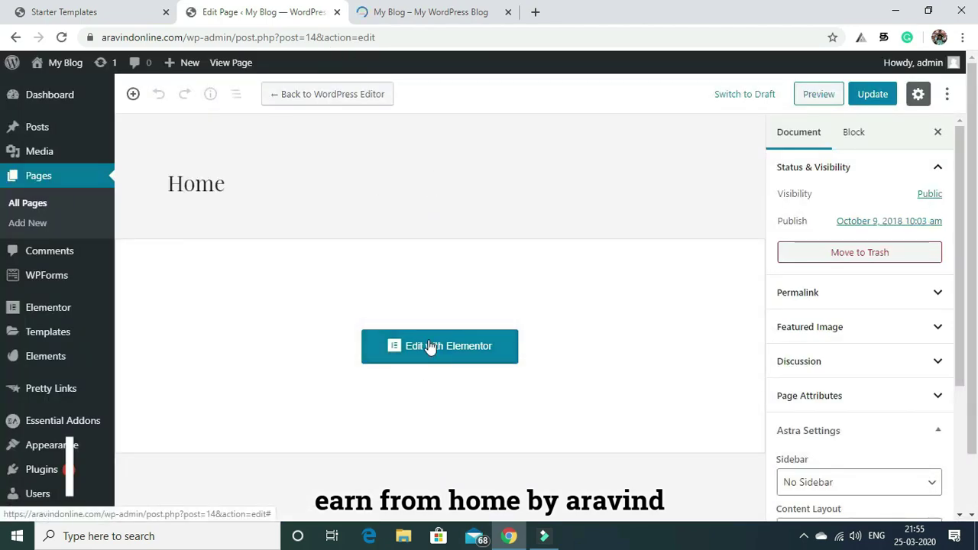
pyautogui.click(405, 12)
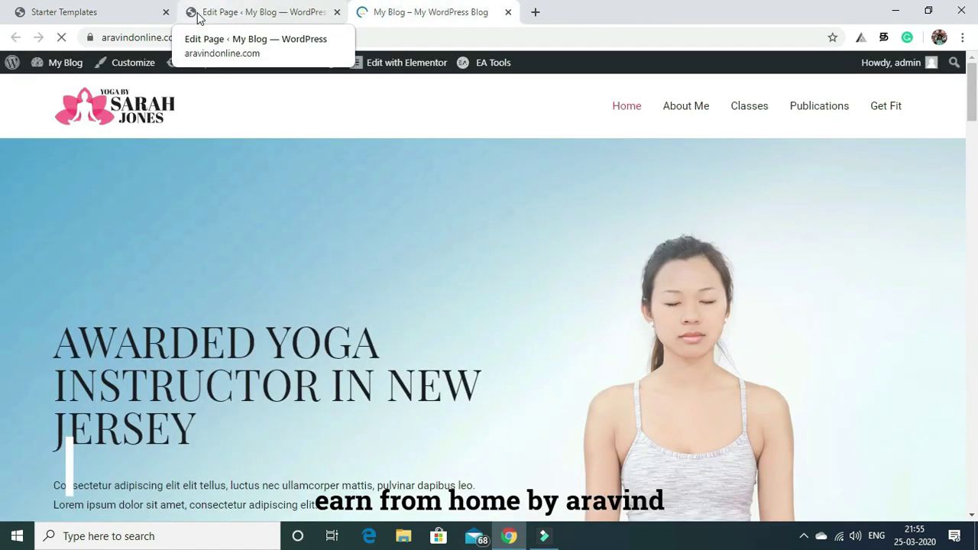
# Launch Elementor for the Home page from the admin bar and Edit Page screen.
pyautogui.moveTo(370, 71)
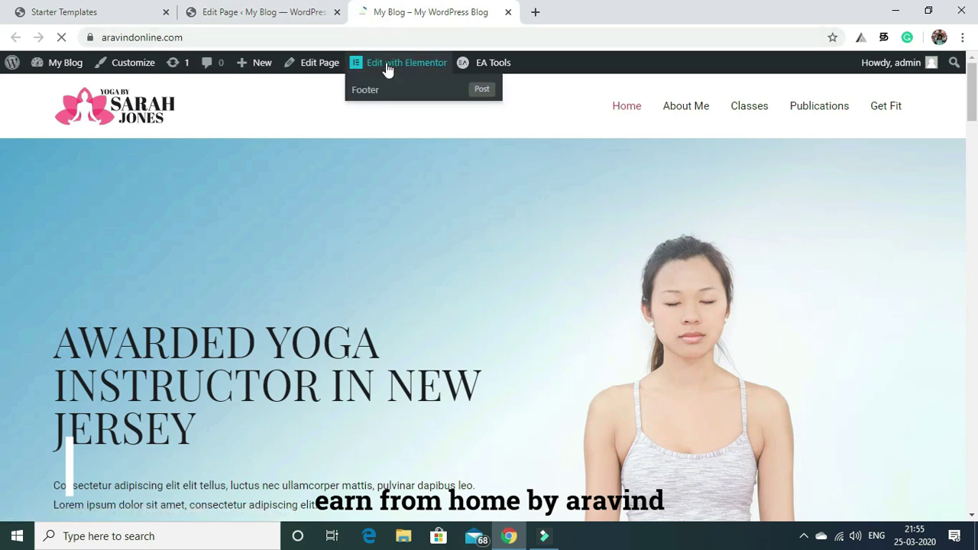
pyautogui.click(388, 69)
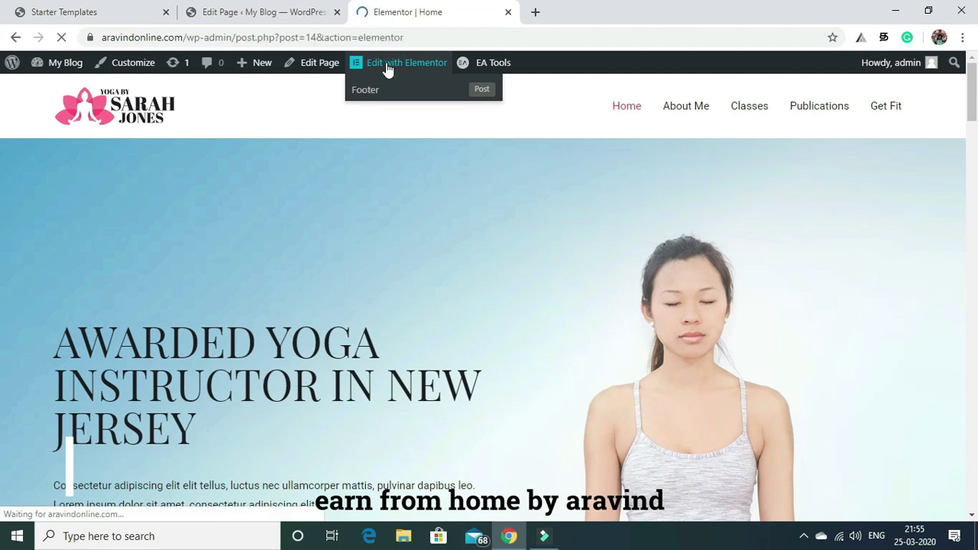
pyautogui.click(267, 13)
pyautogui.click(408, 349)
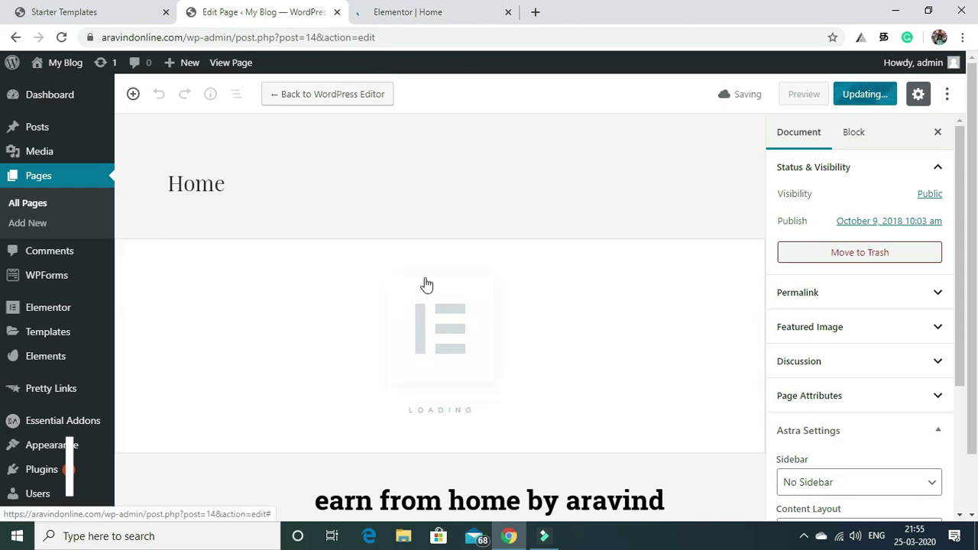
# Check on the loading Elementor editor and return to the Yoga Instructor template tab.
pyautogui.click(428, 9)
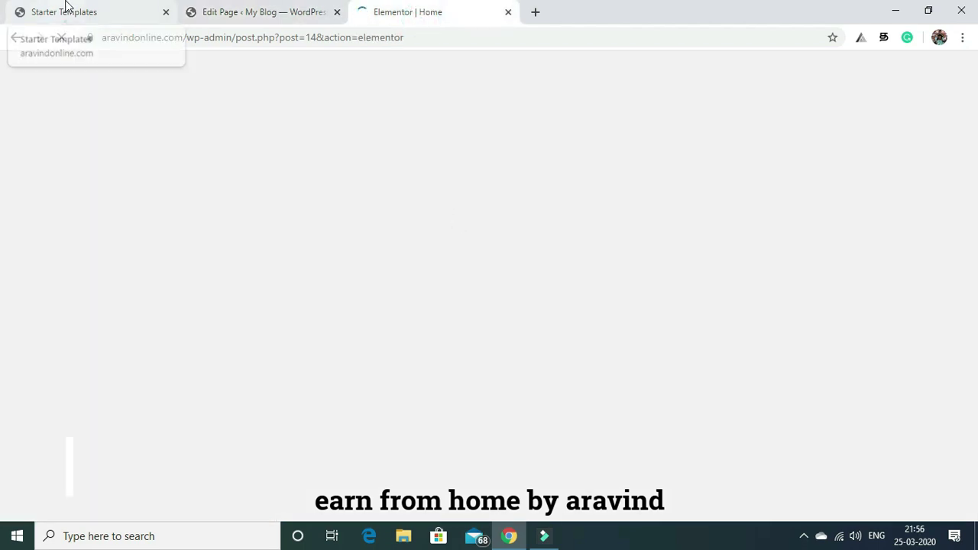
pyautogui.click(68, 11)
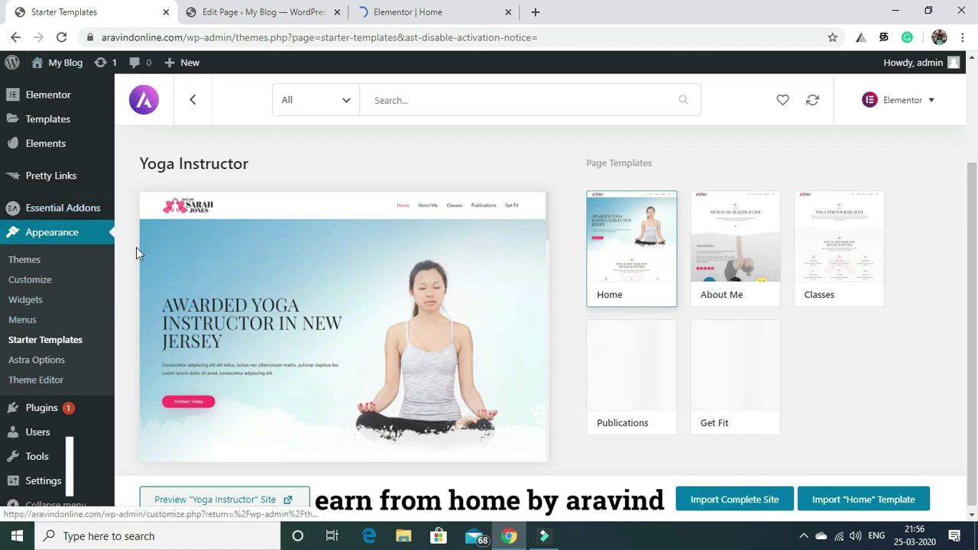
pyautogui.click(317, 4)
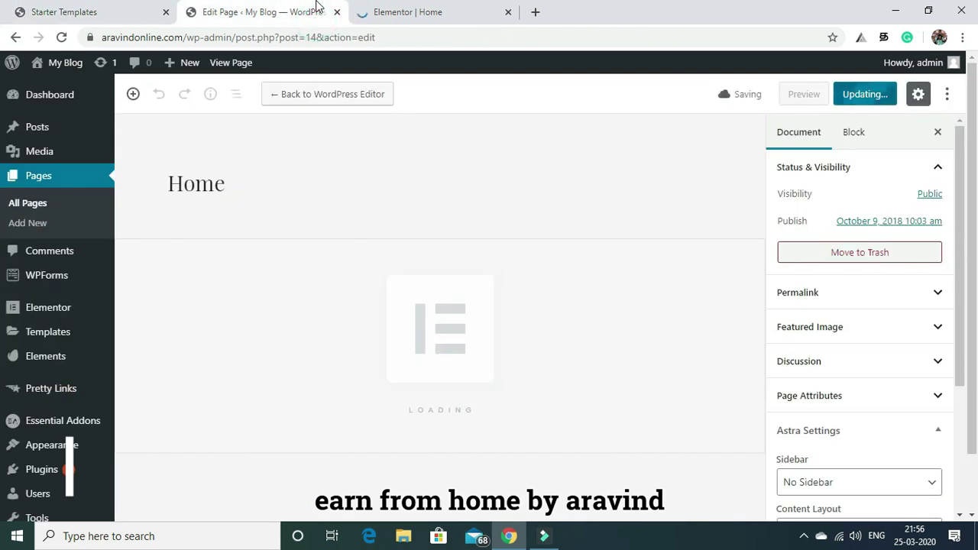
pyautogui.click(428, 7)
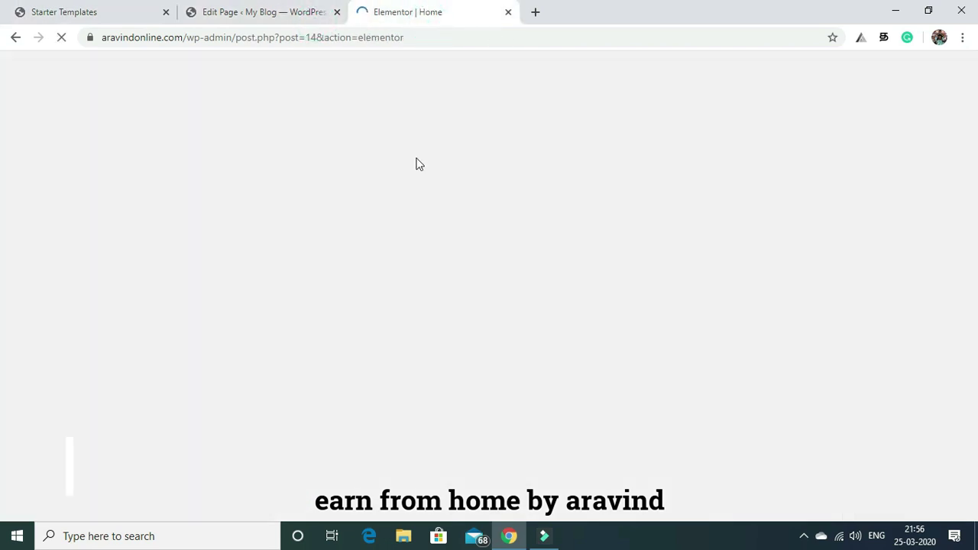
pyautogui.click(104, 6)
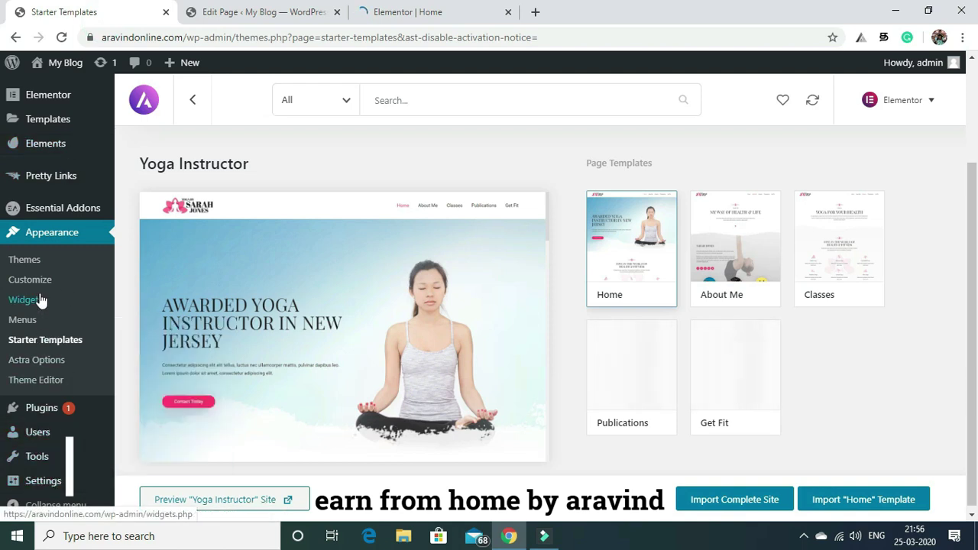
pyautogui.moveTo(50, 413)
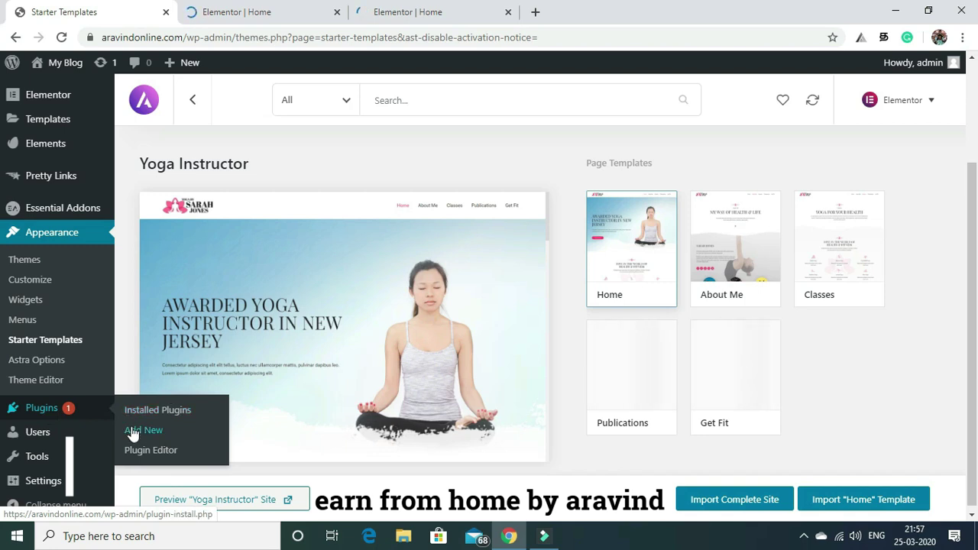
# Search Plugins > Add New for 'really simple ssl'.
pyautogui.click(131, 429)
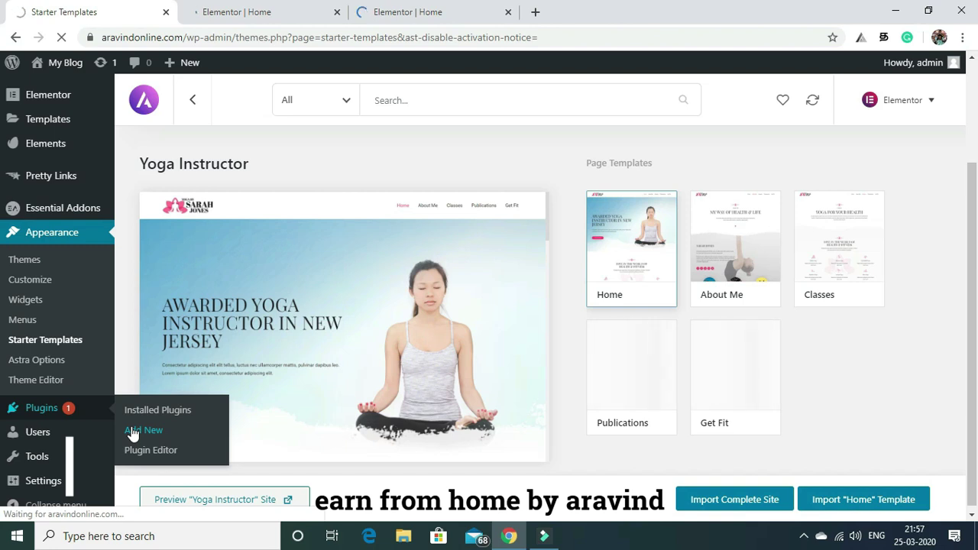
pyautogui.click(310, 6)
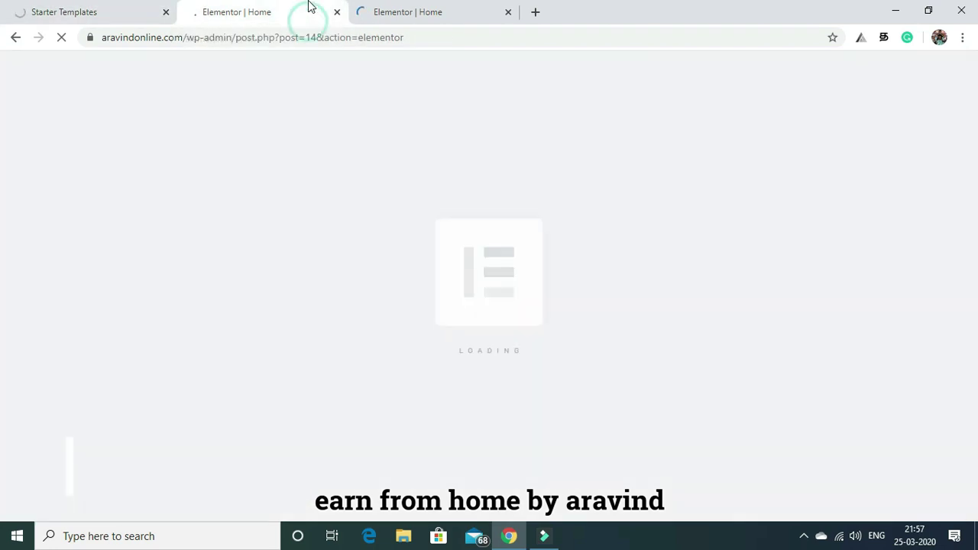
pyautogui.click(49, 11)
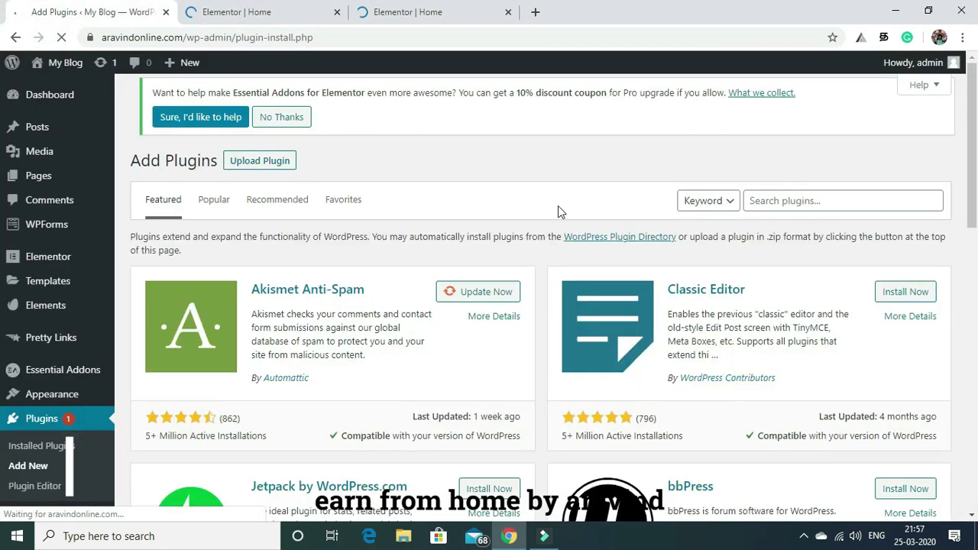
pyautogui.click(775, 203)
pyautogui.write('really simple ssl')
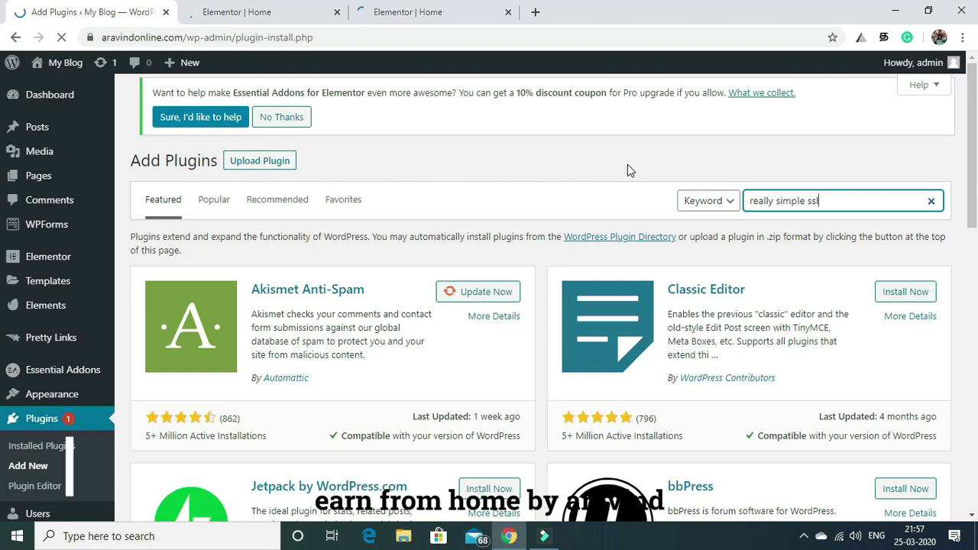
pyautogui.press('Return')
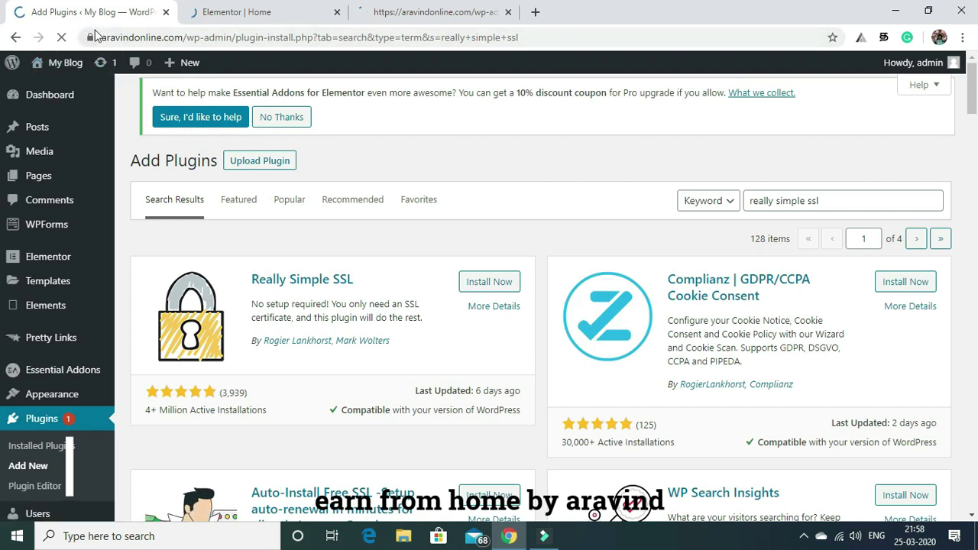
# After checking the Elementor tab, reload the WordPress All Pages list in the first tab.
pyautogui.moveTo(183, 63)
pyautogui.click(426, 12)
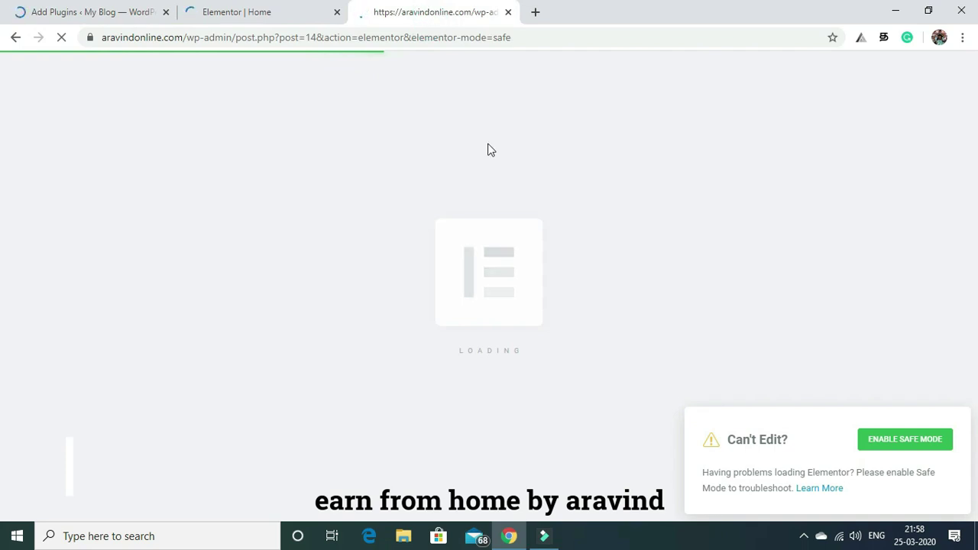
pyautogui.hotkey('ctrl', 'Tab')
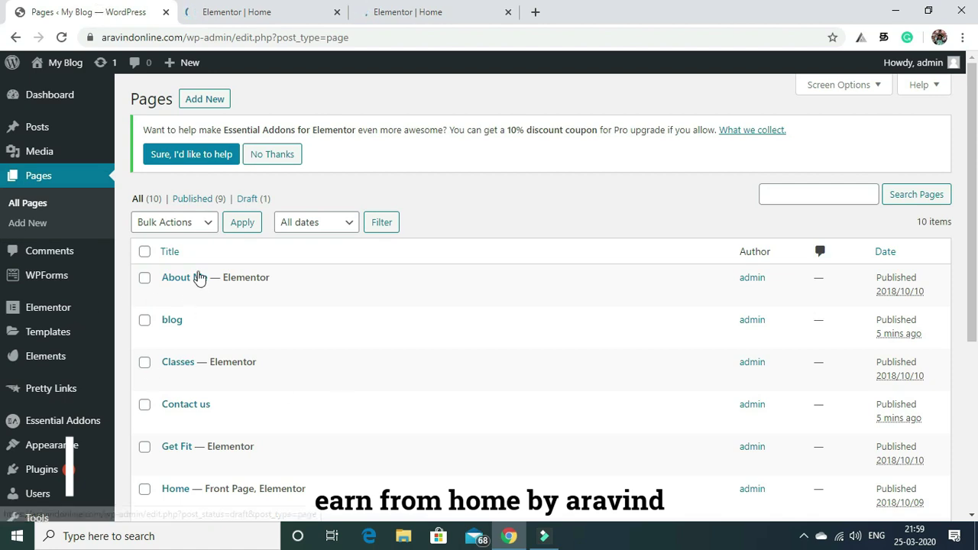
pyautogui.click(63, 39)
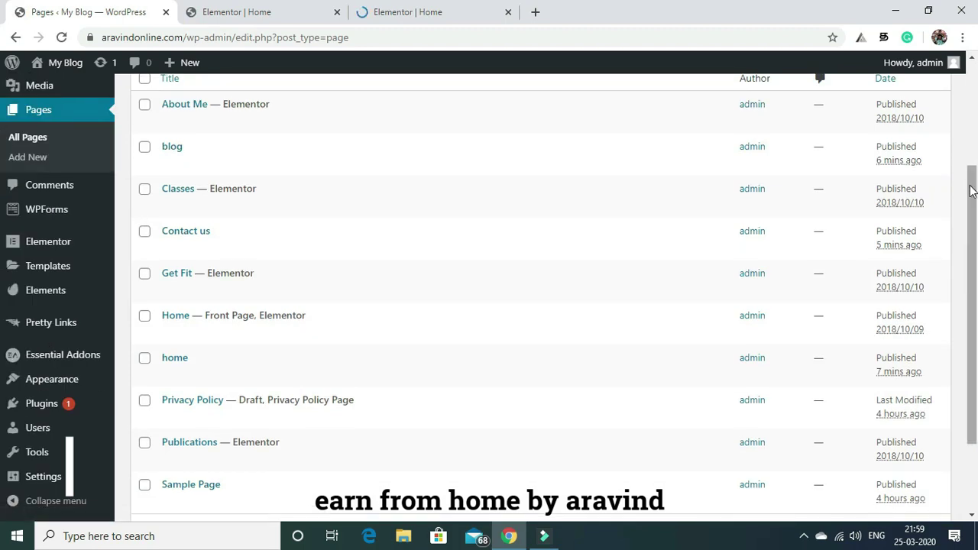
# Select Classes, About Me, Get Fit, Publications and Sample Page, and choose the Move to Trash bulk action.
pyautogui.moveTo(973, 191); pyautogui.dragTo(973, 68)
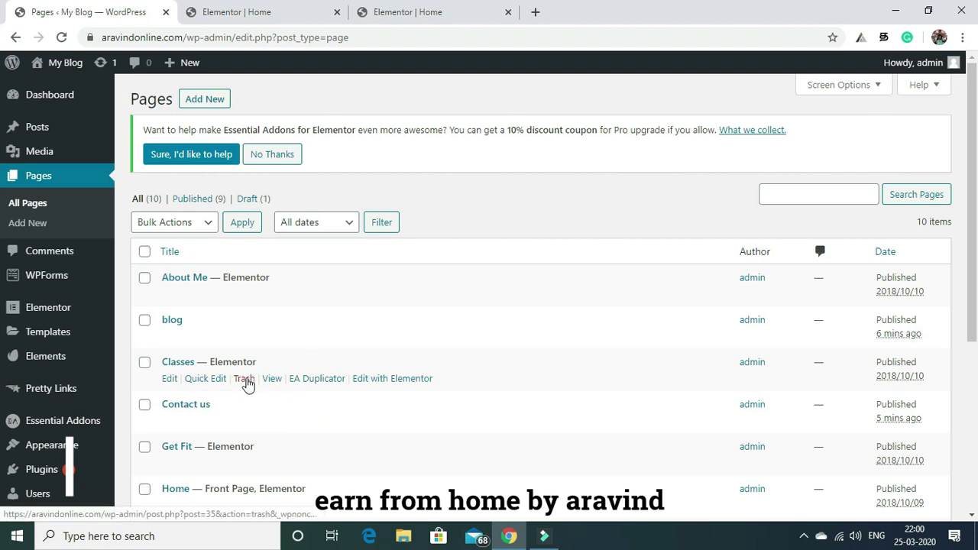
pyautogui.click(144, 364)
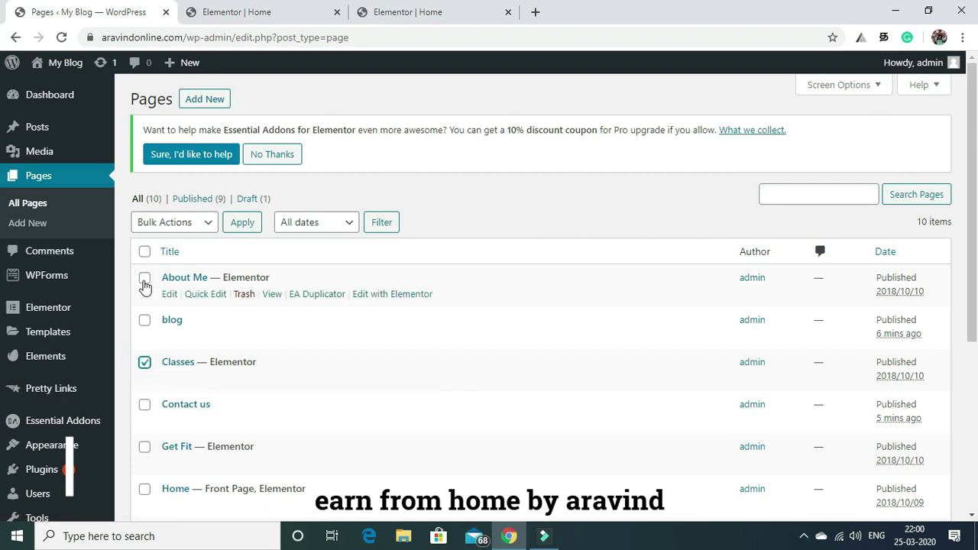
pyautogui.click(144, 280)
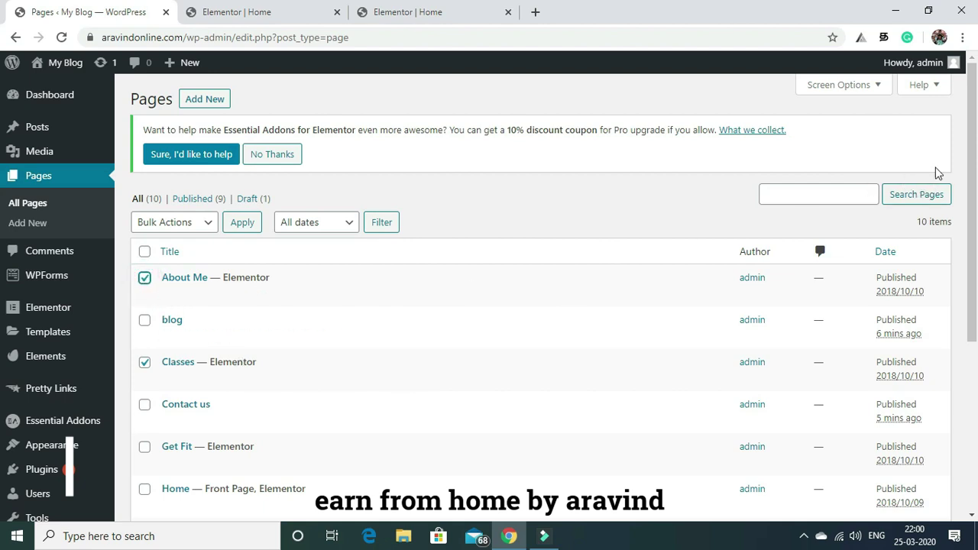
pyautogui.moveTo(974, 130); pyautogui.dragTo(953, 208)
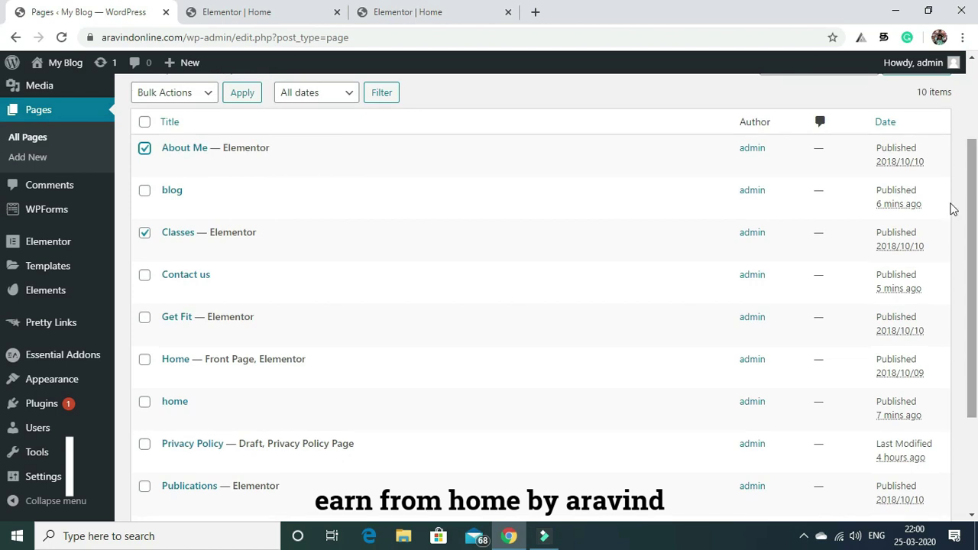
pyautogui.click(146, 320)
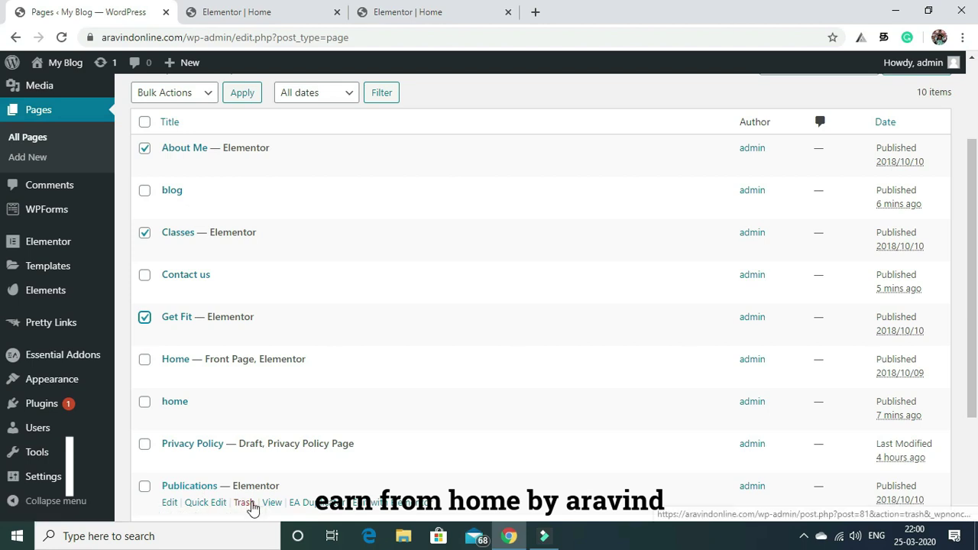
pyautogui.click(144, 488)
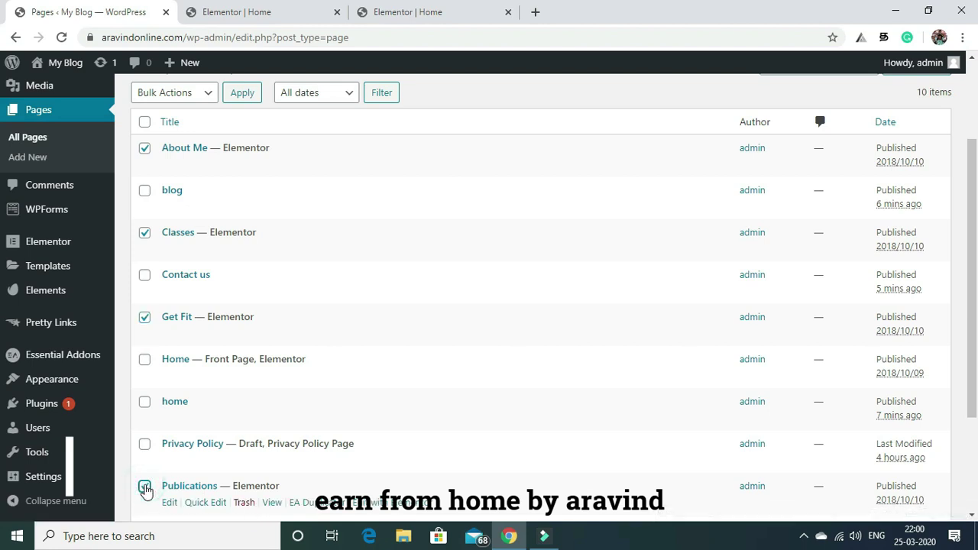
pyautogui.scroll(-2, 976, 206)
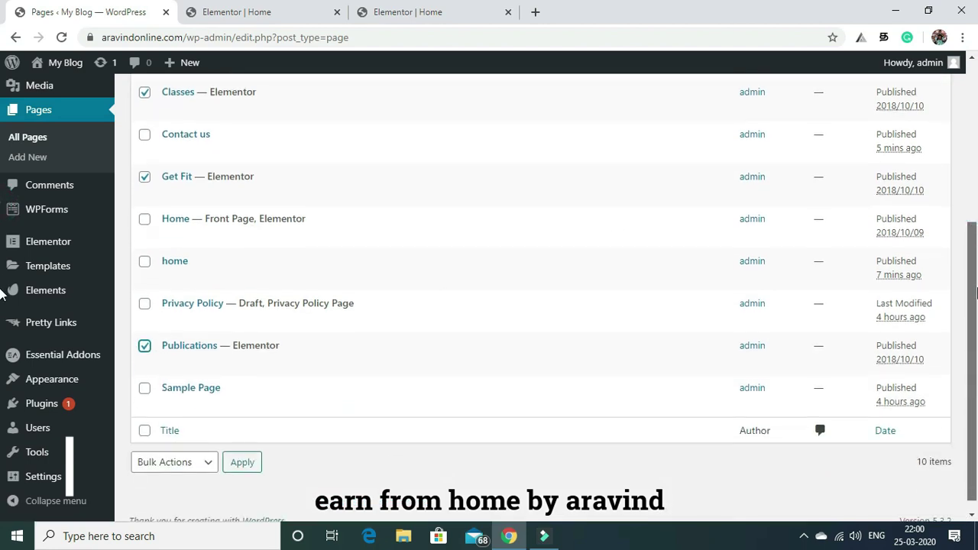
pyautogui.click(144, 388)
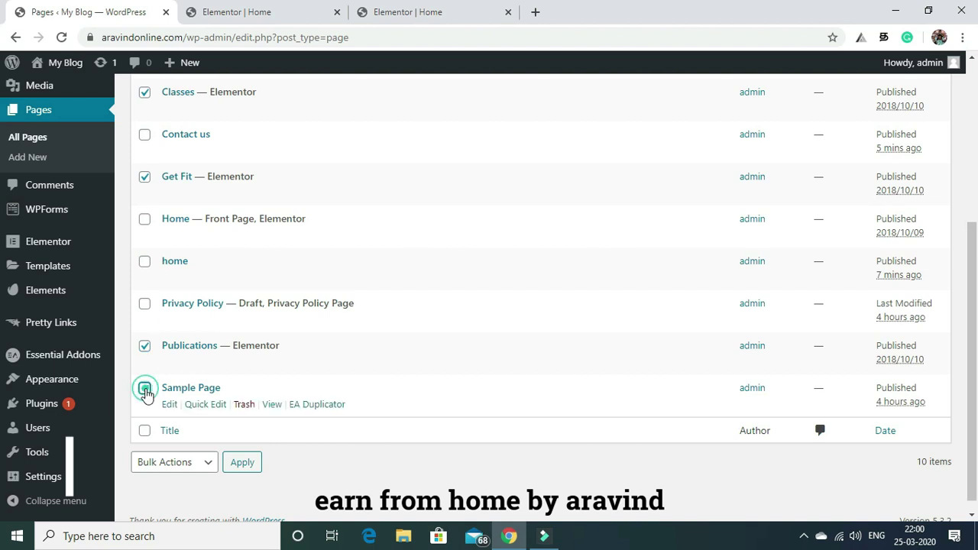
pyautogui.click(207, 463)
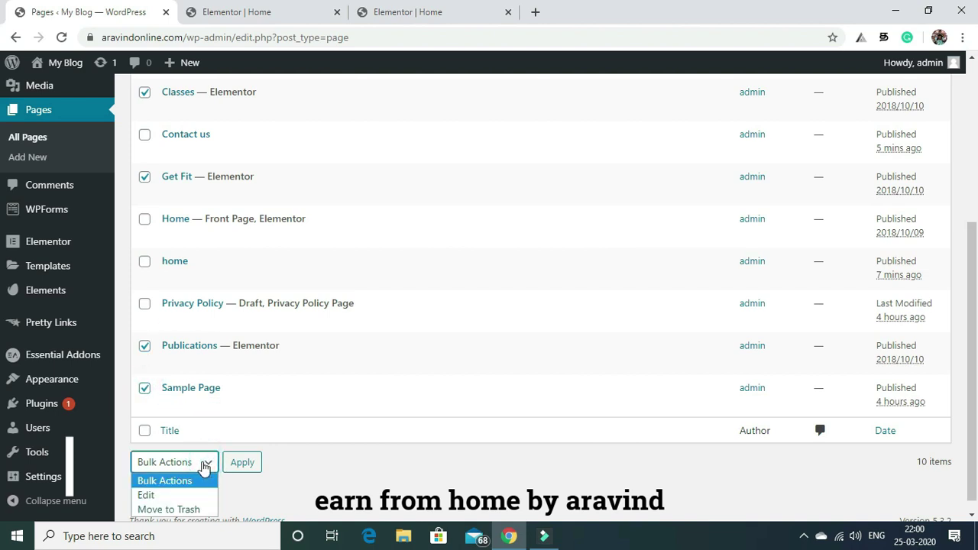
pyautogui.click(189, 510)
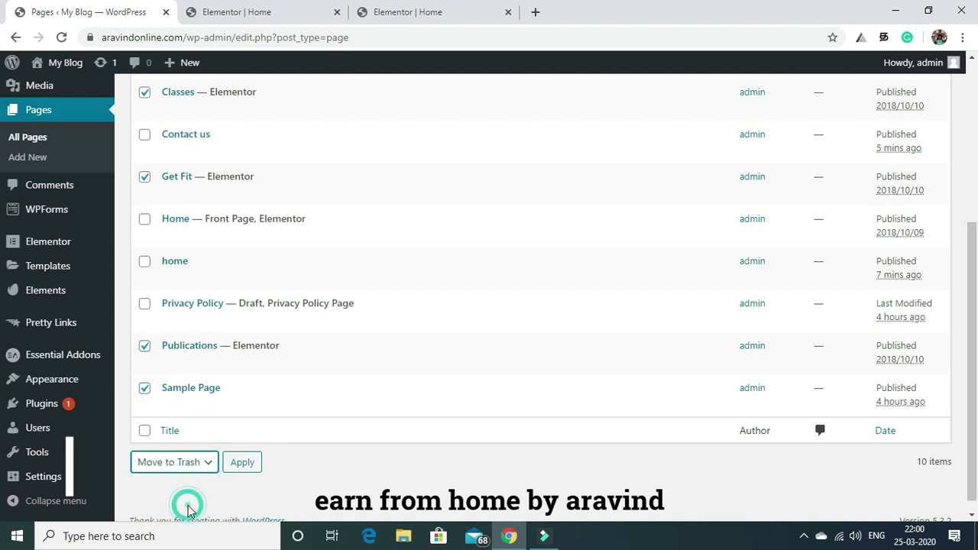
# Apply the bulk trash to the five selected pages, then trash the Privacy Policy draft.
pyautogui.click(242, 463)
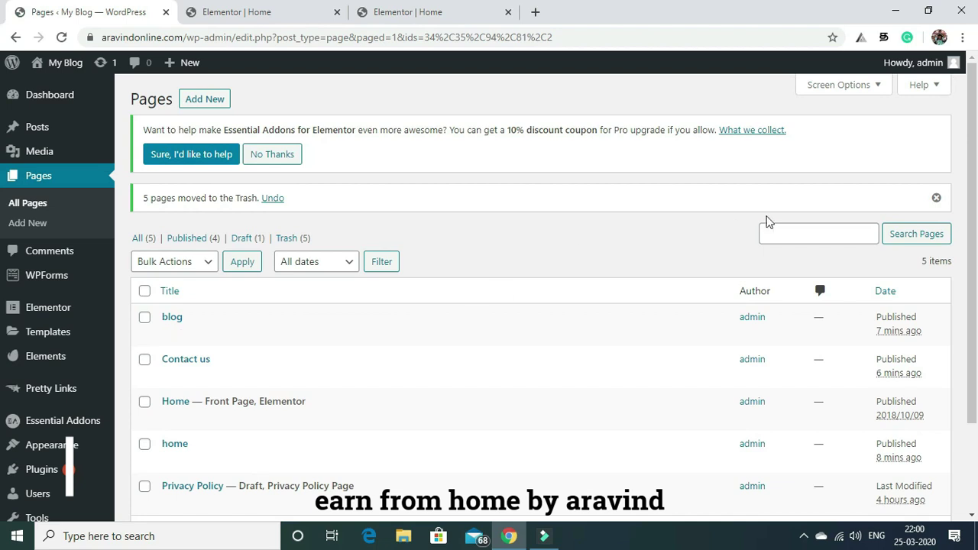
pyautogui.moveTo(969, 162); pyautogui.dragTo(977, 200)
pyautogui.click(144, 412)
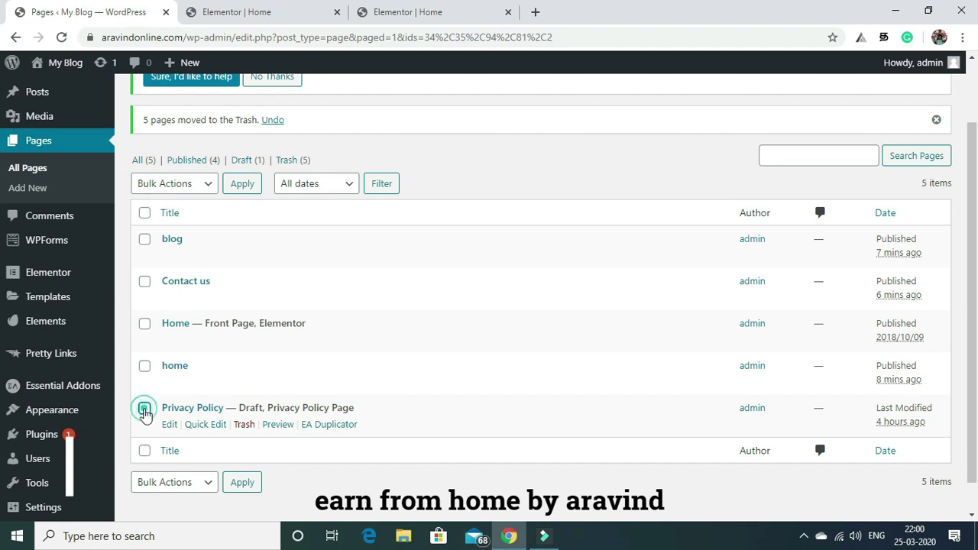
pyautogui.click(245, 425)
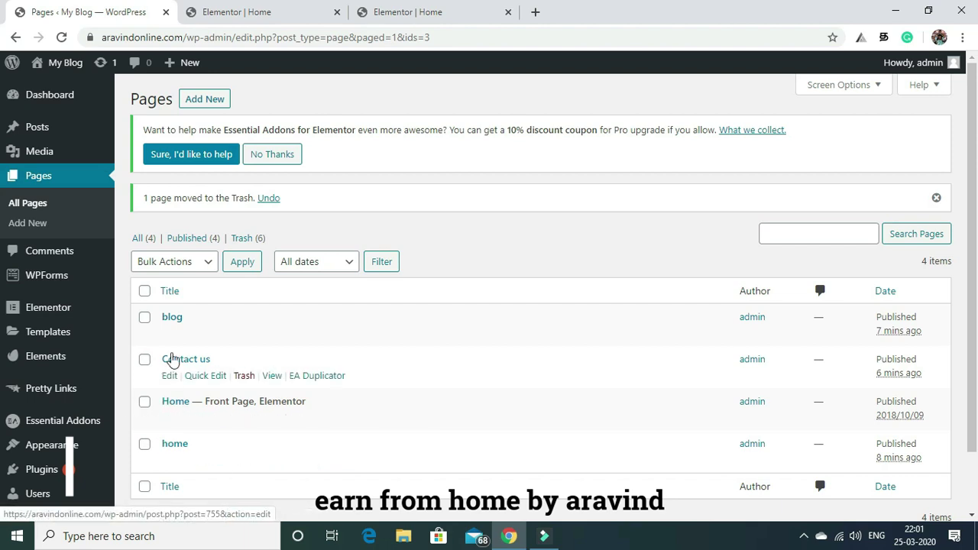
# Turn off Elementor's safe mode in the Home page editor tab.
pyautogui.click(262, 9)
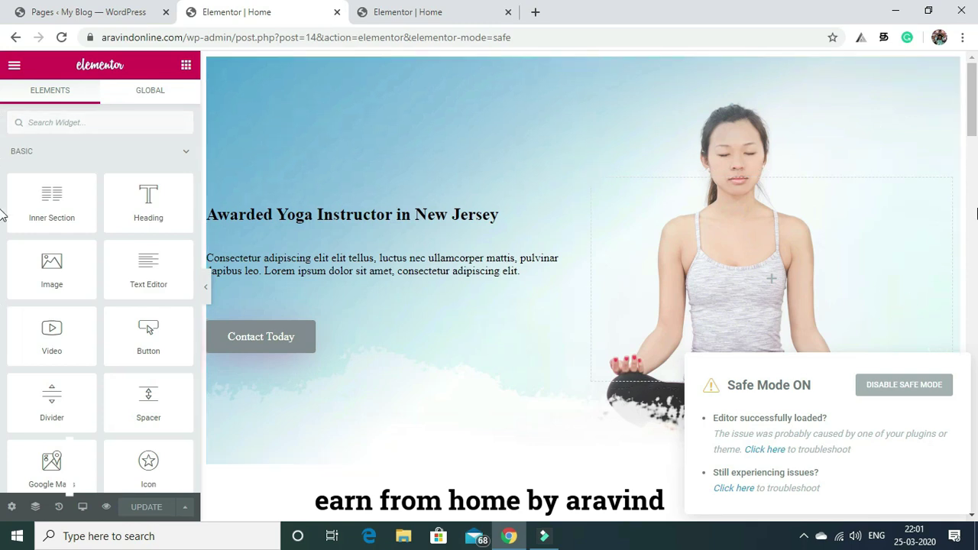
pyautogui.moveTo(972, 111)
pyautogui.mouseDown()
pyautogui.moveTo(976, 244)
pyautogui.moveTo(976, 114)
pyautogui.mouseUp()
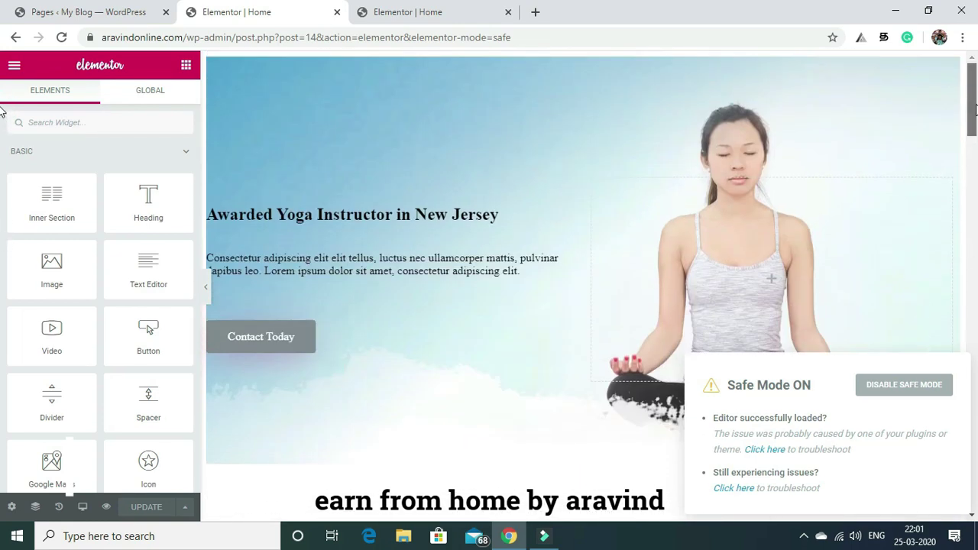
pyautogui.click(887, 389)
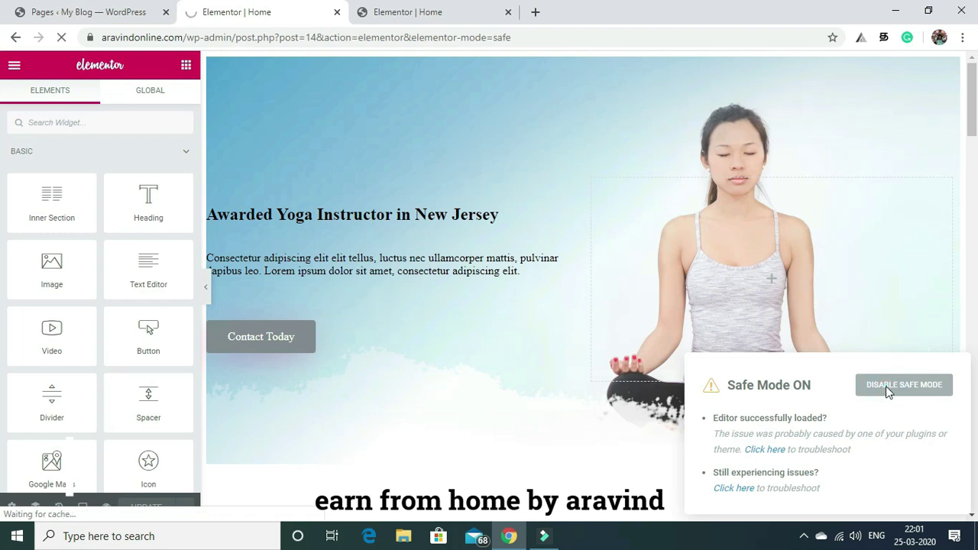
# Close the extra safe-mode editor tab and return to the Pages tab.
pyautogui.click(459, 12)
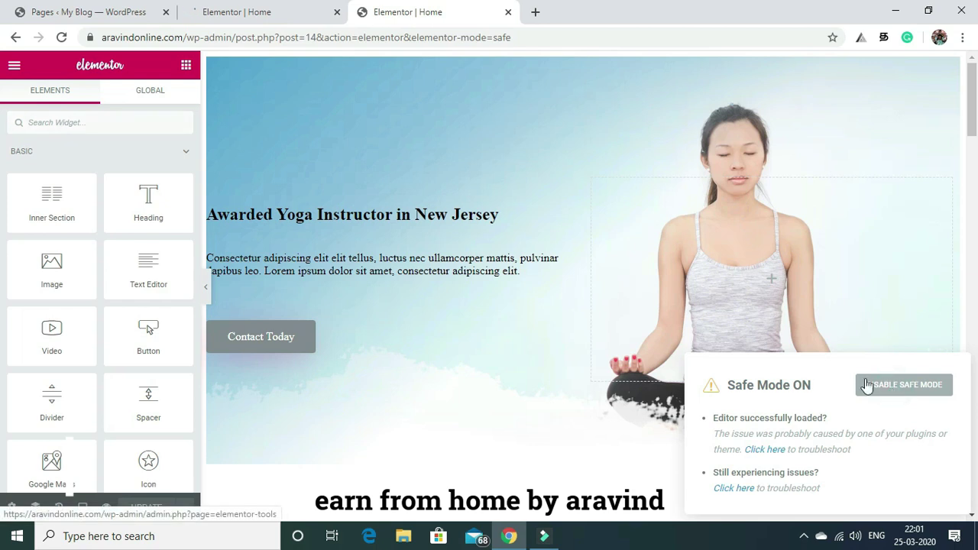
pyautogui.click(507, 12)
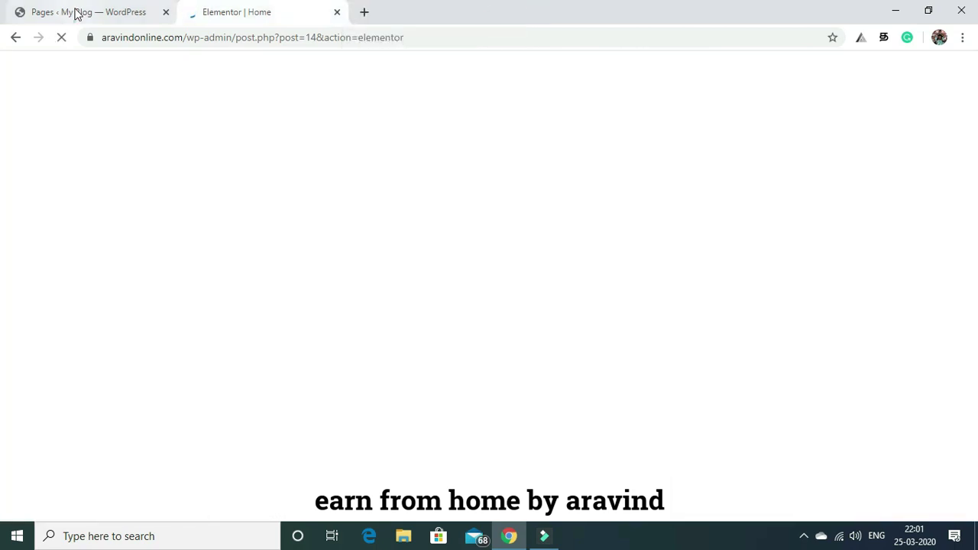
pyautogui.click(82, 14)
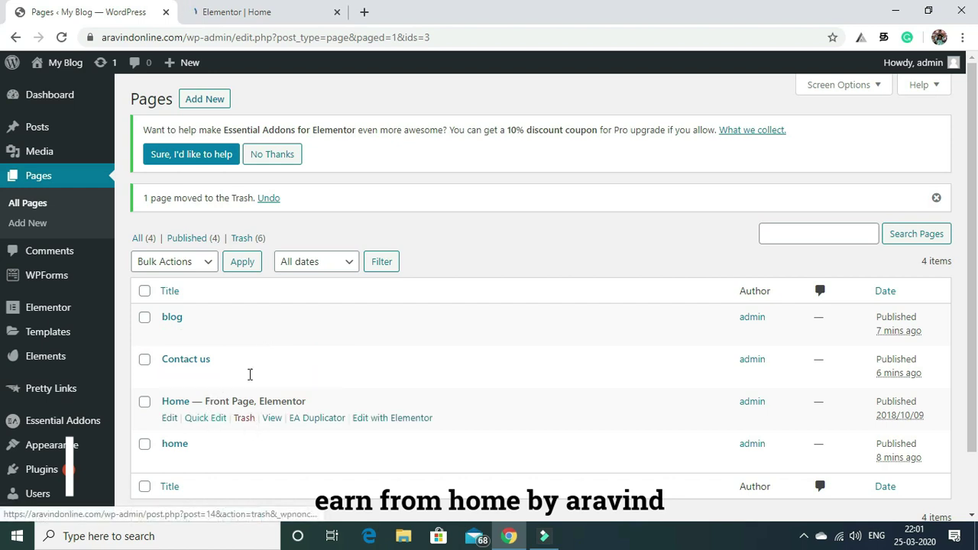
# From All Pages, open 'Home — Front Page' with Edit with Elementor.
pyautogui.click(287, 7)
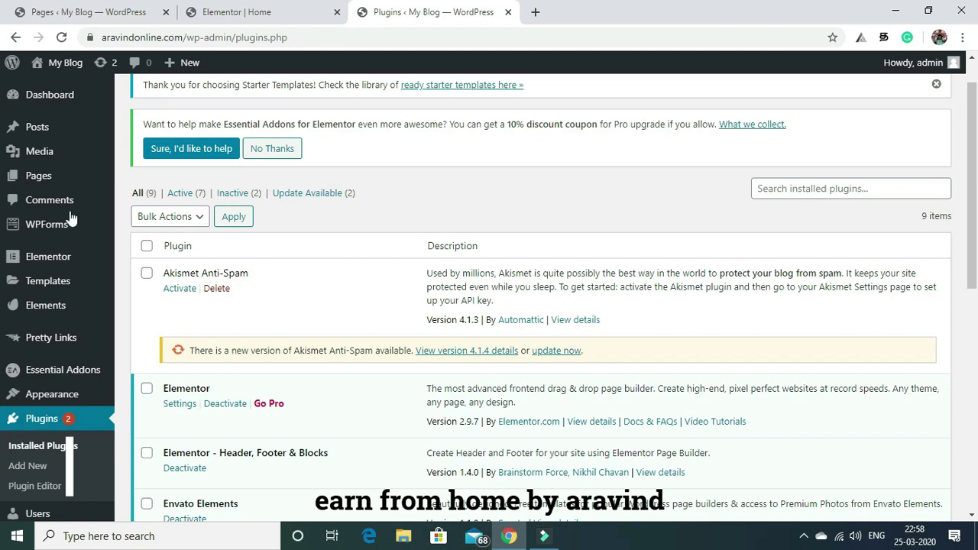
pyautogui.click(43, 174)
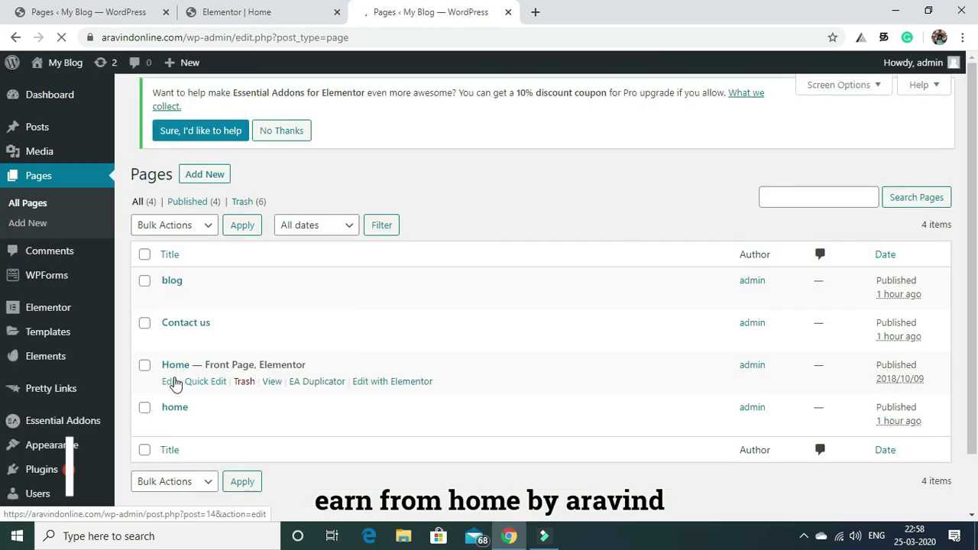
pyautogui.click(396, 381)
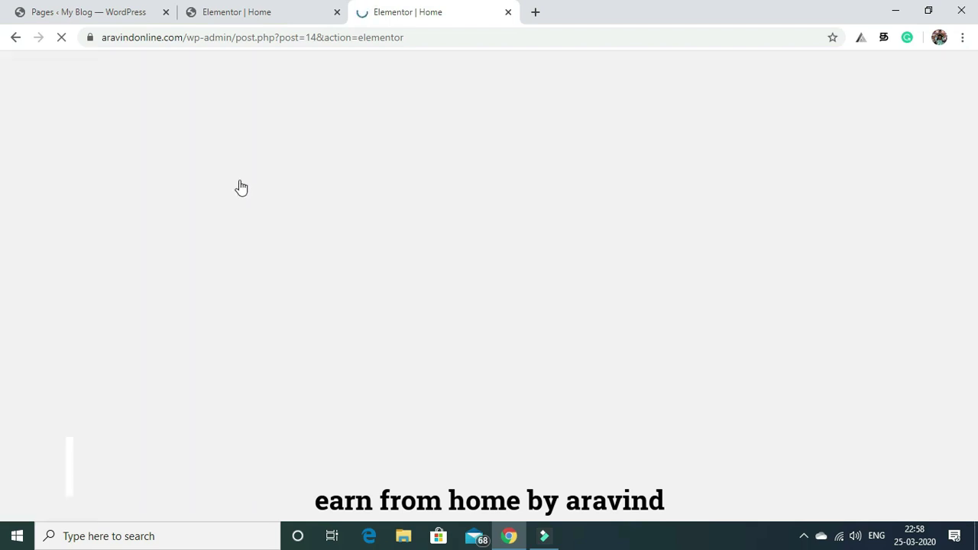
# Add an empty single-column section above the stat cards and delete the Numbers Speak heading and text.
pyautogui.click(273, 10)
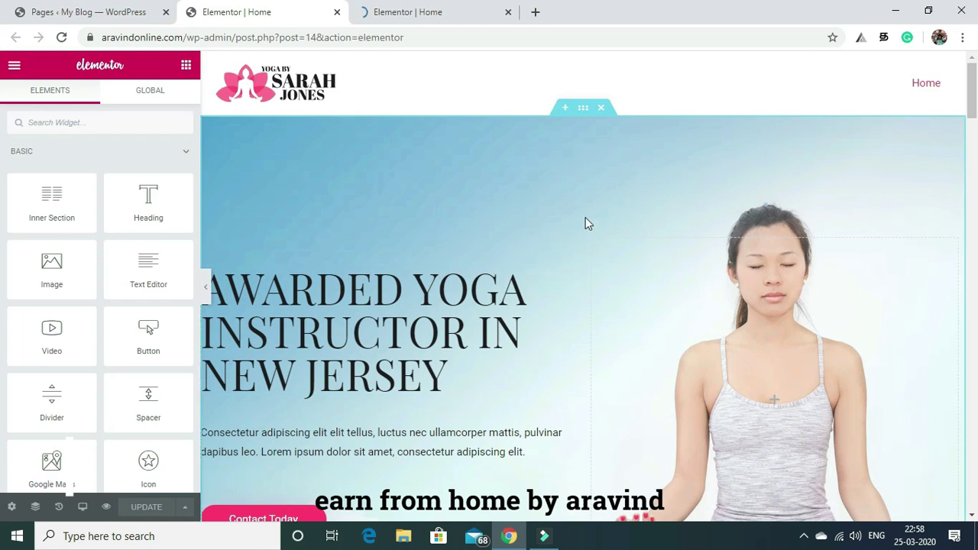
pyautogui.moveTo(975, 94); pyautogui.dragTo(975, 196)
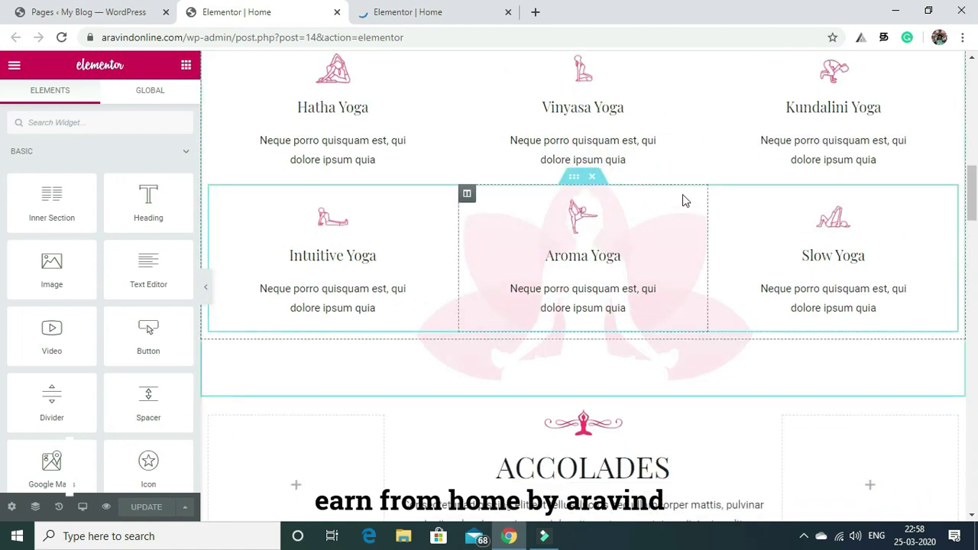
pyautogui.moveTo(973, 194)
pyautogui.mouseDown()
pyautogui.moveTo(974, 72)
pyautogui.moveTo(975, 240)
pyautogui.mouseUp()
pyautogui.click(564, 150)
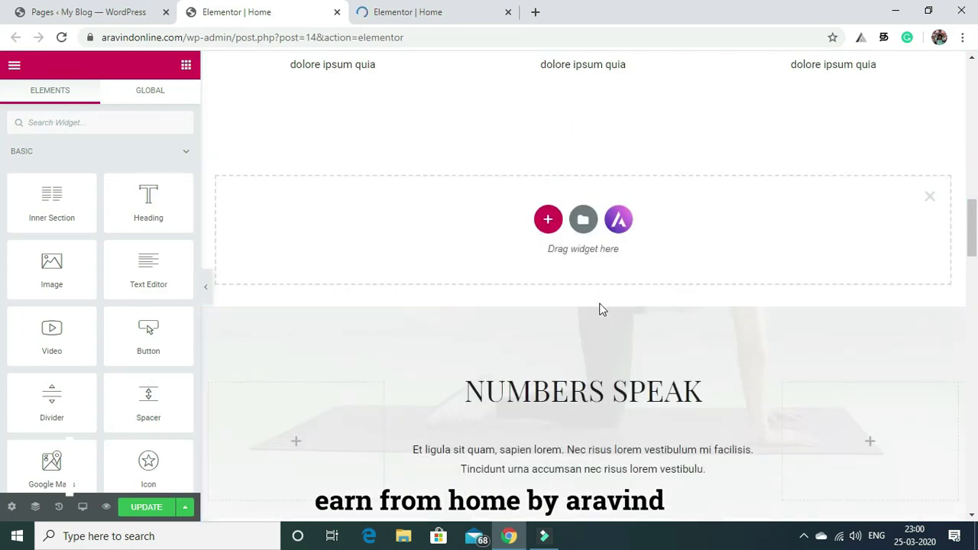
pyautogui.moveTo(973, 231); pyautogui.dragTo(974, 275)
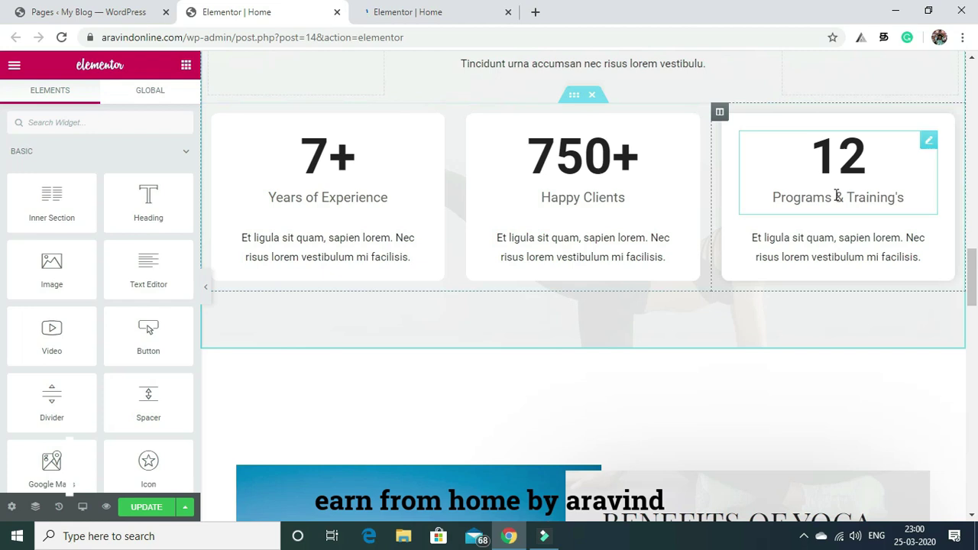
pyautogui.moveTo(973, 276); pyautogui.dragTo(975, 241)
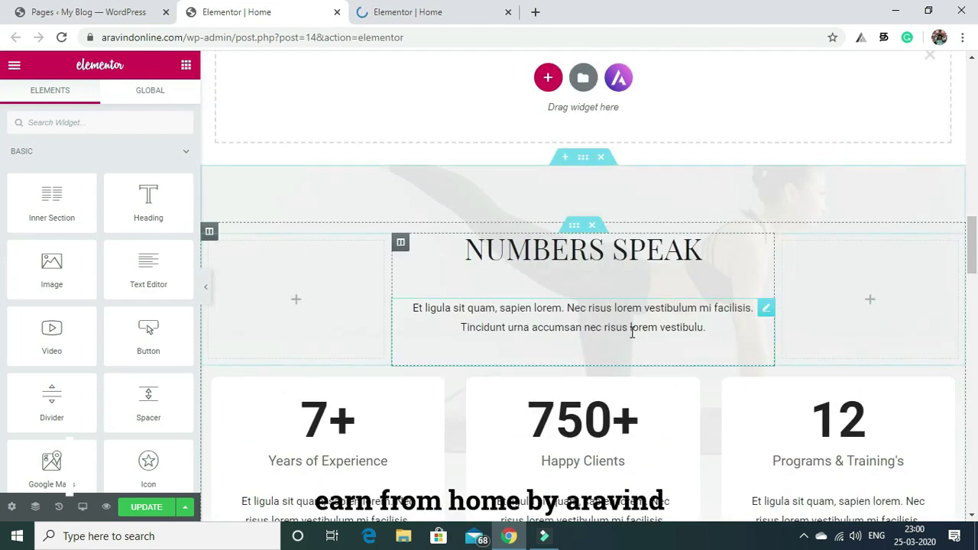
pyautogui.click(593, 226)
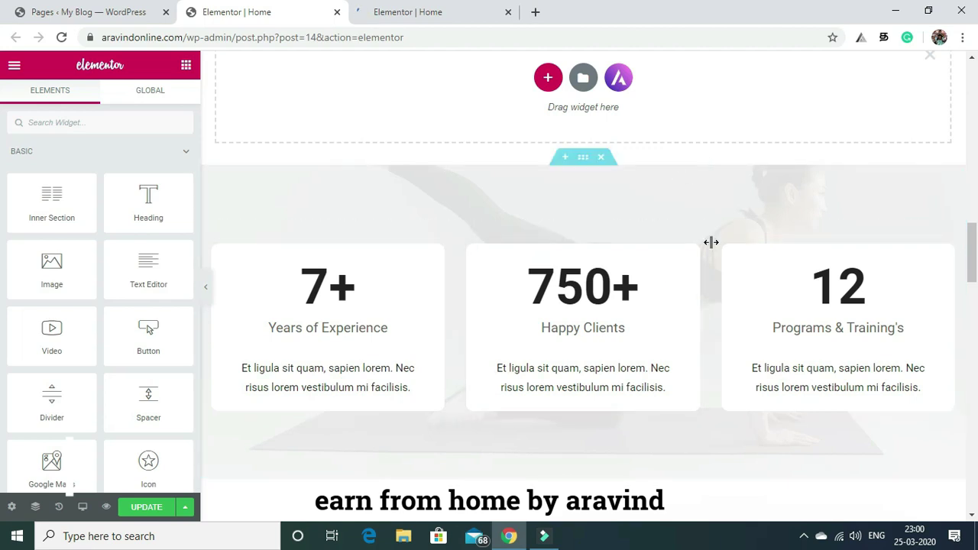
pyautogui.moveTo(973, 252); pyautogui.dragTo(973, 237)
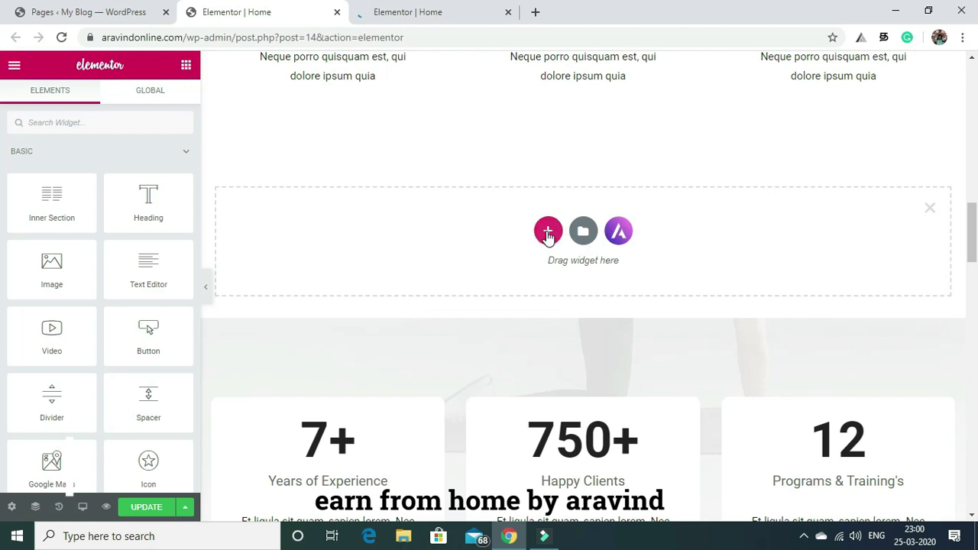
pyautogui.click(548, 231)
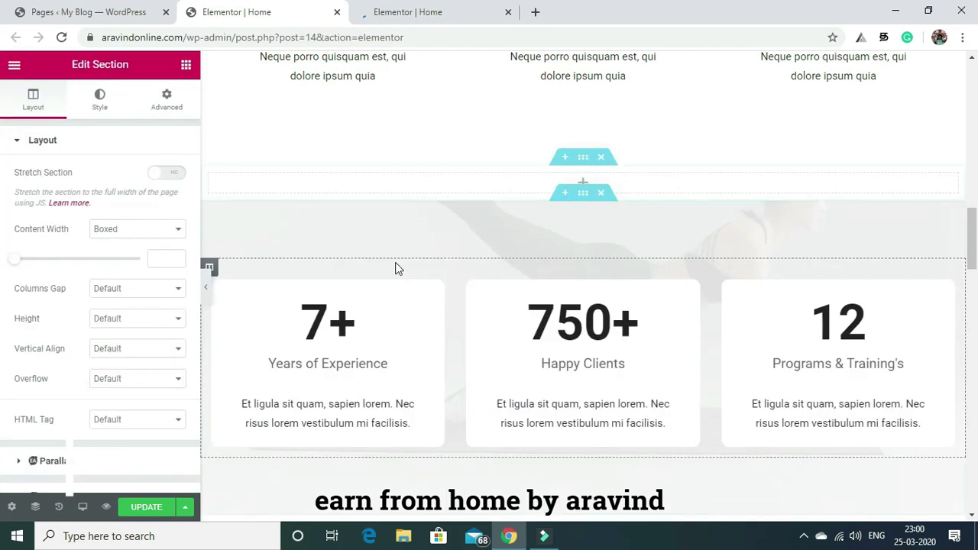
# Search the widgets for 'post' and drag Post Grid into the new empty section.
pyautogui.click(187, 67)
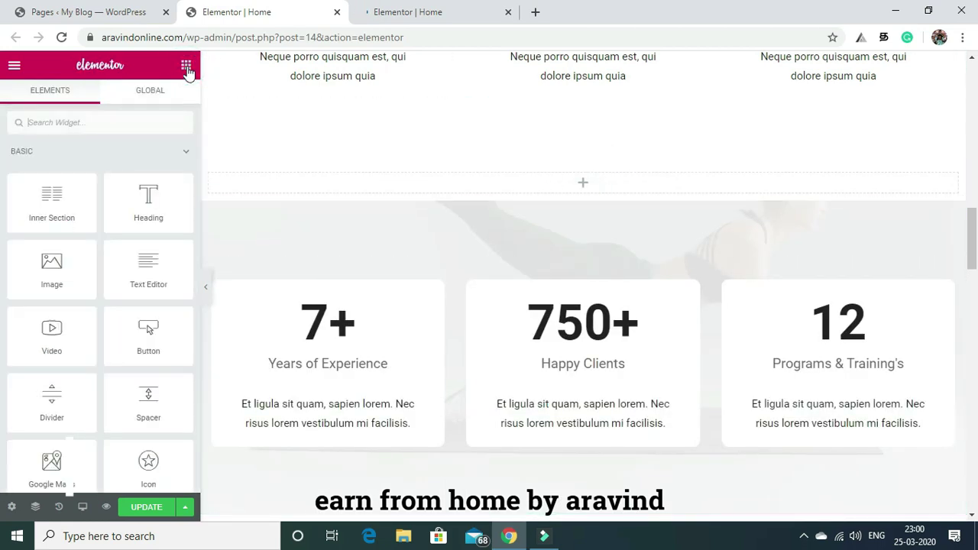
pyautogui.click(132, 123)
pyautogui.write('post')
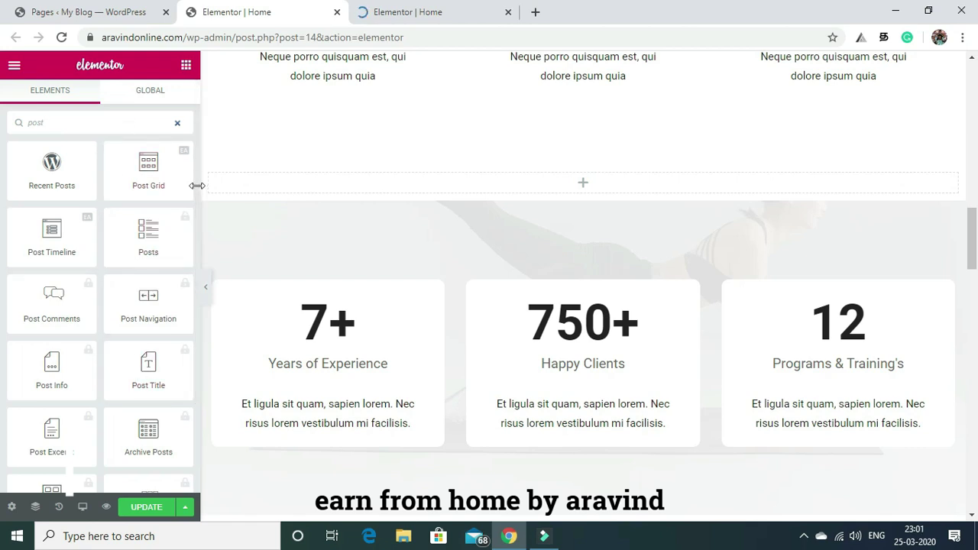
pyautogui.moveTo(195, 188); pyautogui.dragTo(198, 255)
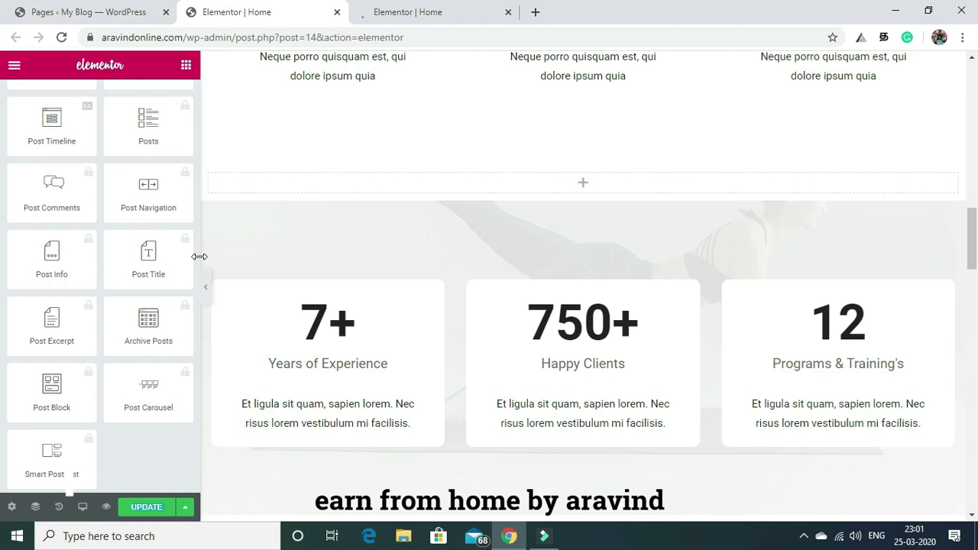
pyautogui.moveTo(195, 197); pyautogui.dragTo(192, 97)
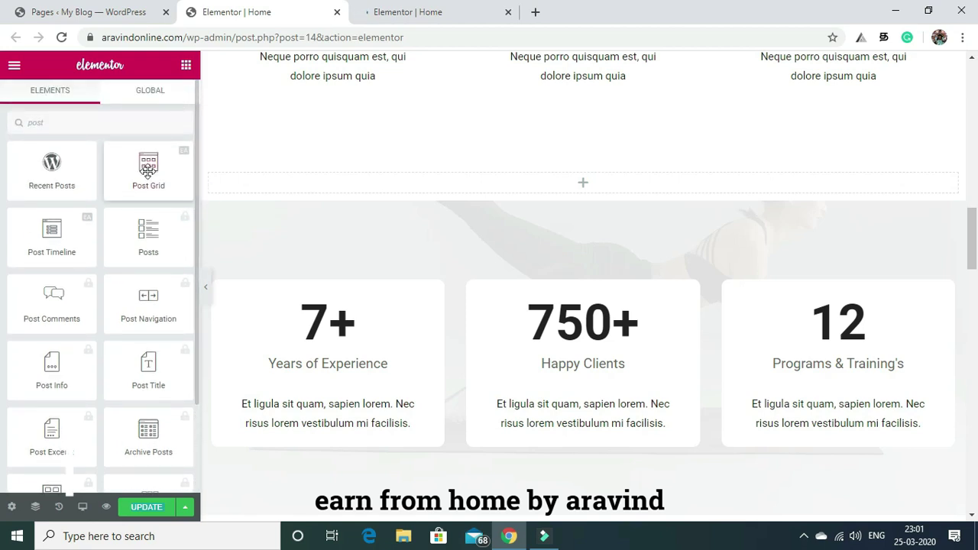
pyautogui.moveTo(149, 170); pyautogui.dragTo(379, 185)
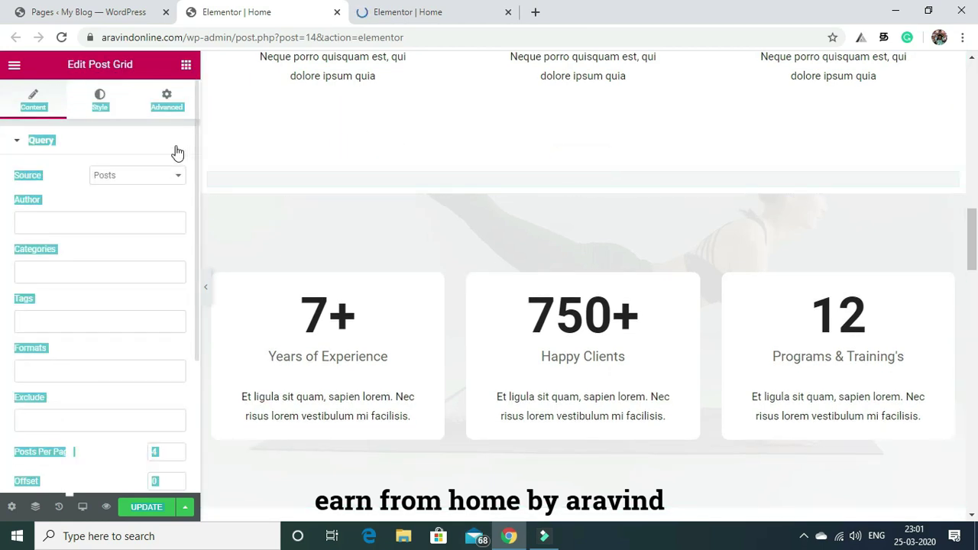
# Scroll past the new Post Grid and delete the Benefits of Yoga section.
pyautogui.click(181, 197)
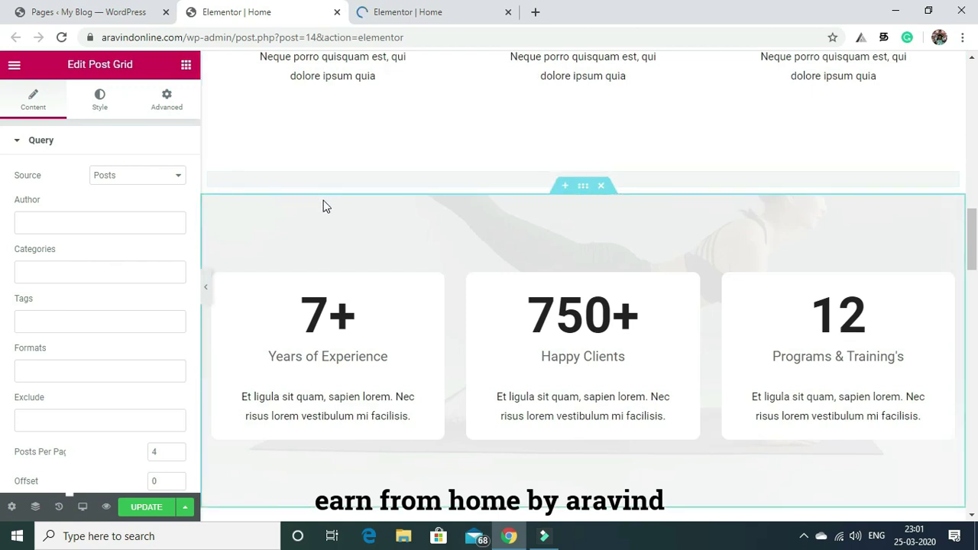
pyautogui.moveTo(973, 184); pyautogui.dragTo(968, 95)
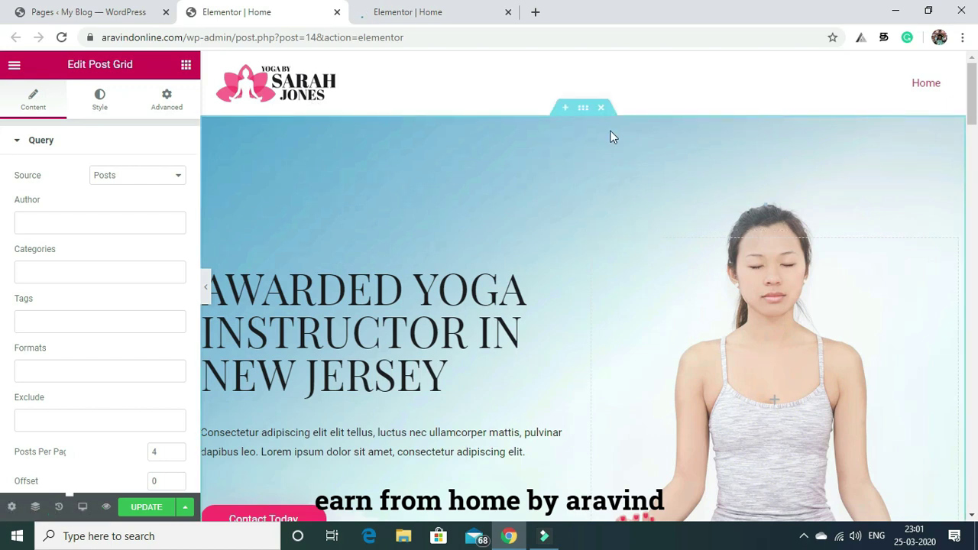
pyautogui.moveTo(973, 79); pyautogui.dragTo(976, 176)
pyautogui.click(976, 226)
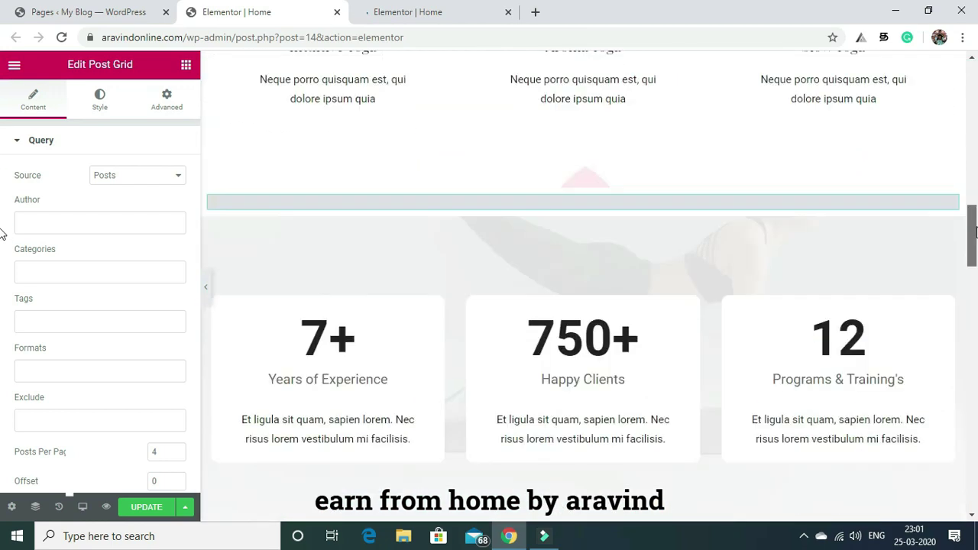
pyautogui.click(970, 237)
pyautogui.moveTo(971, 237)
pyautogui.mouseDown()
pyautogui.moveTo(974, 281)
pyautogui.moveTo(972, 242)
pyautogui.mouseUp()
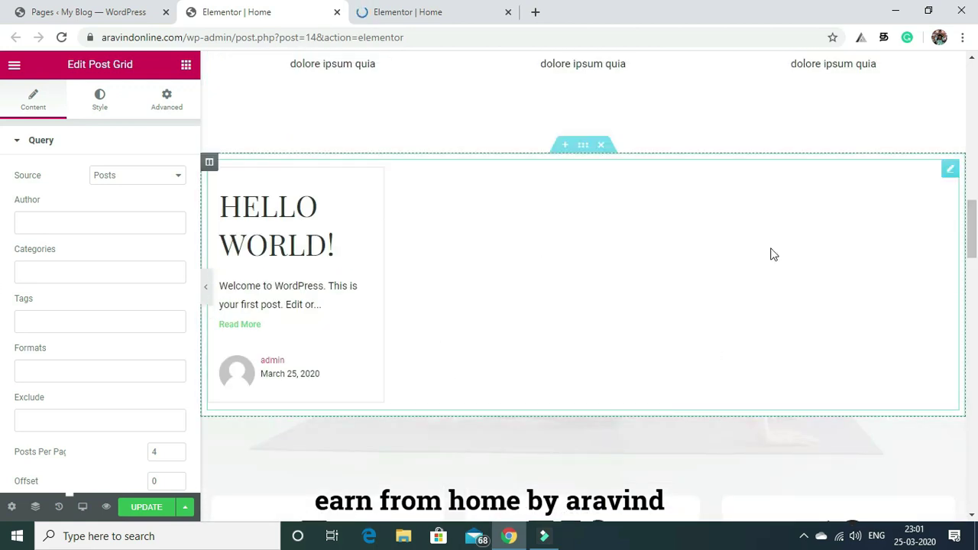
pyautogui.moveTo(974, 208); pyautogui.dragTo(975, 304)
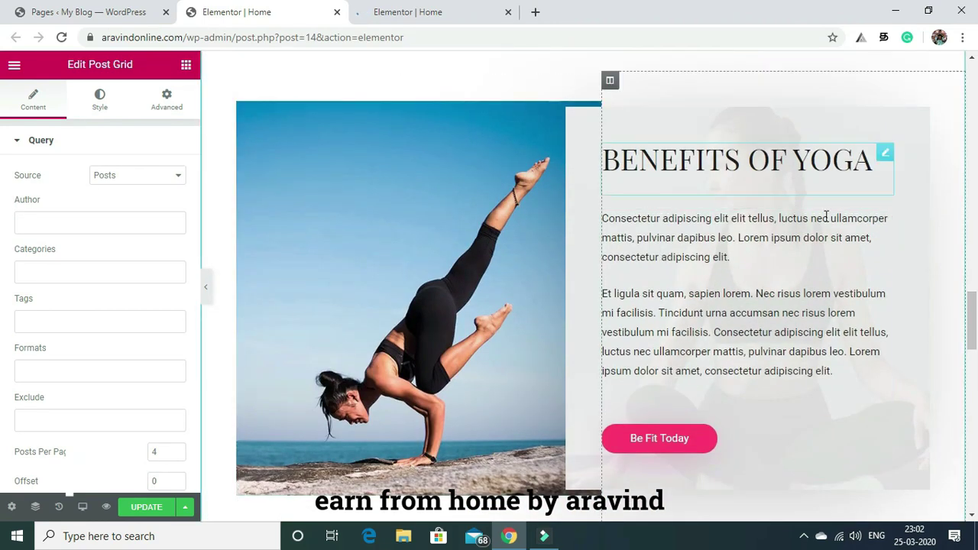
pyautogui.moveTo(974, 303); pyautogui.dragTo(972, 284)
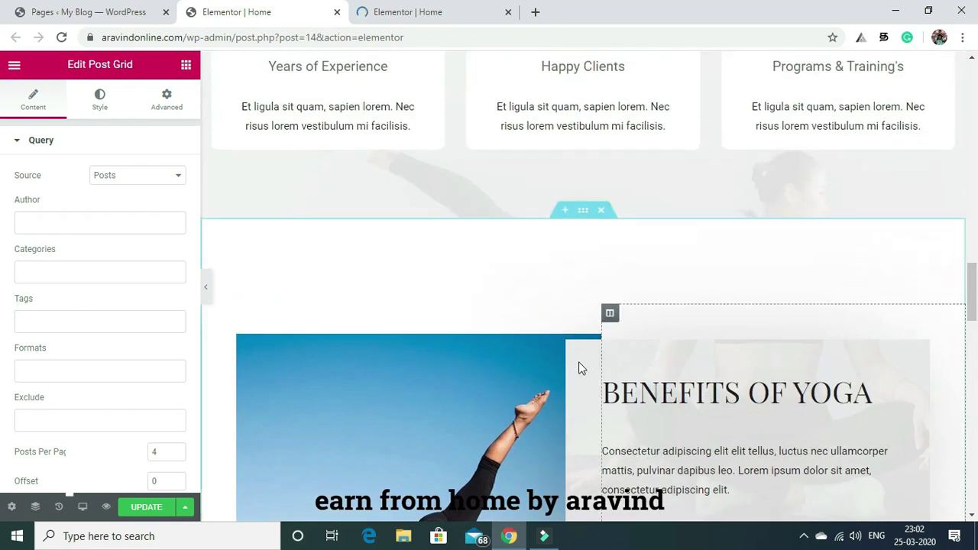
pyautogui.click(602, 213)
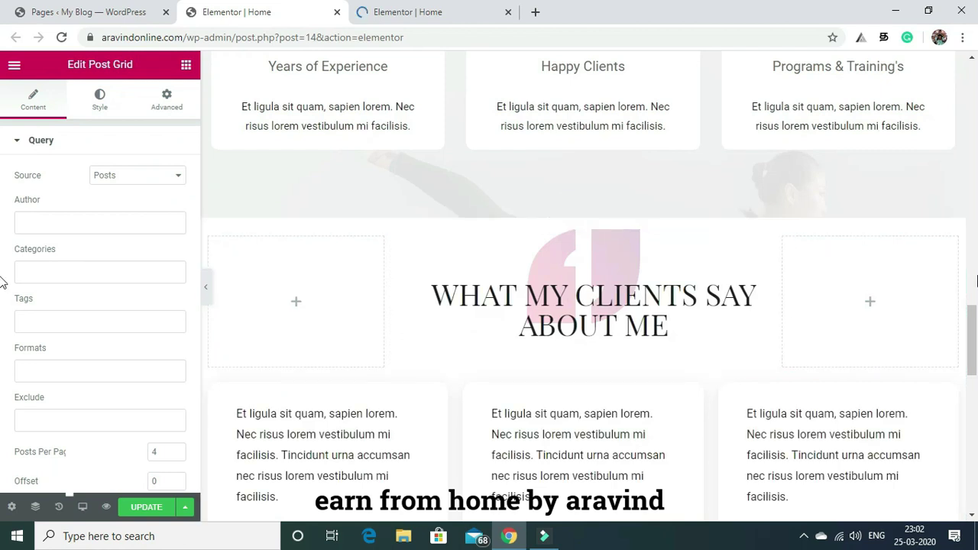
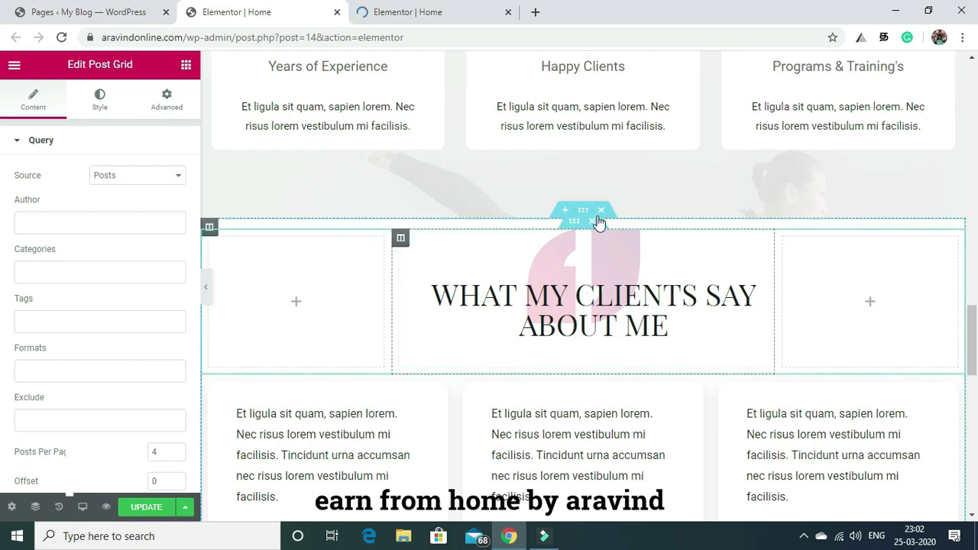
# Delete the 'What My Clients Say About Me' heading row and the testimonials section beneath it.
pyautogui.click(593, 222)
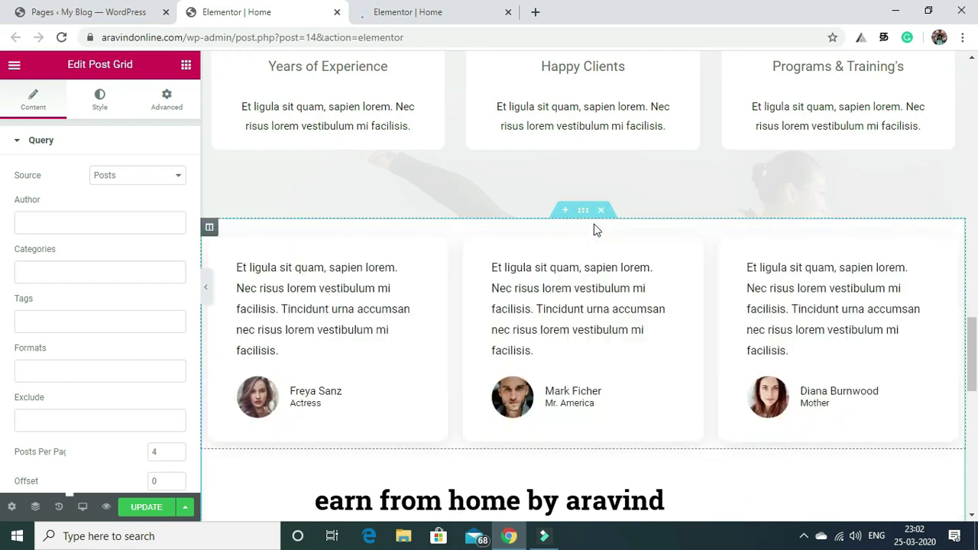
pyautogui.click(602, 214)
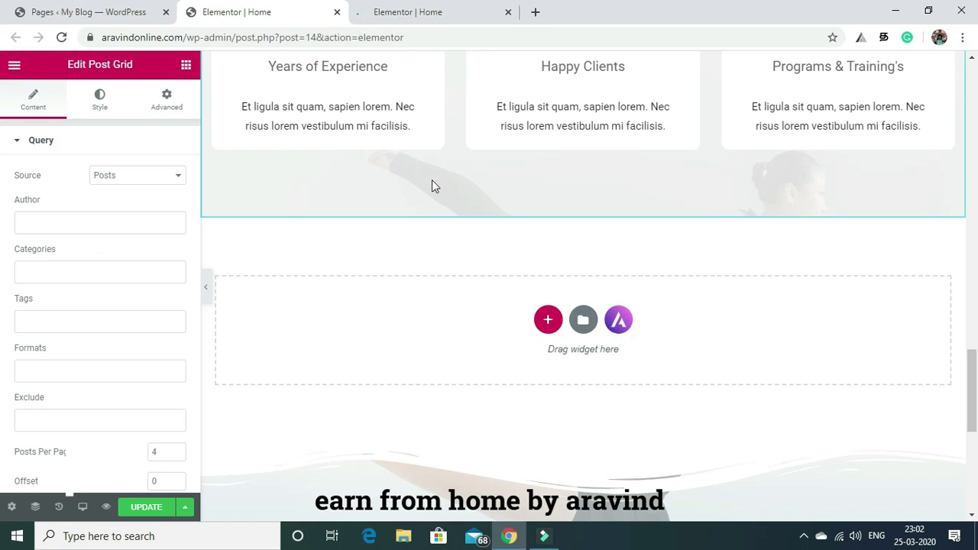
pyautogui.scroll(4, 910, 295)
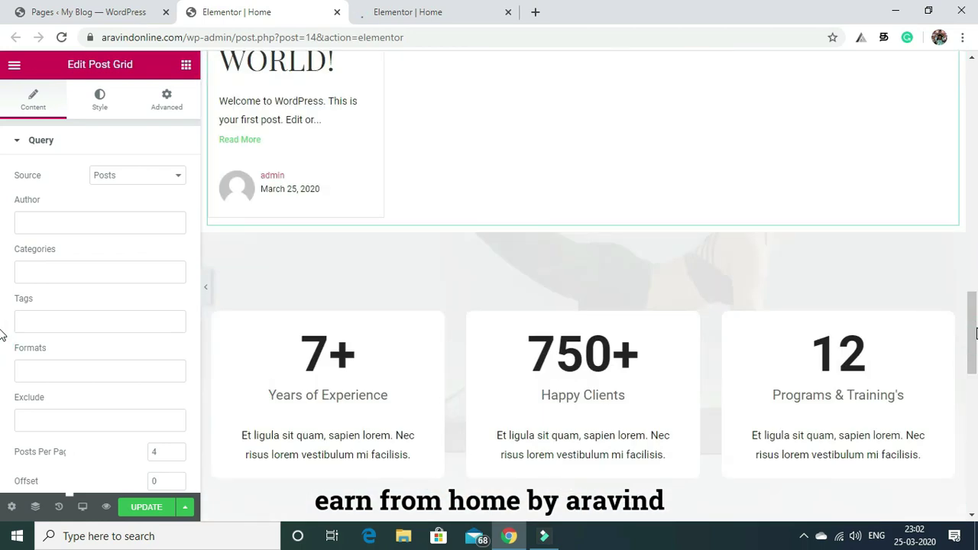
pyautogui.moveTo(976, 317)
pyautogui.mouseDown()
pyautogui.moveTo(975, 74)
pyautogui.moveTo(976, 220)
pyautogui.mouseUp()
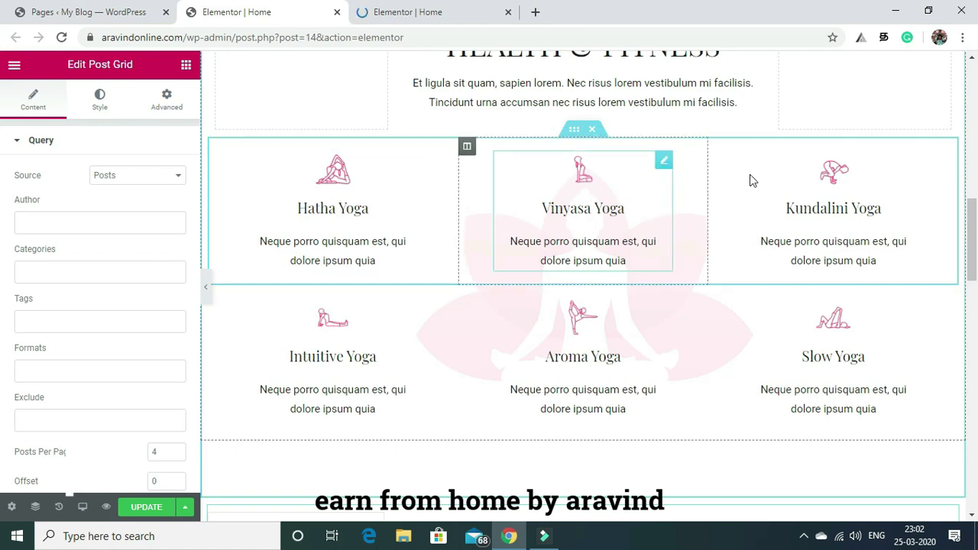
pyautogui.moveTo(976, 246); pyautogui.dragTo(976, 115)
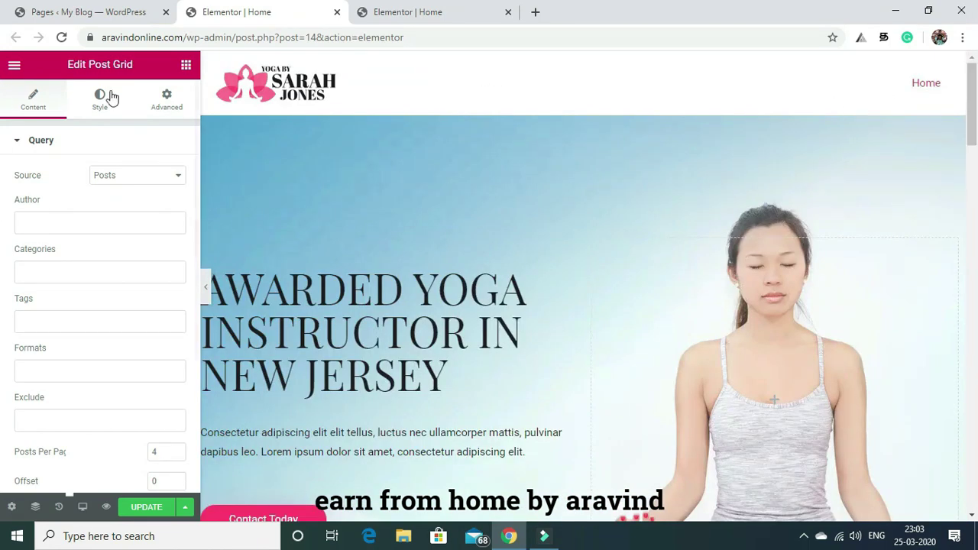
# Open Exit to Dashboard in a new browser tab and switch to that tab.
pyautogui.click(15, 66)
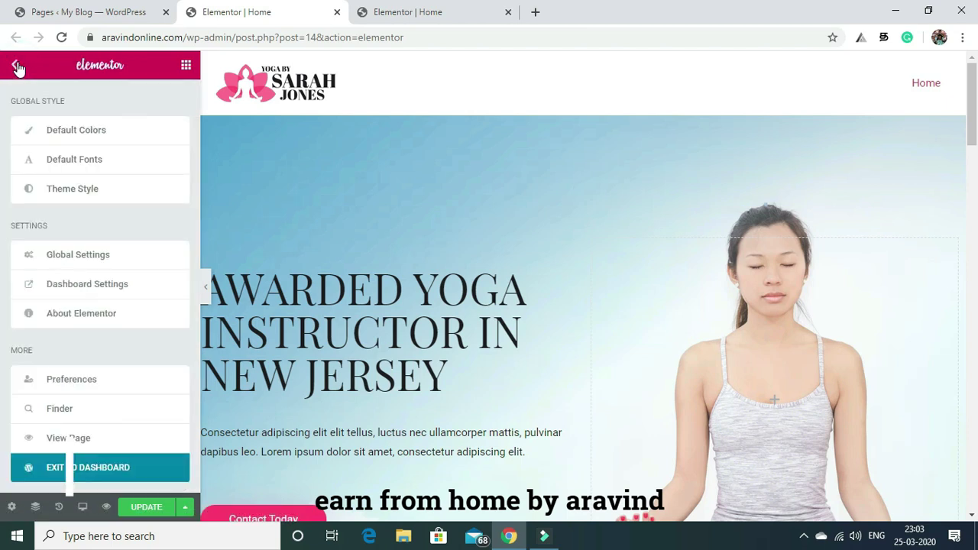
pyautogui.rightClick(76, 471)
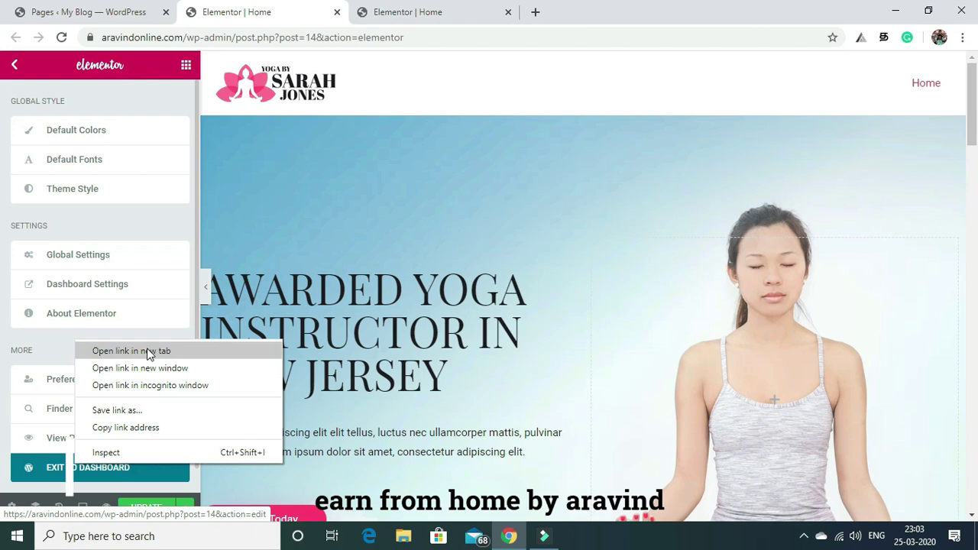
pyautogui.click(148, 350)
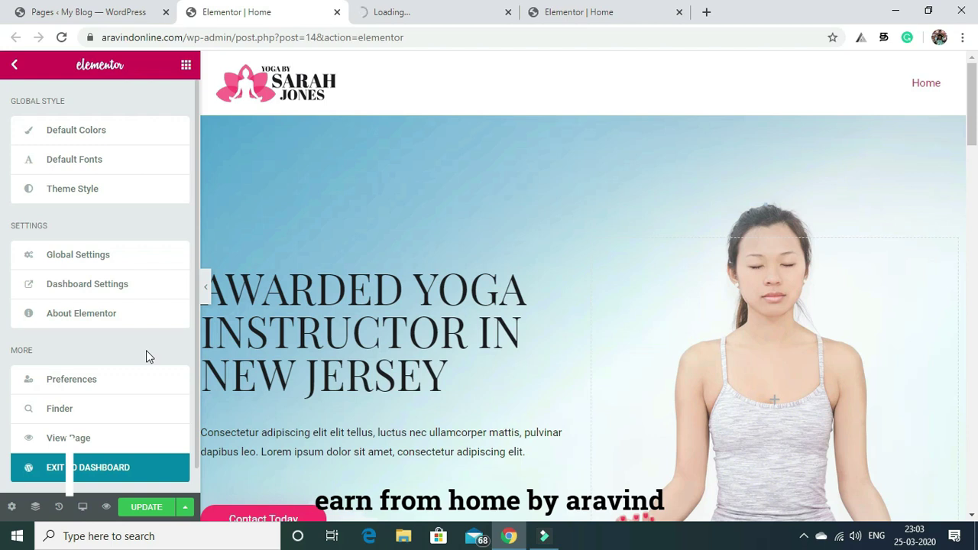
pyautogui.click(417, 11)
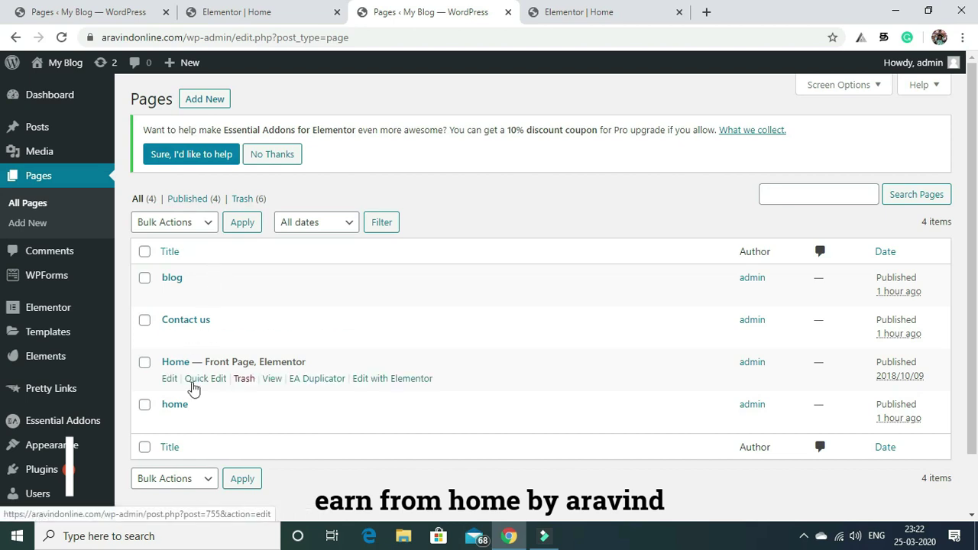
# Set the blog page's Astra sidebar to No Sidebar and content layout to Full Width / Stretched.
pyautogui.moveTo(246, 297)
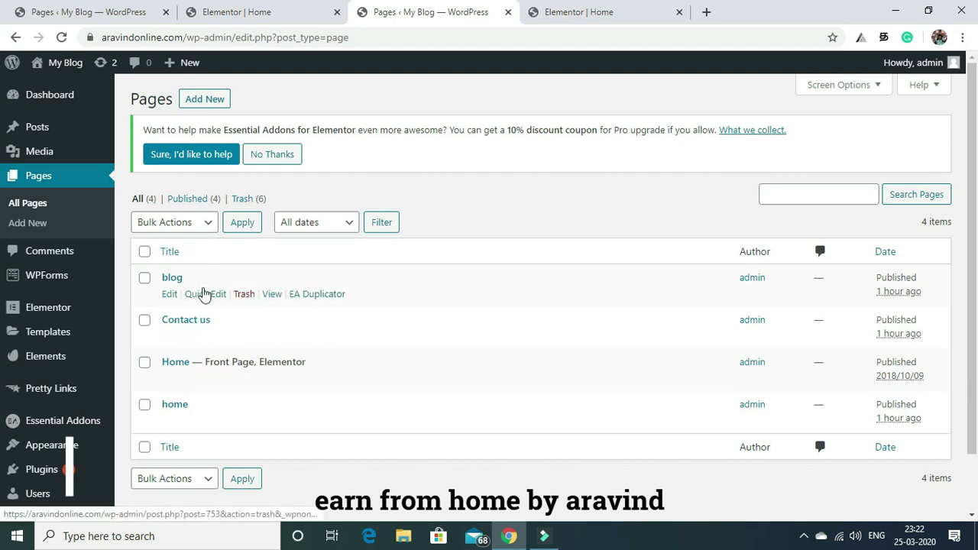
pyautogui.click(170, 295)
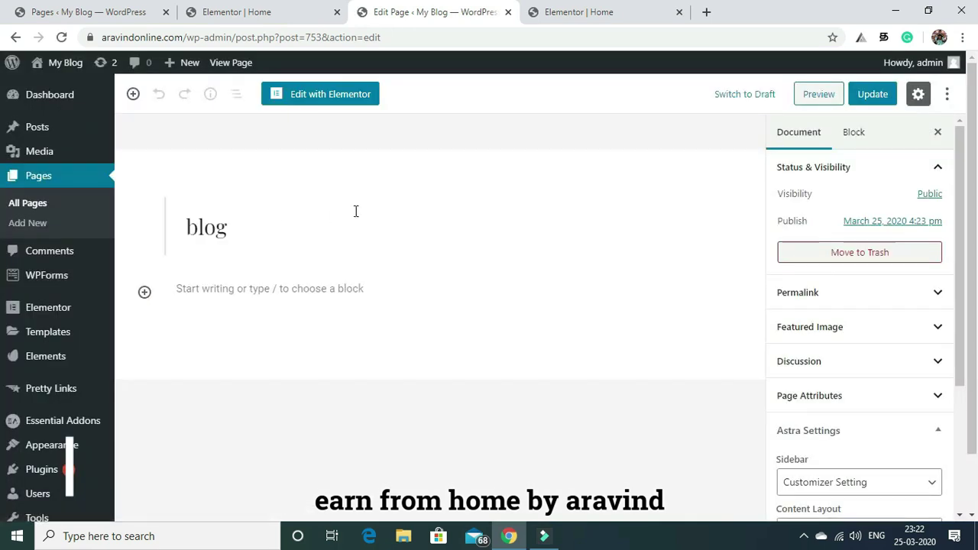
pyautogui.moveTo(960, 213); pyautogui.dragTo(966, 298)
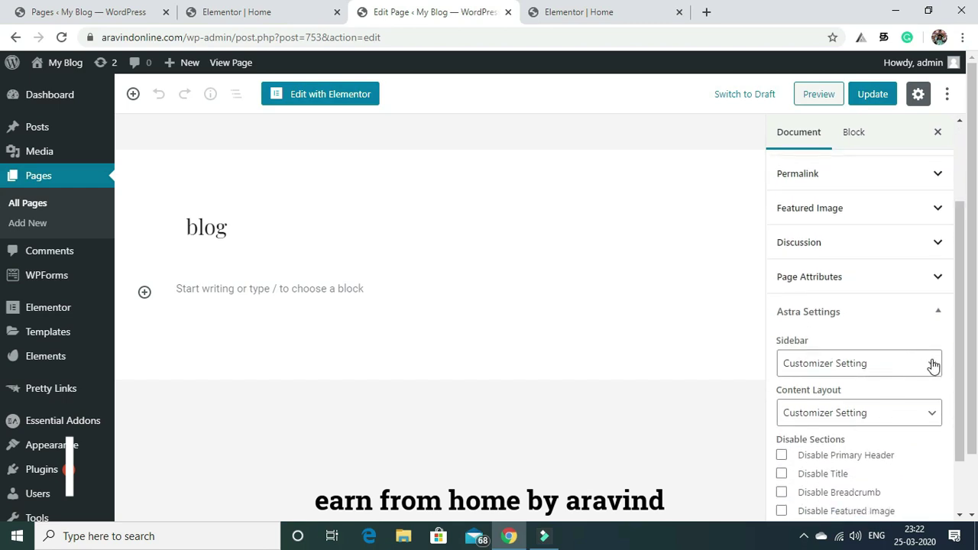
pyautogui.scroll(-1, 963, 309)
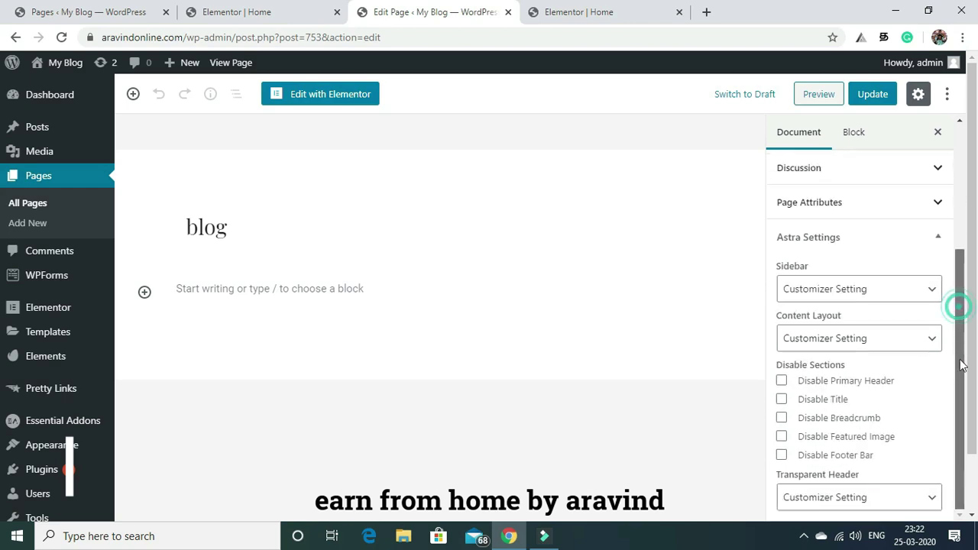
pyautogui.click(926, 290)
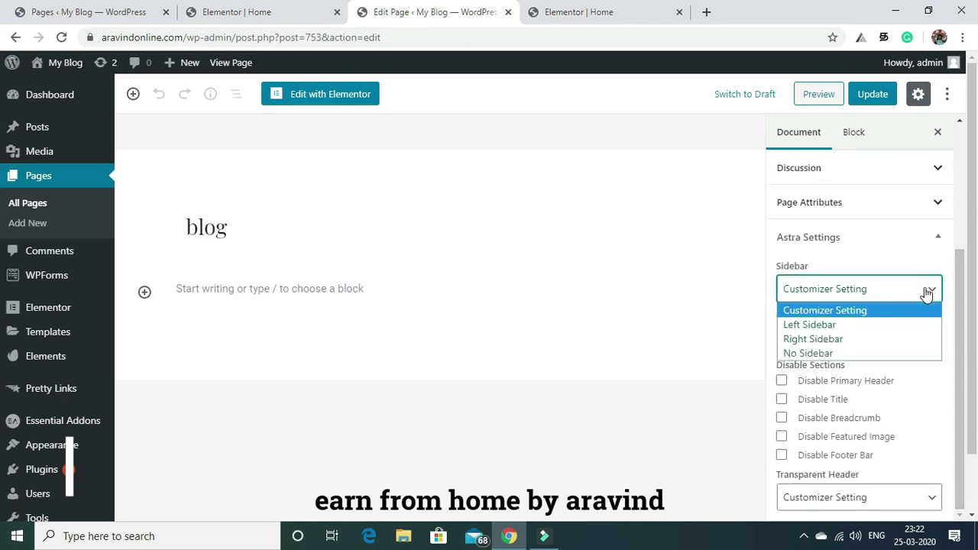
pyautogui.click(883, 353)
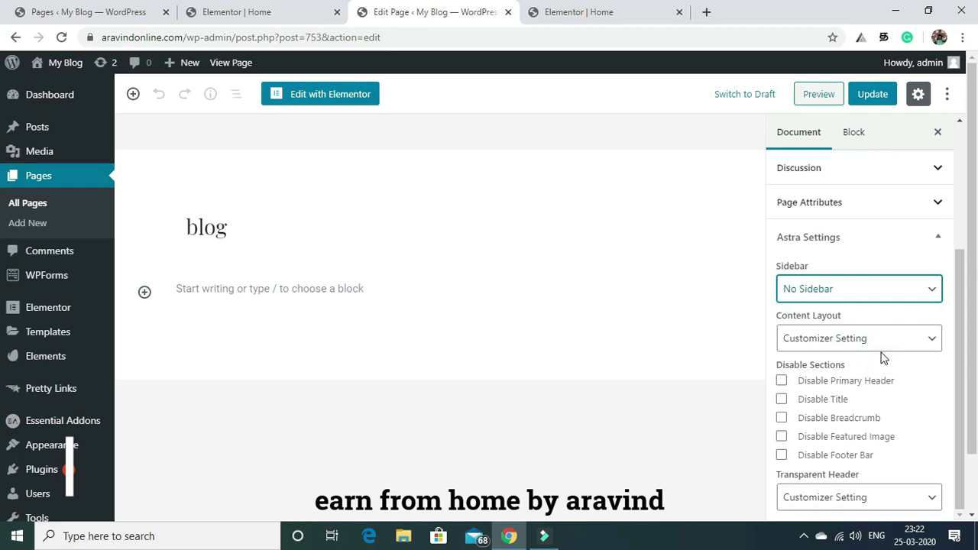
pyautogui.click(934, 344)
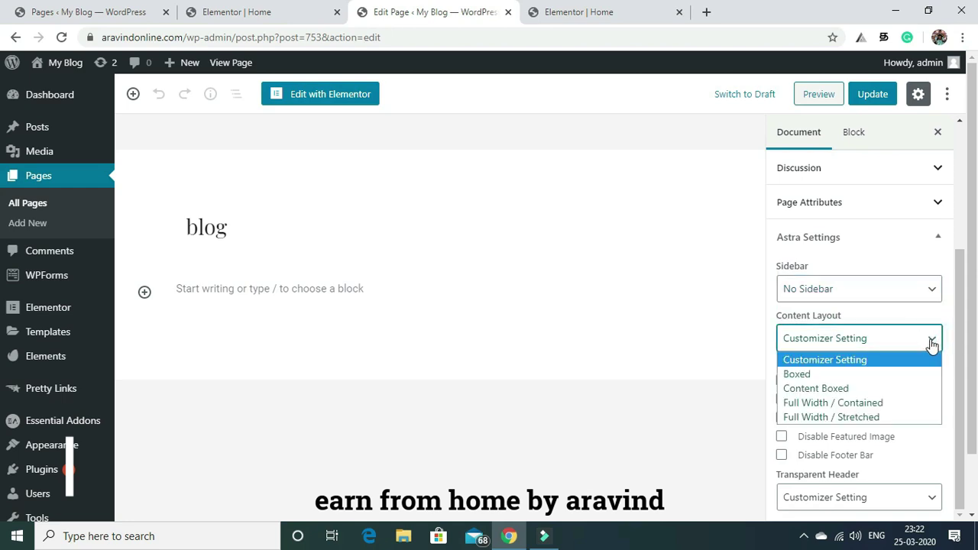
pyautogui.click(899, 418)
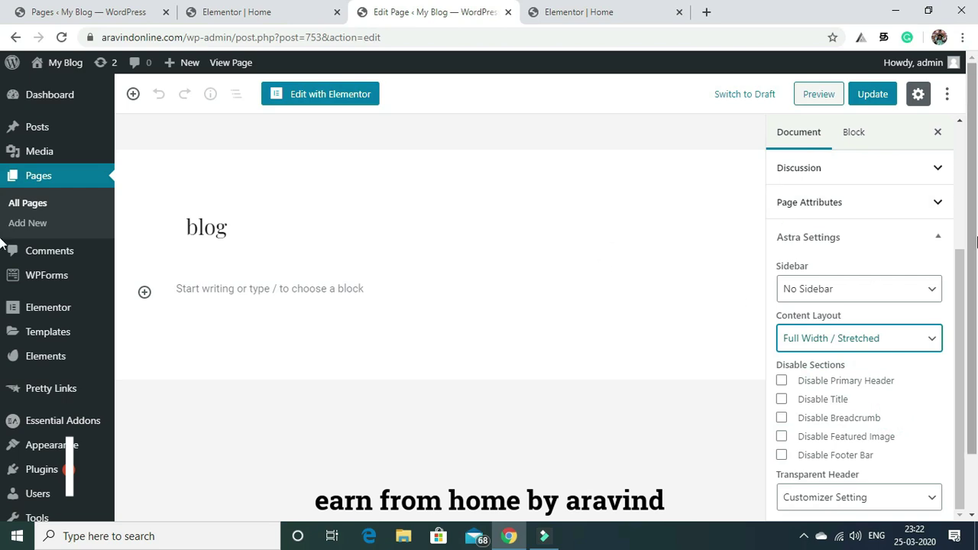
# Update the blog page and launch it with Elementor.
pyautogui.moveTo(961, 293); pyautogui.dragTo(968, 163)
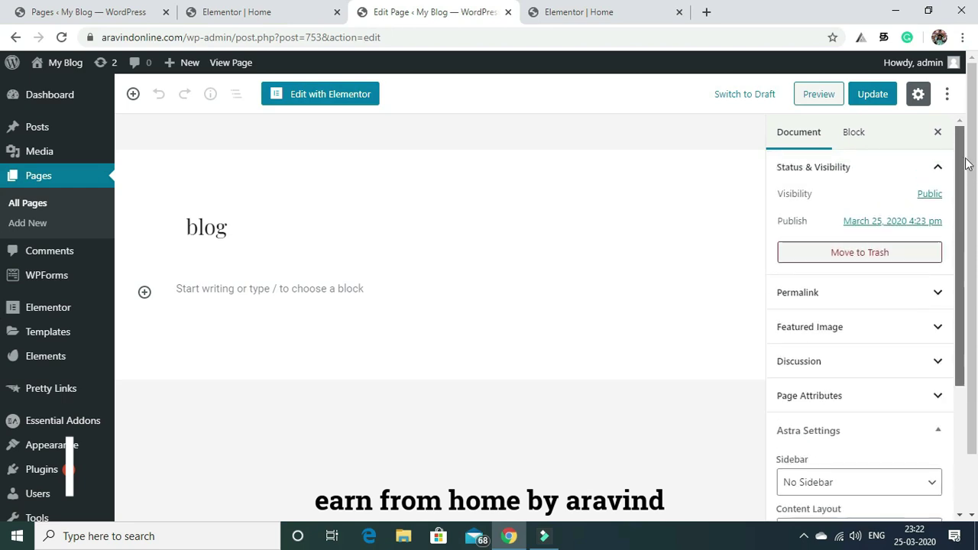
pyautogui.click(870, 94)
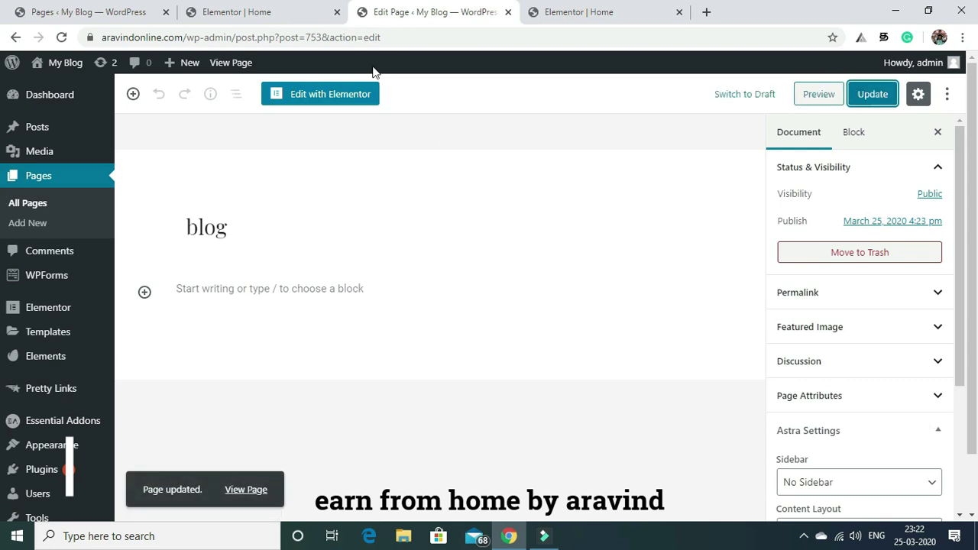
pyautogui.click(341, 98)
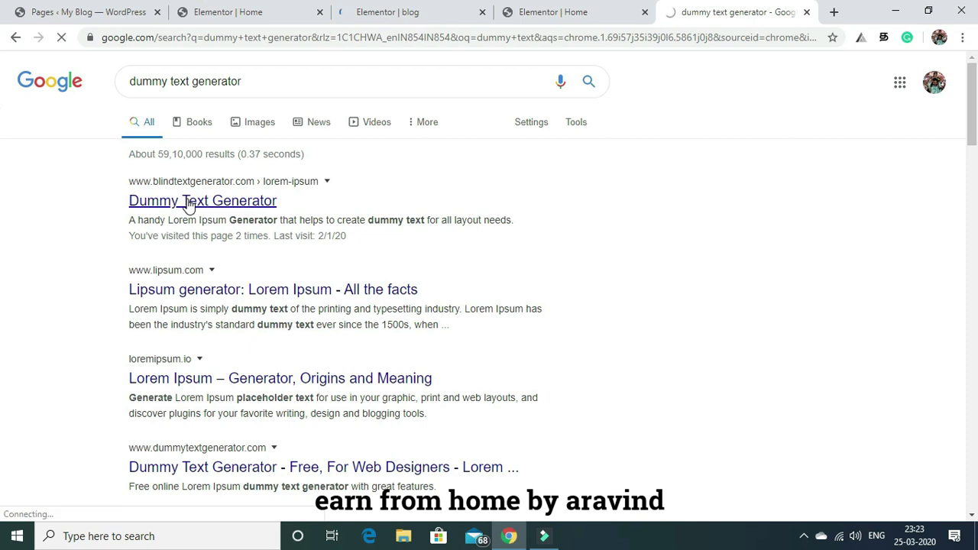
# Open the Dummy Text Generator search result, then go back to the WordPress Pages tab.
pyautogui.click(187, 203)
pyautogui.click(236, 11)
pyautogui.click(82, 11)
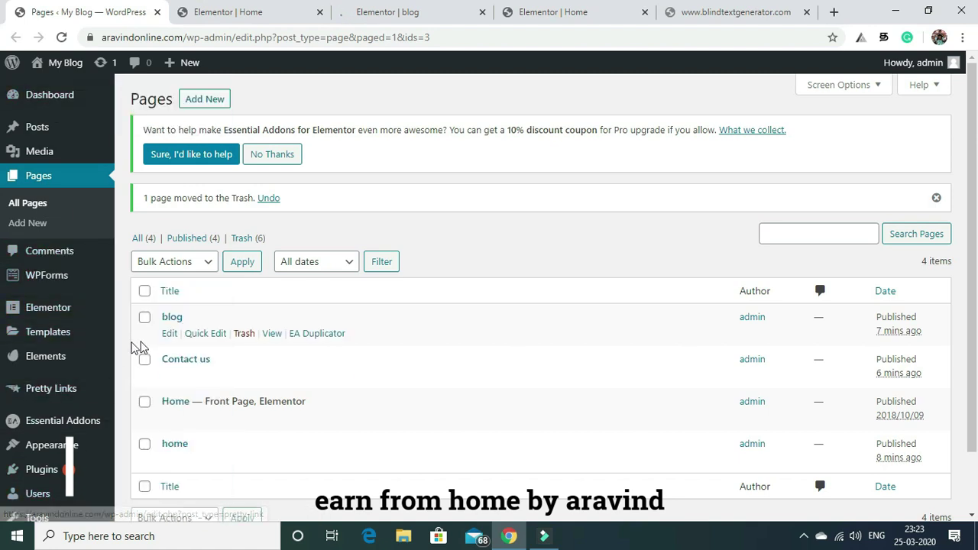
# Look through the General settings page.
pyautogui.moveTo(972, 184); pyautogui.dragTo(975, 317)
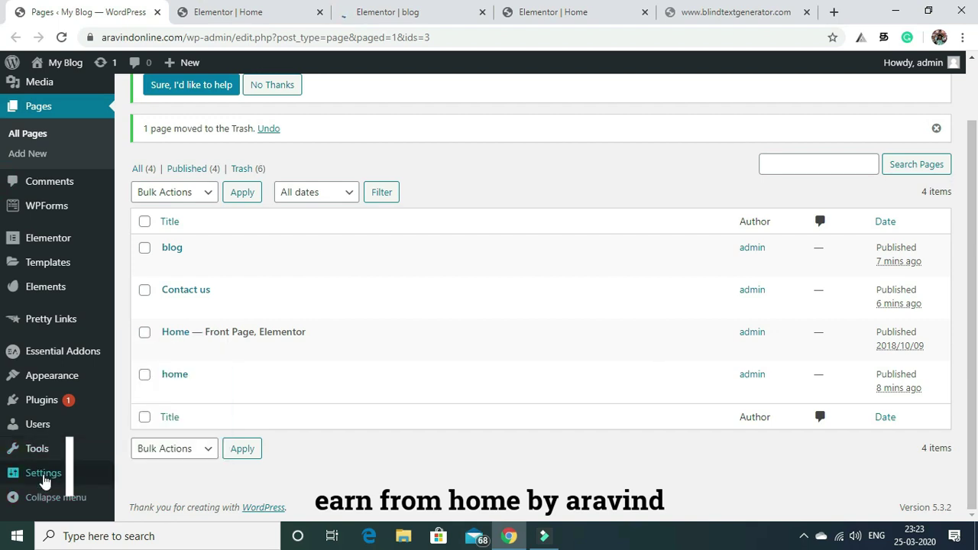
pyautogui.moveTo(45, 478)
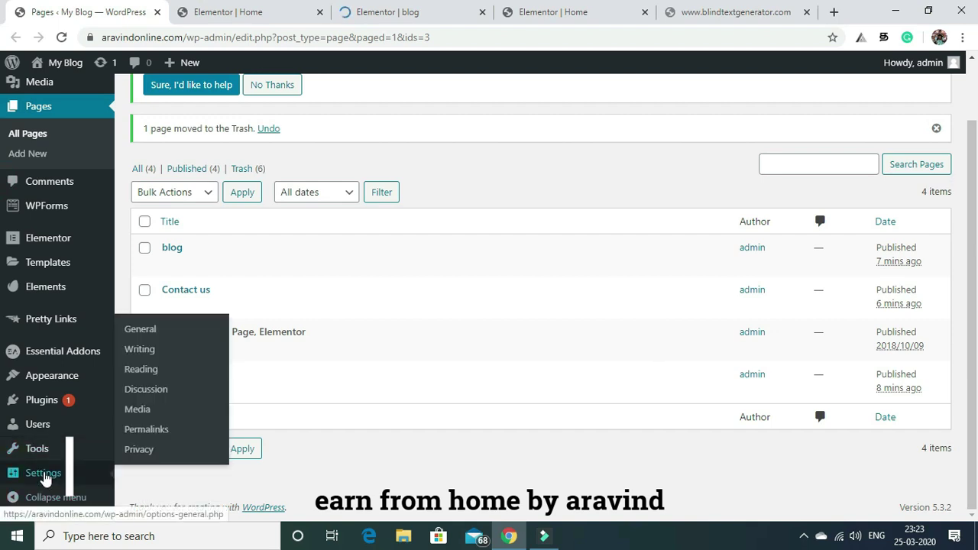
pyautogui.click(150, 337)
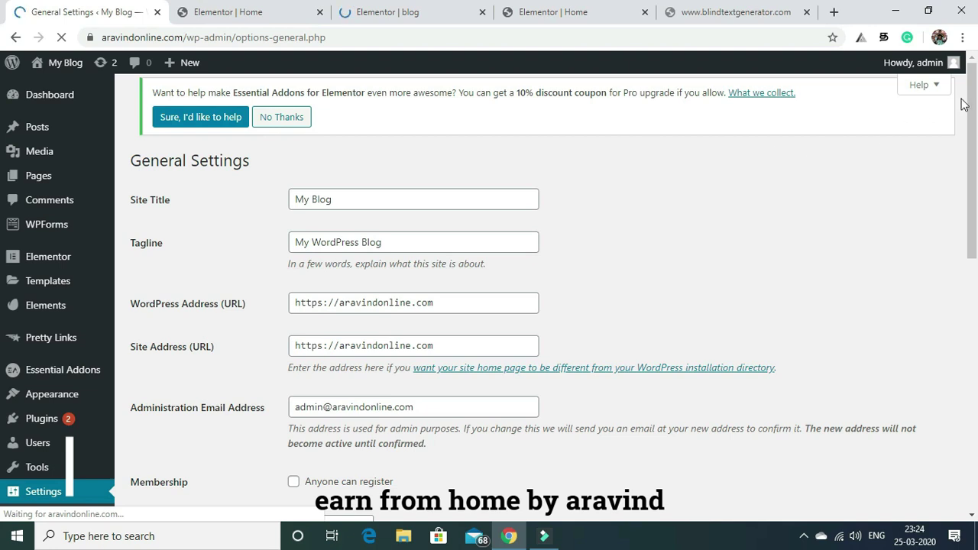
pyautogui.scroll(-3, 965, 105)
pyautogui.scroll(1, 971, 138)
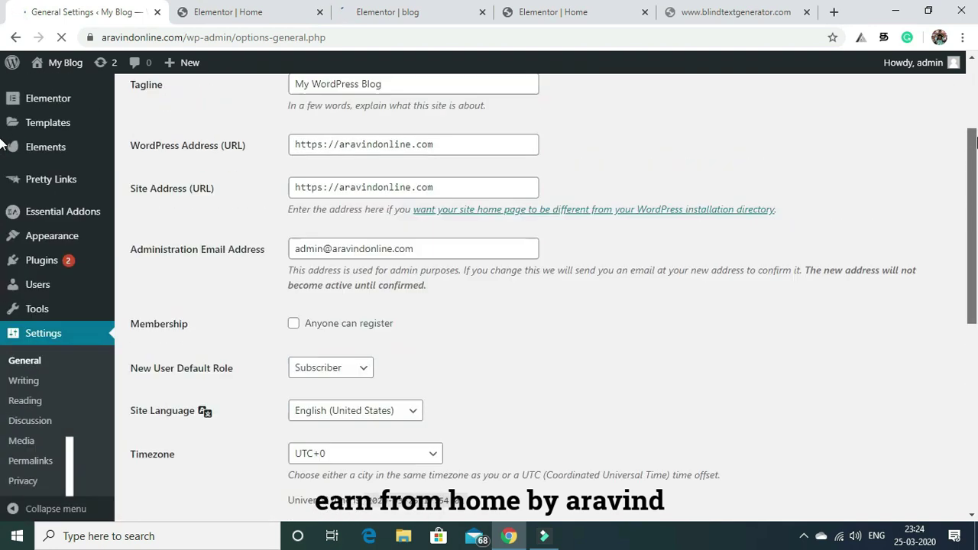
pyautogui.scroll(2, 977, 142)
pyautogui.moveTo(977, 93); pyautogui.dragTo(976, 363)
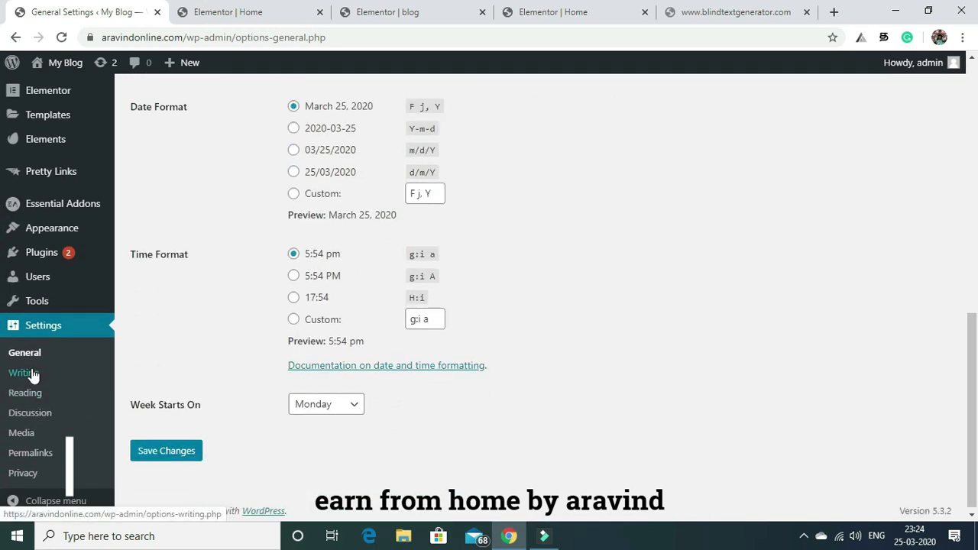
# Leave Writing settings' default post category as Uncategorized, then go to Reading settings.
pyautogui.click(31, 375)
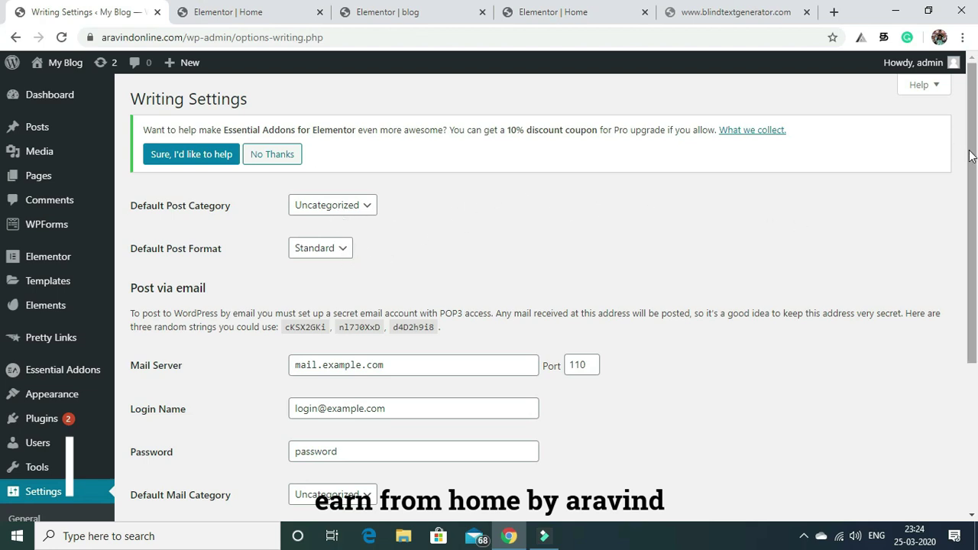
pyautogui.click(370, 205)
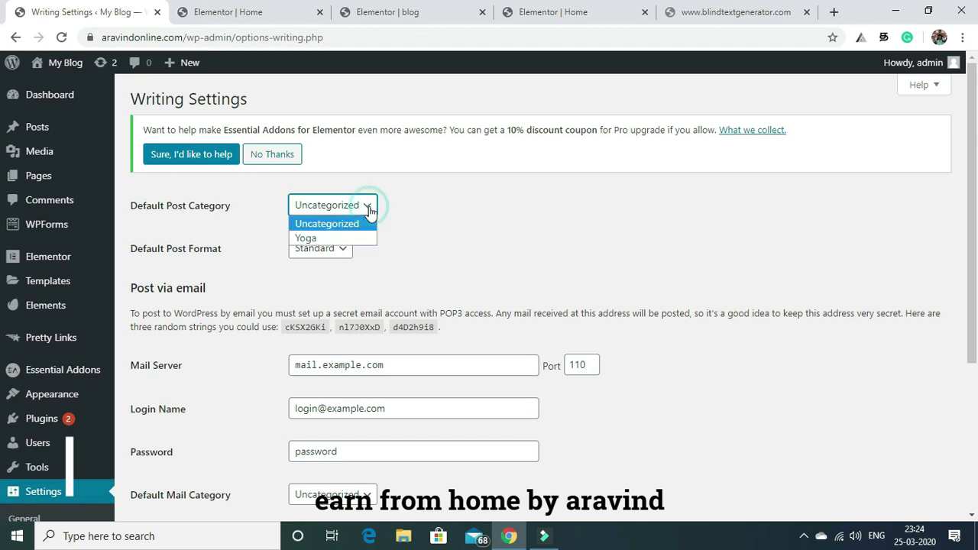
pyautogui.click(425, 205)
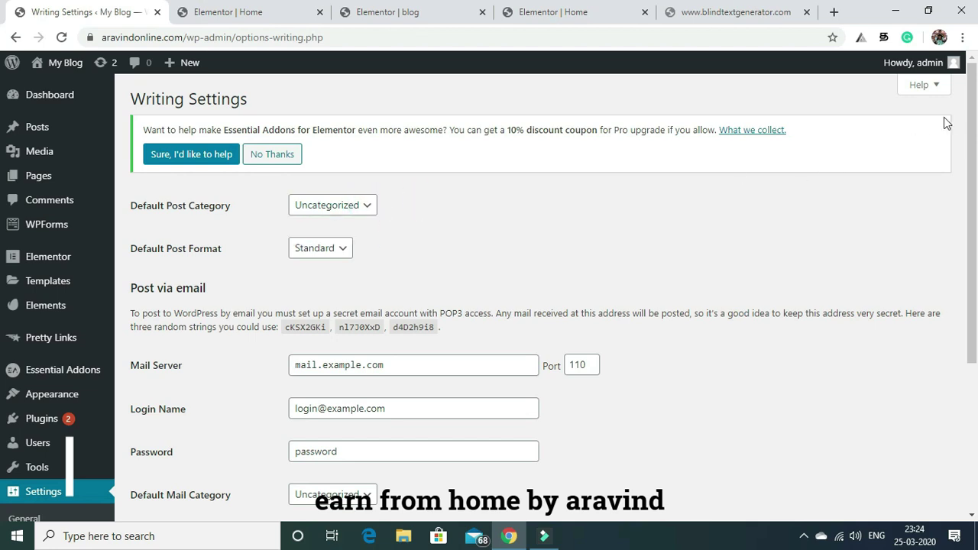
pyautogui.moveTo(975, 124); pyautogui.dragTo(977, 231)
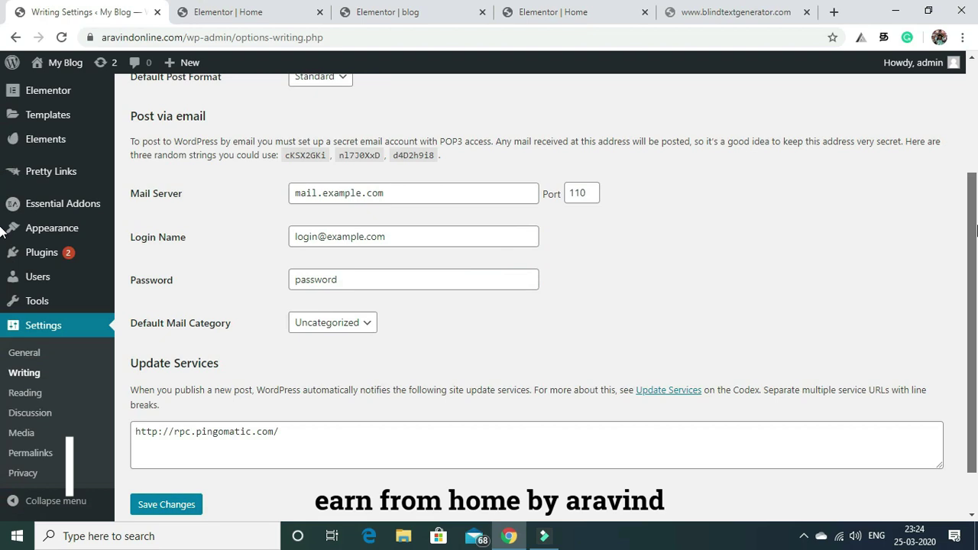
pyautogui.scroll(-1, 2, 233)
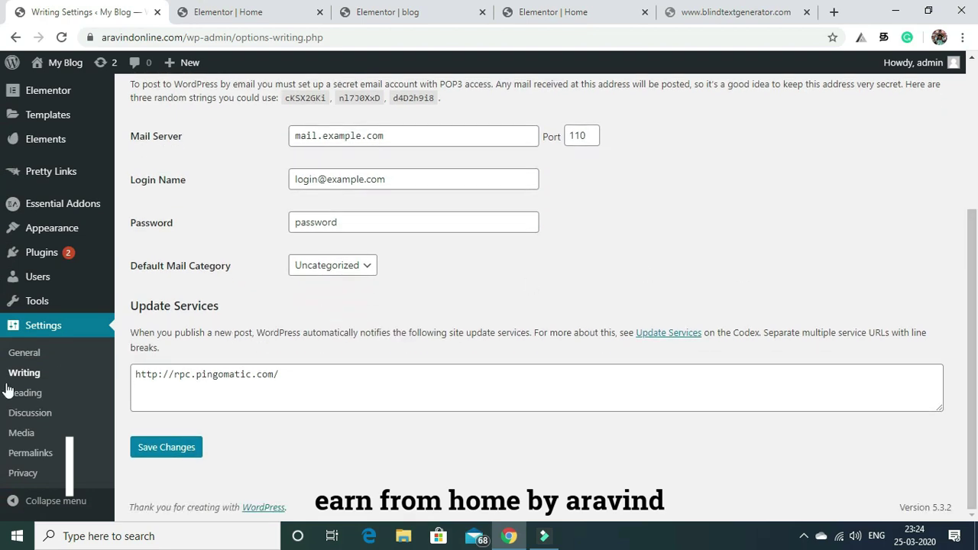
pyautogui.click(29, 393)
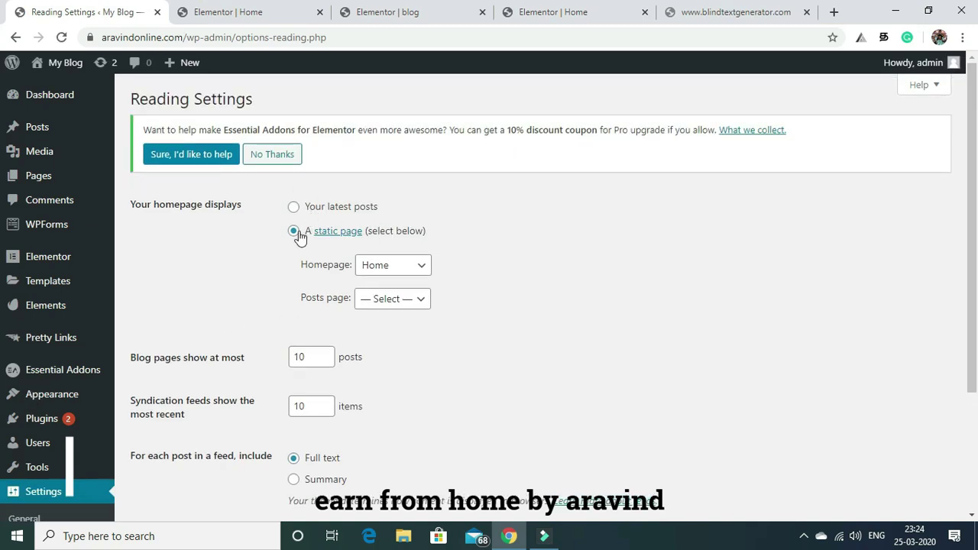
# Choose 'blog' as the Posts page and save the Reading settings.
pyautogui.click(423, 304)
pyautogui.click(401, 334)
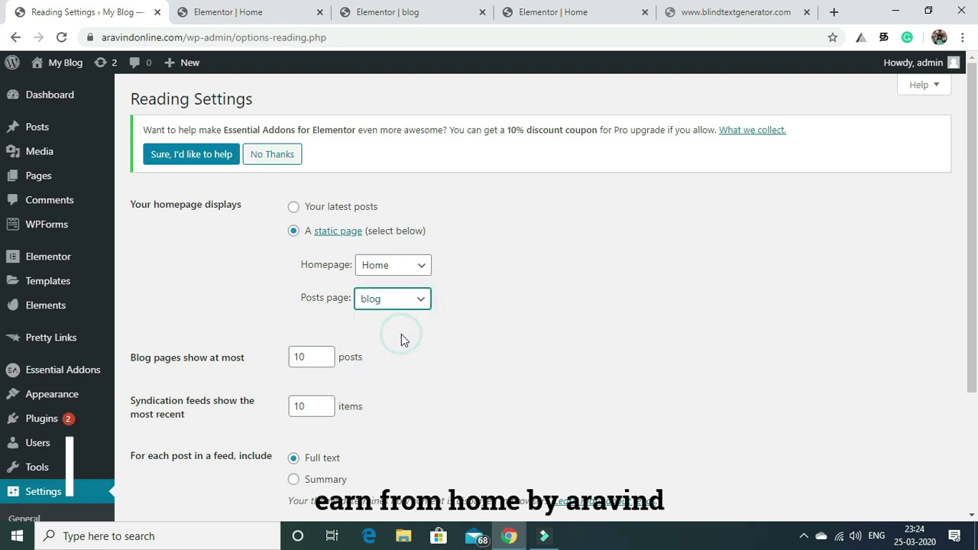
pyautogui.click(441, 337)
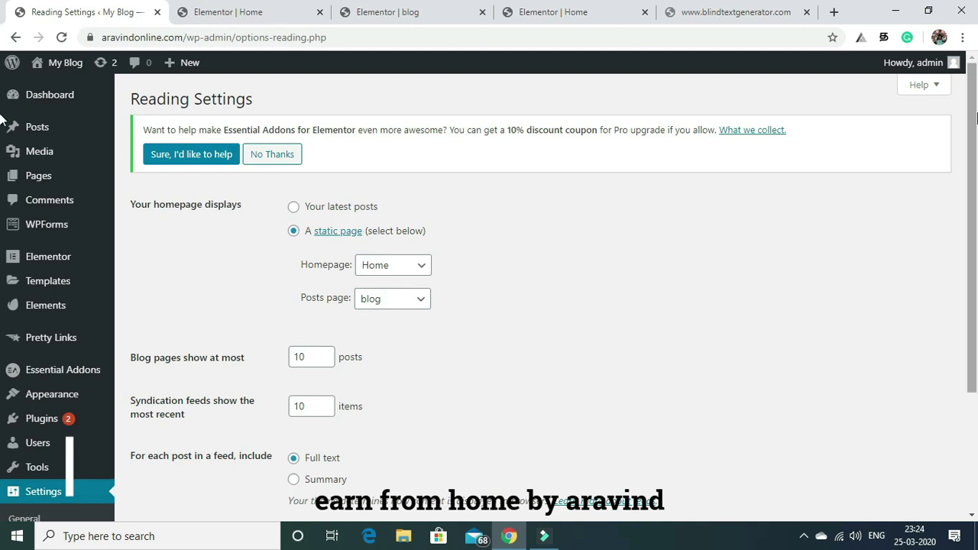
pyautogui.moveTo(973, 126); pyautogui.dragTo(973, 233)
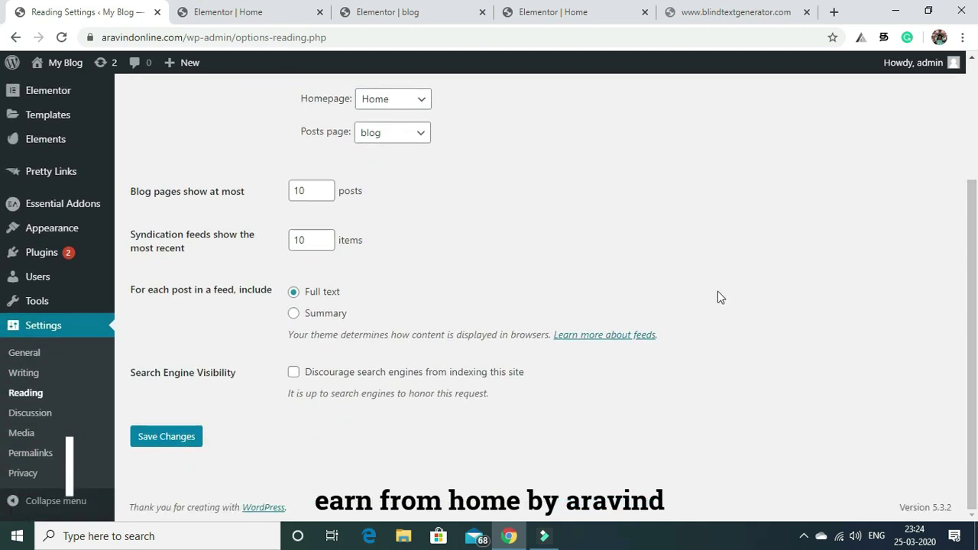
pyautogui.click(169, 436)
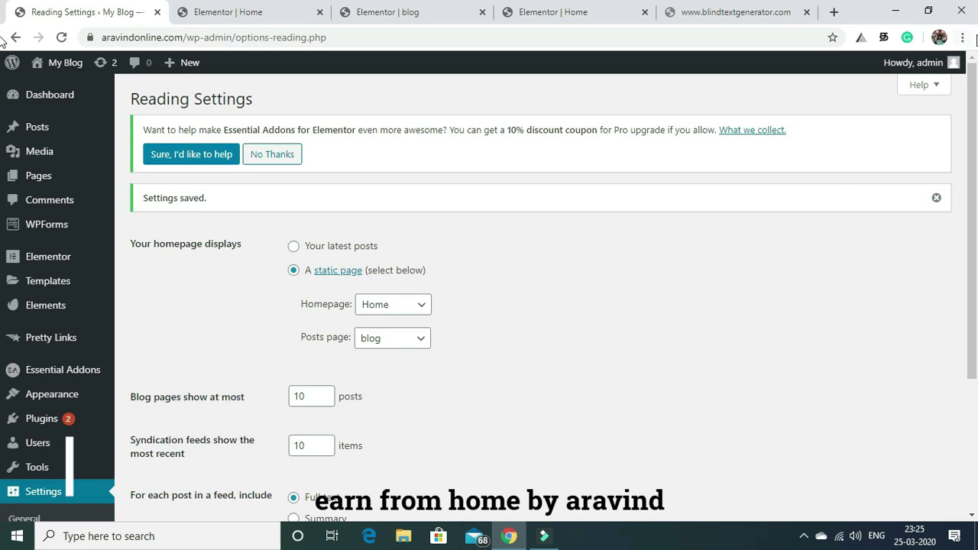
pyautogui.scroll(-3, 667, 219)
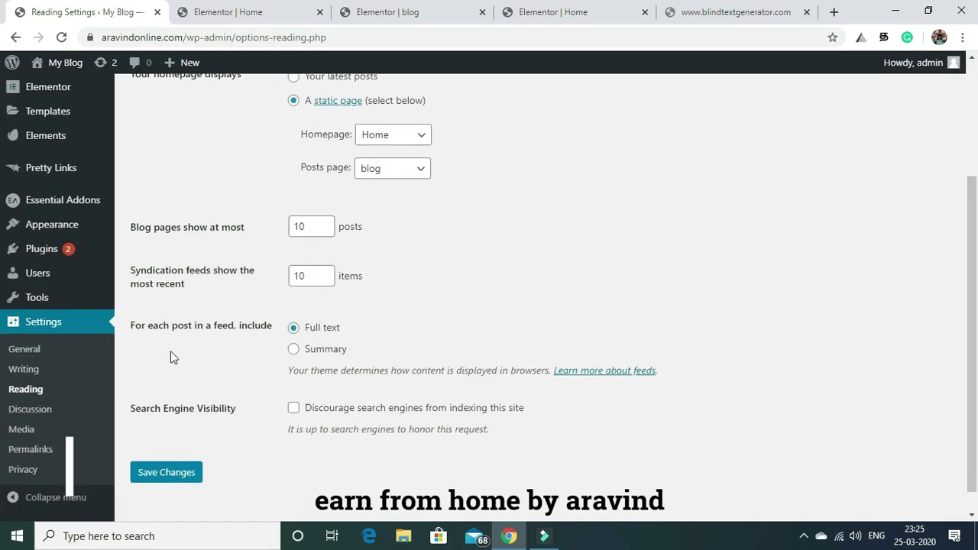
# Save the Discussion settings unchanged.
pyautogui.click(30, 410)
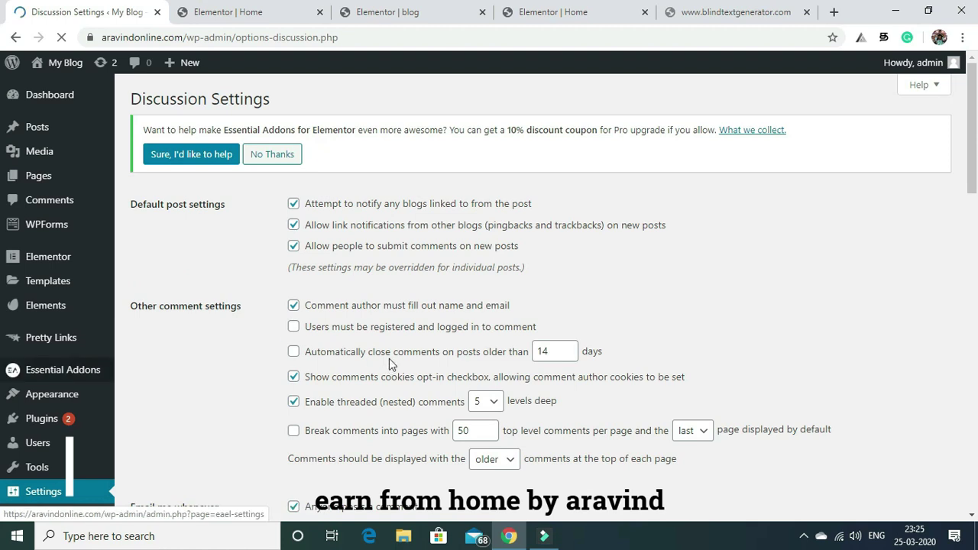
pyautogui.moveTo(975, 125); pyautogui.dragTo(976, 445)
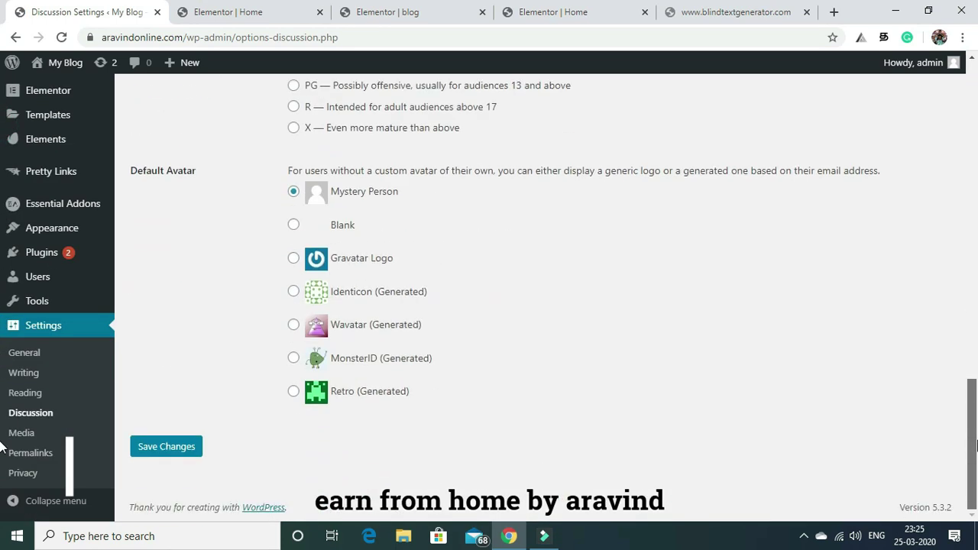
pyautogui.click(170, 449)
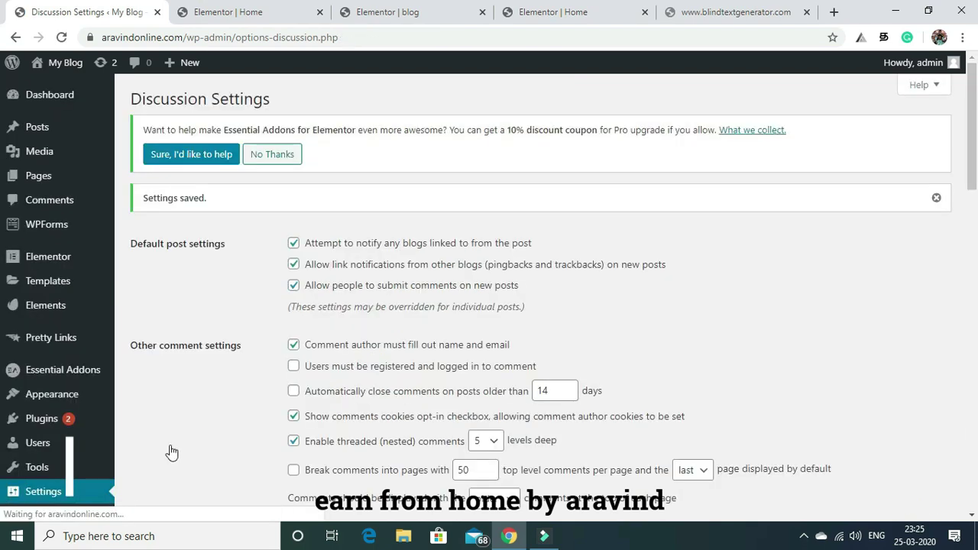
pyautogui.scroll(-8, 587, 305)
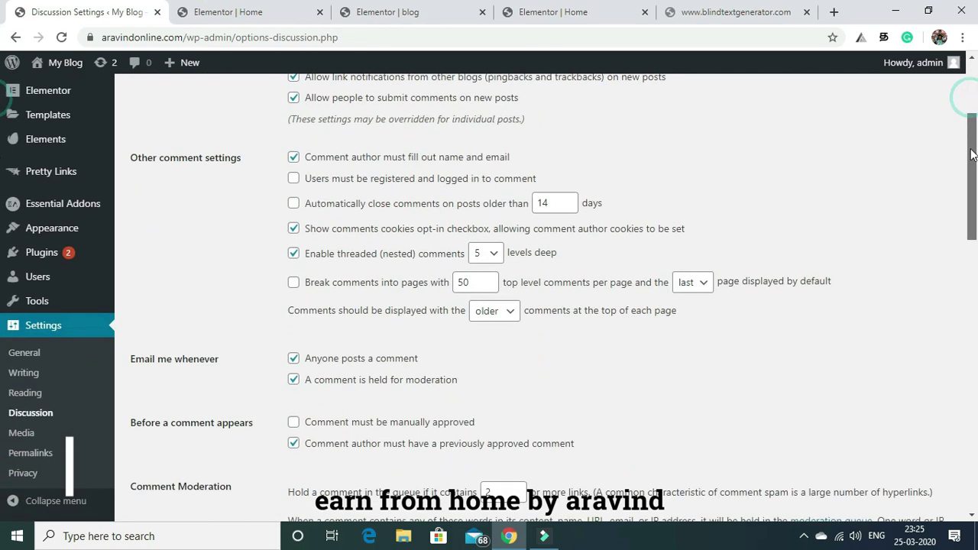
# Review the Media image sizes, then go to Permalink settings.
pyautogui.click(22, 435)
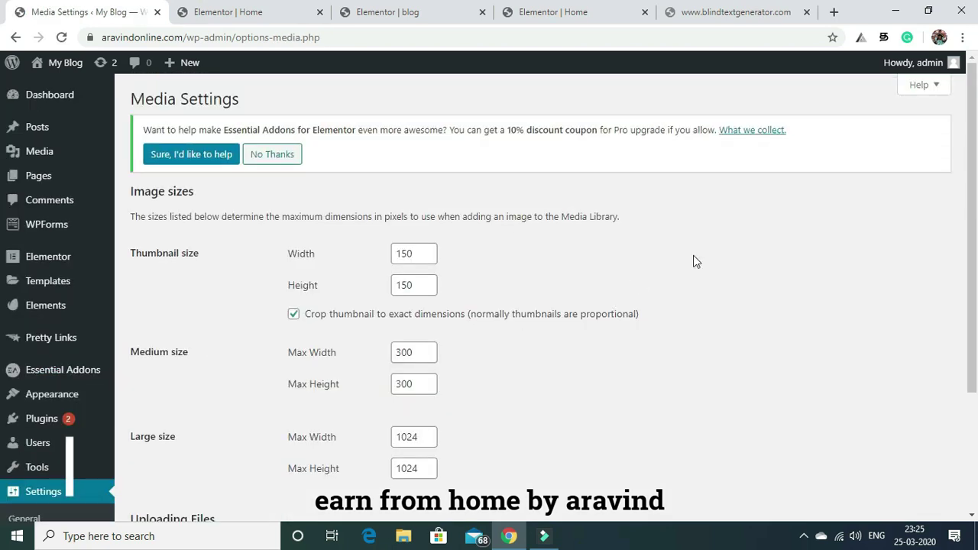
pyautogui.scroll(-3, 964, 112)
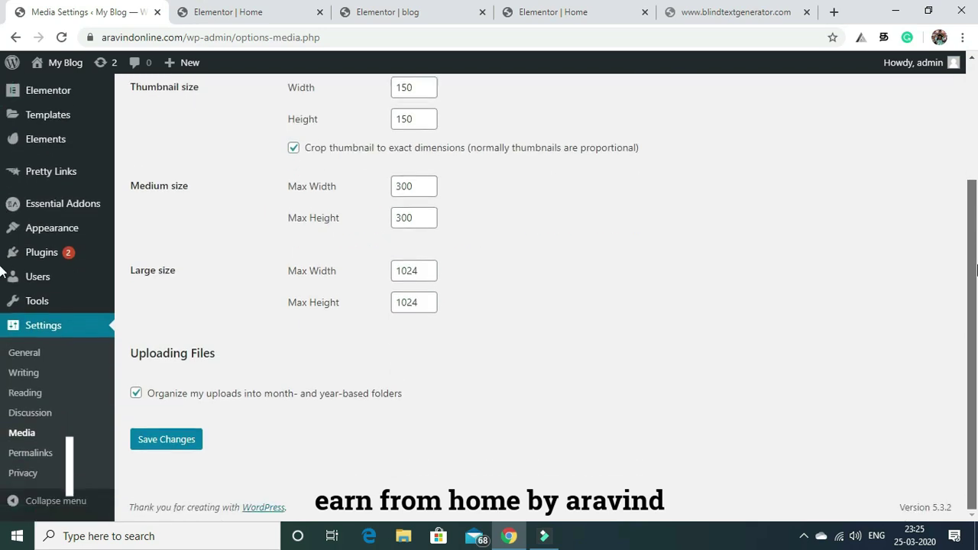
pyautogui.click(38, 453)
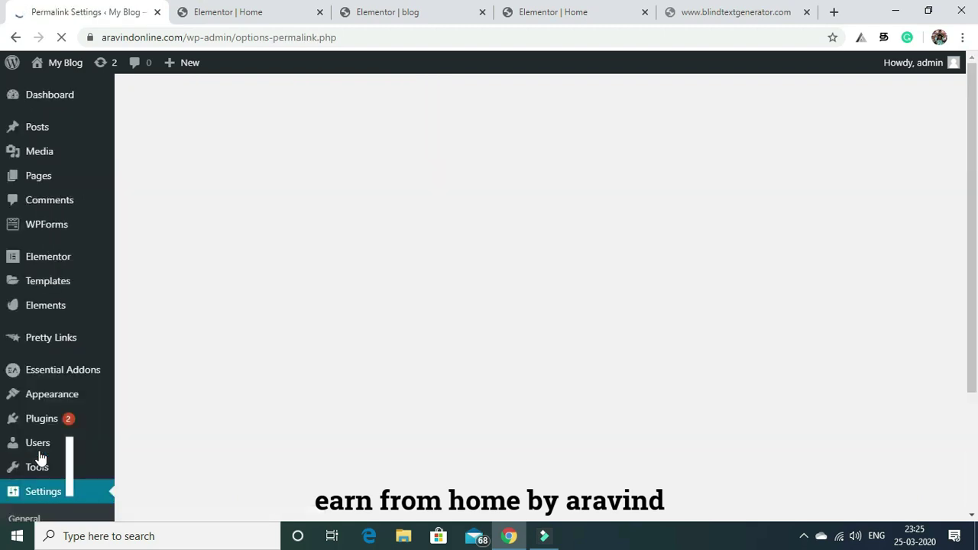
# Switch the permalink structure to Post name and save, then go to Privacy settings.
pyautogui.moveTo(971, 107); pyautogui.dragTo(974, 176)
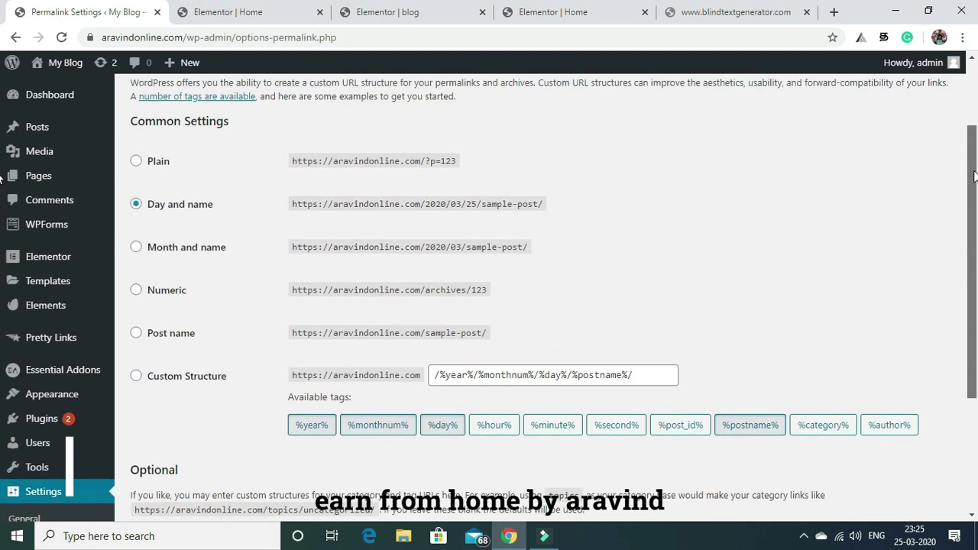
pyautogui.click(136, 334)
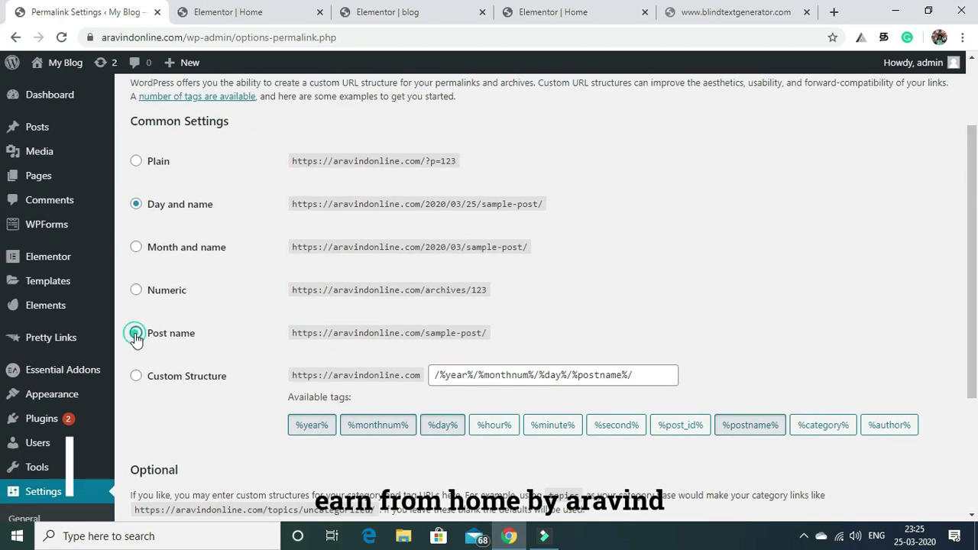
pyautogui.moveTo(972, 152); pyautogui.dragTo(977, 298)
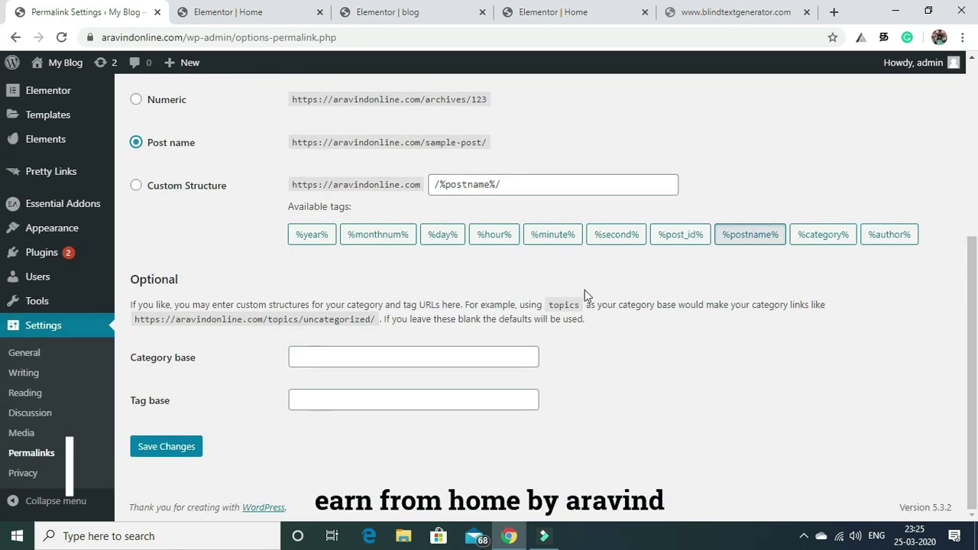
pyautogui.click(151, 450)
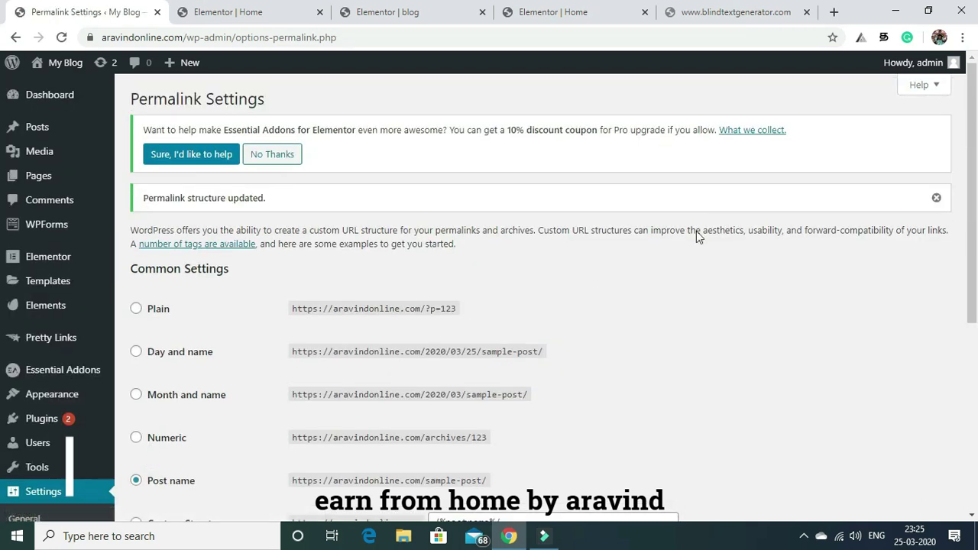
pyautogui.moveTo(973, 103); pyautogui.dragTo(975, 293)
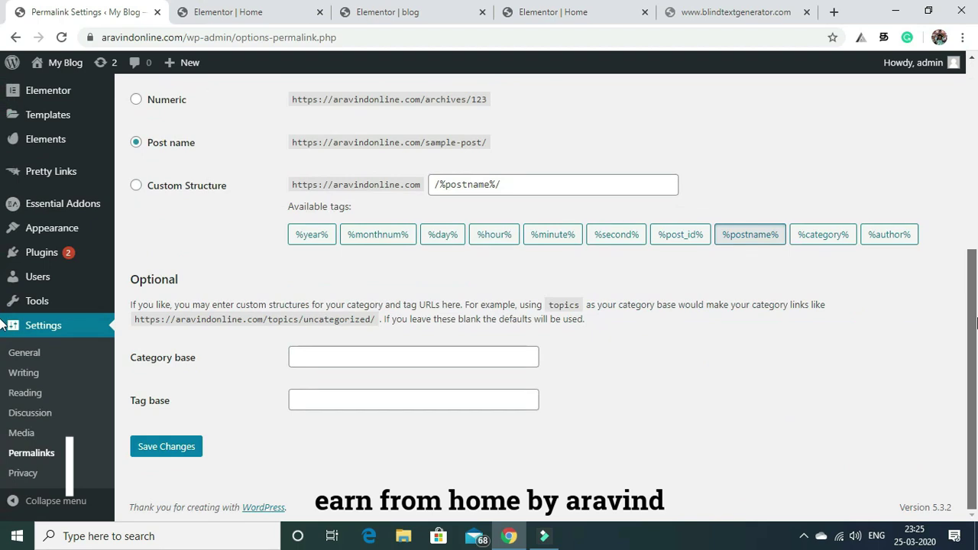
pyautogui.click(20, 474)
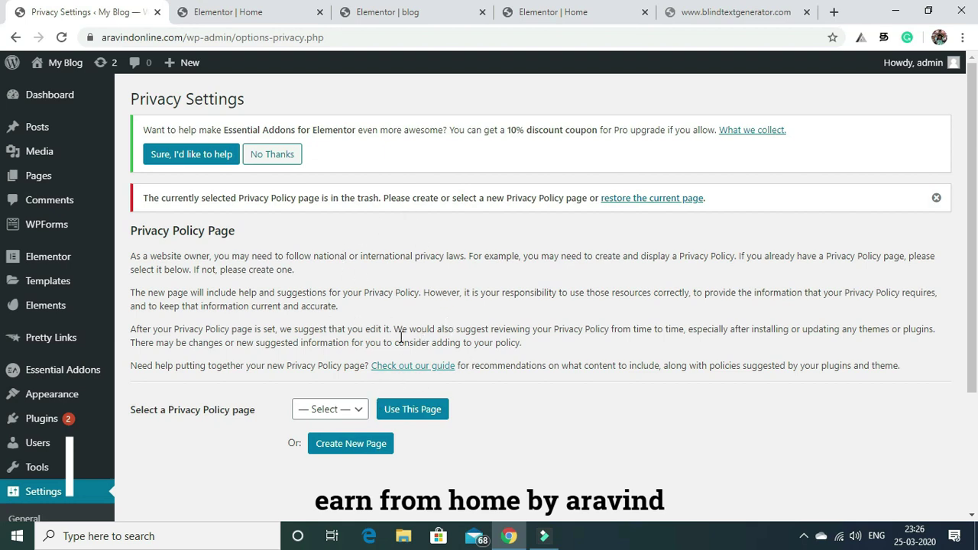
# Check the Privacy Policy page options without choosing one, then return to the Elementor blog tab.
pyautogui.click(353, 410)
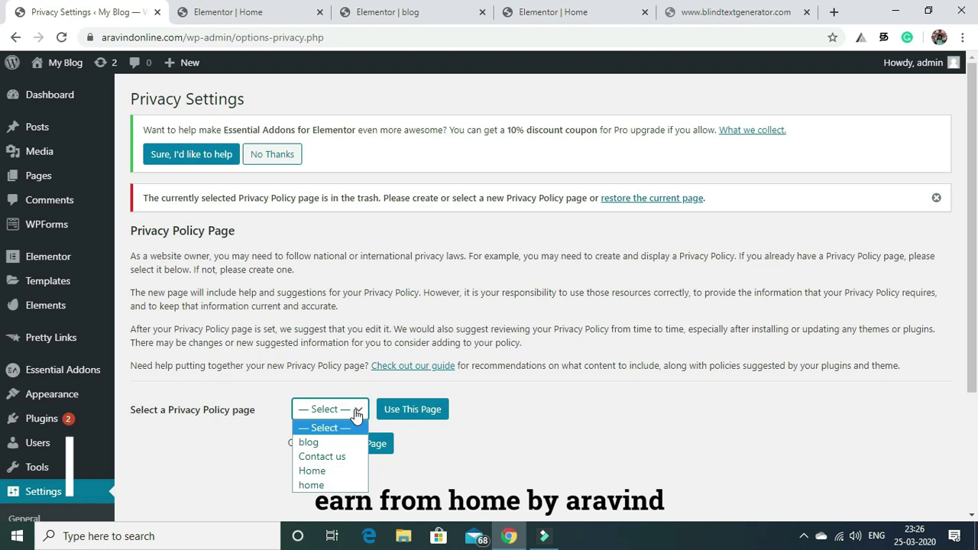
pyautogui.click(355, 413)
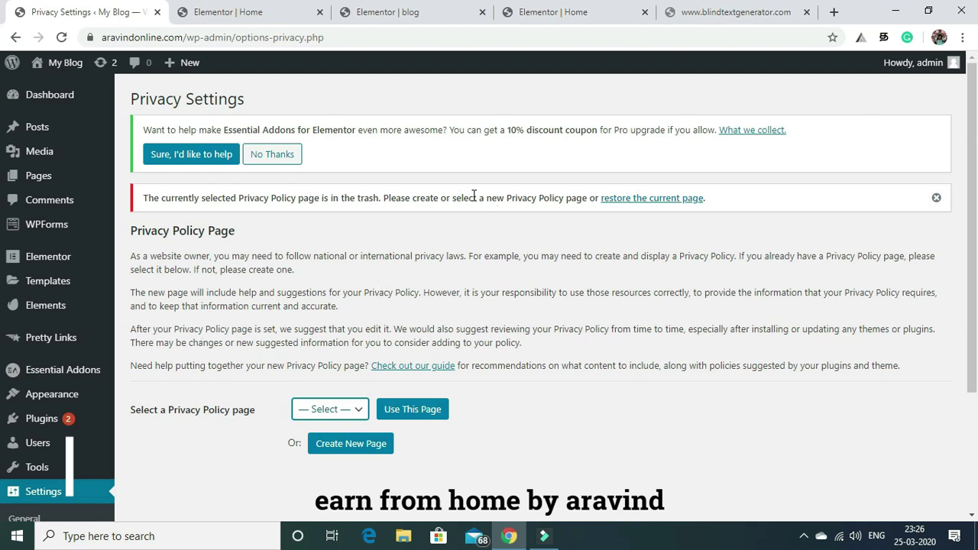
pyautogui.click(405, 9)
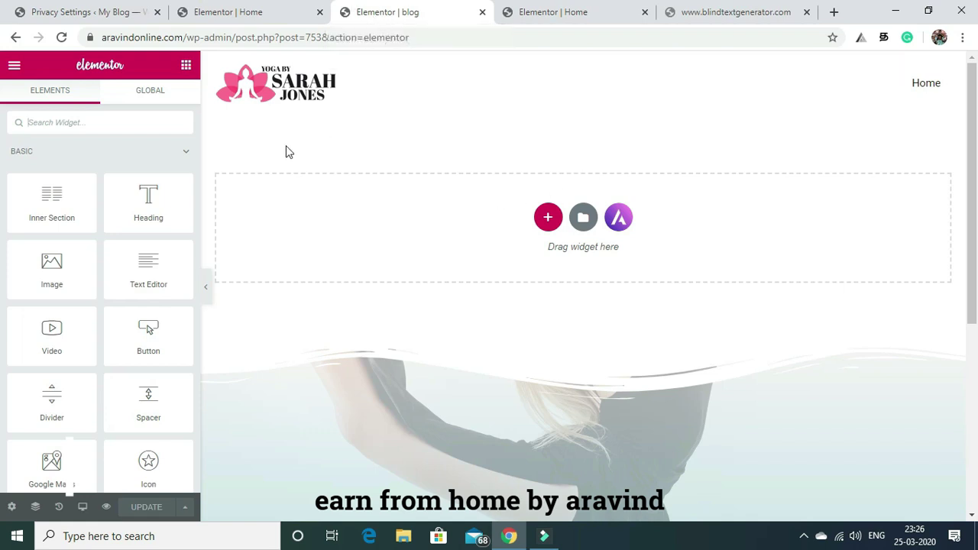
# Add a one-column section at the top of the blog page containing a Heading widget.
pyautogui.click(547, 219)
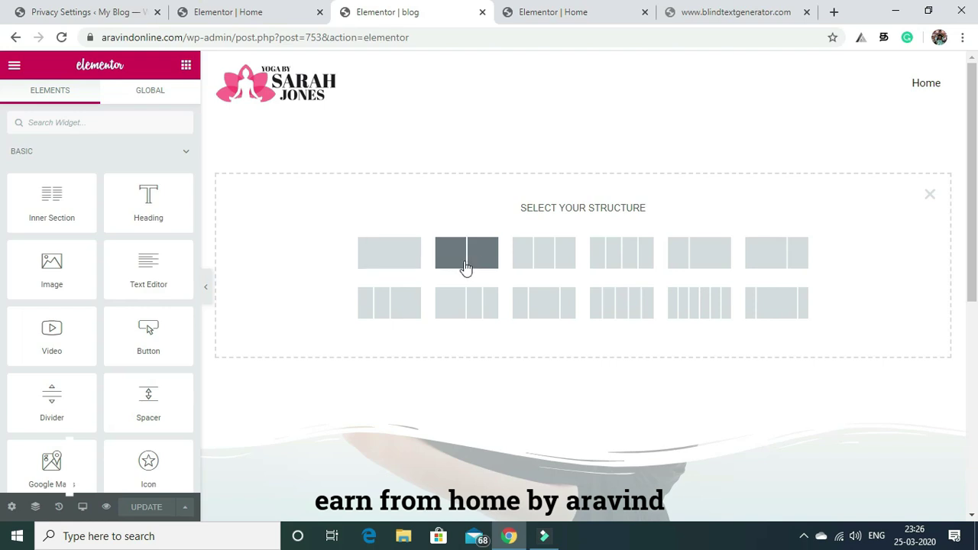
pyautogui.click(395, 259)
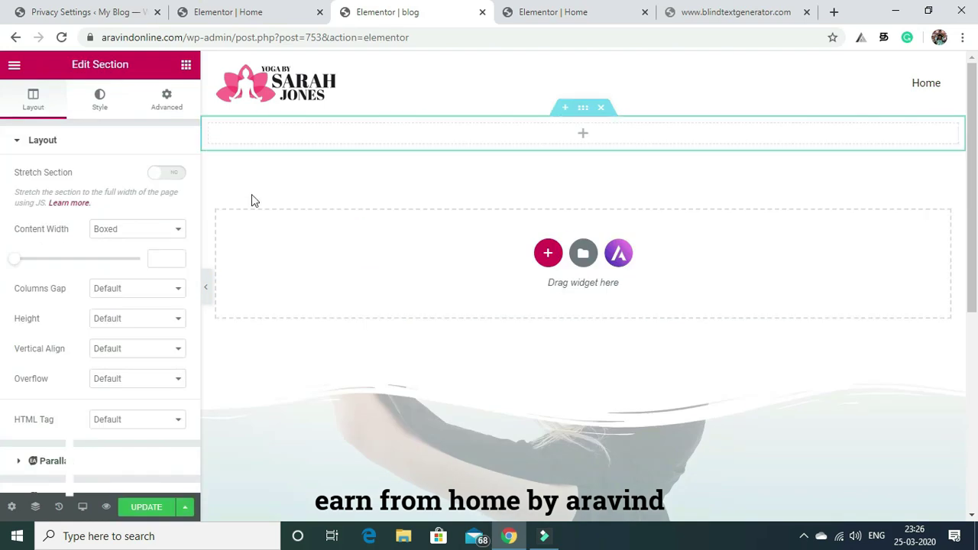
pyautogui.click(185, 65)
pyautogui.moveTo(145, 203); pyautogui.dragTo(508, 131)
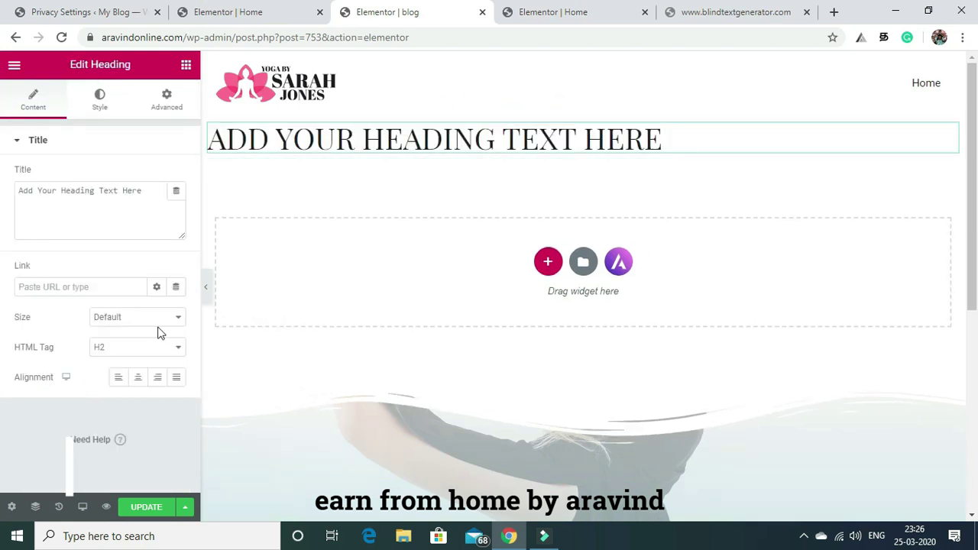
# Add a second one-column section below it and place an Image widget there.
pyautogui.click(547, 262)
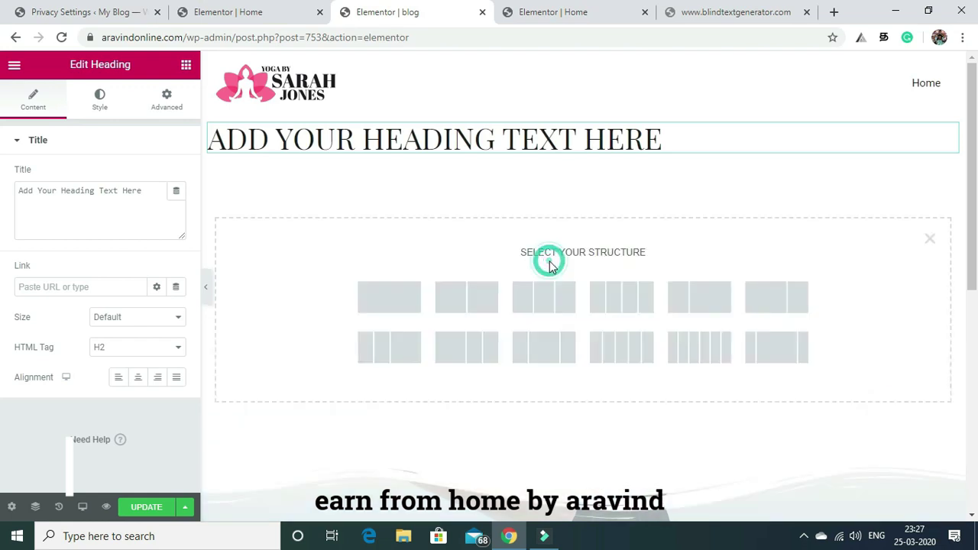
pyautogui.click(402, 299)
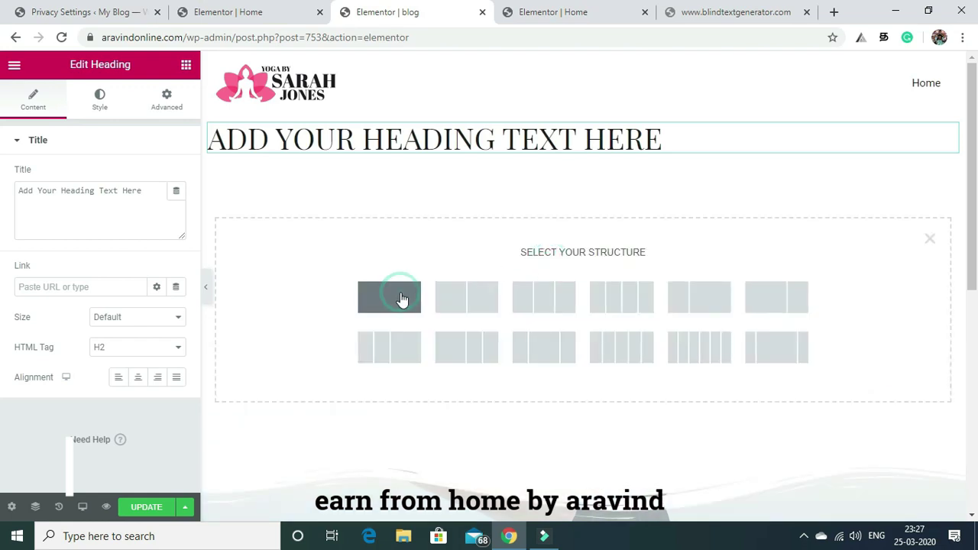
pyautogui.click(186, 66)
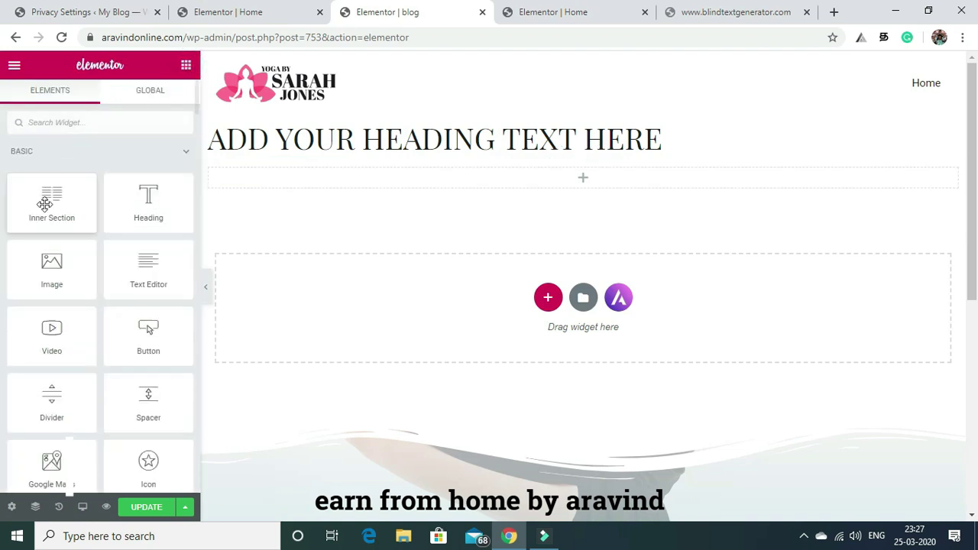
pyautogui.moveTo(66, 278); pyautogui.dragTo(564, 182)
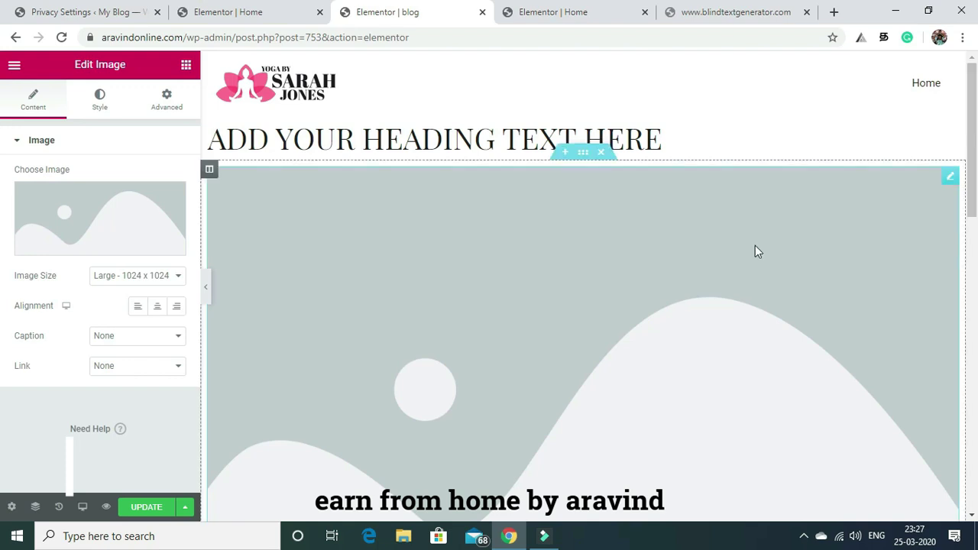
# Set the placeholder image's size to Medium - 300 x 300.
pyautogui.click(177, 282)
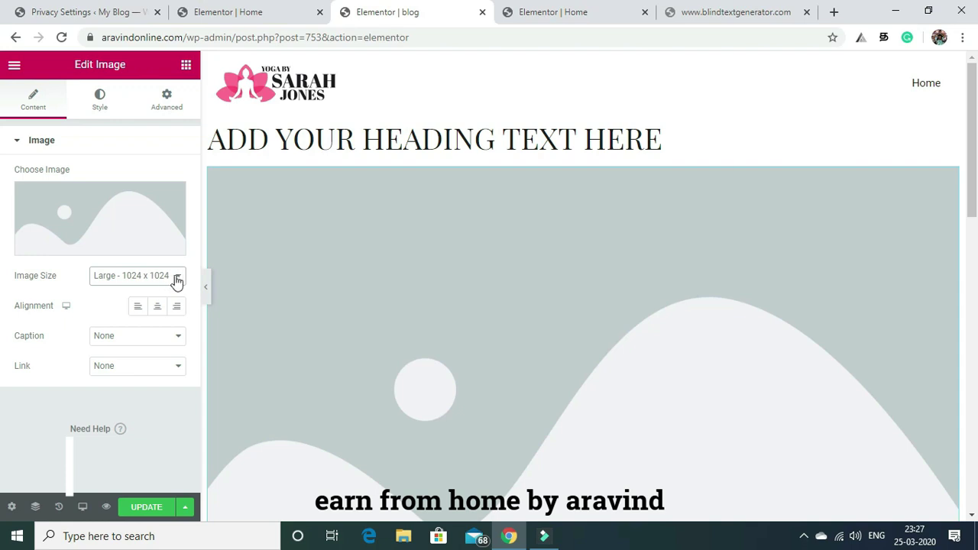
pyautogui.click(177, 281)
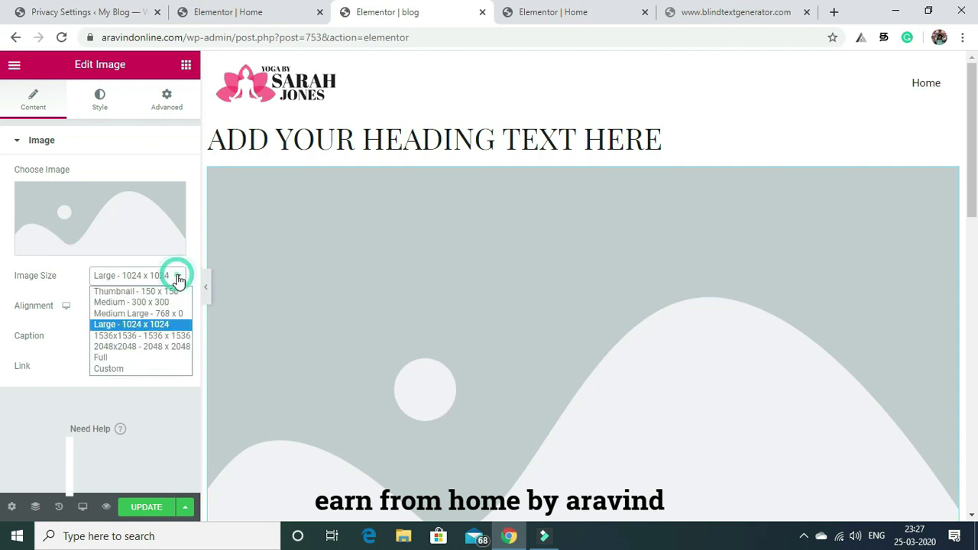
pyautogui.click(145, 303)
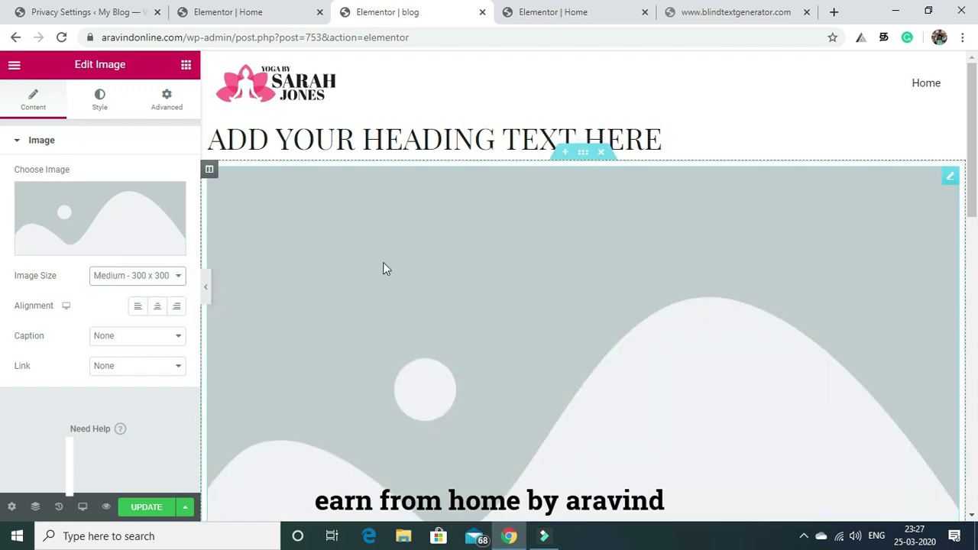
pyautogui.click(97, 309)
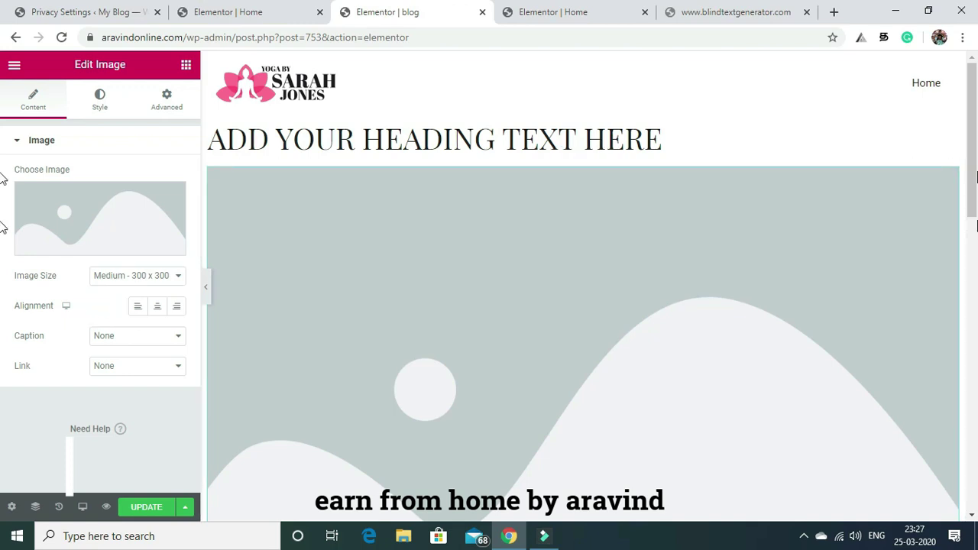
# Add a new single-column section below the image section.
pyautogui.scroll(-2, 2, 260)
pyautogui.scroll(-5, 2, 290)
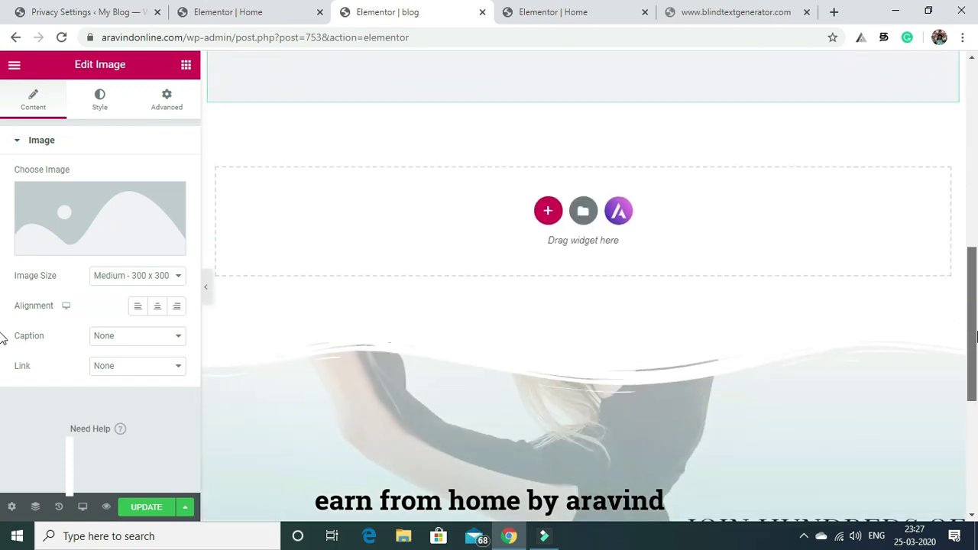
pyautogui.click(547, 211)
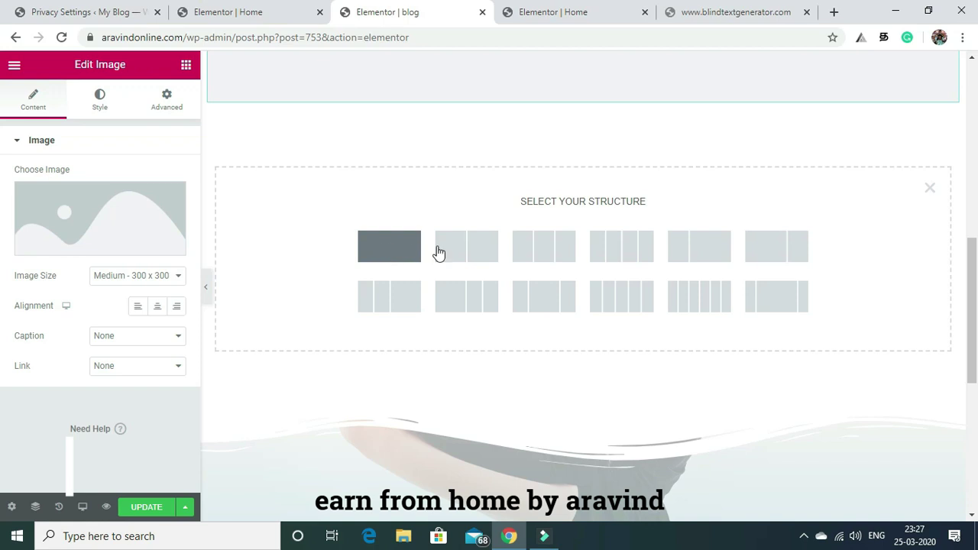
pyautogui.click(388, 253)
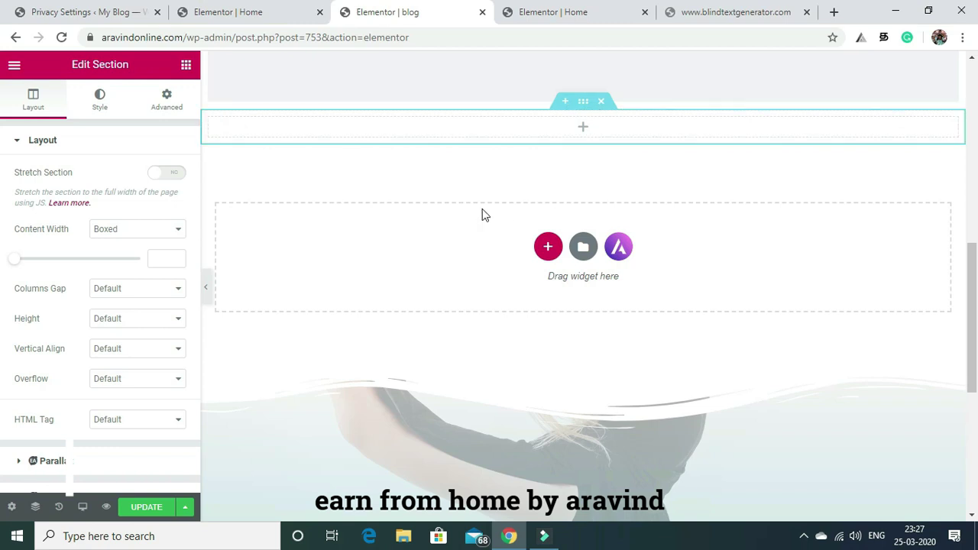
# Drag a Text Editor widget, with its default Lorem ipsum paragraph, into the new section under the image.
pyautogui.click(186, 65)
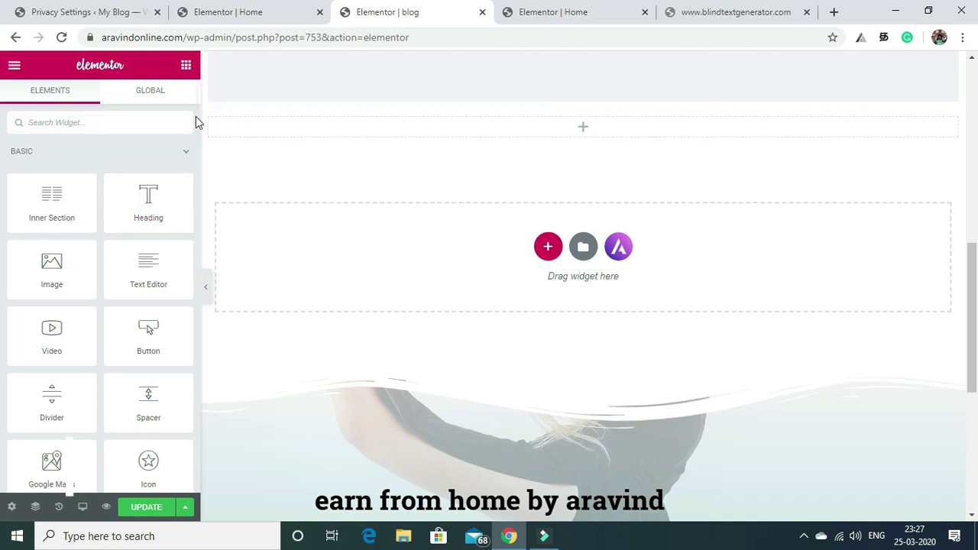
pyautogui.scroll(-5, 195, 116)
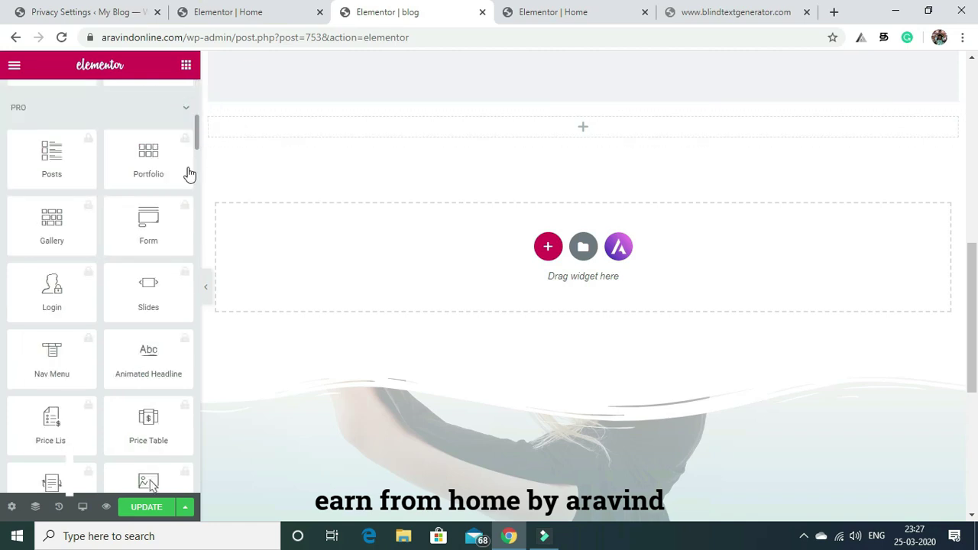
pyautogui.moveTo(195, 131); pyautogui.dragTo(210, 354)
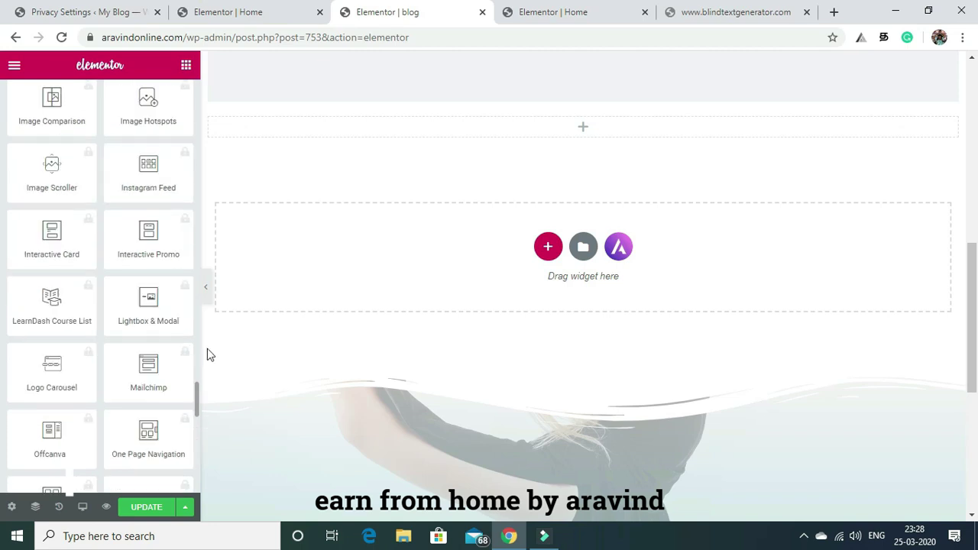
pyautogui.moveTo(197, 253); pyautogui.dragTo(182, 90)
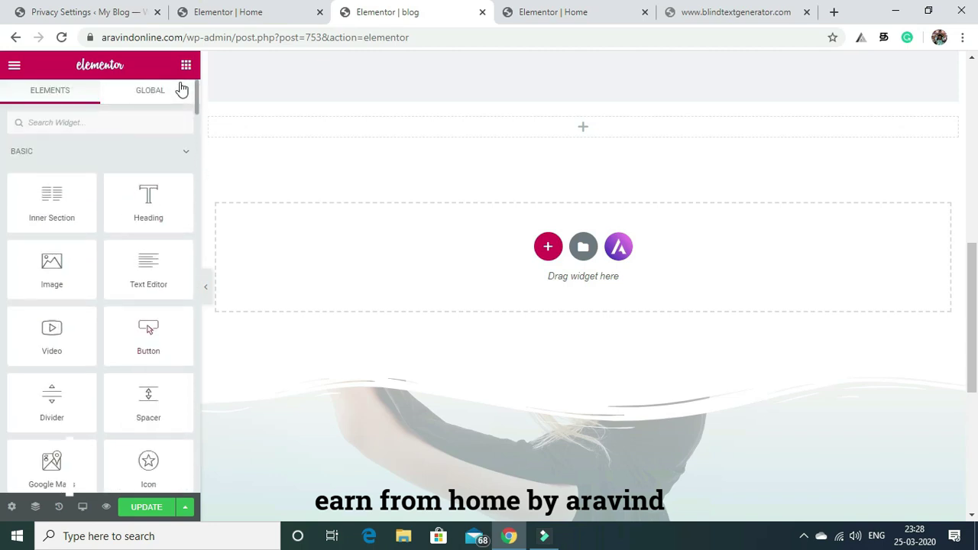
pyautogui.scroll(-5, 175, 110)
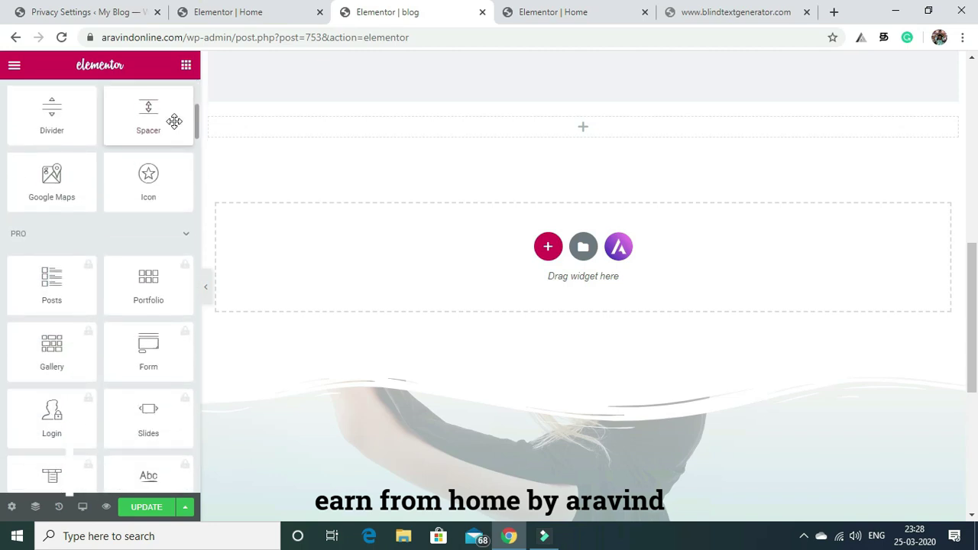
pyautogui.scroll(-1, 173, 126)
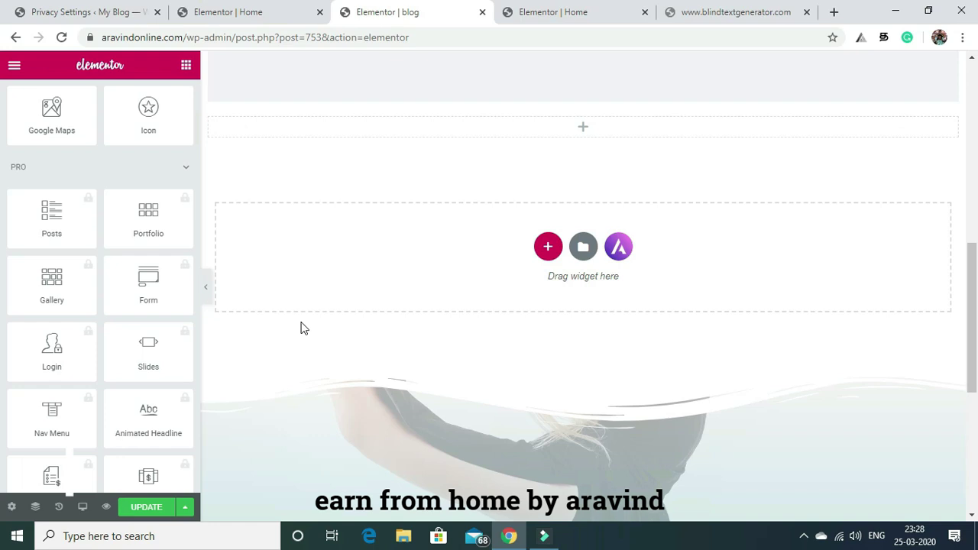
pyautogui.moveTo(970, 292)
pyautogui.mouseDown()
pyautogui.moveTo(971, 116)
pyautogui.moveTo(976, 283)
pyautogui.mouseUp()
pyautogui.scroll(2, 977, 283)
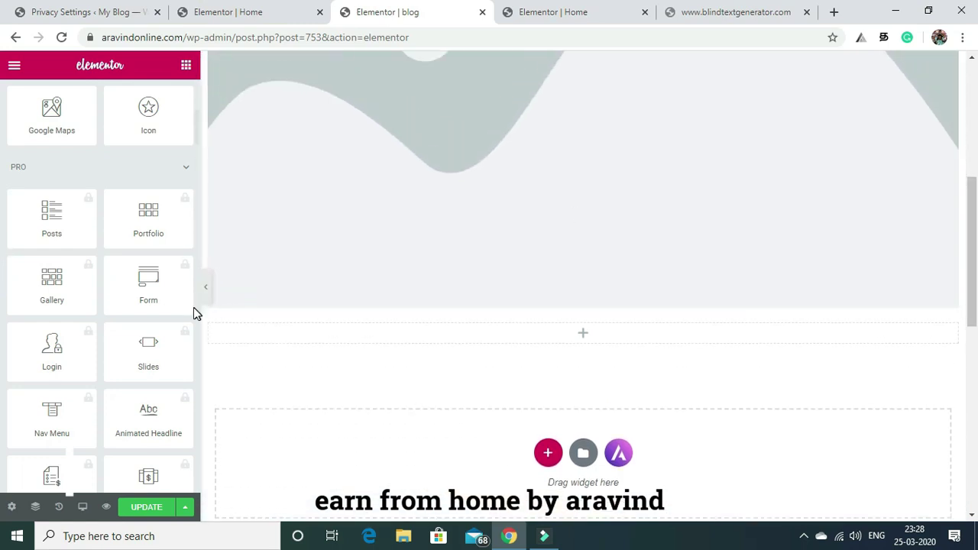
pyautogui.moveTo(195, 124); pyautogui.dragTo(196, 92)
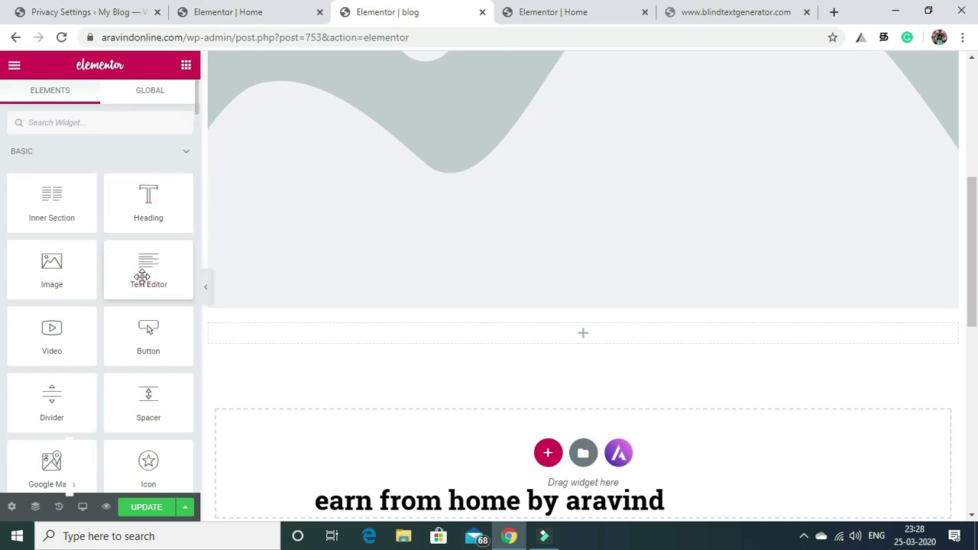
pyautogui.moveTo(148, 273); pyautogui.dragTo(491, 330)
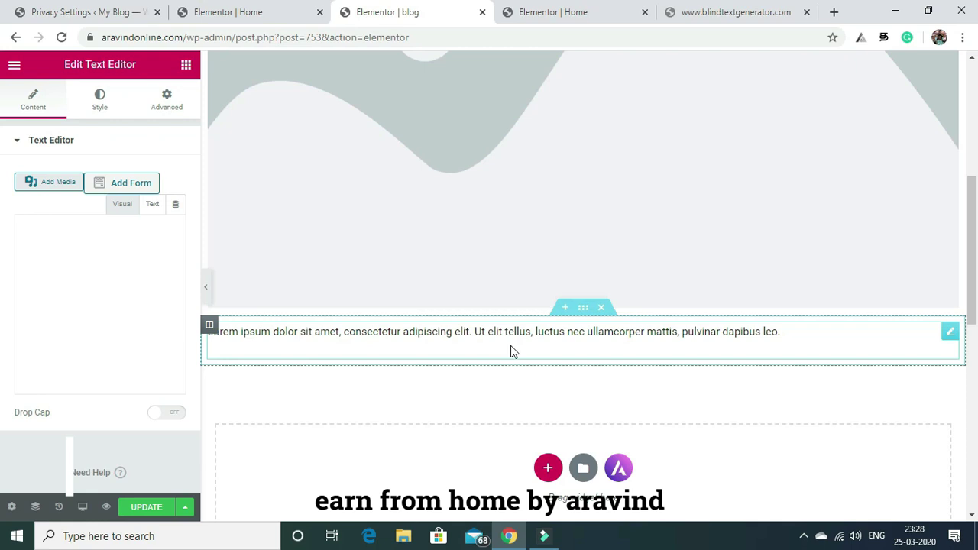
# Replace the placeholder image with slide5-free-img.jpg, the photo of women stretching.
pyautogui.click(437, 158)
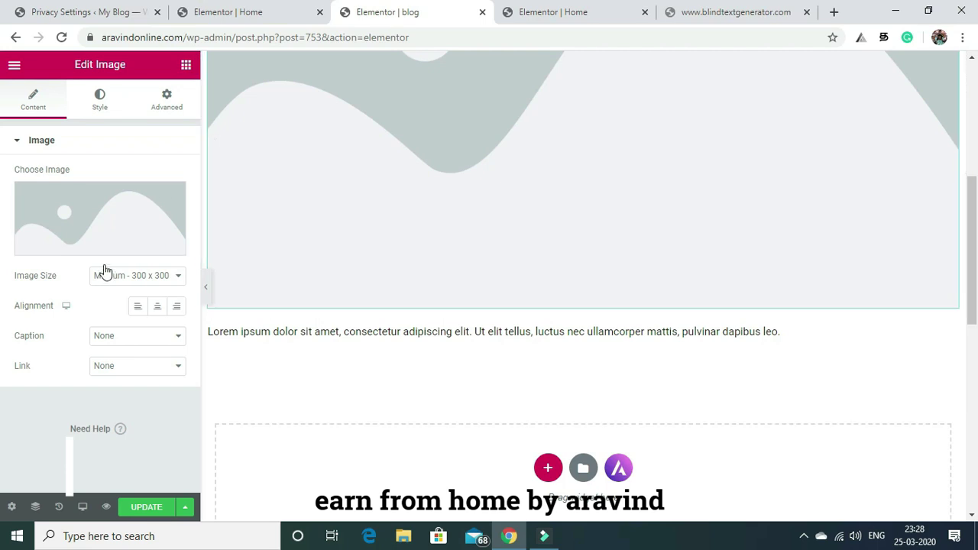
pyautogui.click(106, 216)
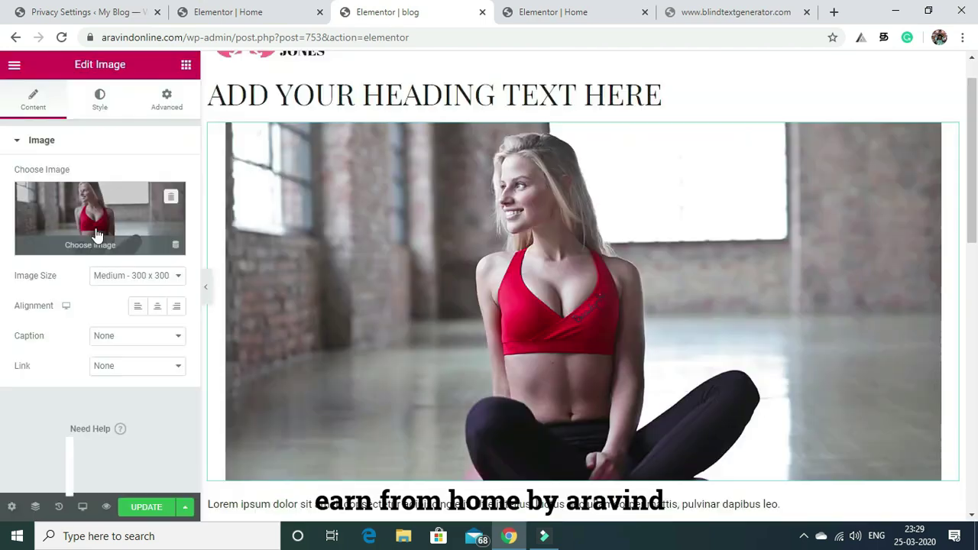
pyautogui.click(97, 230)
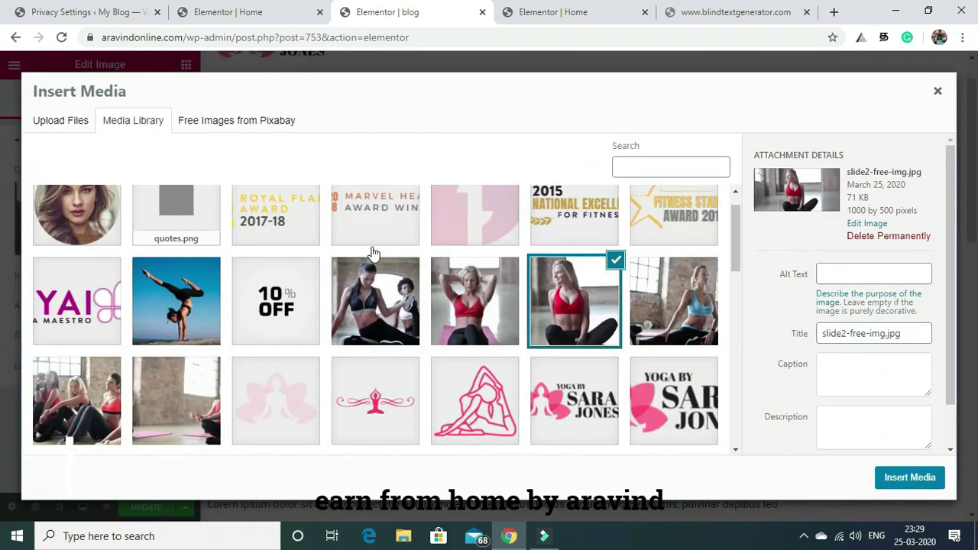
pyautogui.click(367, 292)
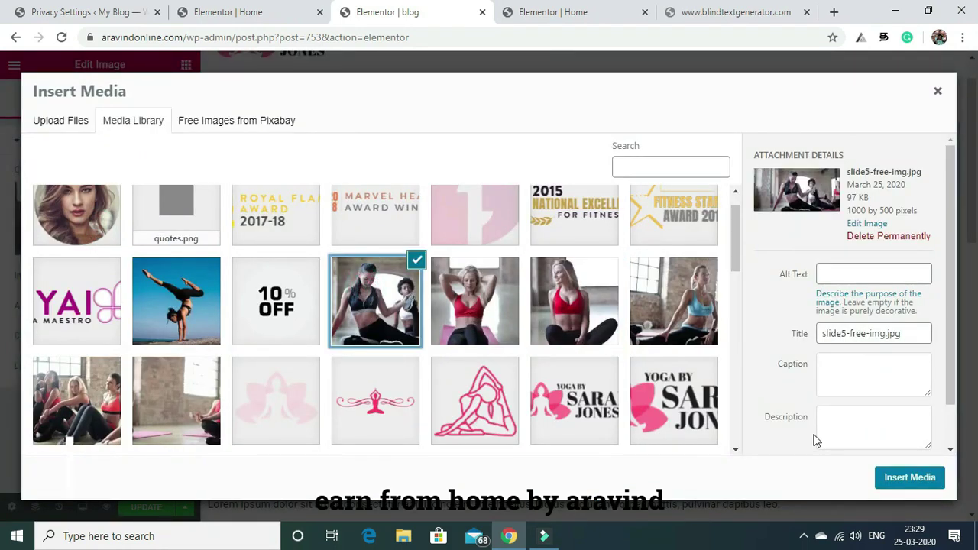
pyautogui.click(902, 478)
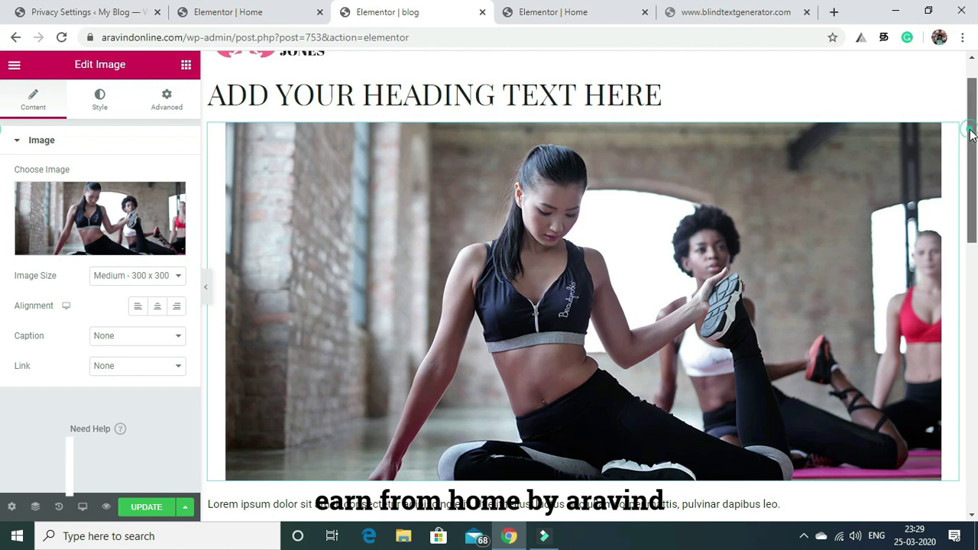
# Set the image size to Medium Large, then switch to the lipsum.com tab.
pyautogui.click(620, 97)
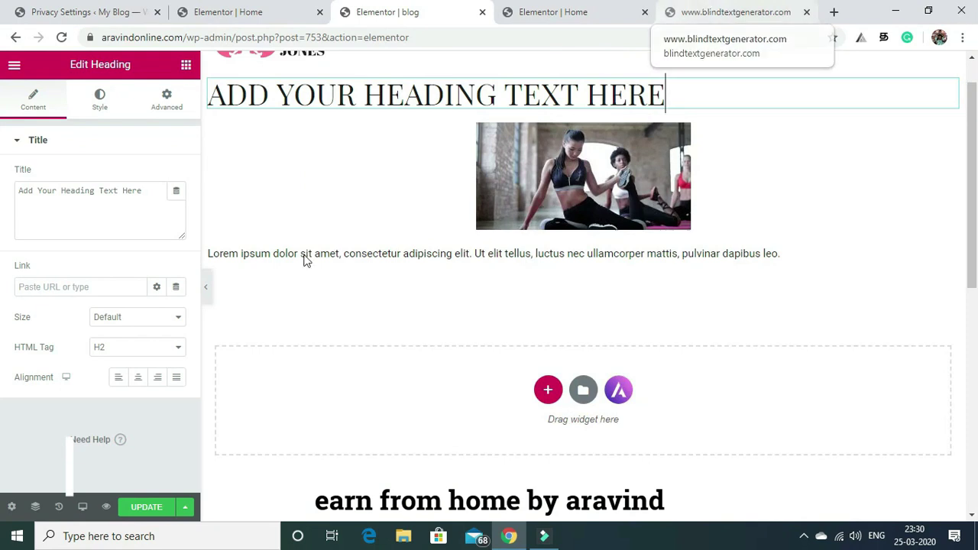
pyautogui.click(547, 169)
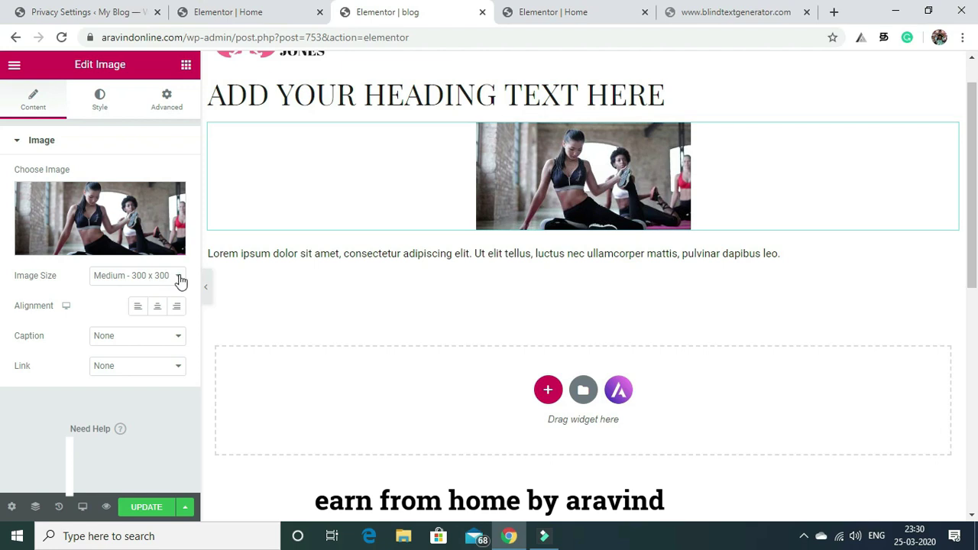
pyautogui.click(180, 279)
pyautogui.click(153, 316)
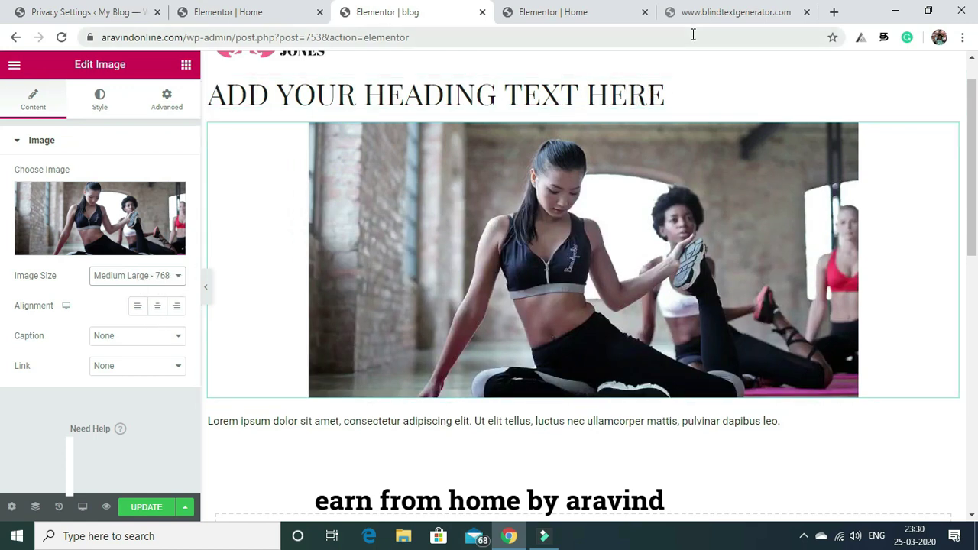
pyautogui.click(710, 12)
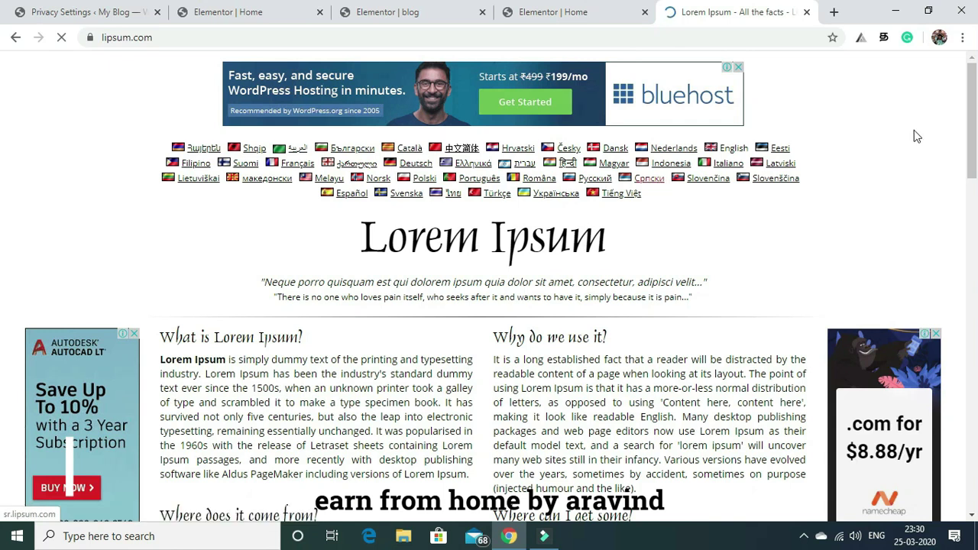
# Copy the 'Lorem Ipsum' title from lipsum.com and go back to the Elementor blog tab.
pyautogui.moveTo(970, 95); pyautogui.dragTo(976, 176)
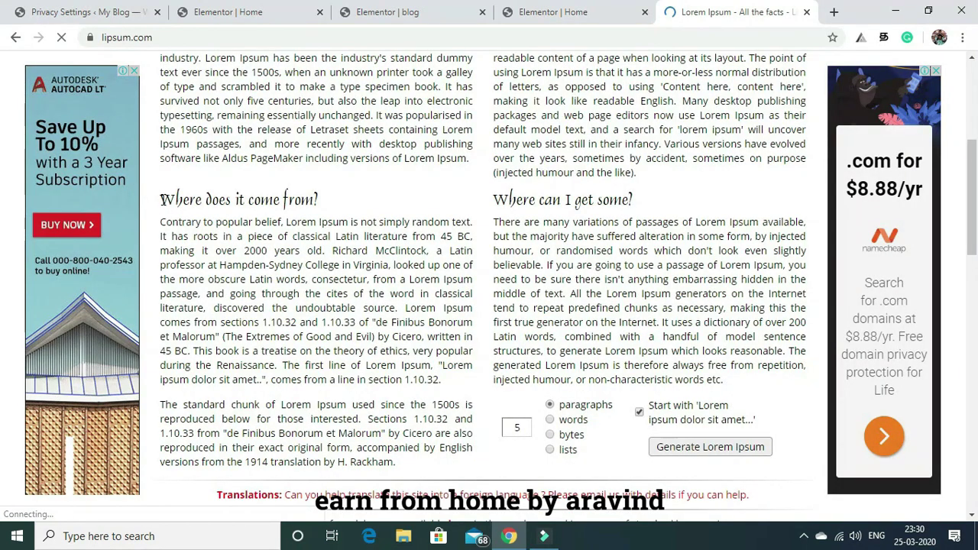
pyautogui.moveTo(161, 199); pyautogui.dragTo(422, 466)
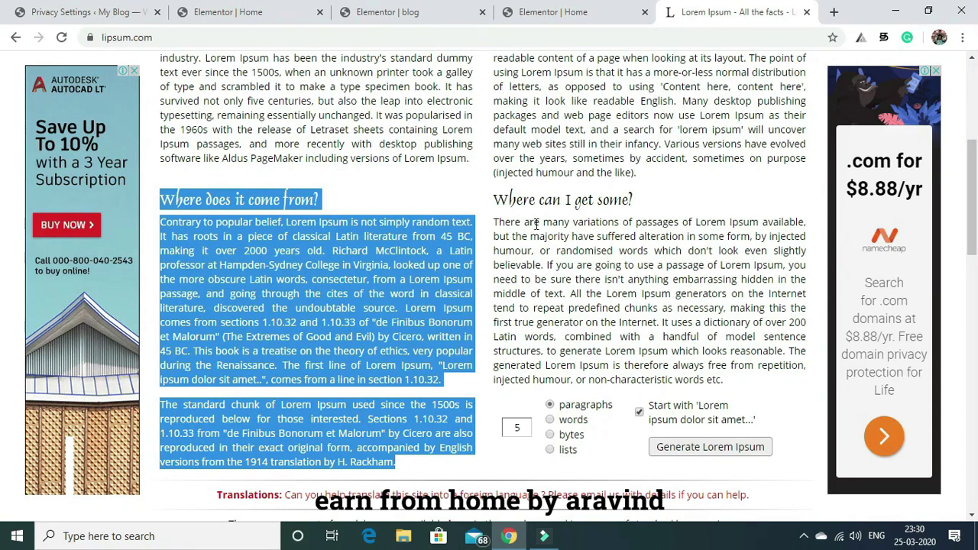
pyautogui.click(676, 204)
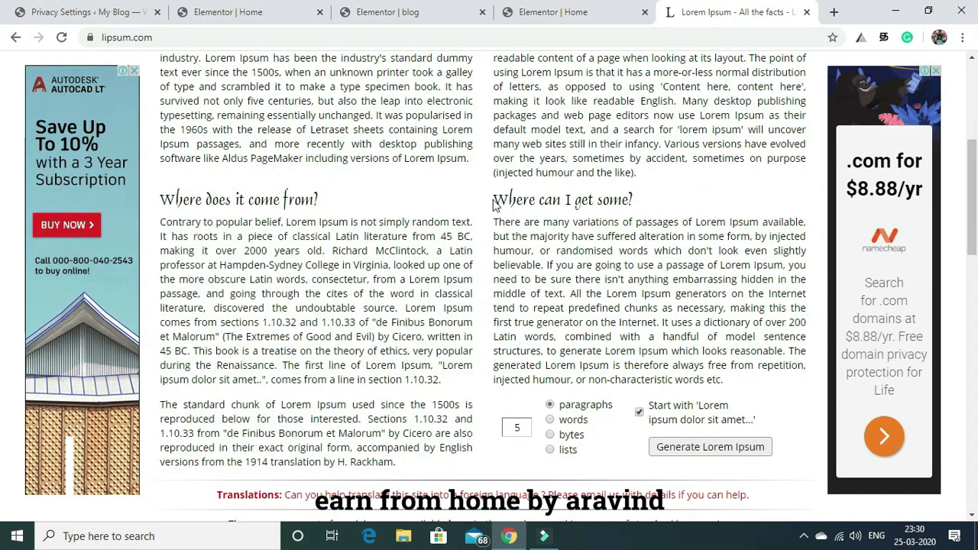
pyautogui.moveTo(971, 244); pyautogui.dragTo(3, 265)
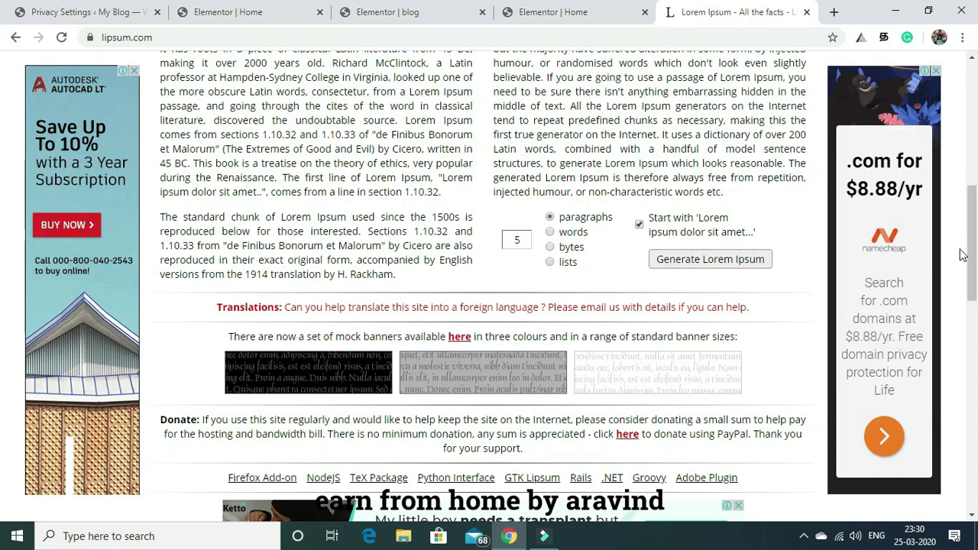
pyautogui.scroll(4, 963, 254)
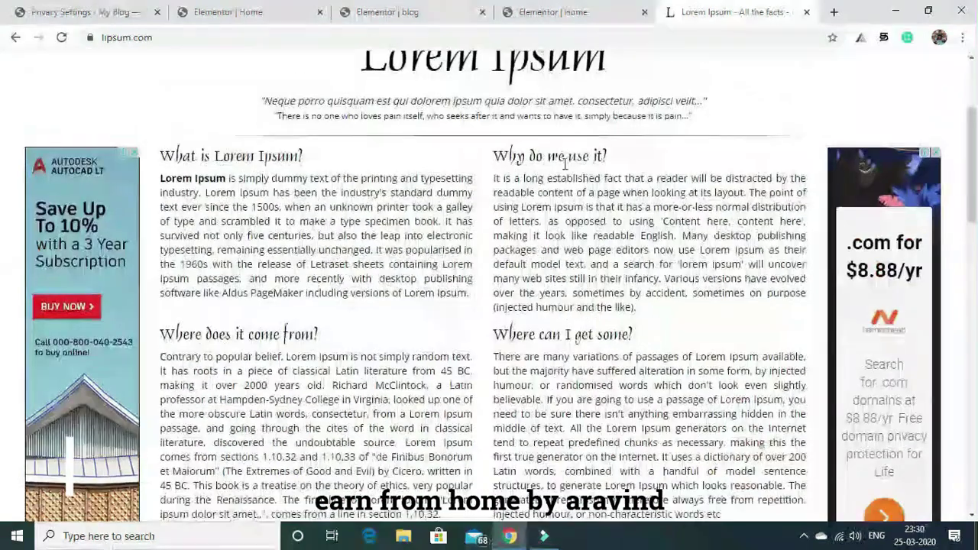
pyautogui.scroll(2, 490, 145)
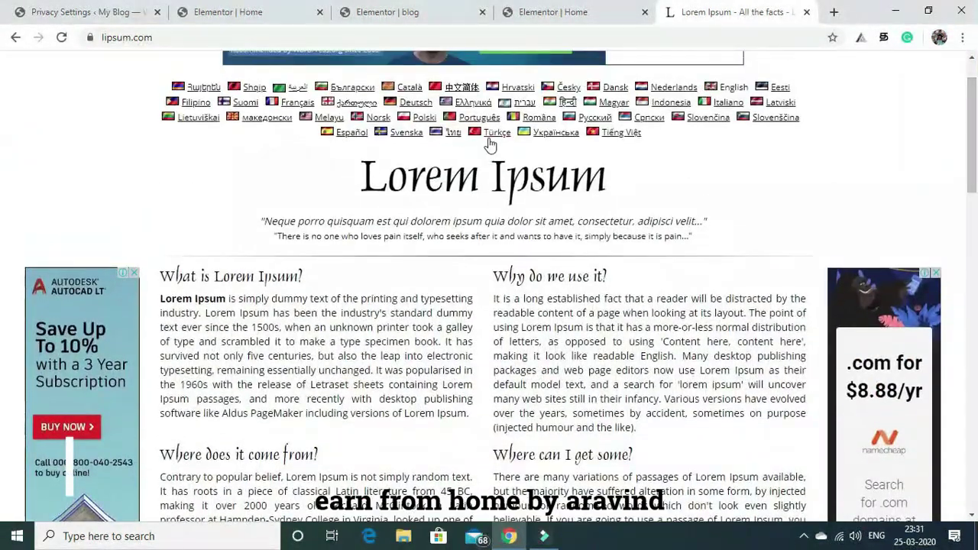
pyautogui.moveTo(343, 174); pyautogui.dragTo(611, 190)
pyautogui.hotkey('ctrl', 'c')
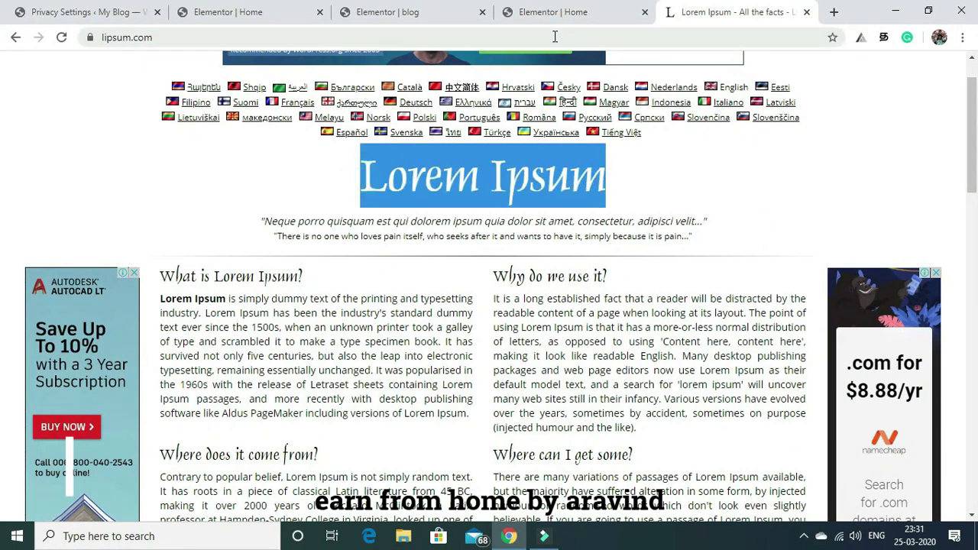
pyautogui.click(544, 10)
# Change the post heading's title to the pasted 'Lorem Ipsum'.
pyautogui.click(387, 9)
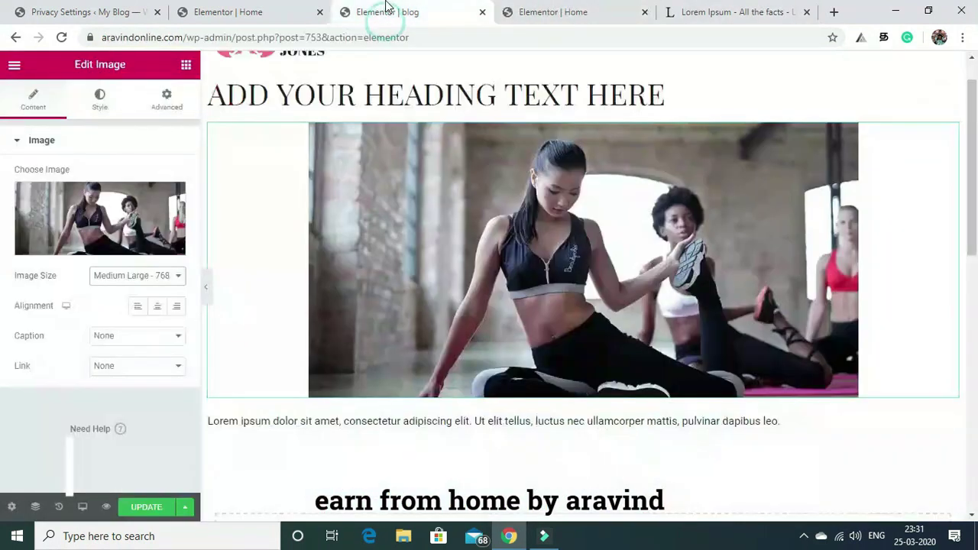
pyautogui.click(671, 93)
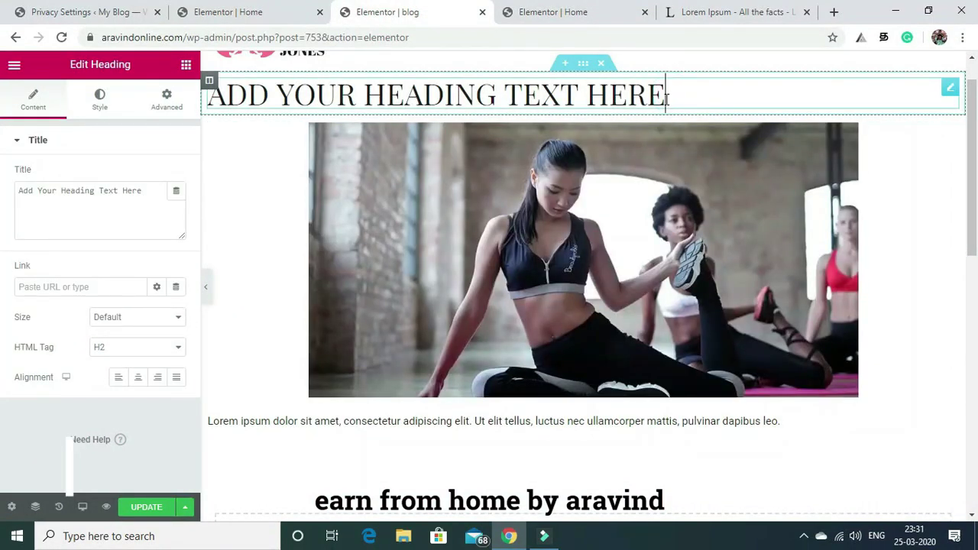
pyautogui.click(145, 192)
pyautogui.press('BackSpace')
pyautogui.press('BackSpace')
pyautogui.press('BackSpace')
pyautogui.press('BackSpace')
pyautogui.press('BackSpace')
pyautogui.press('BackSpace')
pyautogui.press('BackSpace')
pyautogui.press('BackSpace')
pyautogui.press('BackSpace')
pyautogui.press('BackSpace')
pyautogui.press('BackSpace')
pyautogui.press('BackSpace')
pyautogui.press('BackSpace')
pyautogui.press('BackSpace')
pyautogui.press('BackSpace')
pyautogui.press('BackSpace')
pyautogui.press('BackSpace')
pyautogui.press('BackSpace')
pyautogui.press('BackSpace')
pyautogui.press('BackSpace')
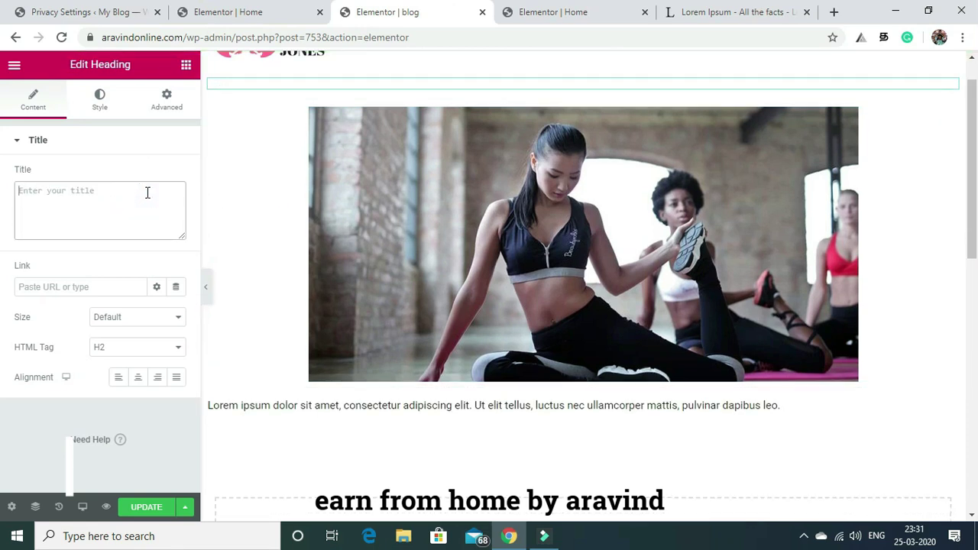
pyautogui.hotkey('ctrl', 'v')
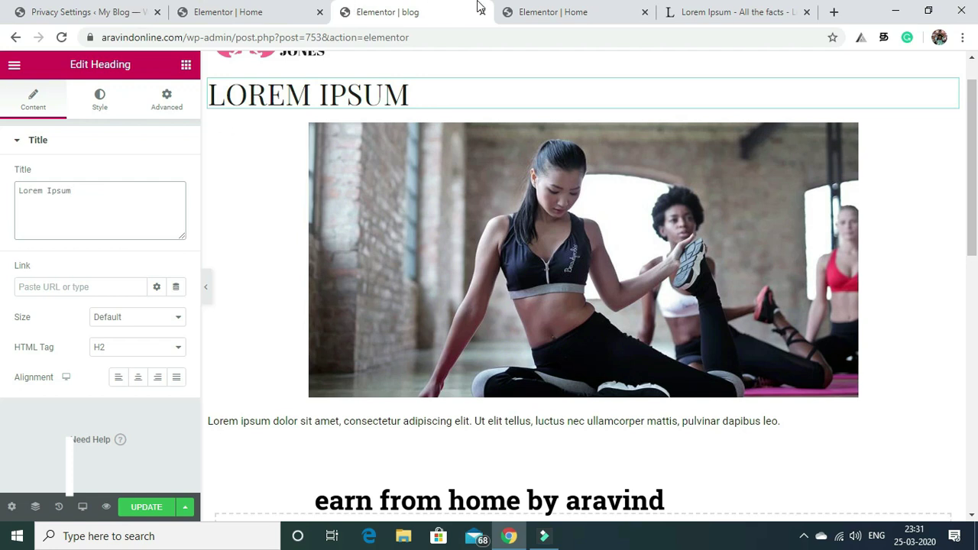
# Copy the Lorem Ipsum paragraphs from lipsum.com into the Text Editor widget.
pyautogui.click(718, 14)
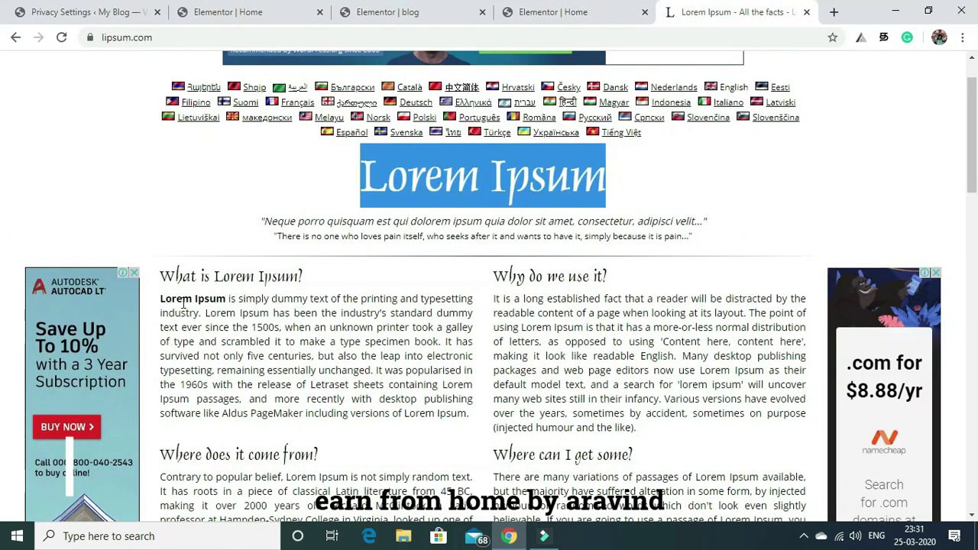
pyautogui.moveTo(162, 298); pyautogui.dragTo(461, 493)
pyautogui.hotkey('ctrl', 'c')
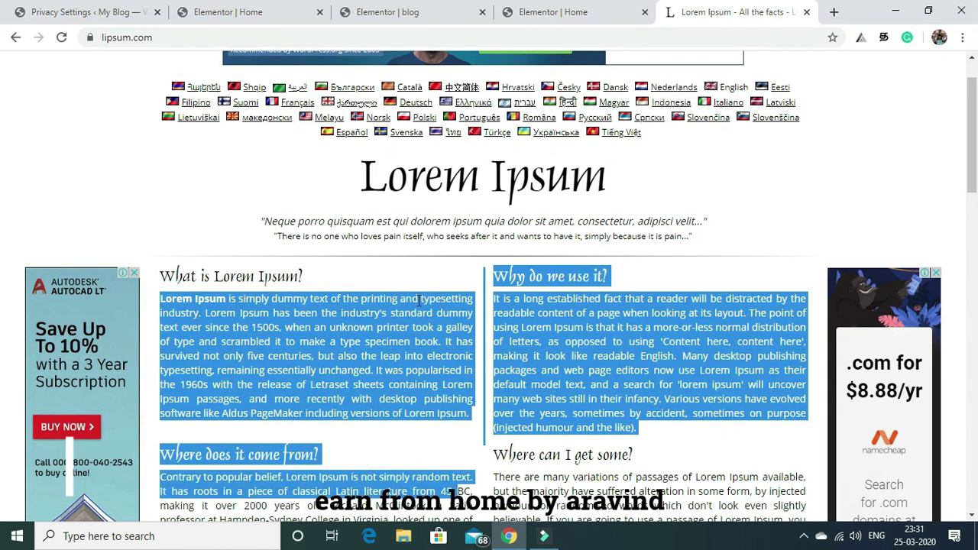
pyautogui.click(535, 11)
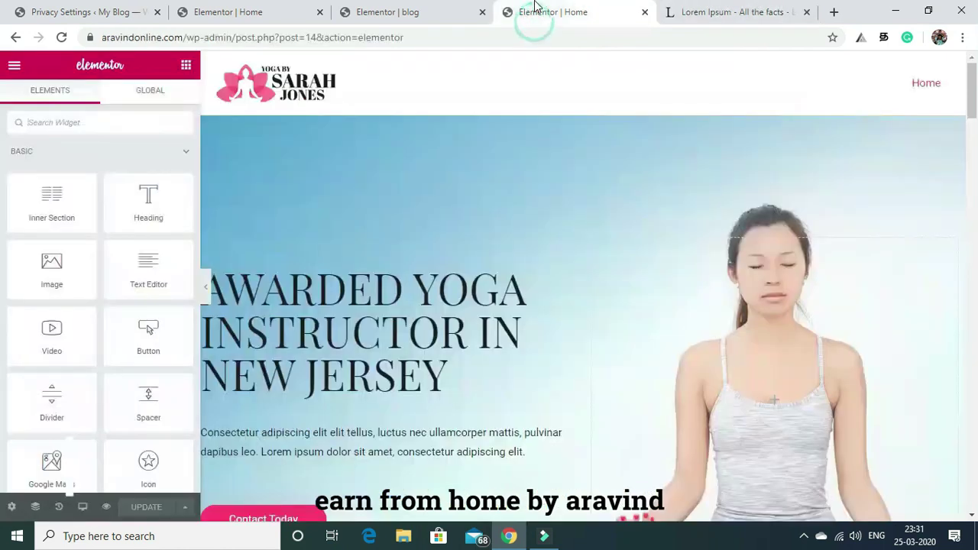
pyautogui.click(389, 9)
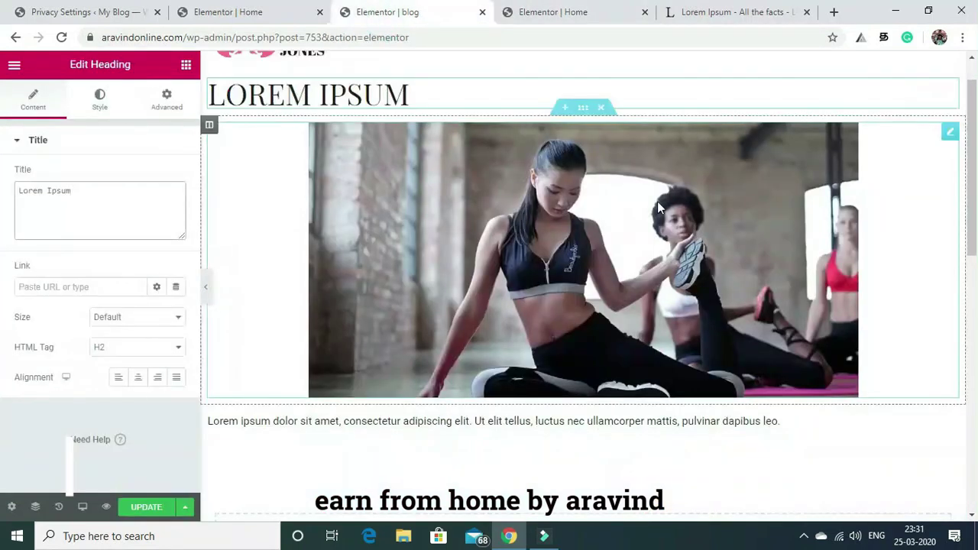
pyautogui.moveTo(973, 142); pyautogui.dragTo(954, 228)
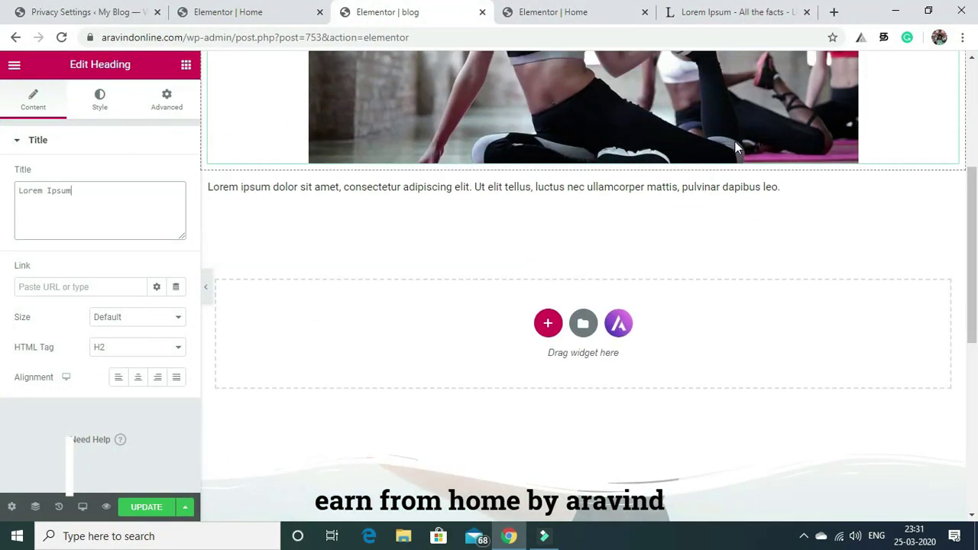
pyautogui.click(799, 197)
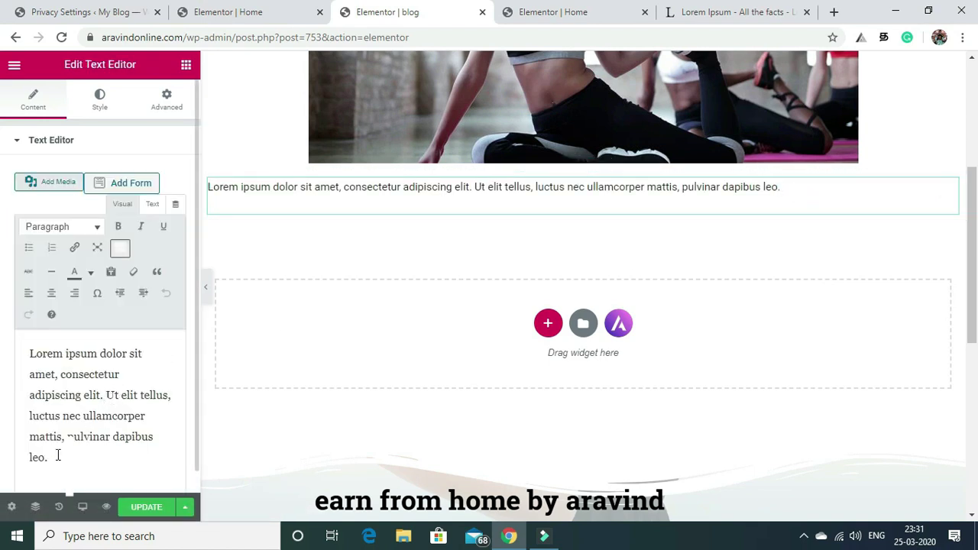
pyautogui.hotkey('ctrl', 'v')
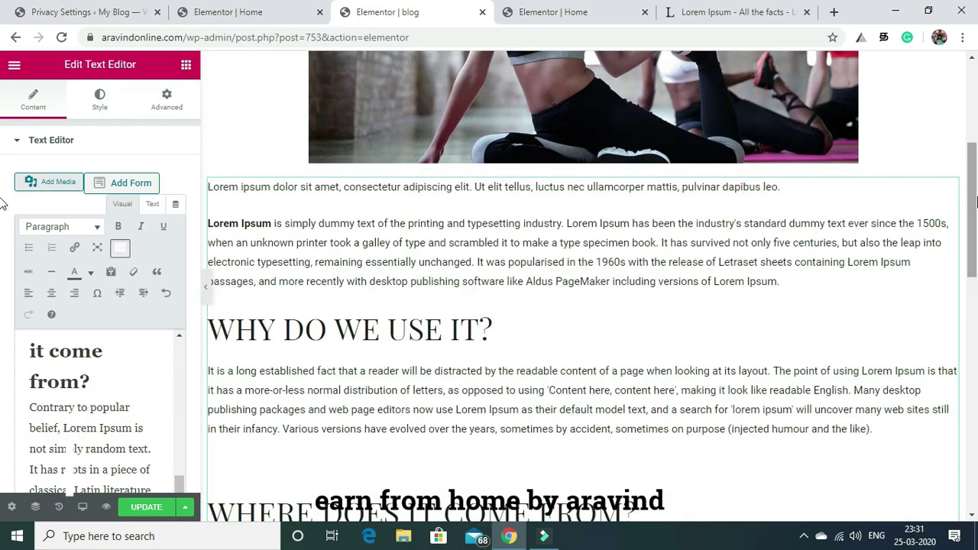
# Save the post with Update.
pyautogui.scroll(-1, 972, 283)
pyautogui.moveTo(973, 282); pyautogui.dragTo(976, 19)
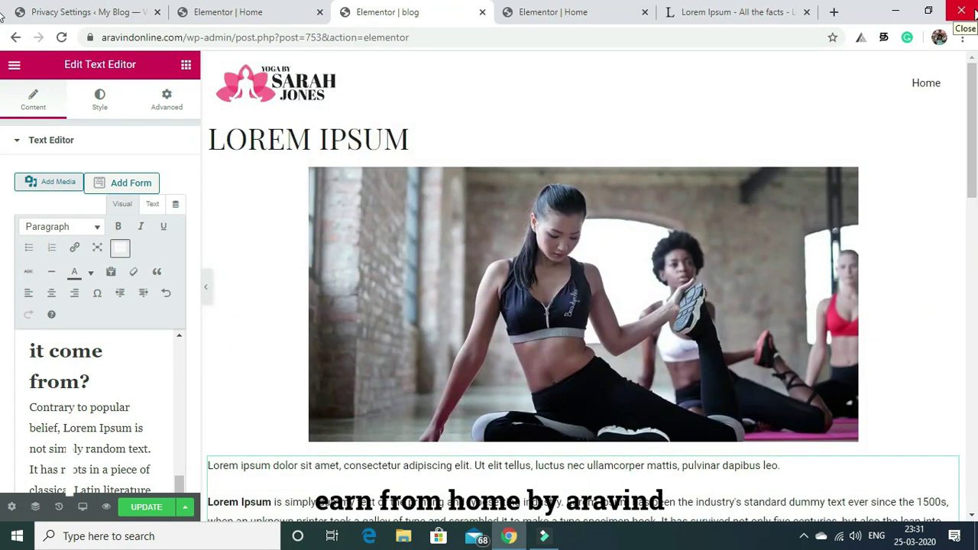
pyautogui.click(146, 510)
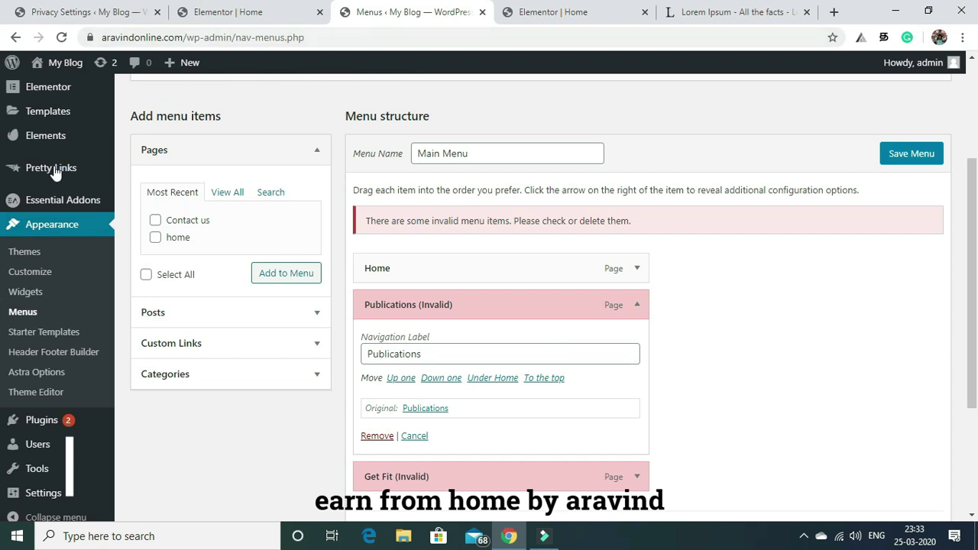
# Glance at the Elementor Home editor, then return to Appearance > Menus and scroll to Main Menu's top.
pyautogui.moveTo(54, 168)
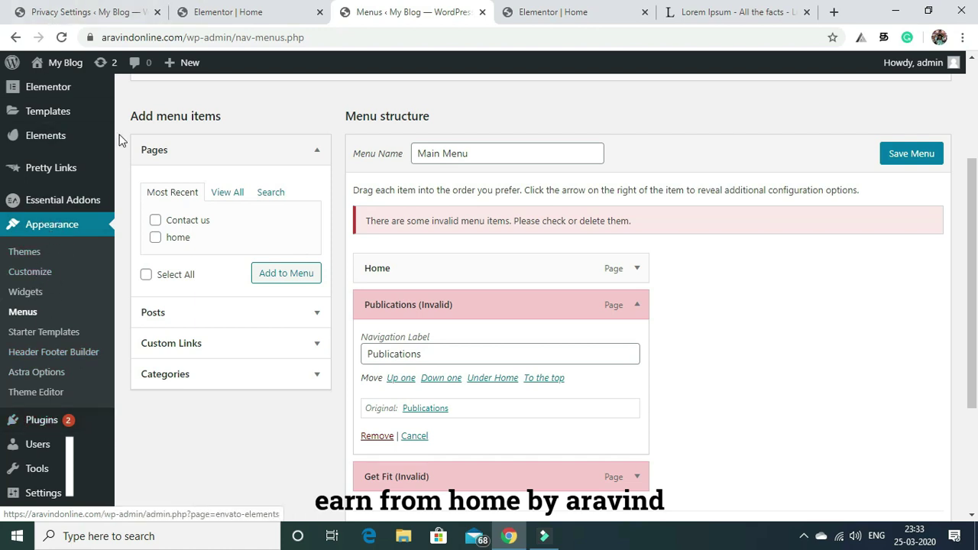
pyautogui.click(543, 11)
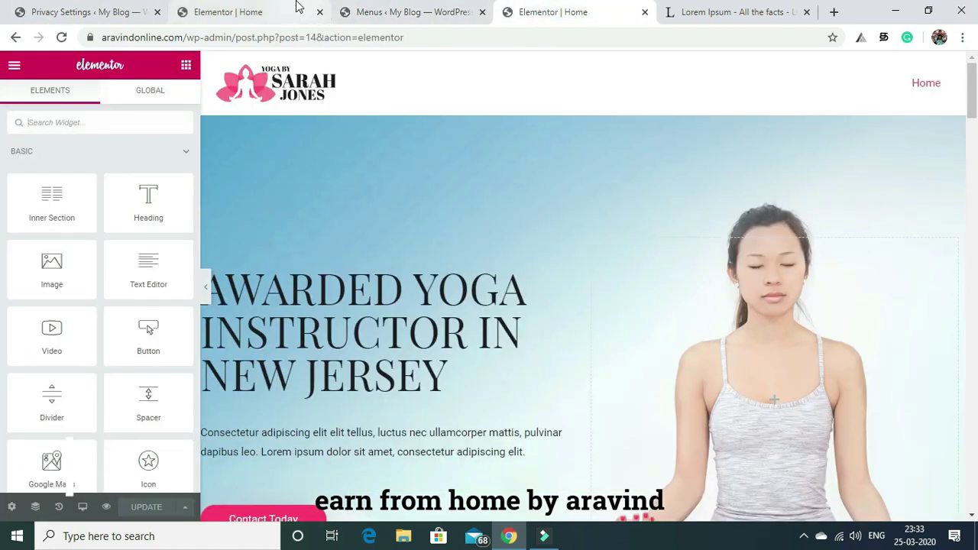
pyautogui.click(297, 11)
pyautogui.click(386, 10)
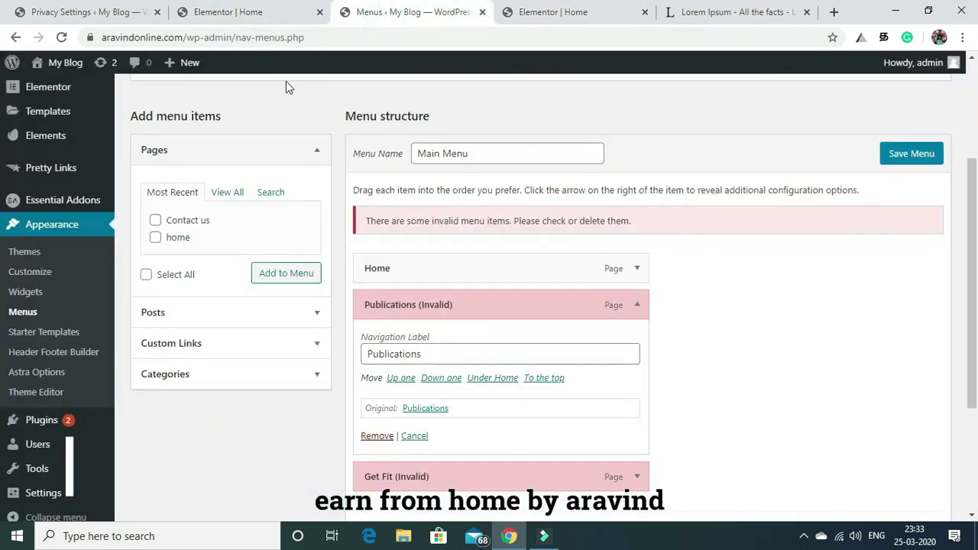
pyautogui.moveTo(59, 105)
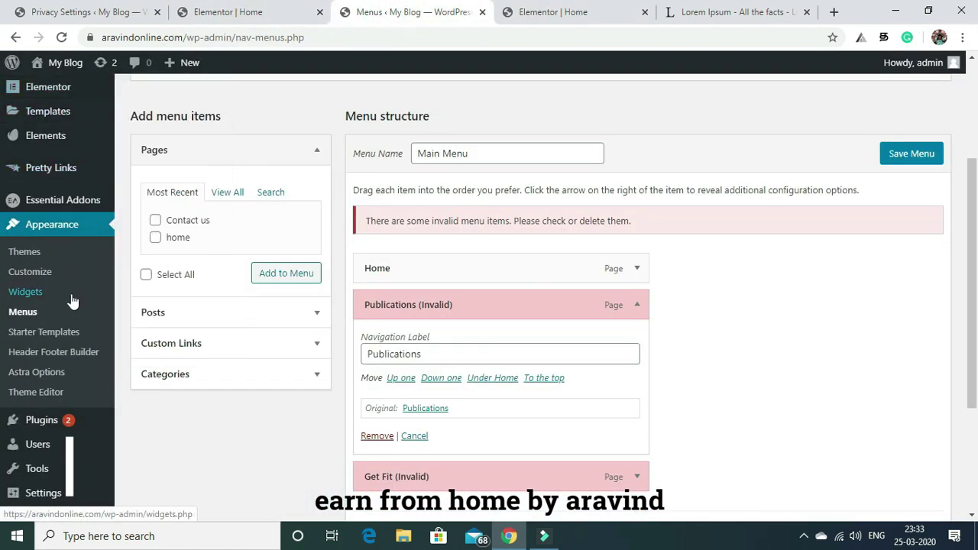
pyautogui.moveTo(65, 181)
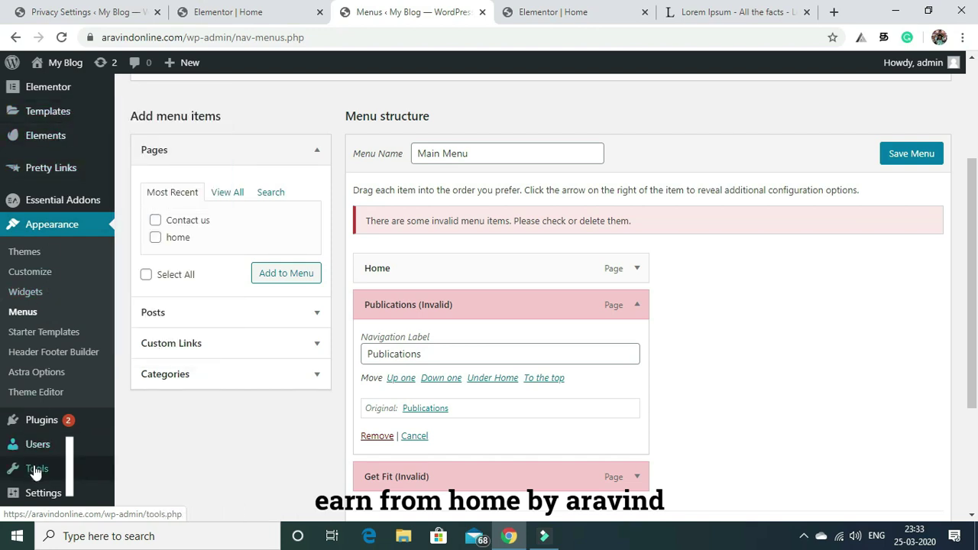
pyautogui.scroll(3, 972, 209)
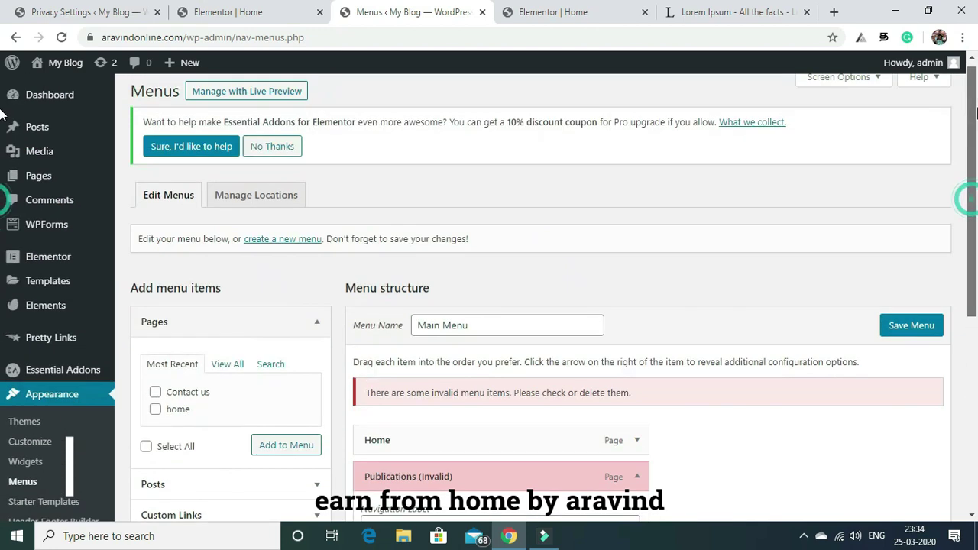
# Leave Menus for All Pages, open the 'blog' page and choose Edit with Elementor.
pyautogui.click(139, 178)
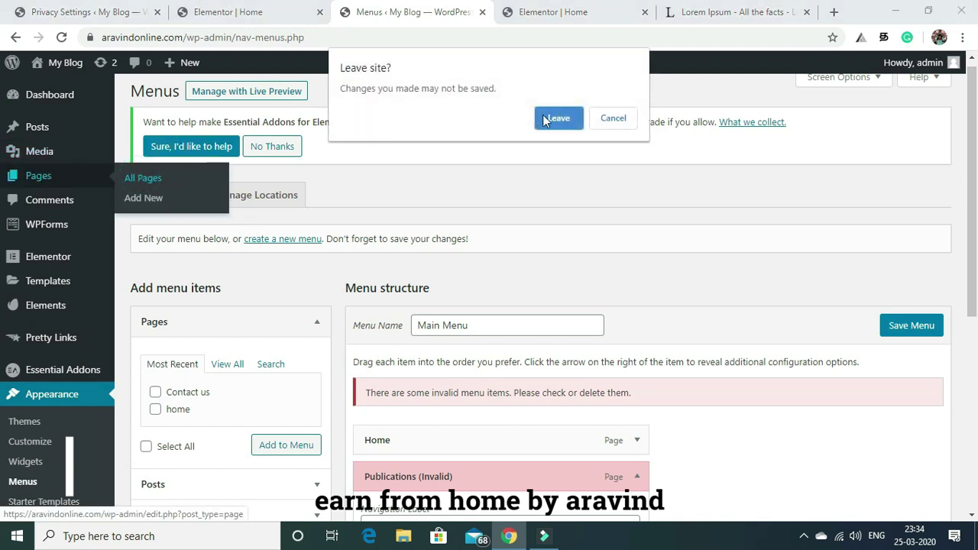
pyautogui.click(545, 119)
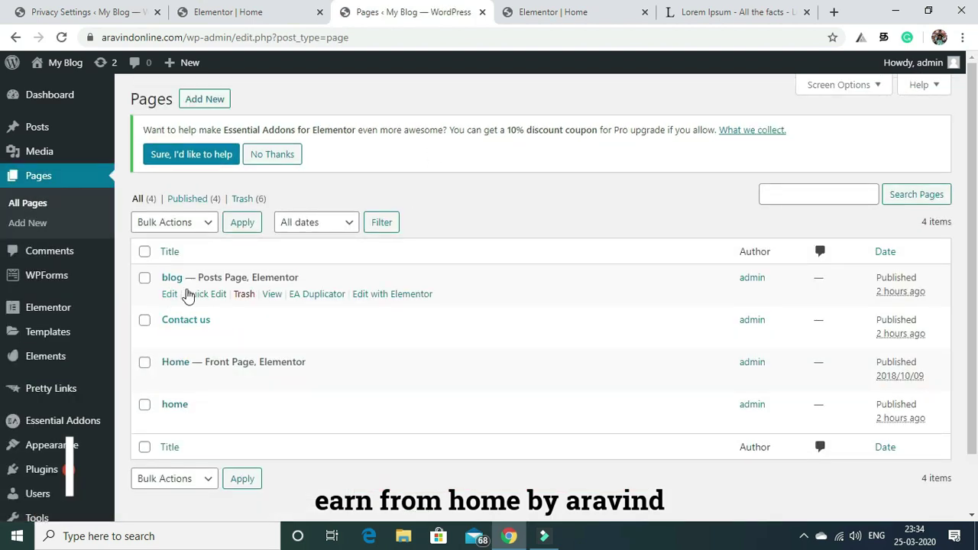
pyautogui.click(172, 278)
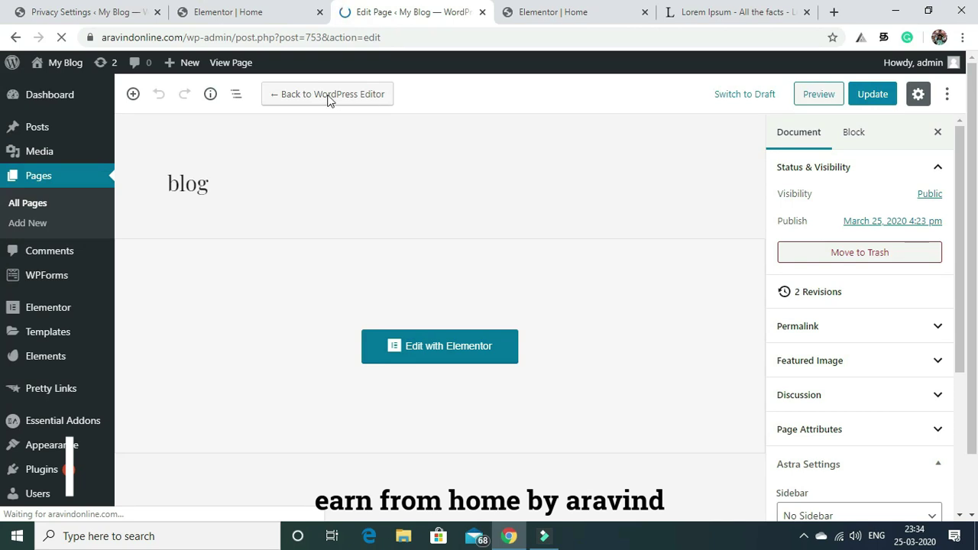
pyautogui.click(437, 353)
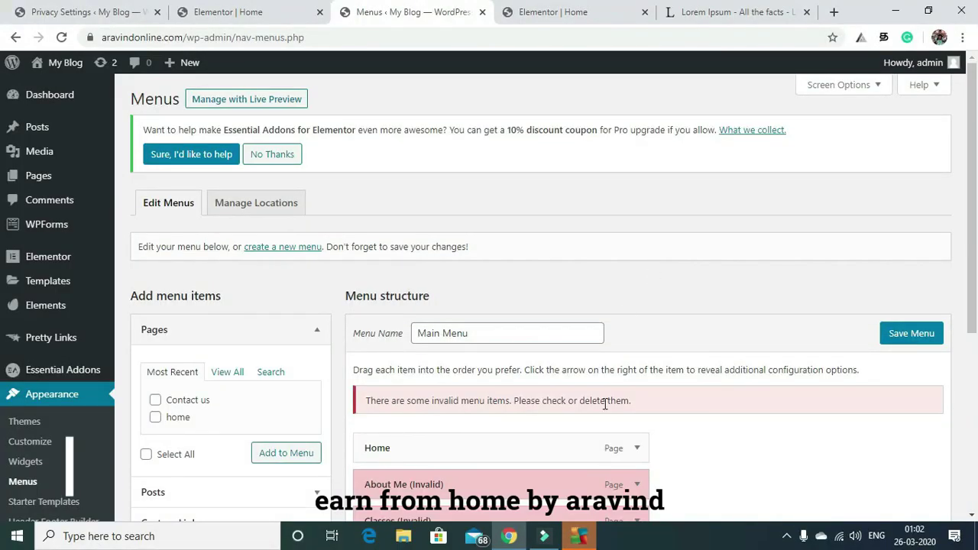
# Remove the invalid About Me, Classes, Publications and Get Fit items from Main Menu.
pyautogui.scroll(-3, 489, 306)
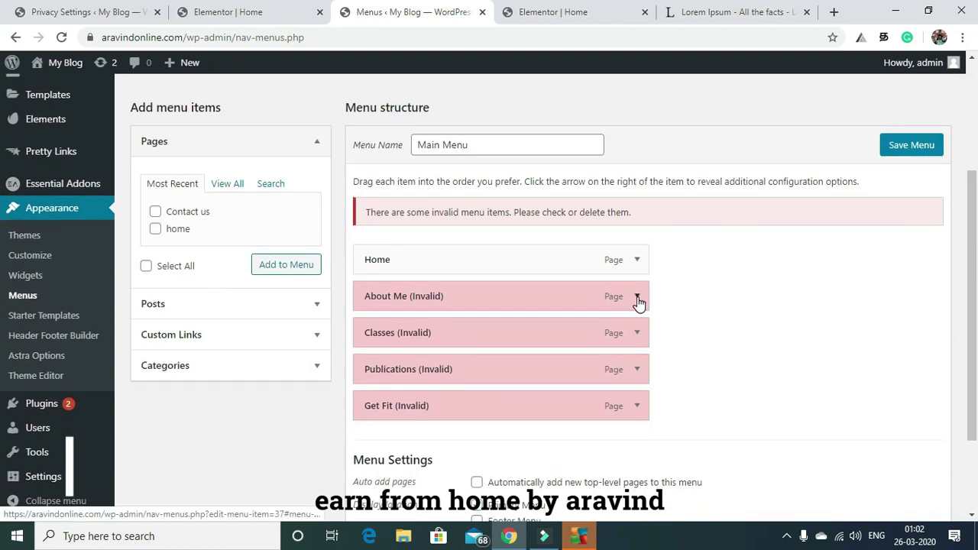
pyautogui.click(638, 297)
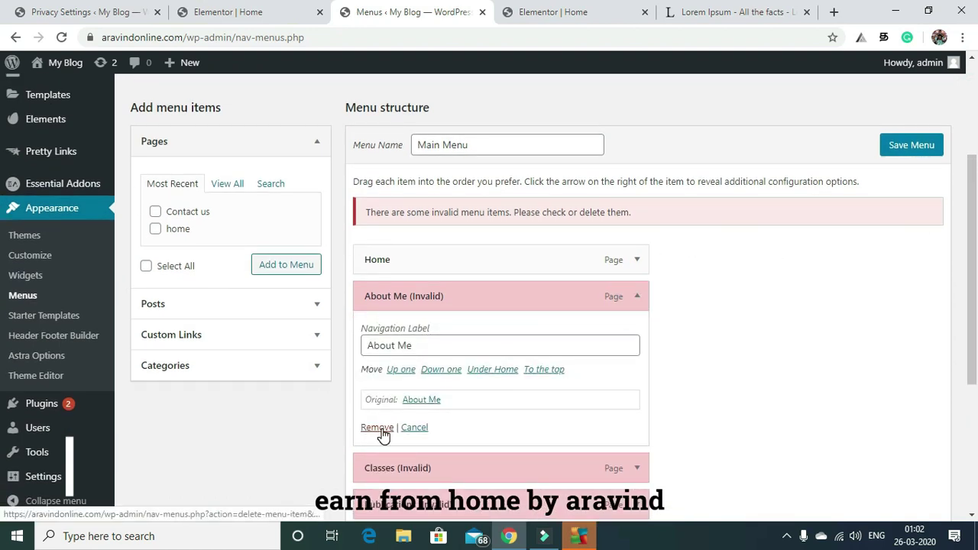
pyautogui.click(381, 430)
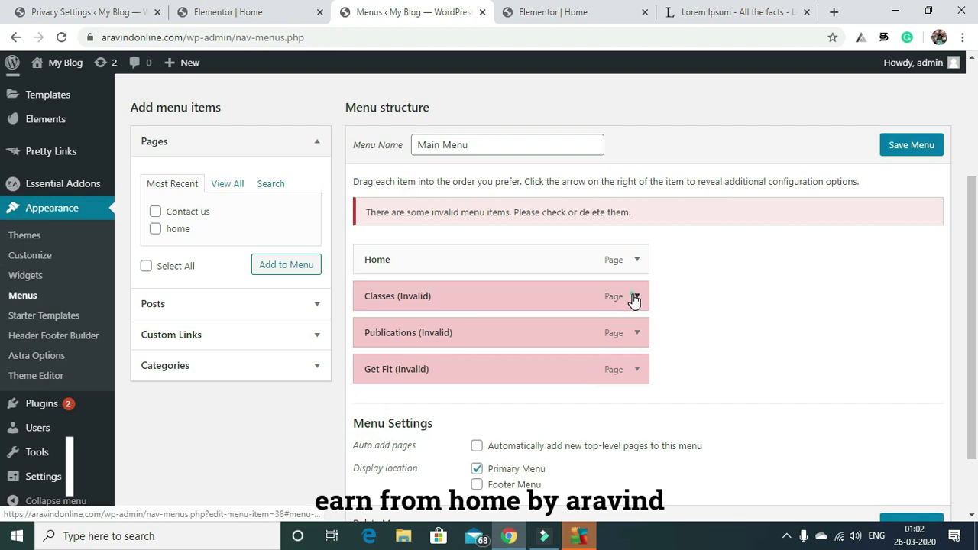
pyautogui.click(638, 297)
pyautogui.click(377, 430)
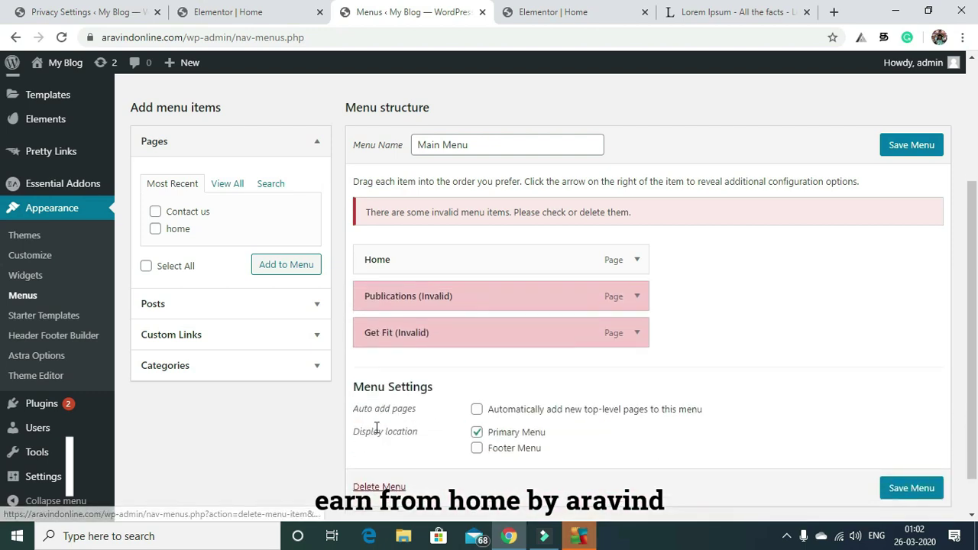
pyautogui.click(647, 300)
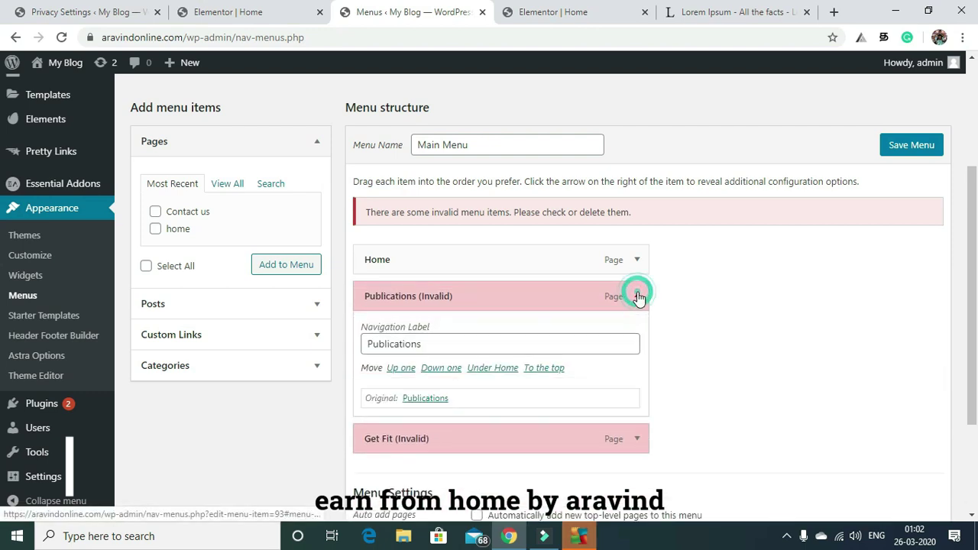
pyautogui.click(377, 428)
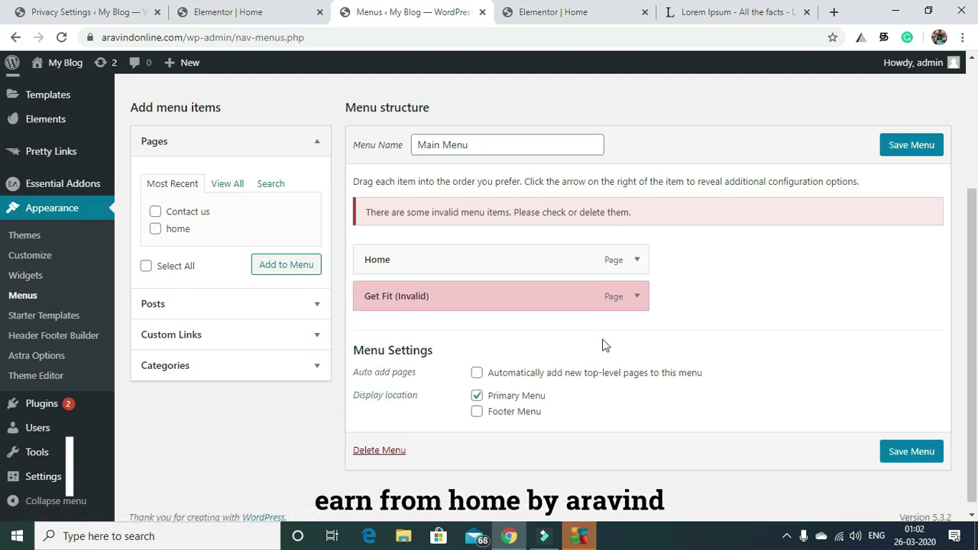
pyautogui.click(639, 298)
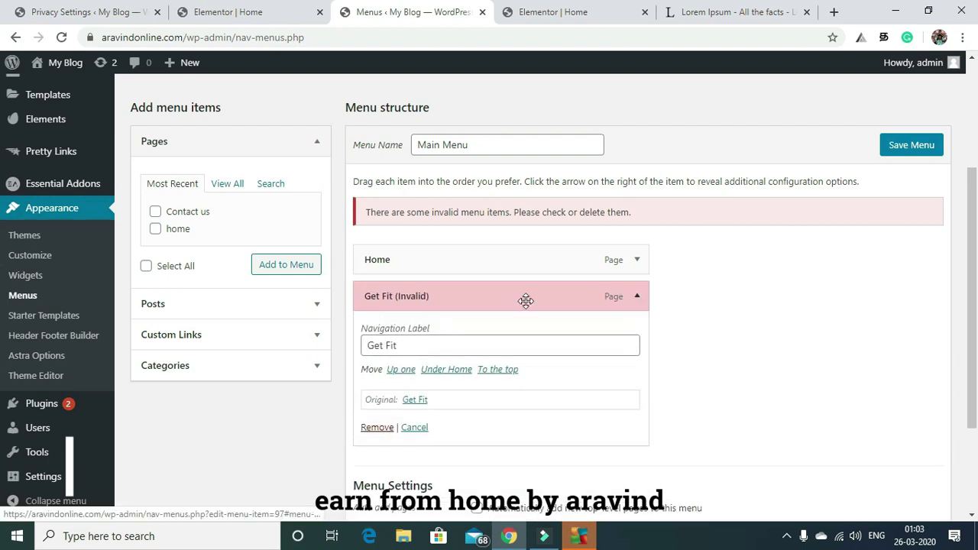
pyautogui.click(373, 428)
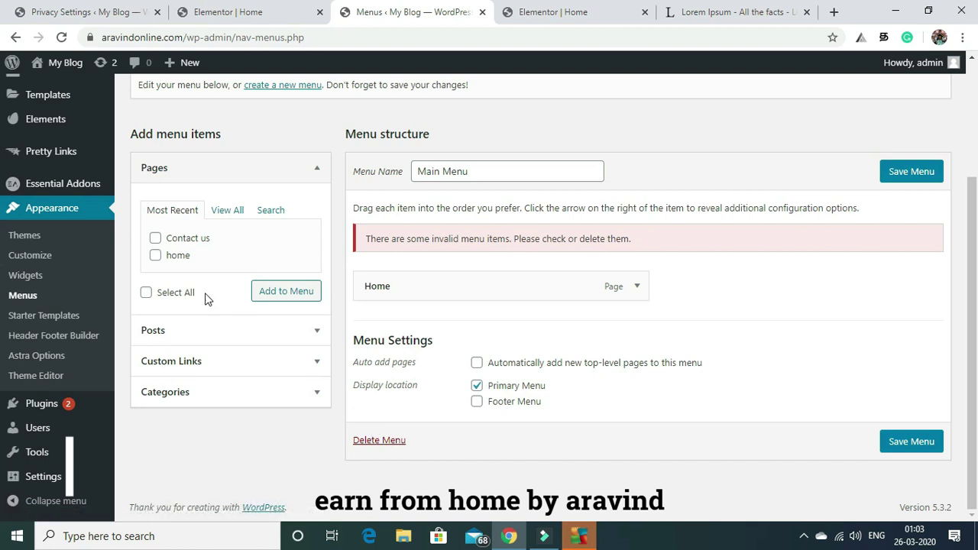
# Add 'blog — Posts Page' from the Pages list to Main Menu and save the menu.
pyautogui.click(227, 211)
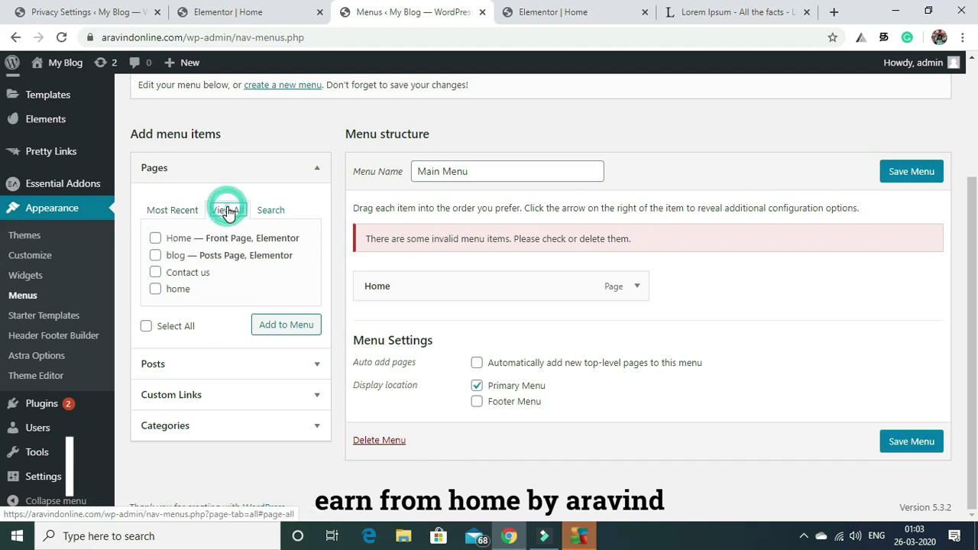
pyautogui.click(156, 257)
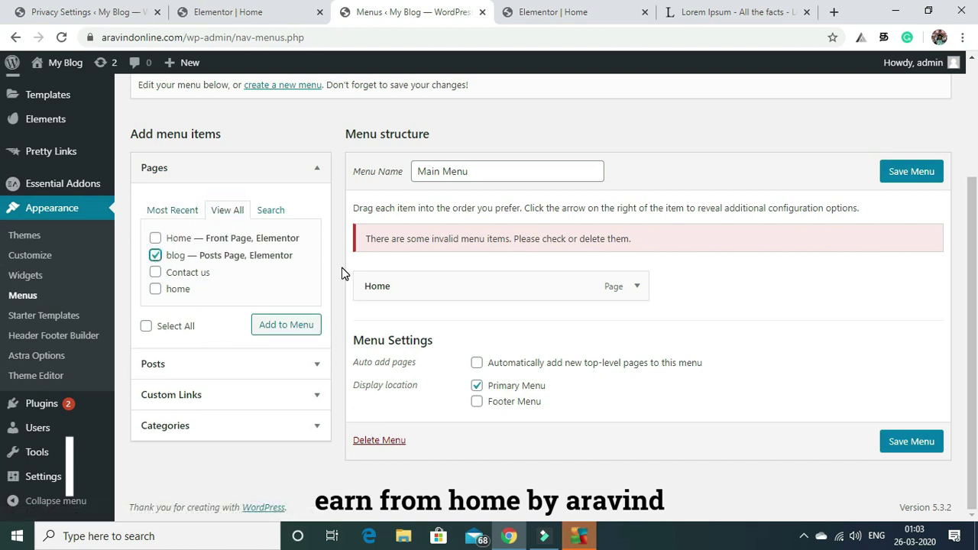
pyautogui.click(279, 327)
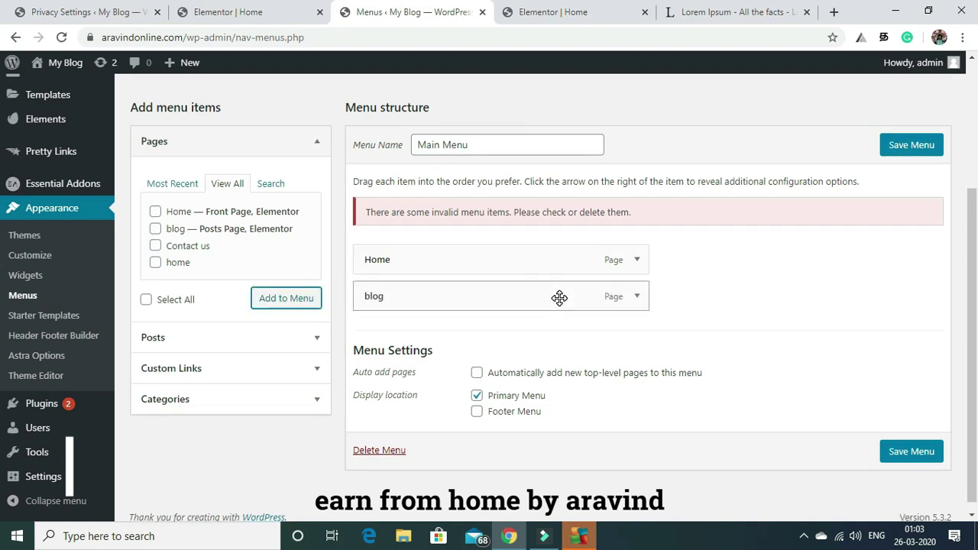
pyautogui.click(766, 262)
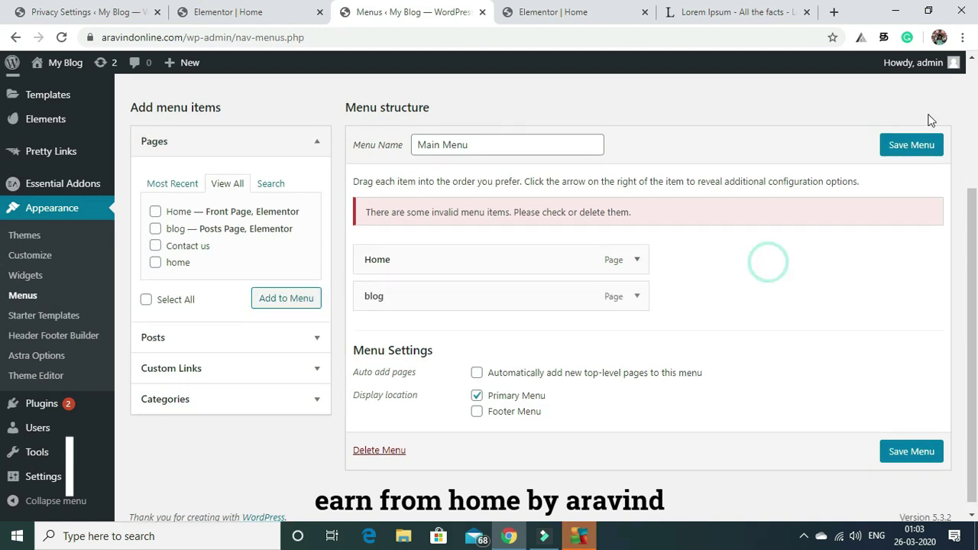
pyautogui.click(906, 149)
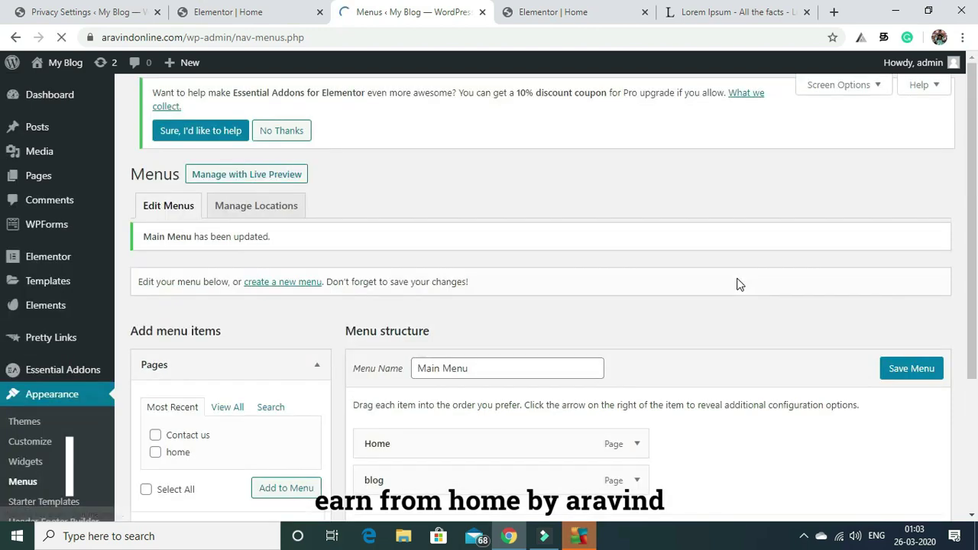
pyautogui.moveTo(976, 125); pyautogui.dragTo(976, 264)
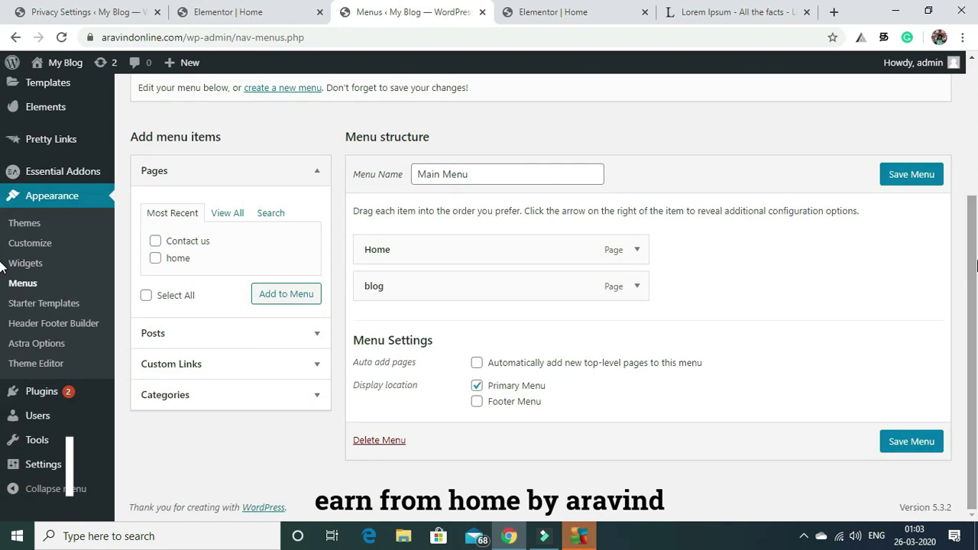
pyautogui.click(913, 175)
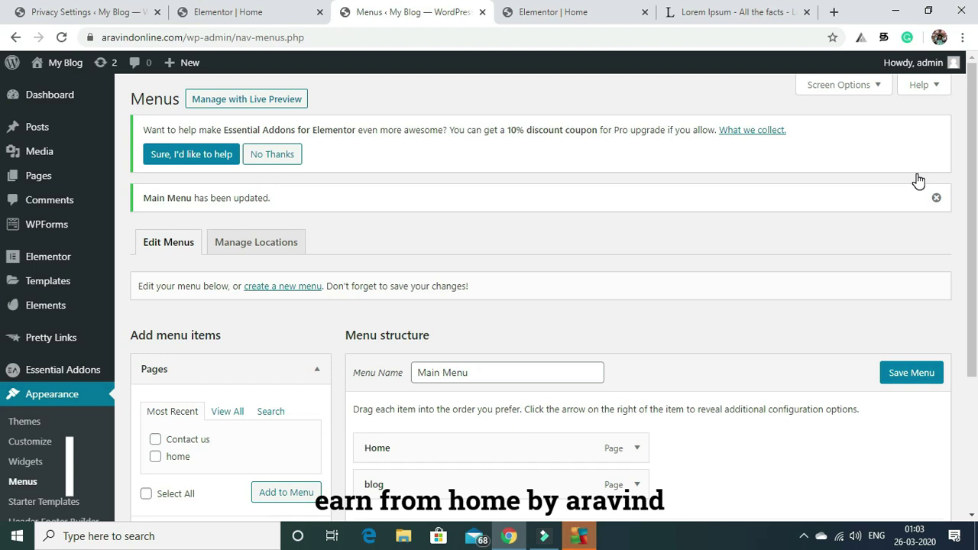
pyautogui.scroll(-3, 975, 96)
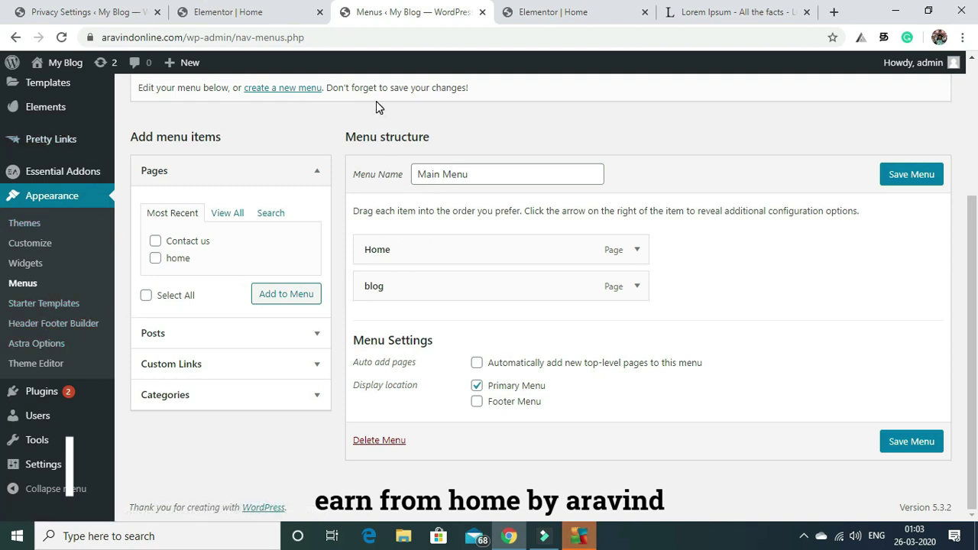
# Visit the live site, view the blog page listing Hello World!, then return to the Dashboard.
pyautogui.rightClick(68, 61)
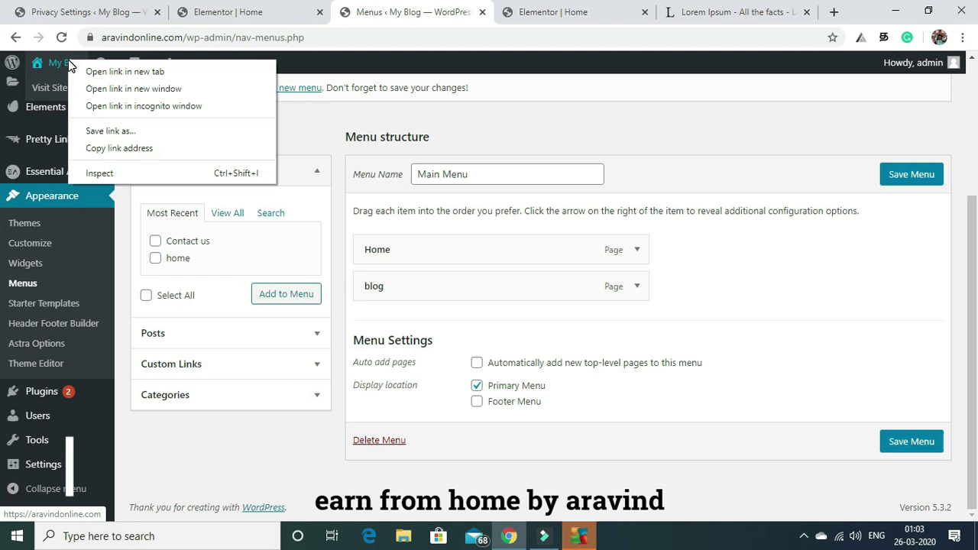
pyautogui.click(49, 88)
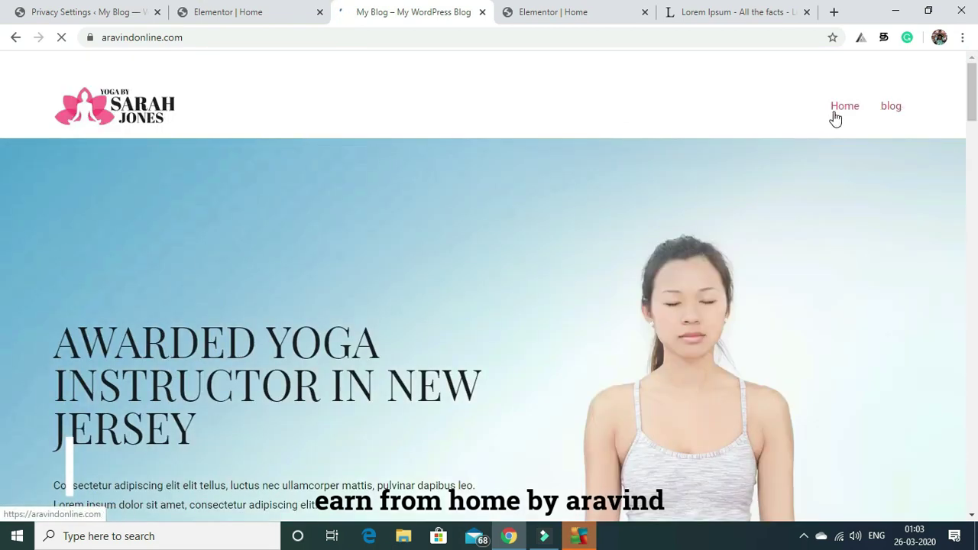
pyautogui.click(896, 110)
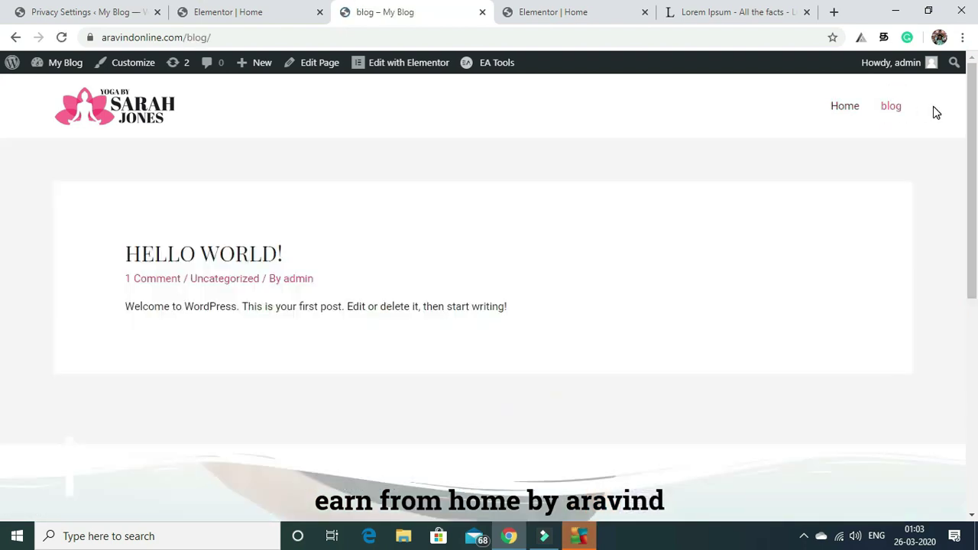
pyautogui.scroll(-6, 2, 115)
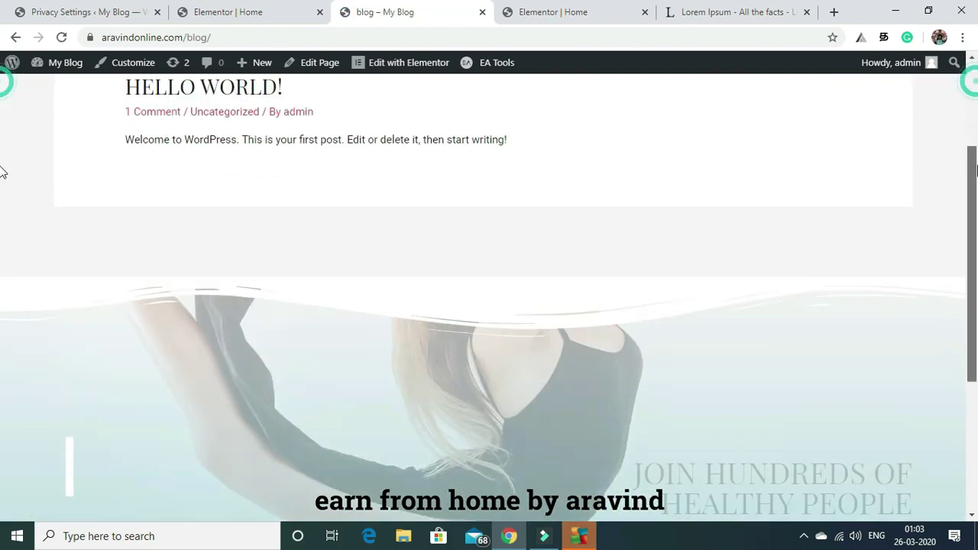
pyautogui.scroll(3, 2, 115)
pyautogui.scroll(3, 3, 114)
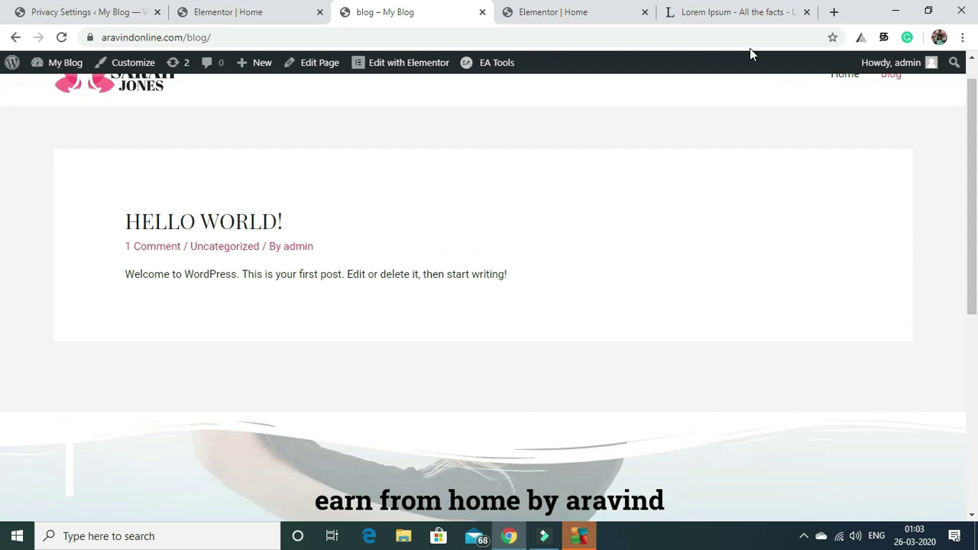
pyautogui.scroll(1, 2, 98)
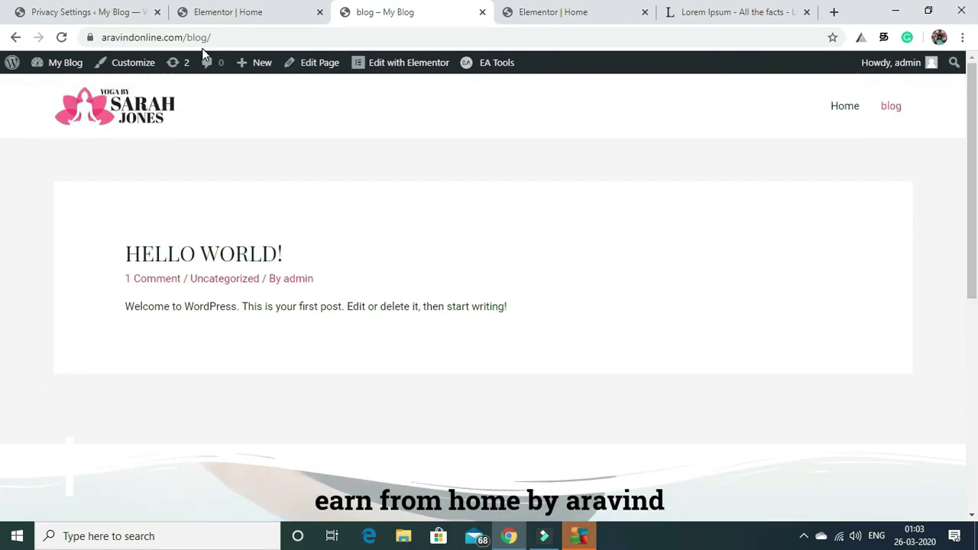
pyautogui.moveTo(82, 65)
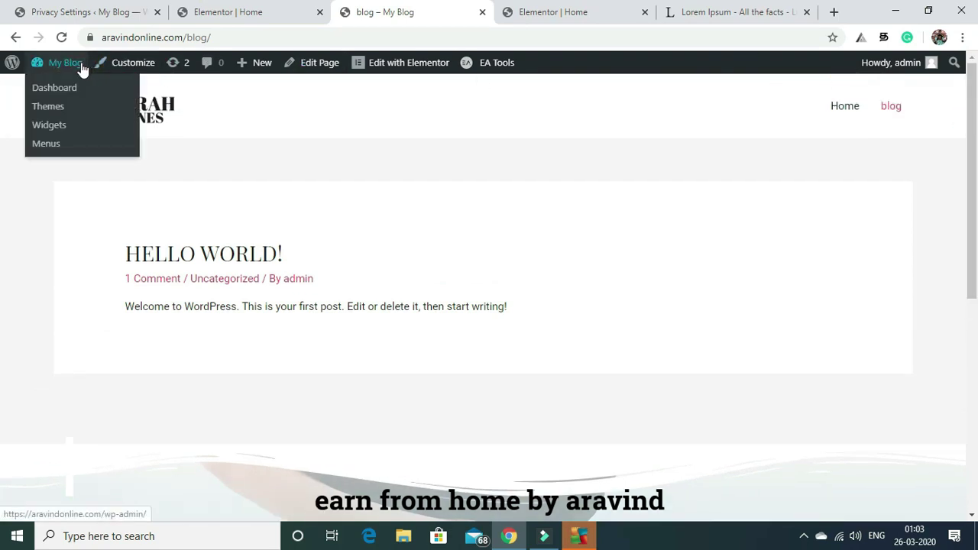
pyautogui.click(68, 90)
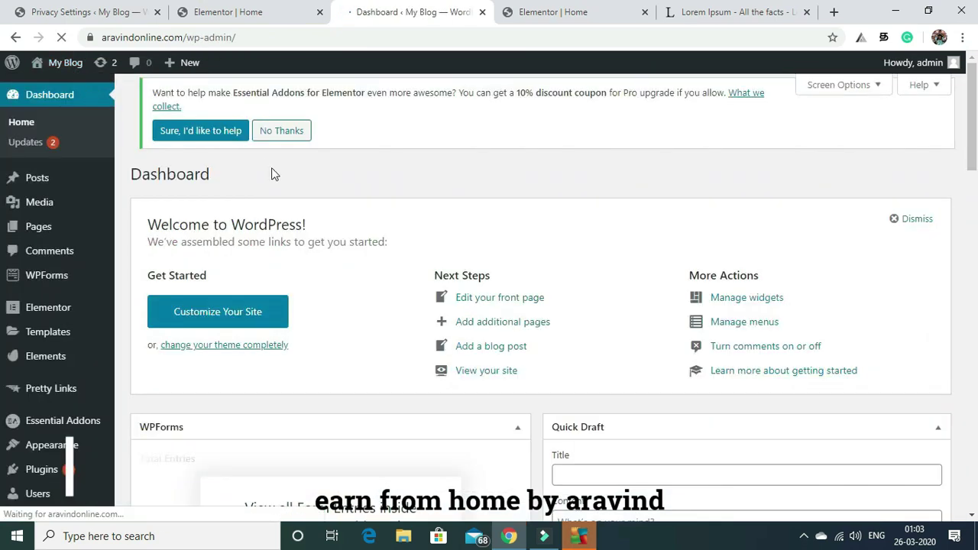
# From the Posts > All Posts list, which shows only Hello world!, start a new post with Add New.
pyautogui.moveTo(46, 229)
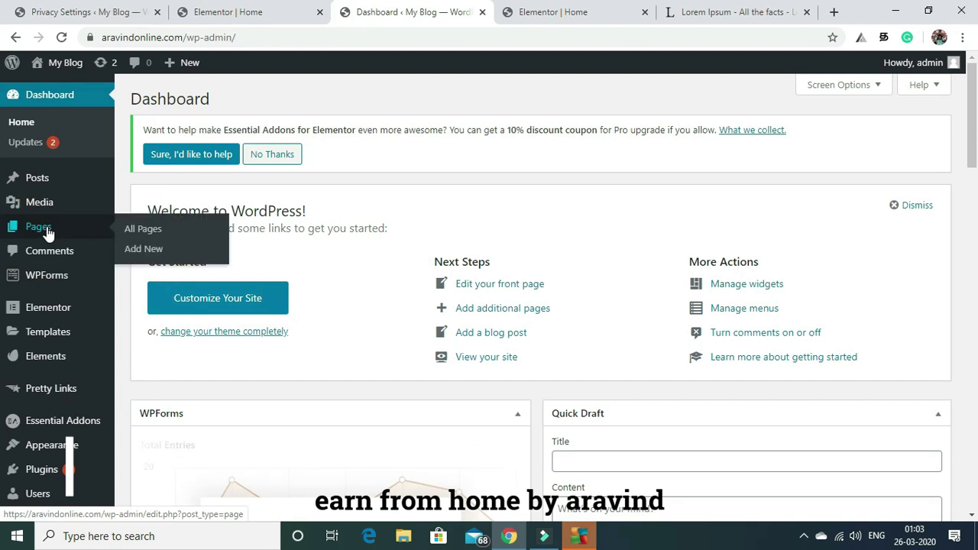
pyautogui.moveTo(975, 142); pyautogui.dragTo(869, 84)
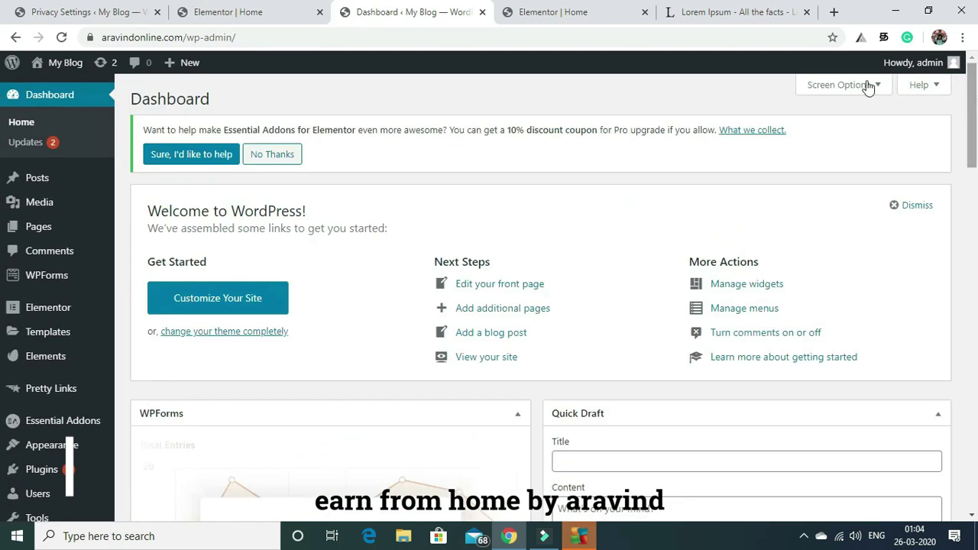
pyautogui.moveTo(43, 177)
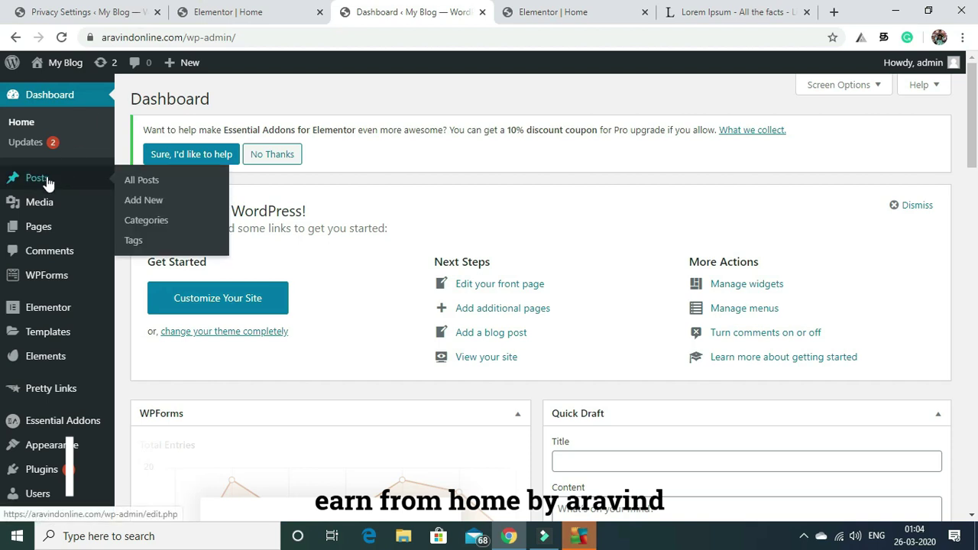
pyautogui.click(134, 183)
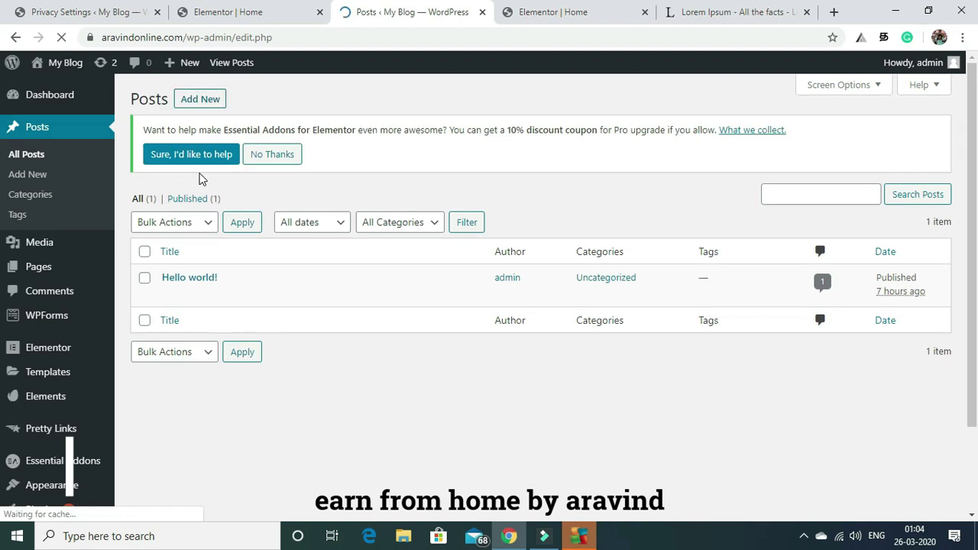
pyautogui.click(202, 101)
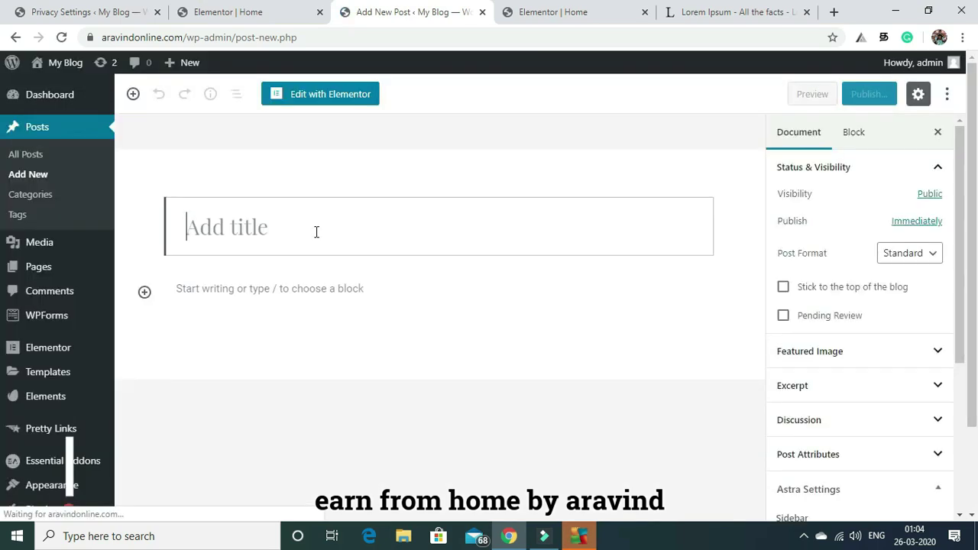
# Enter 'medidation' as the new post's title.
pyautogui.click(259, 234)
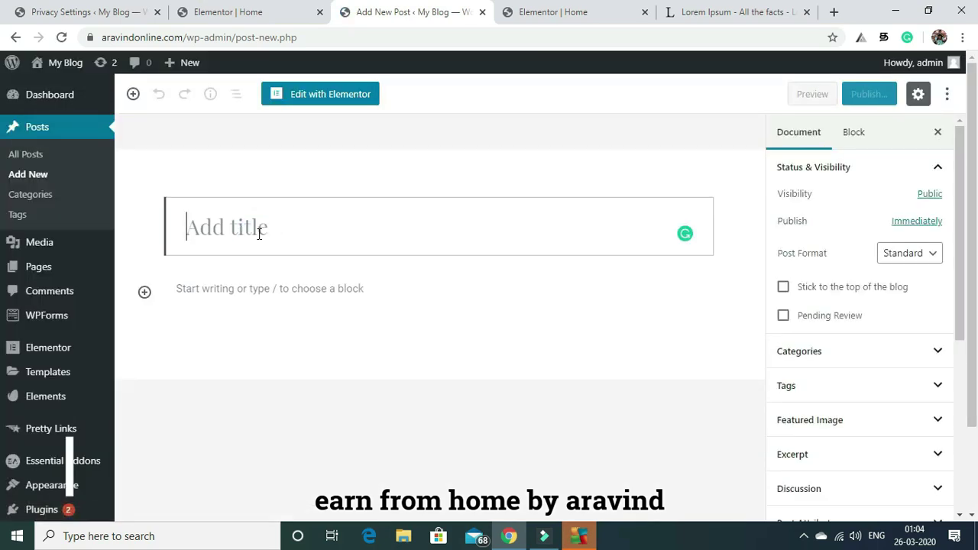
pyautogui.write('m')
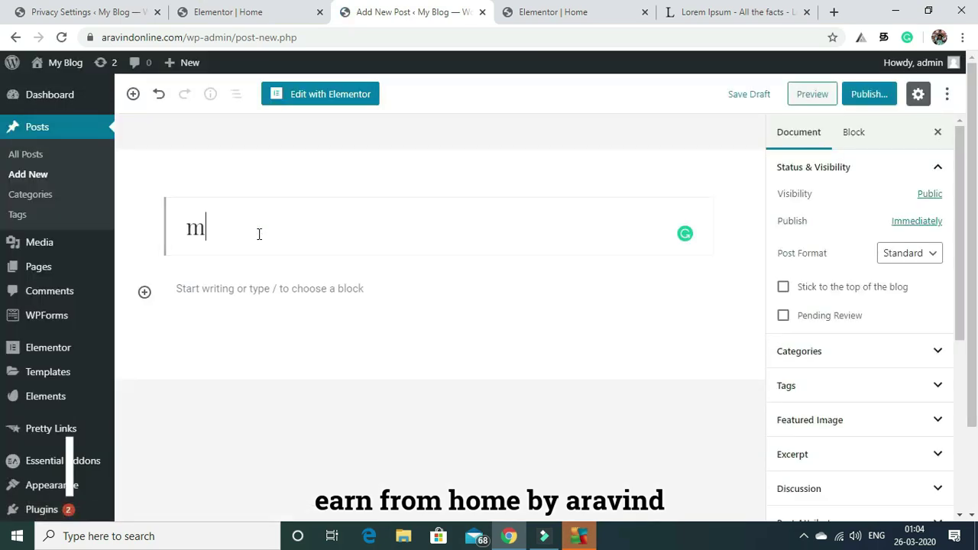
pyautogui.write('ediaation')
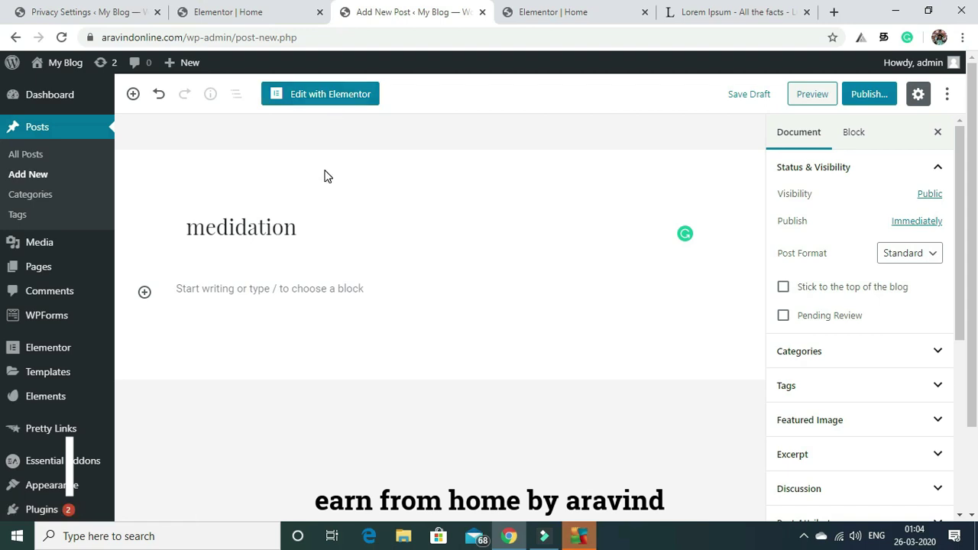
pyautogui.moveTo(961, 214); pyautogui.dragTo(976, 362)
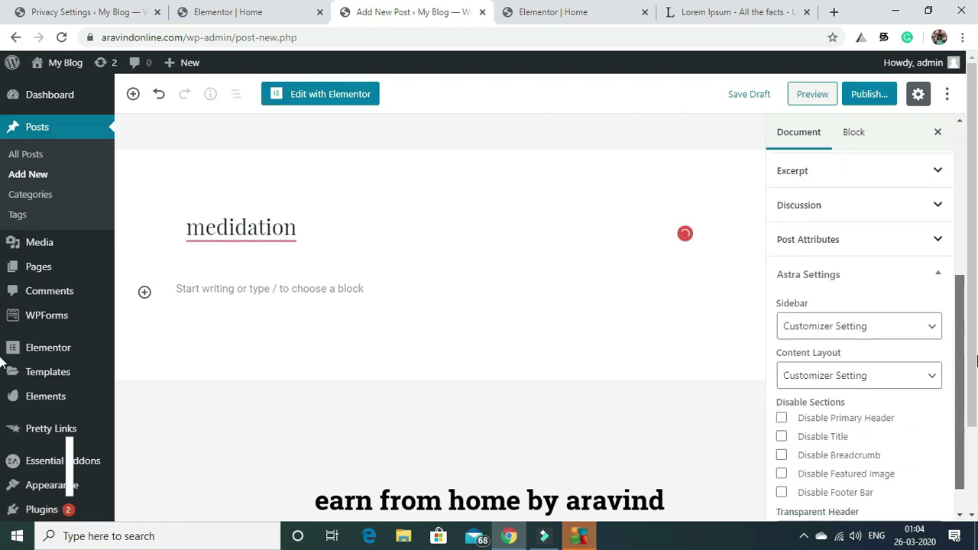
# In Astra Settings, set Sidebar to No Sidebar and Content Layout to Full Width / Stretched.
pyautogui.click(883, 327)
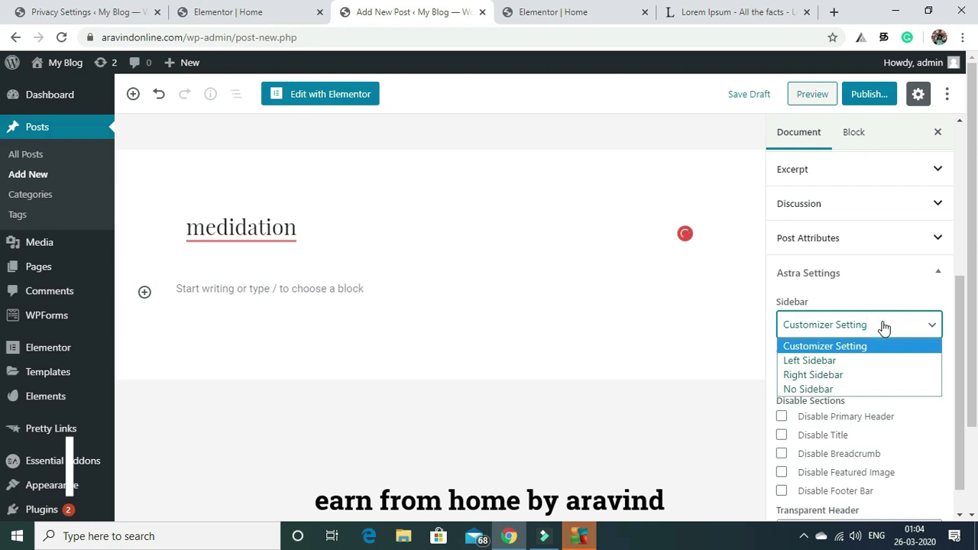
pyautogui.click(810, 390)
pyautogui.click(816, 376)
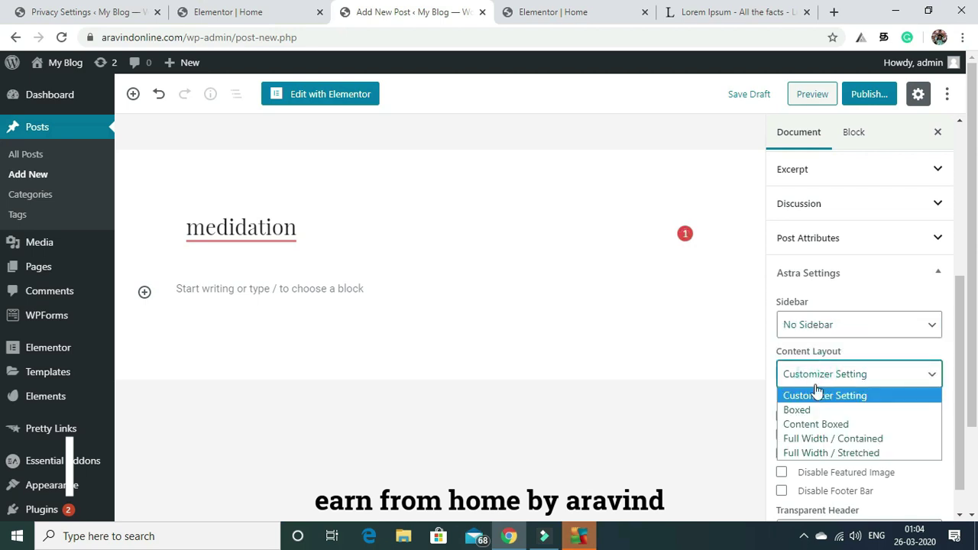
pyautogui.click(811, 454)
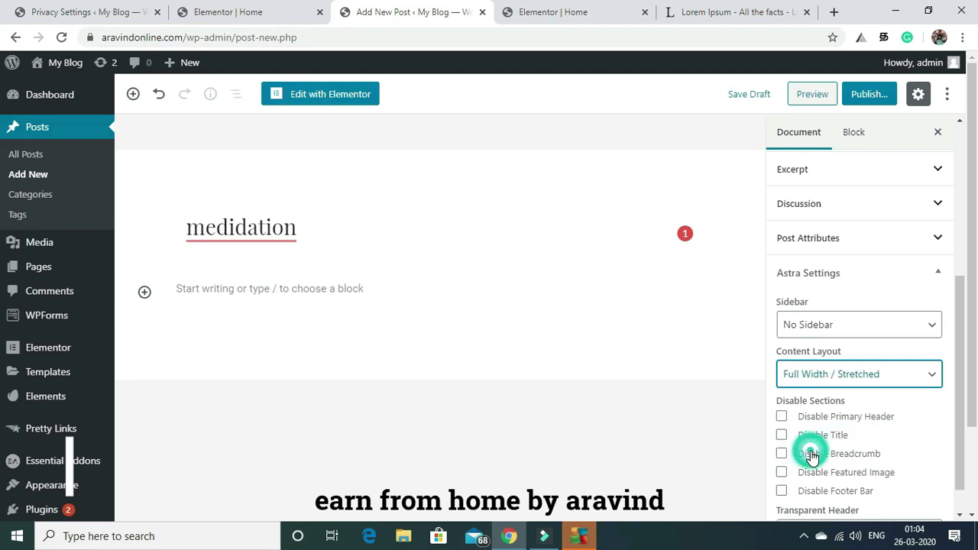
# Publish the post and confirm so it goes live.
pyautogui.click(625, 387)
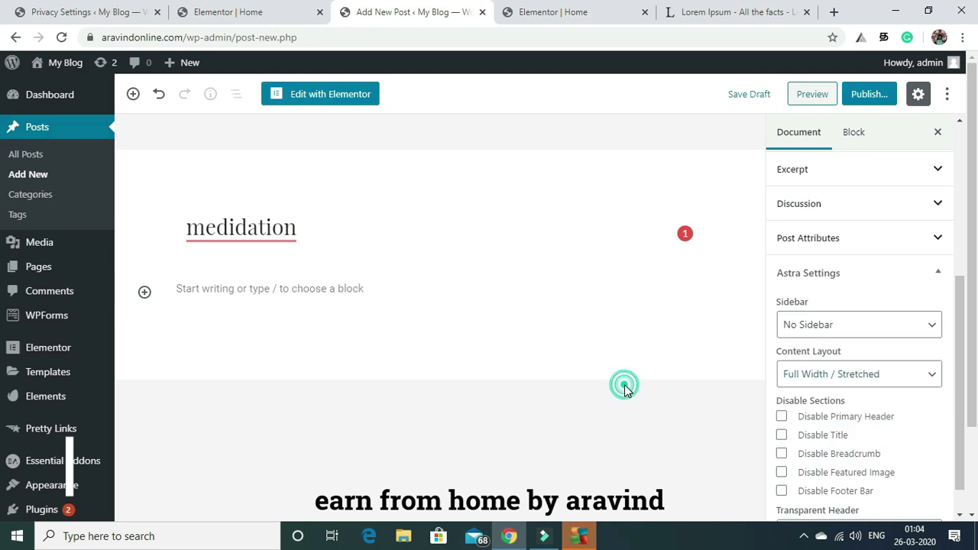
pyautogui.click(866, 98)
pyautogui.click(871, 98)
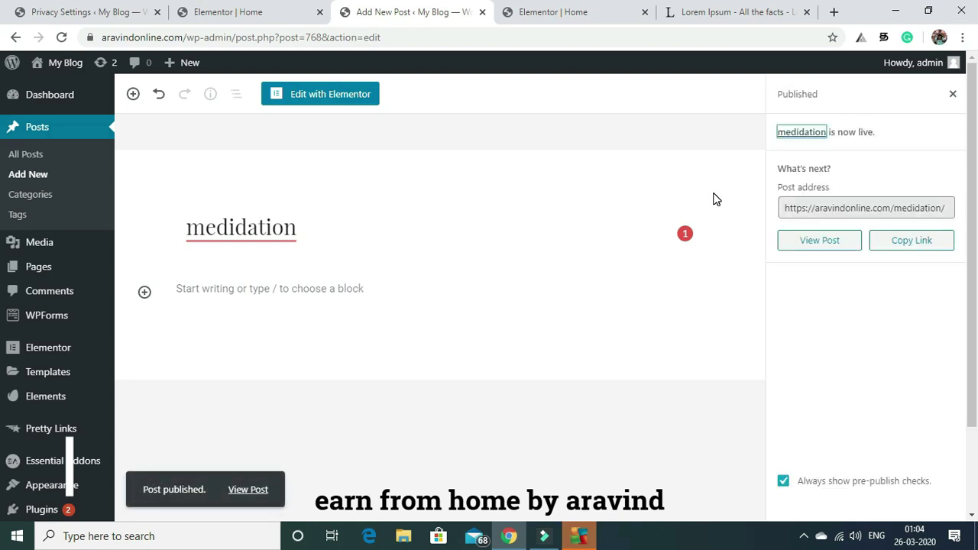
# Open the post with Edit with Elementor and add a single-column section beneath the title.
pyautogui.click(303, 96)
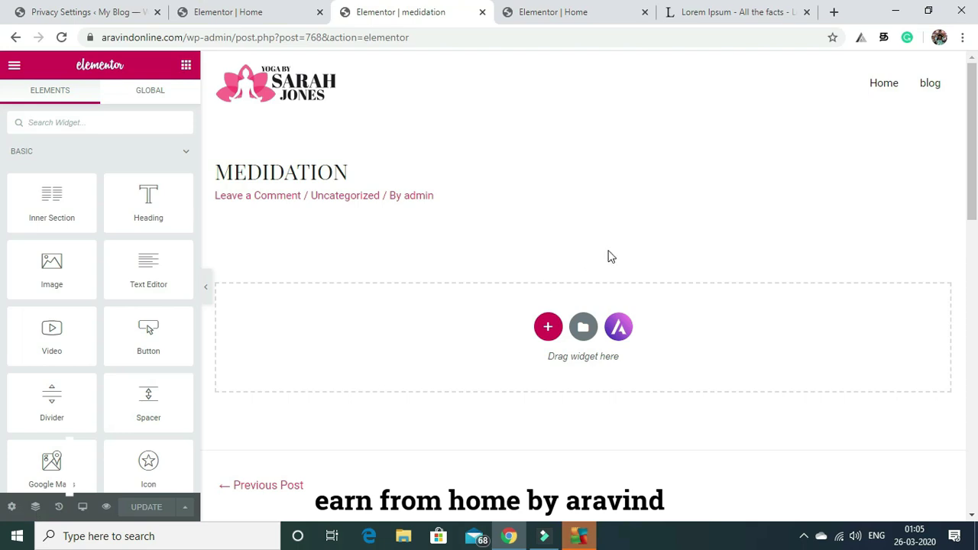
pyautogui.click(548, 328)
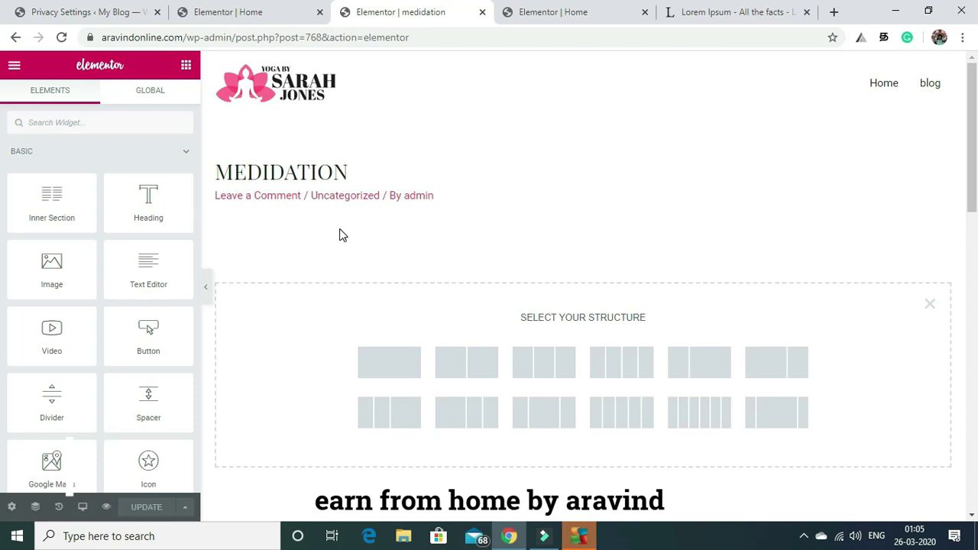
pyautogui.click(390, 361)
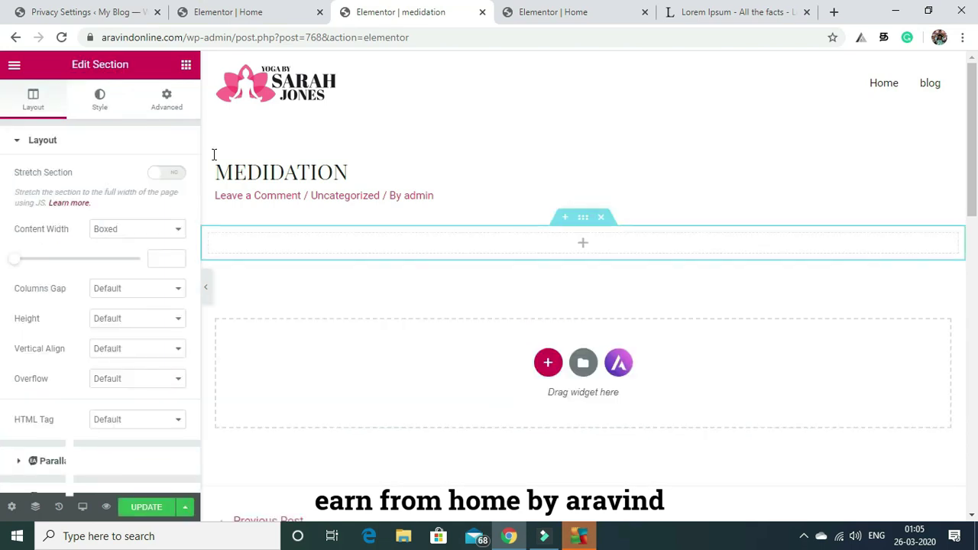
pyautogui.click(184, 68)
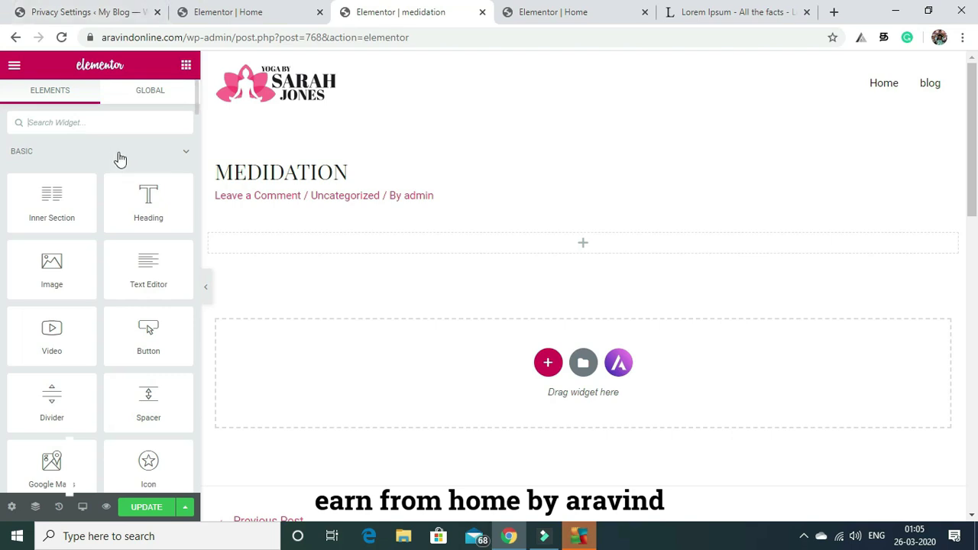
# Drop a Heading widget into the section and replace its placeholder with 'benefits of meditation'.
pyautogui.moveTo(149, 203); pyautogui.dragTo(375, 245)
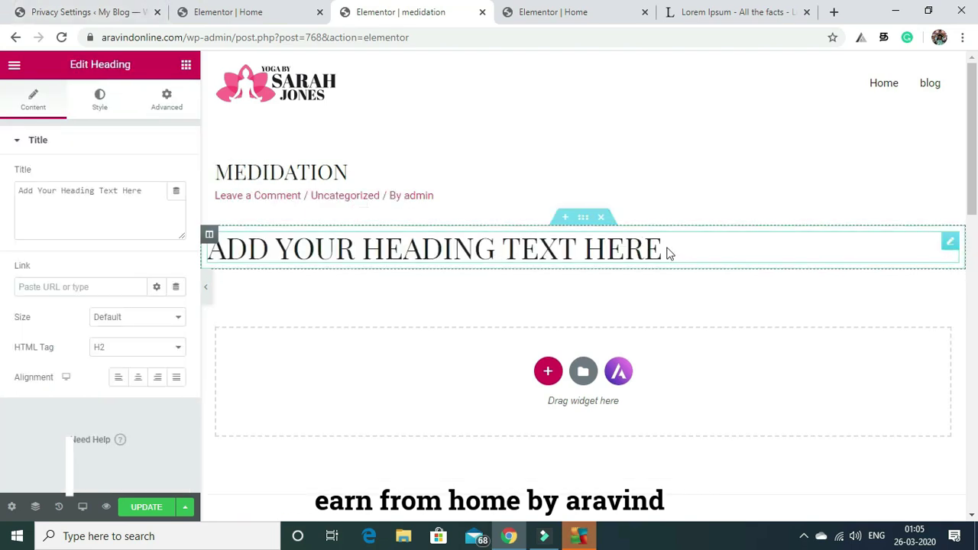
pyautogui.click(665, 252)
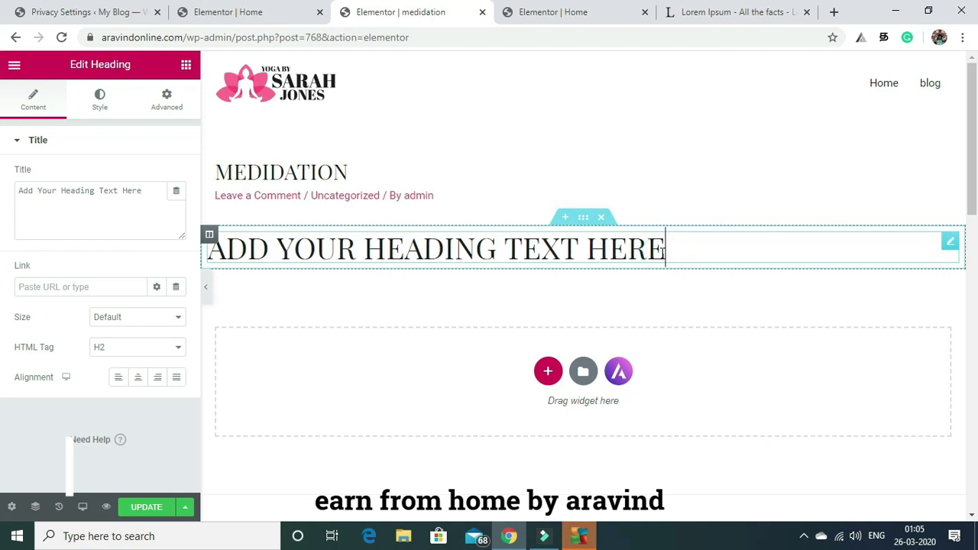
pyautogui.press('BackSpace')
pyautogui.press('BackSpace')
pyautogui.press('BackSpace')
pyautogui.press('BackSpace')
pyautogui.press('BackSpace')
pyautogui.press('BackSpace')
pyautogui.press('BackSpace')
pyautogui.press('BackSpace')
pyautogui.press('BackSpace')
pyautogui.press('BackSpace')
pyautogui.press('BackSpace')
pyautogui.press('BackSpace')
pyautogui.press('BackSpace')
pyautogui.press('BackSpace')
pyautogui.press('BackSpace')
pyautogui.press('BackSpace')
pyautogui.press('BackSpace')
pyautogui.press('BackSpace')
pyautogui.press('BackSpace')
pyautogui.press('BackSpace')
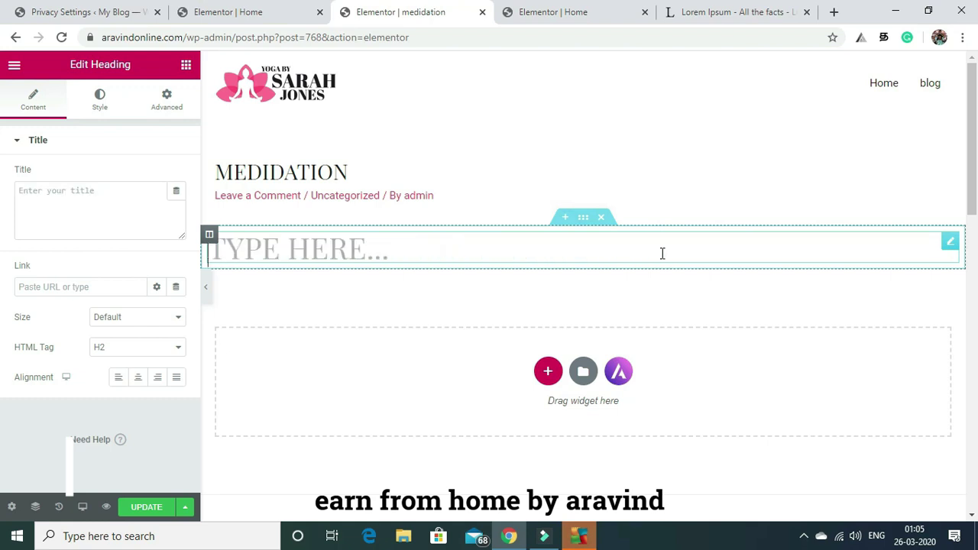
pyautogui.write('bene')
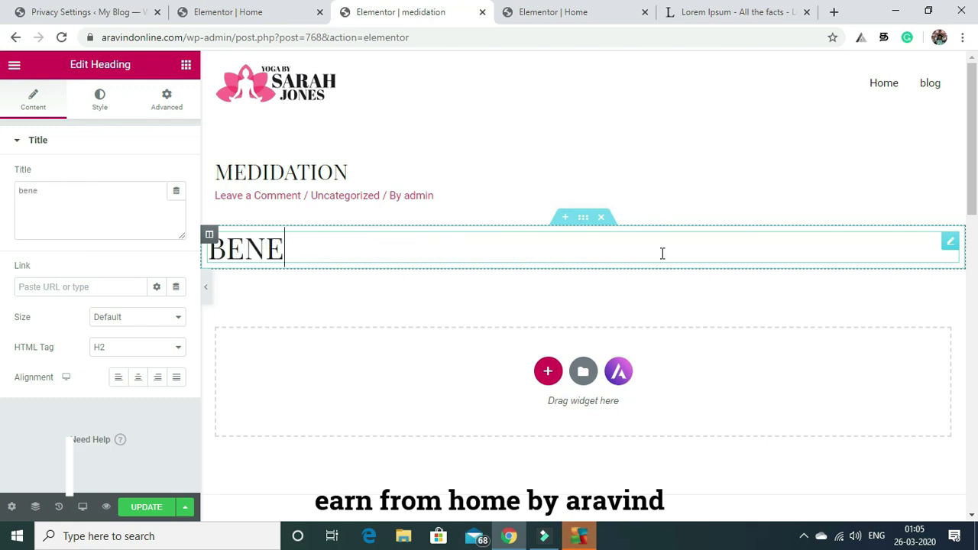
pyautogui.write('fits of meditation')
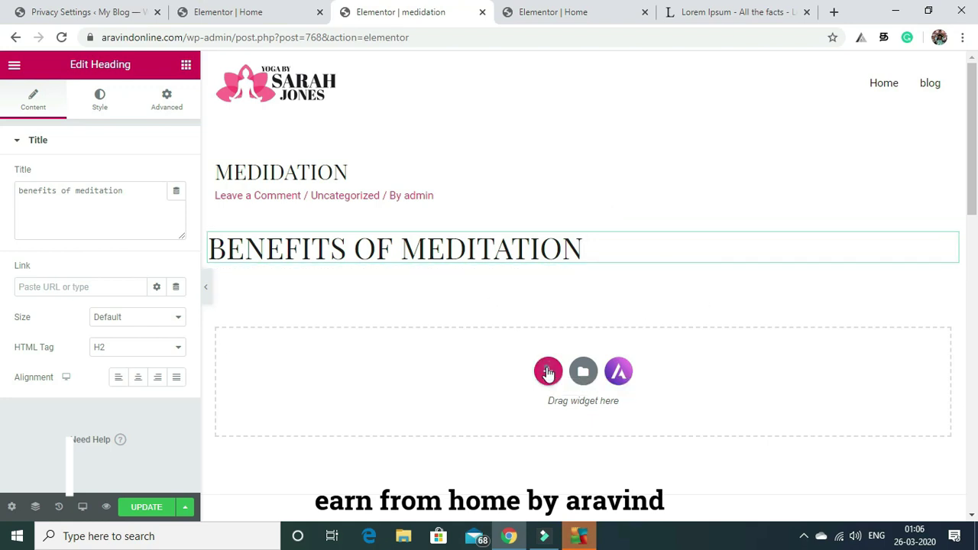
pyautogui.click(548, 372)
# Add a single-column section with an Image widget showing slide4-free-img.jpg, the women-stretching photo.
pyautogui.click(404, 406)
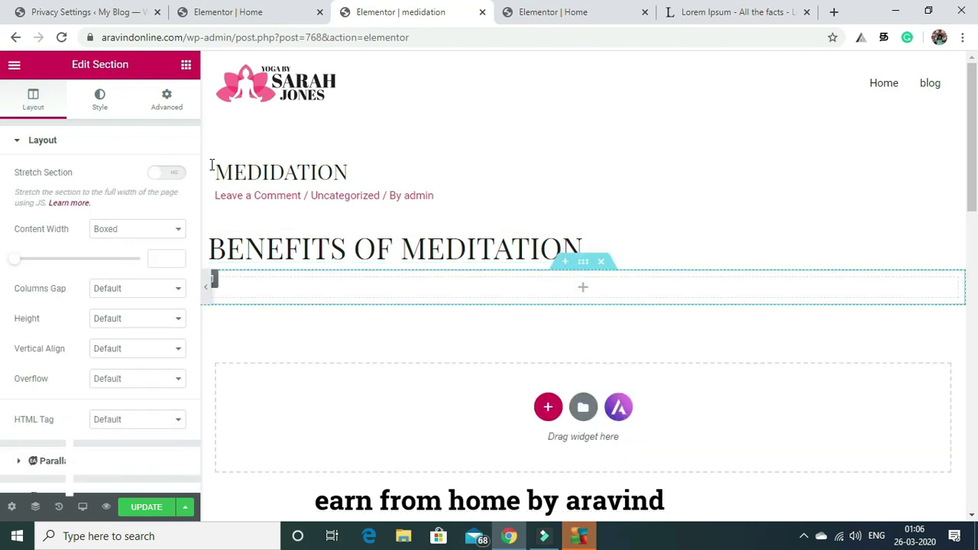
pyautogui.click(185, 65)
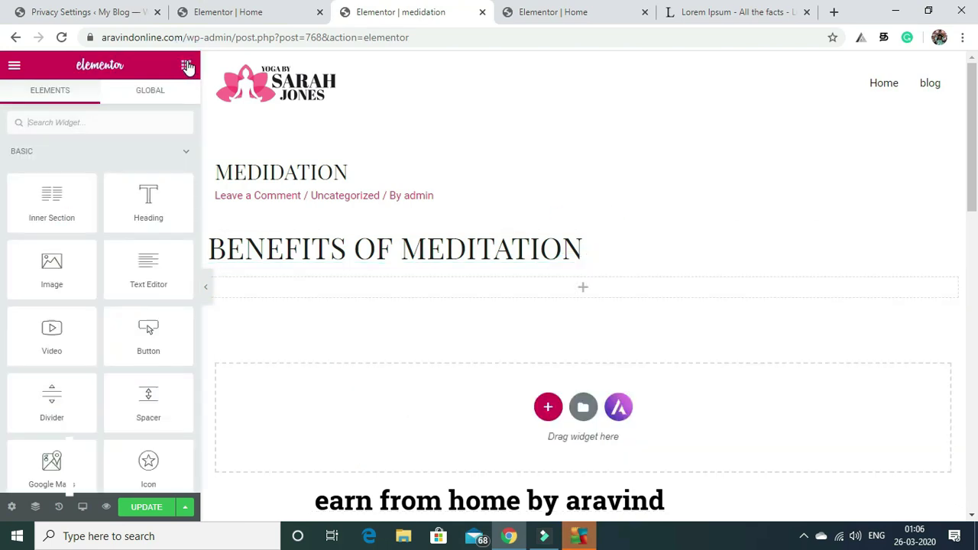
pyautogui.moveTo(52, 273); pyautogui.dragTo(463, 297)
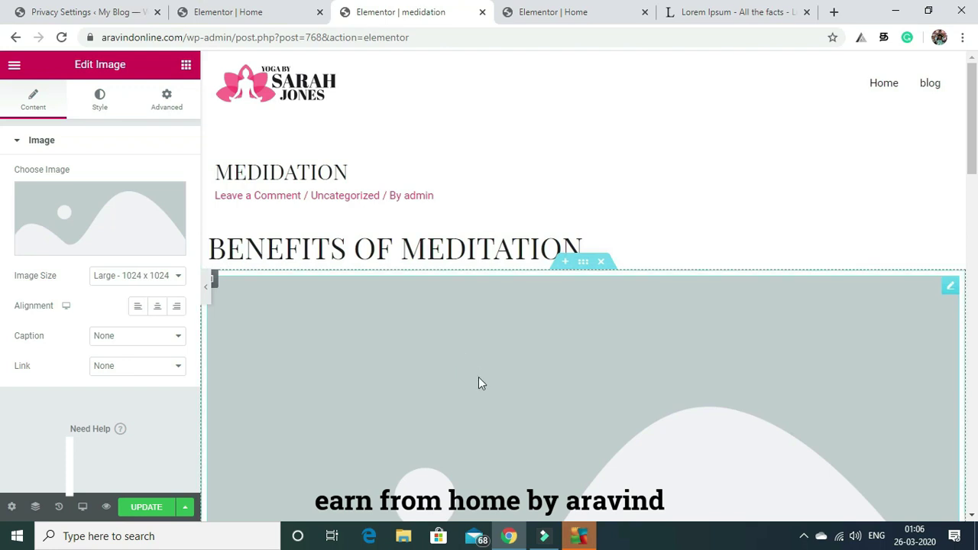
pyautogui.click(87, 221)
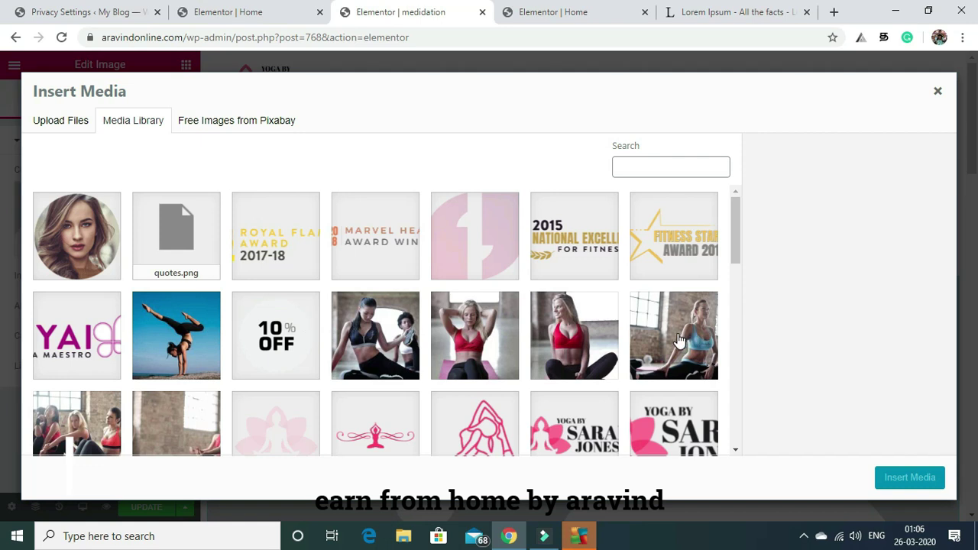
pyautogui.click(677, 341)
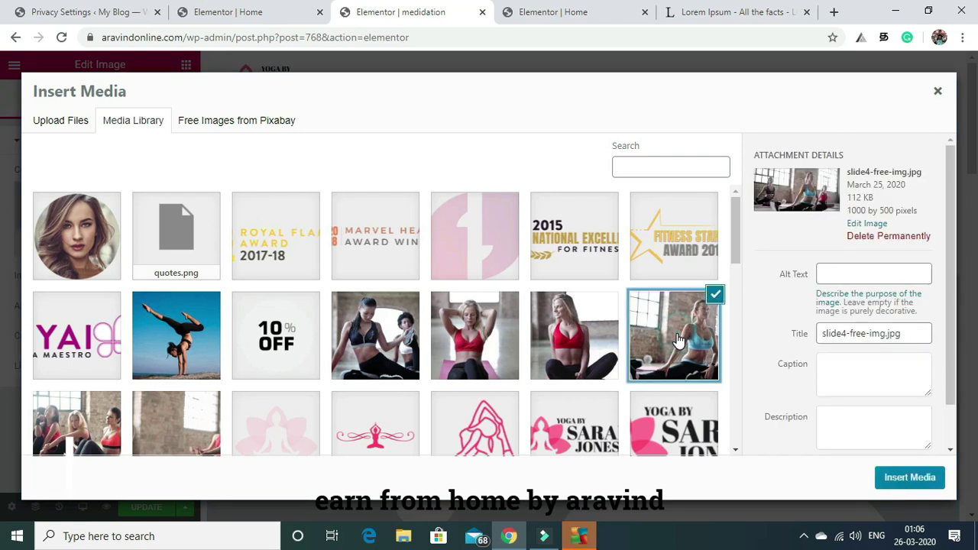
pyautogui.click(909, 477)
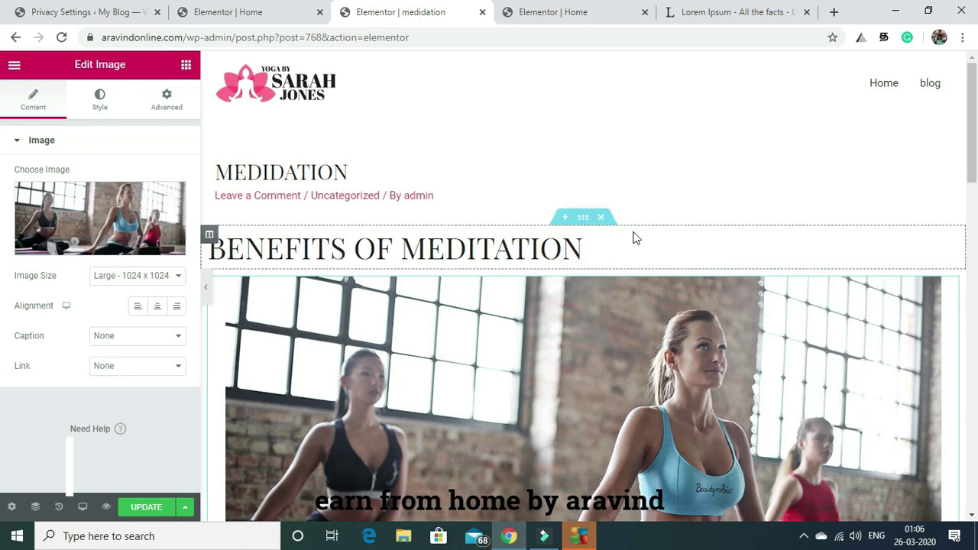
pyautogui.moveTo(970, 149); pyautogui.dragTo(976, 252)
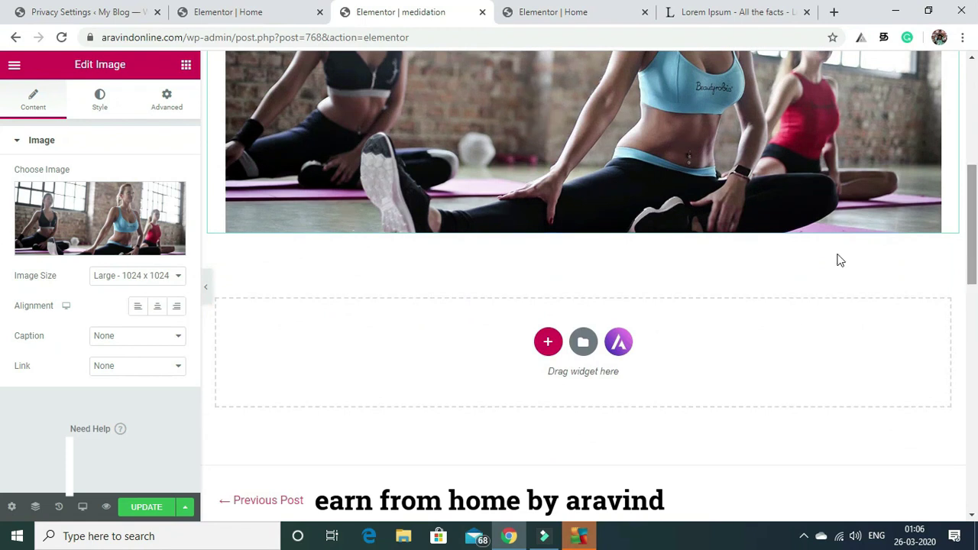
# Add a single-column section below the photo holding a Text Editor widget with default Lorem ipsum.
pyautogui.click(547, 343)
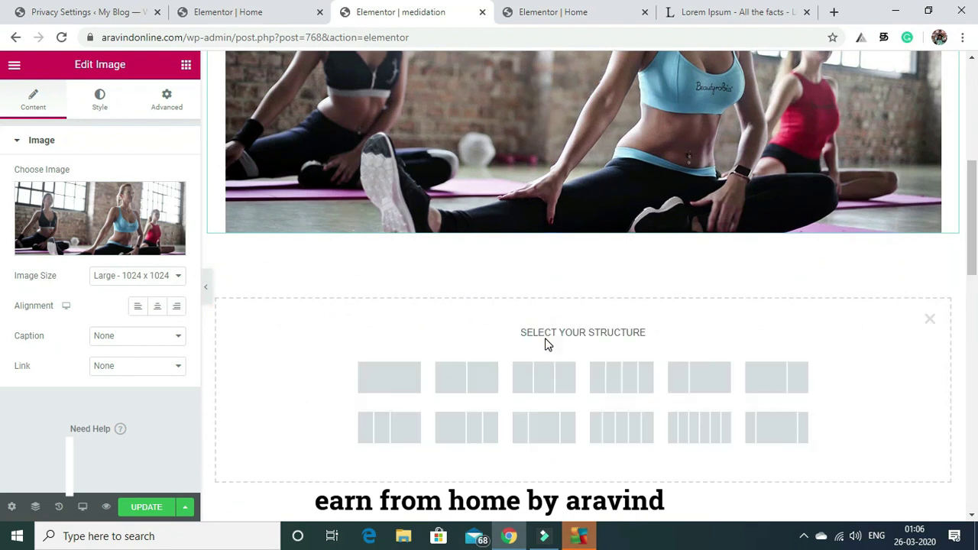
pyautogui.click(398, 377)
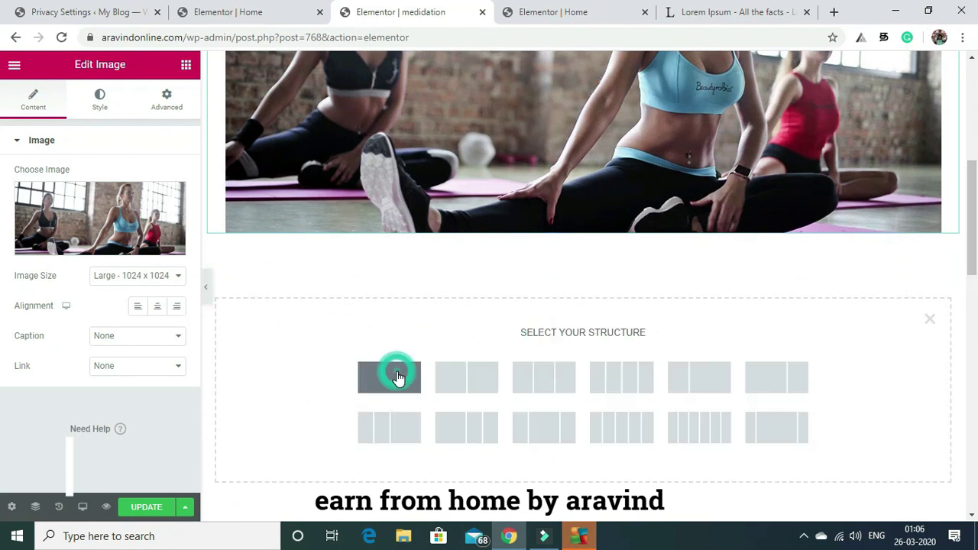
pyautogui.click(186, 65)
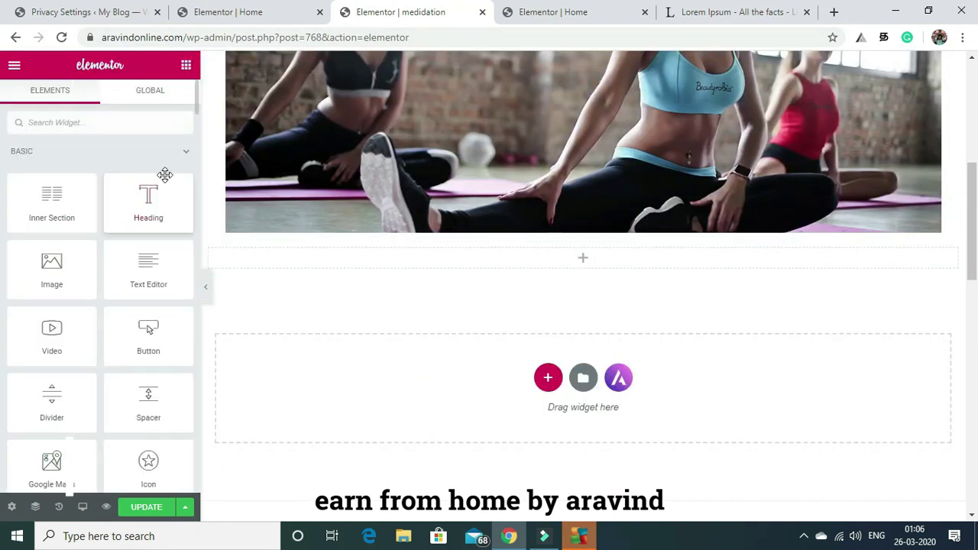
pyautogui.moveTo(140, 286); pyautogui.dragTo(337, 274)
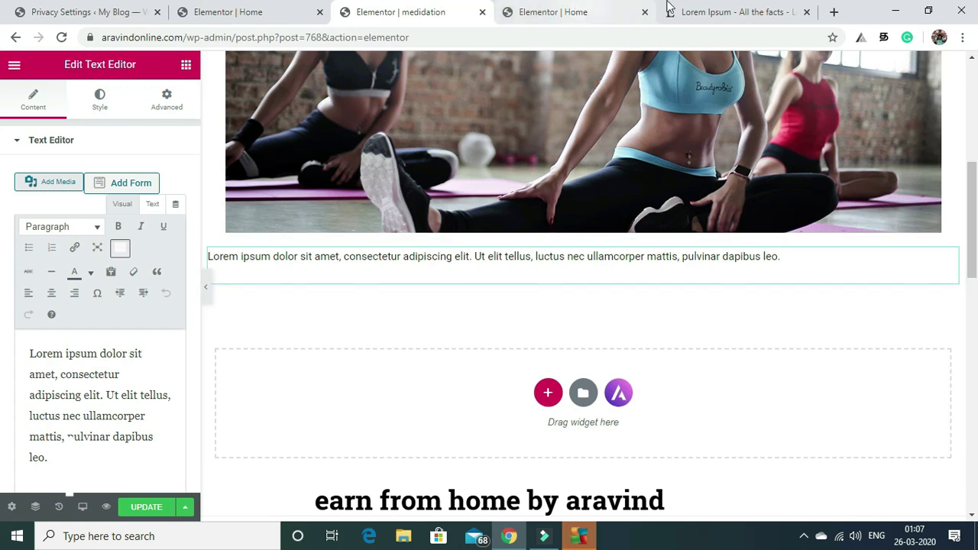
# On lipsum.com, highlight the passages from 'What is Lorem Ipsum?' across both columns.
pyautogui.click(738, 12)
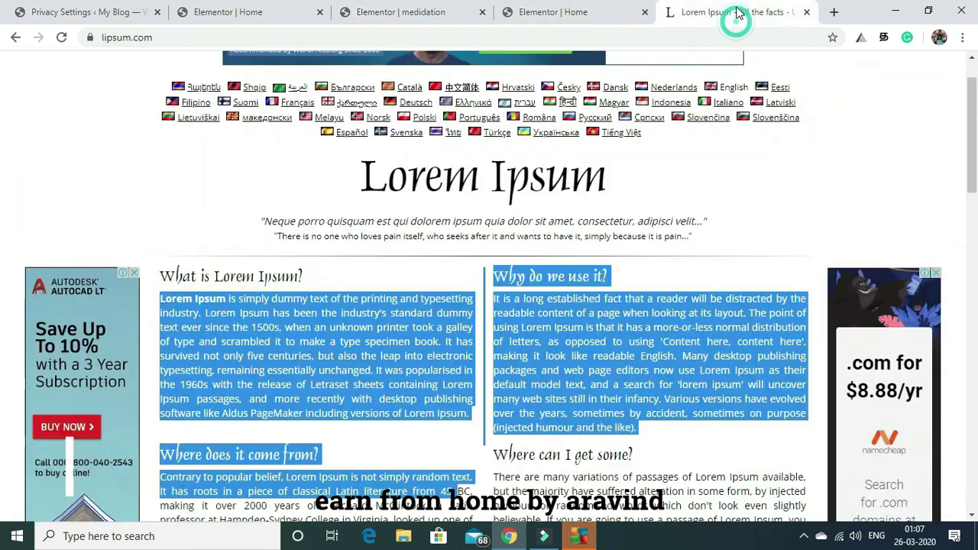
pyautogui.click(400, 438)
pyautogui.moveTo(467, 413); pyautogui.dragTo(360, 413)
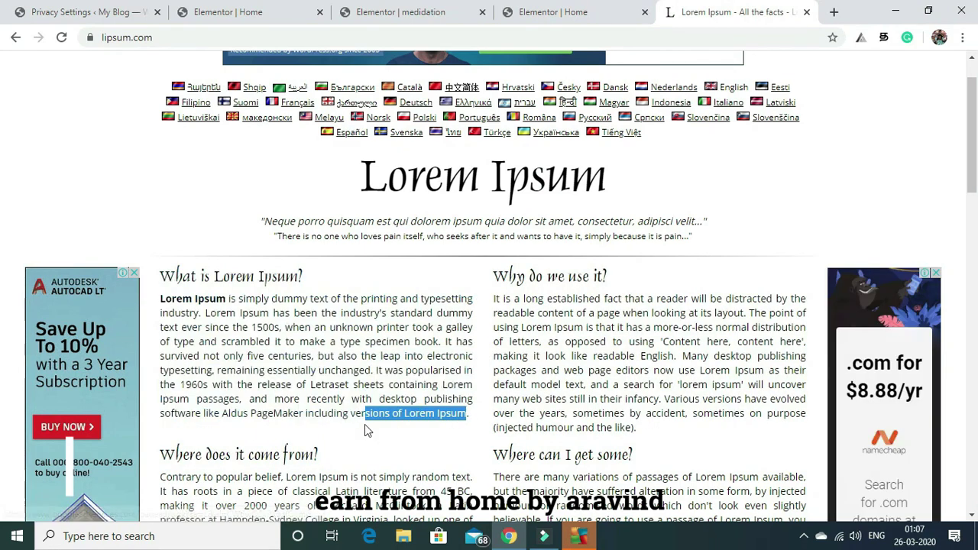
pyautogui.moveTo(162, 273); pyautogui.dragTo(810, 506)
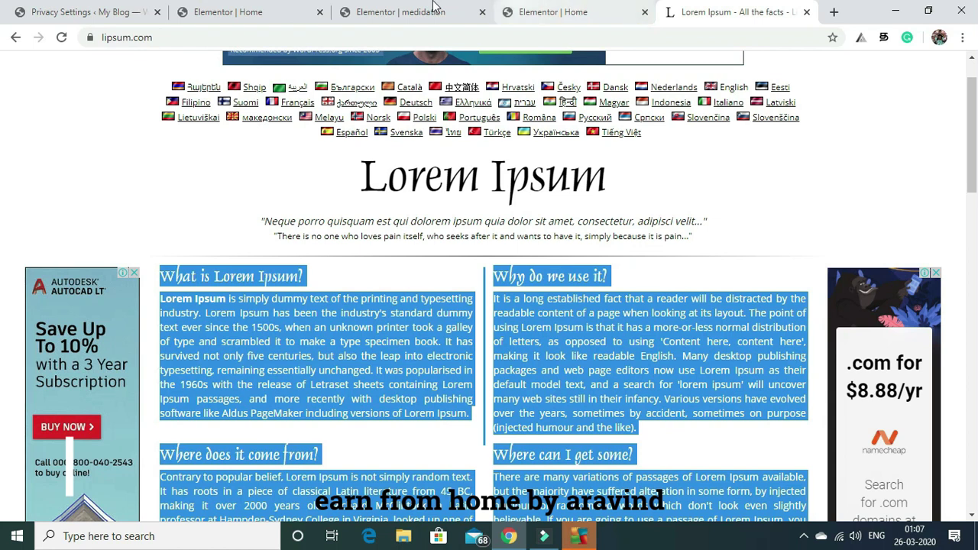
pyautogui.click(535, 9)
# Paste the copied Lorem Ipsum passages into the text block after the word 'leo.'.
pyautogui.click(398, 7)
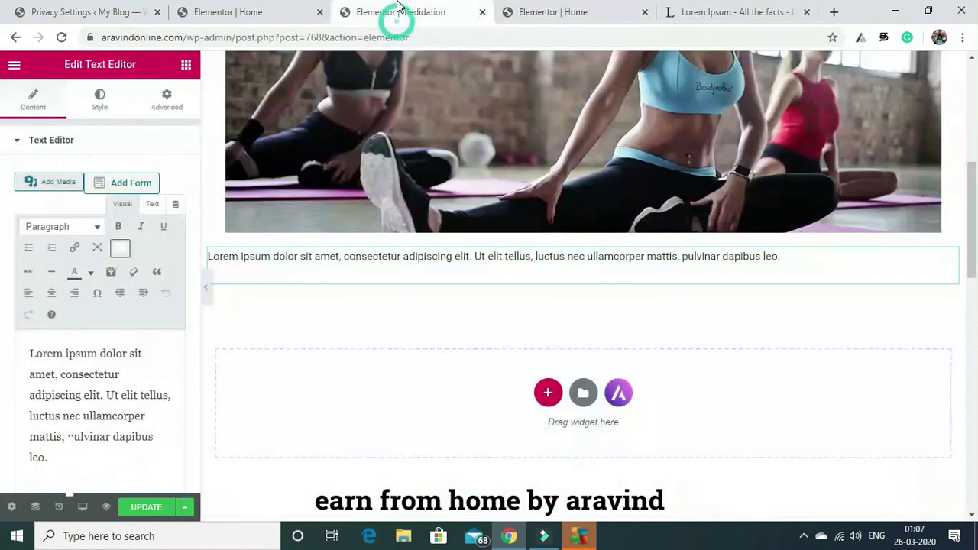
pyautogui.click(60, 456)
pyautogui.hotkey('ctrl', 'v')
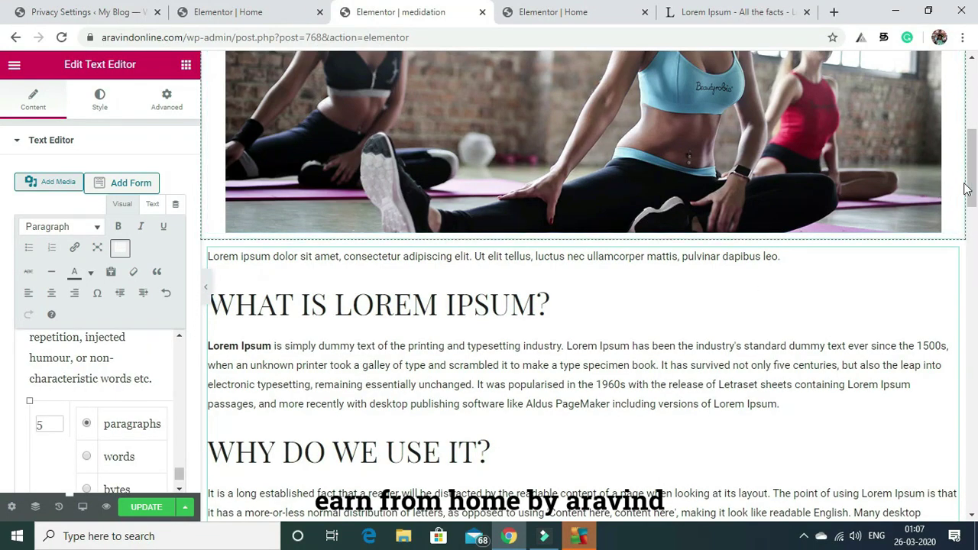
pyautogui.moveTo(967, 189); pyautogui.dragTo(972, 319)
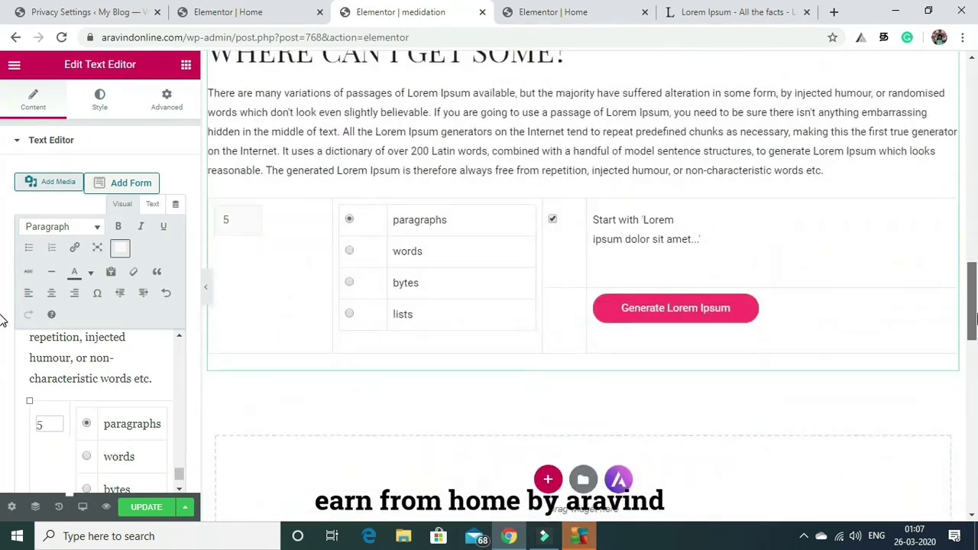
pyautogui.scroll(1, 893, 339)
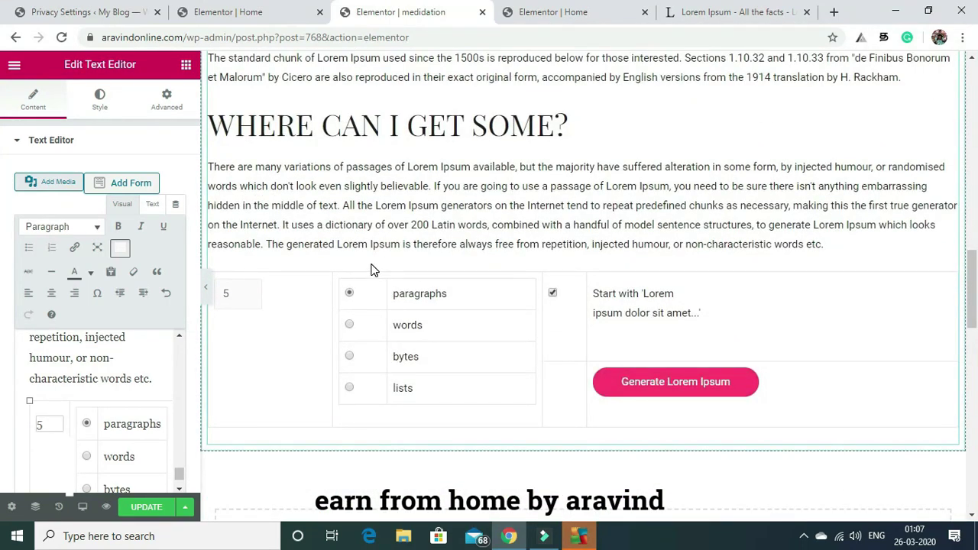
# Trim the pasted options table: cut 'paragraphs' down to 'phs' and delete the 'lists' label.
pyautogui.click(142, 414)
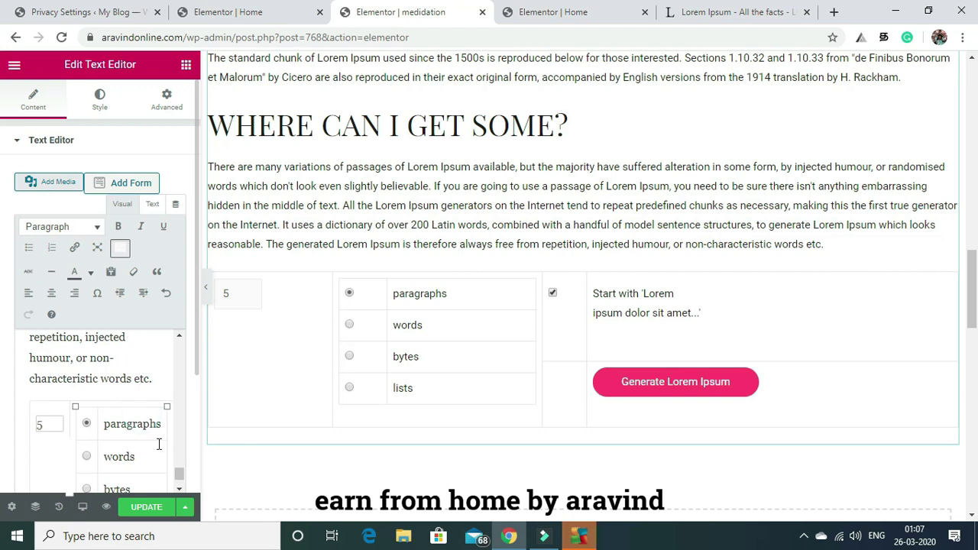
pyautogui.hotkey('ctrl', 'BackSpace')
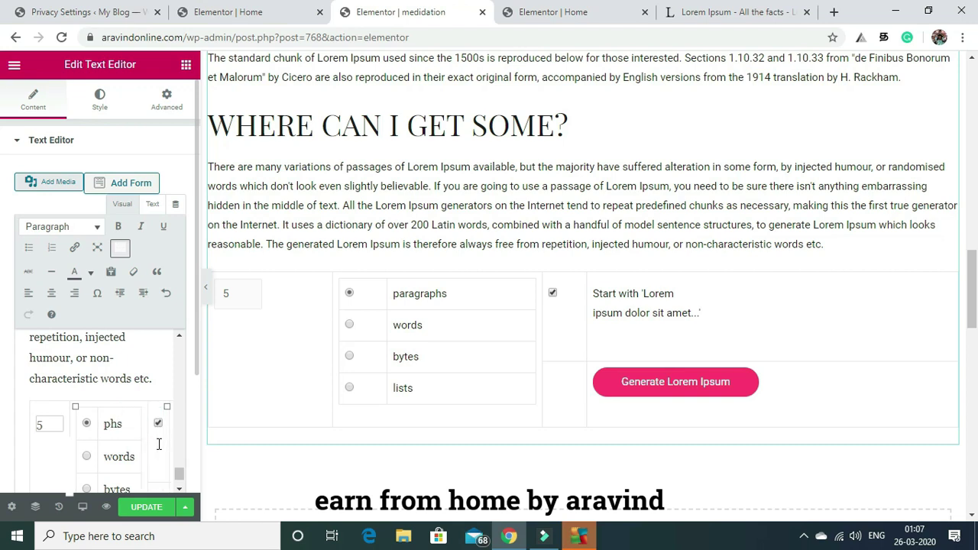
pyautogui.scroll(-1, 159, 444)
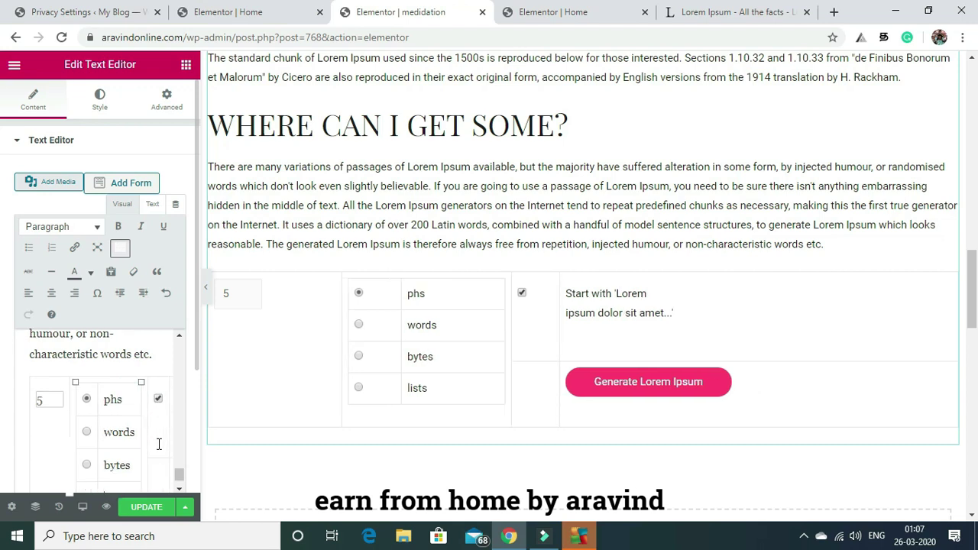
pyautogui.hscroll(2, 159, 444)
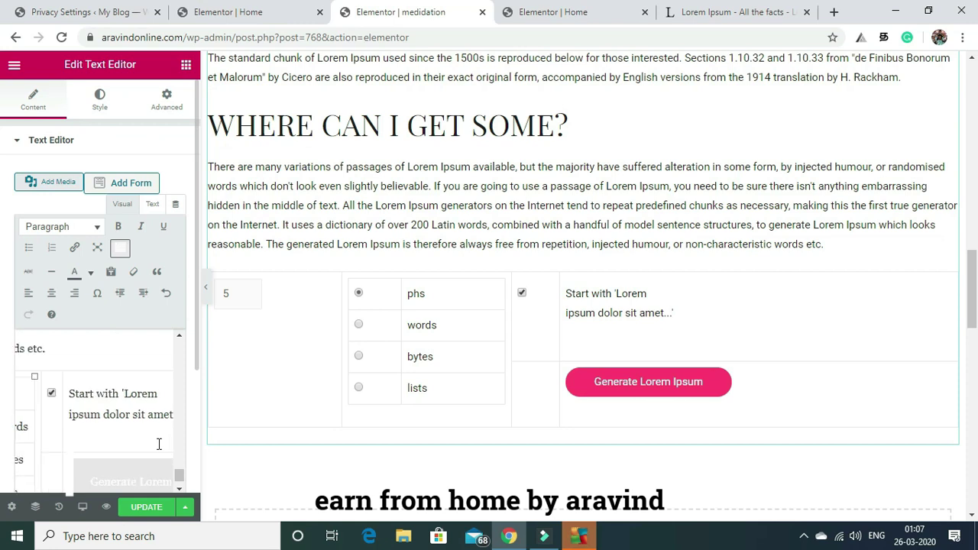
pyautogui.press('BackSpace')
pyautogui.press('BackSpace')
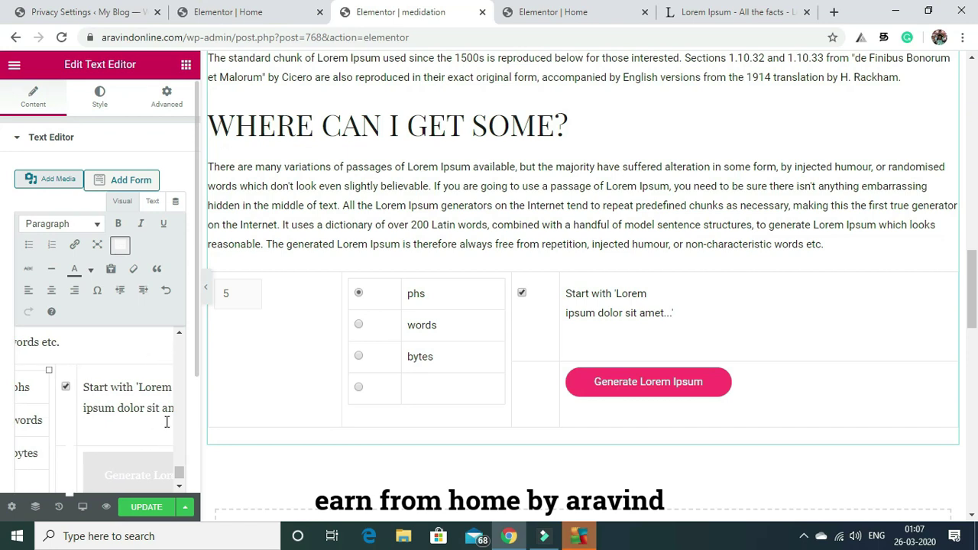
pyautogui.moveTo(179, 476); pyautogui.dragTo(177, 454)
pyautogui.scroll(-3, 178, 454)
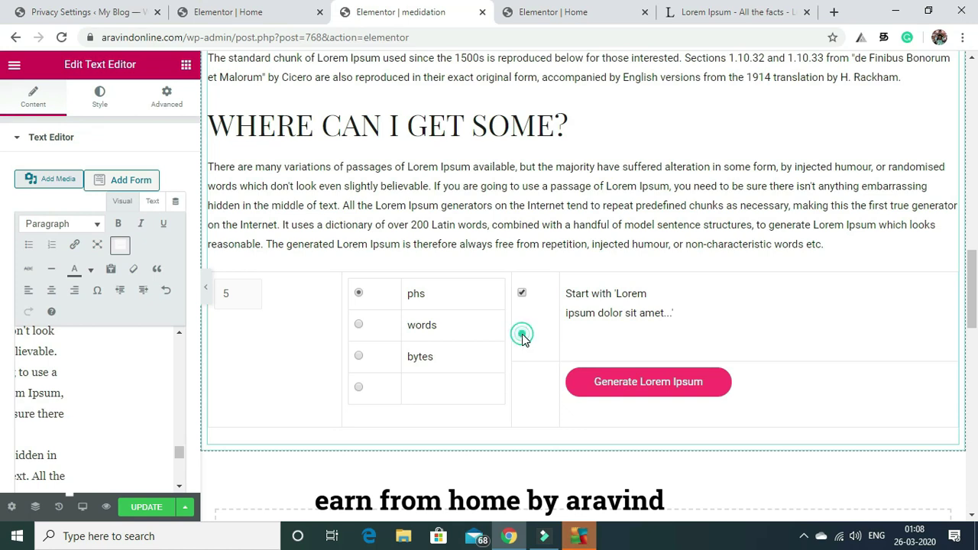
pyautogui.scroll(-1, 523, 337)
pyautogui.click(483, 359)
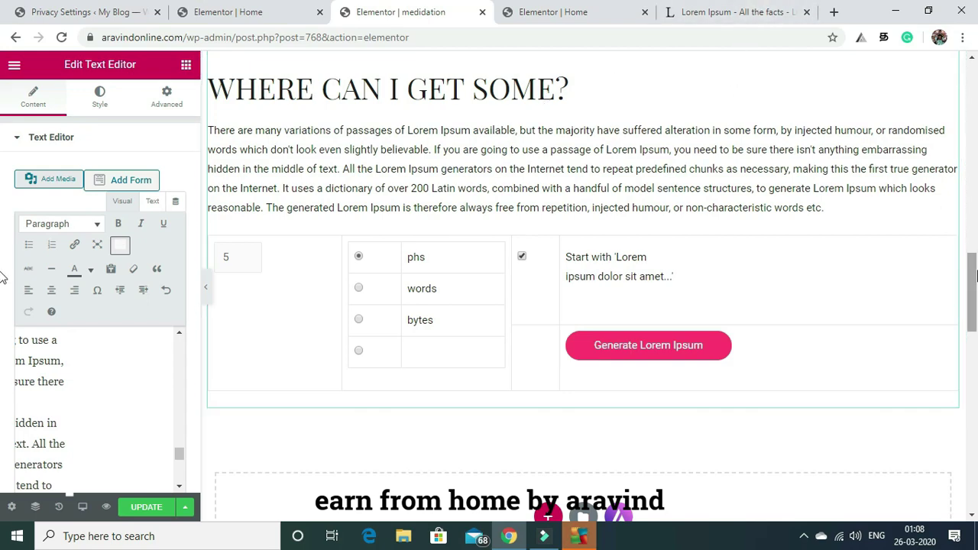
pyautogui.scroll(15, 974, 277)
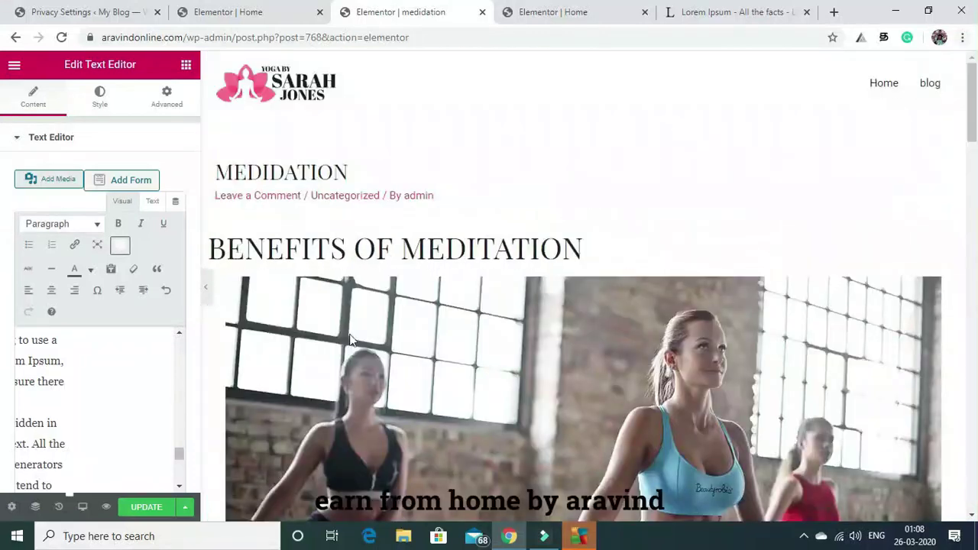
# Update the post and open its live page in a new browser tab.
pyautogui.click(146, 507)
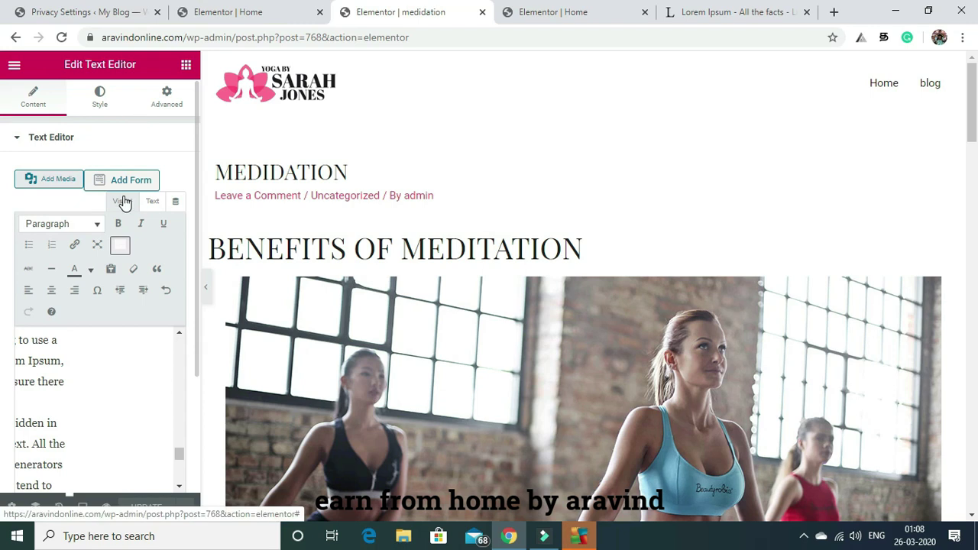
pyautogui.click(13, 67)
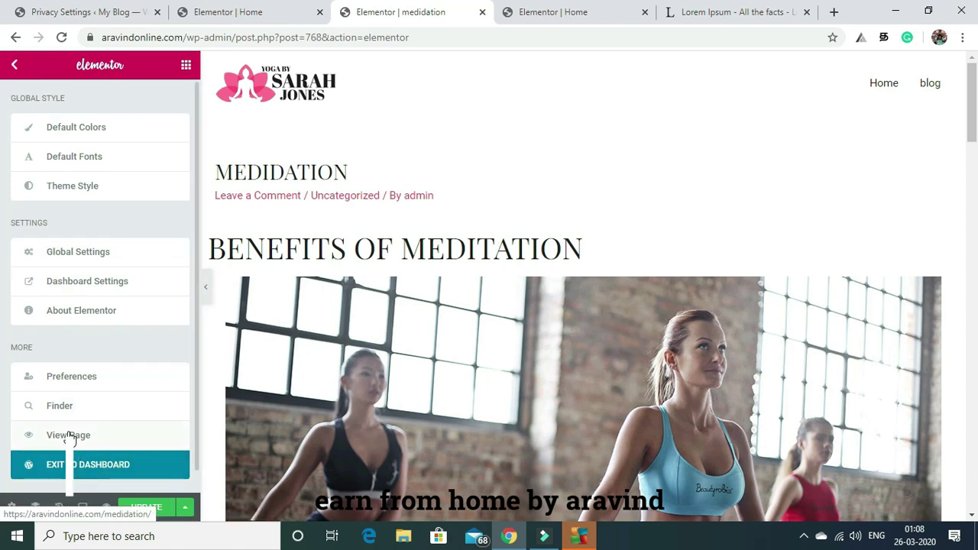
pyautogui.rightClick(69, 435)
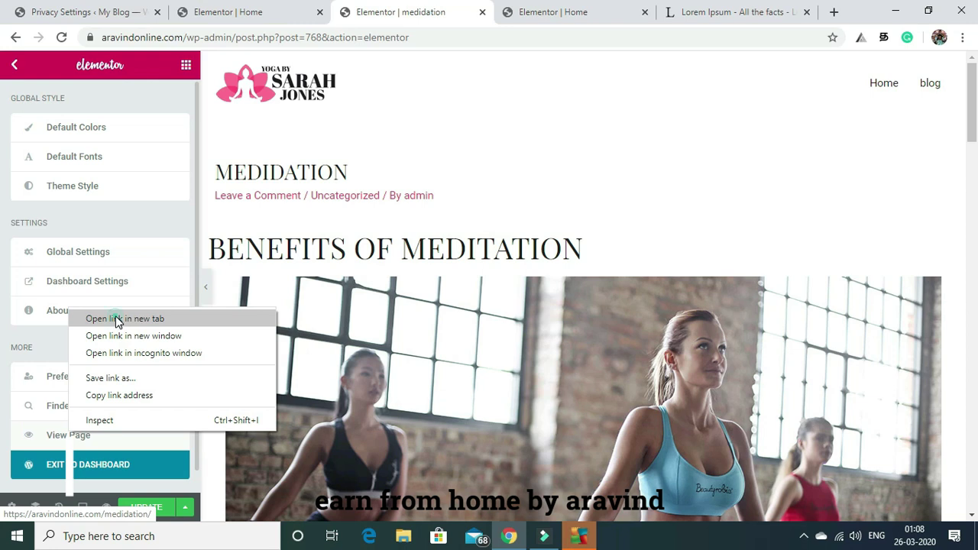
pyautogui.click(117, 320)
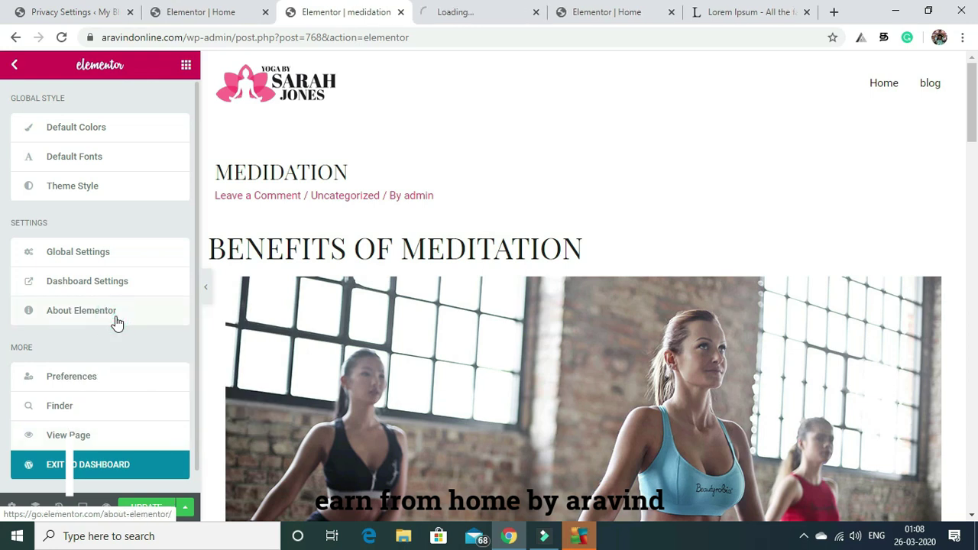
# Open the dashboard post editor in another tab, then view the live medidation post.
pyautogui.rightClick(84, 470)
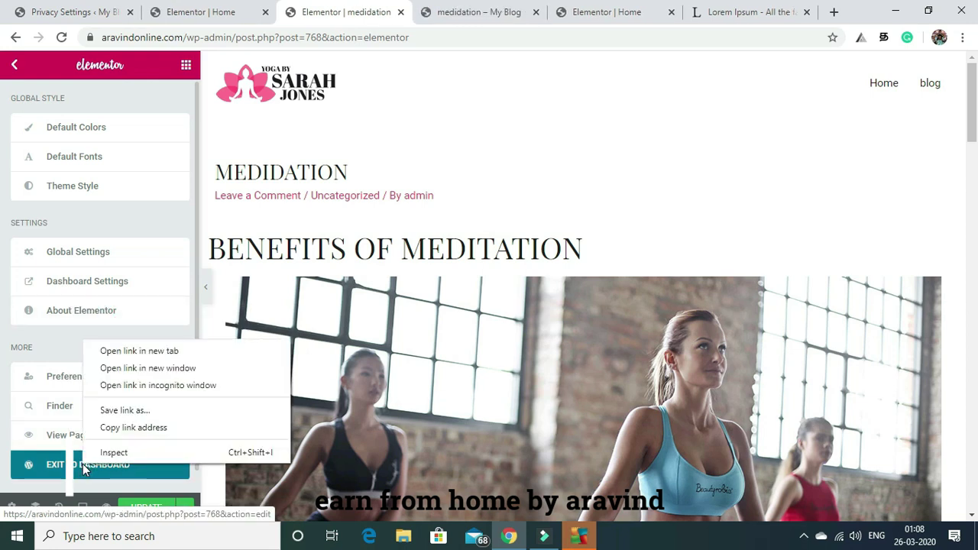
pyautogui.click(150, 353)
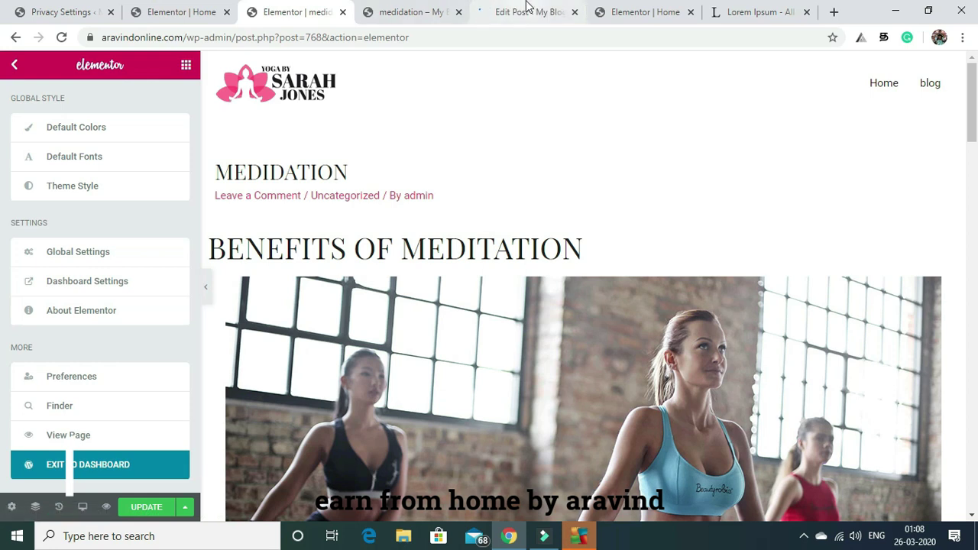
pyautogui.click(421, 11)
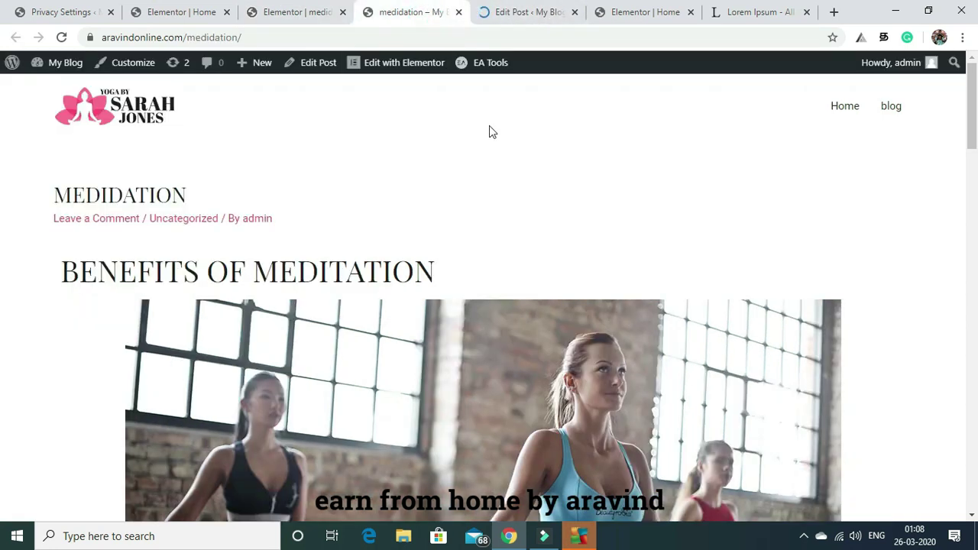
# Go to the medidation post's dashboard editor tab and choose Posts > Add New.
pyautogui.moveTo(974, 107); pyautogui.dragTo(3, 104)
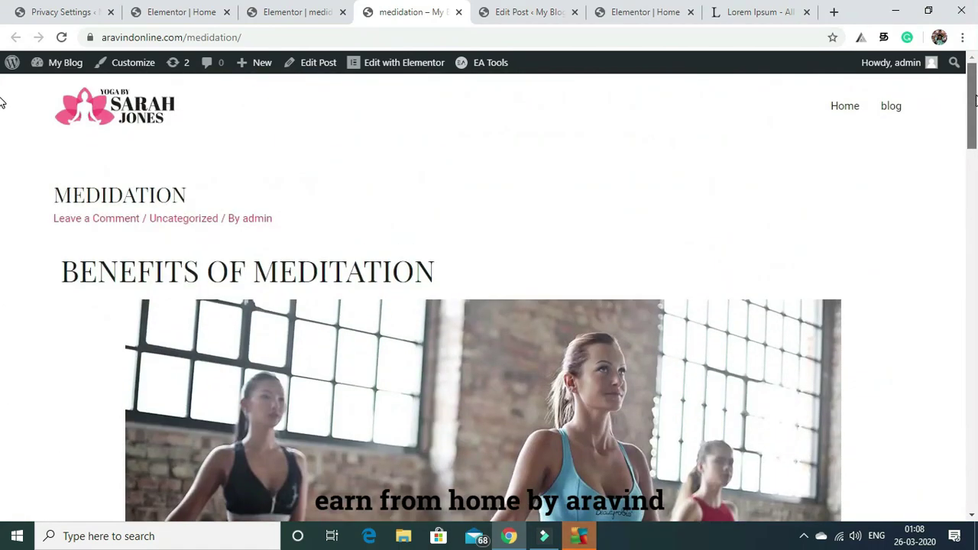
pyautogui.click(516, 9)
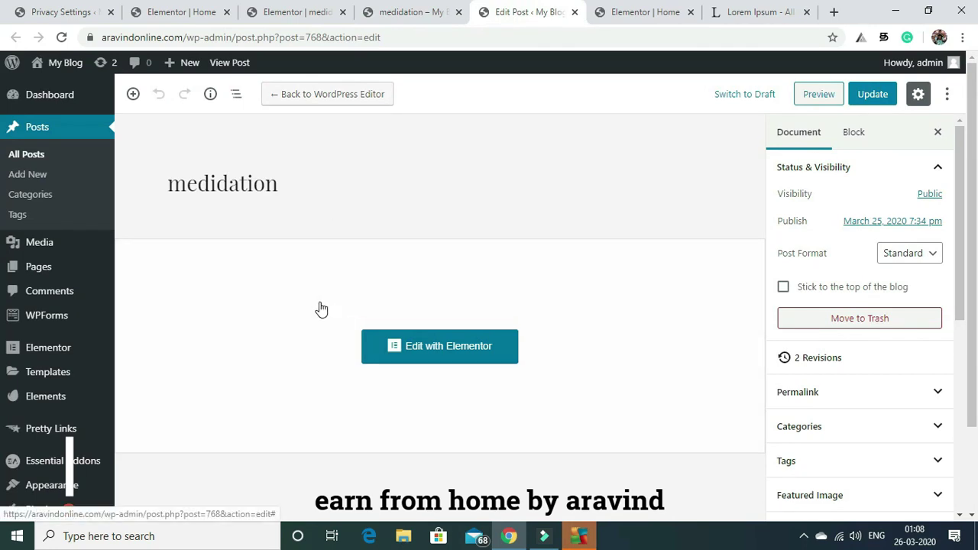
pyautogui.click(32, 172)
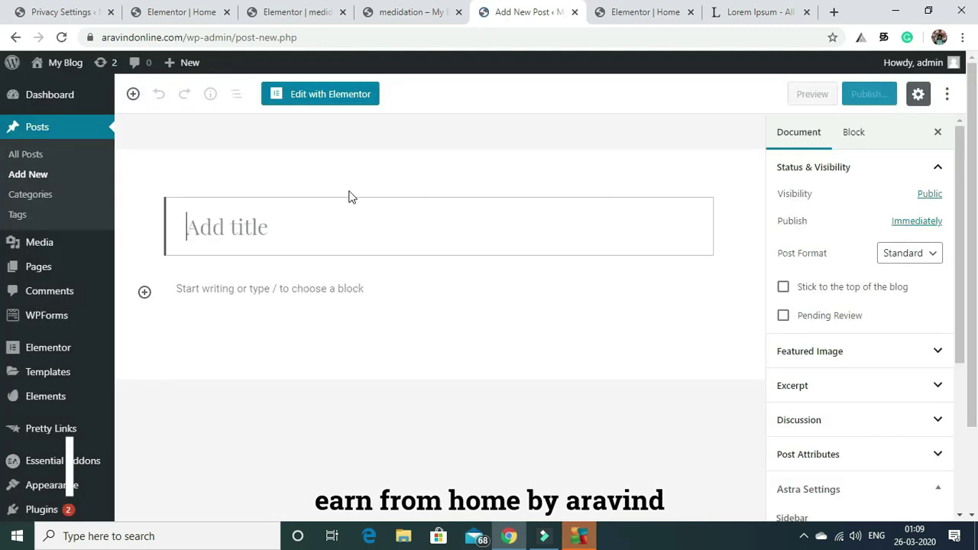
# Title the new post 'surya namaskar'.
pyautogui.click(293, 227)
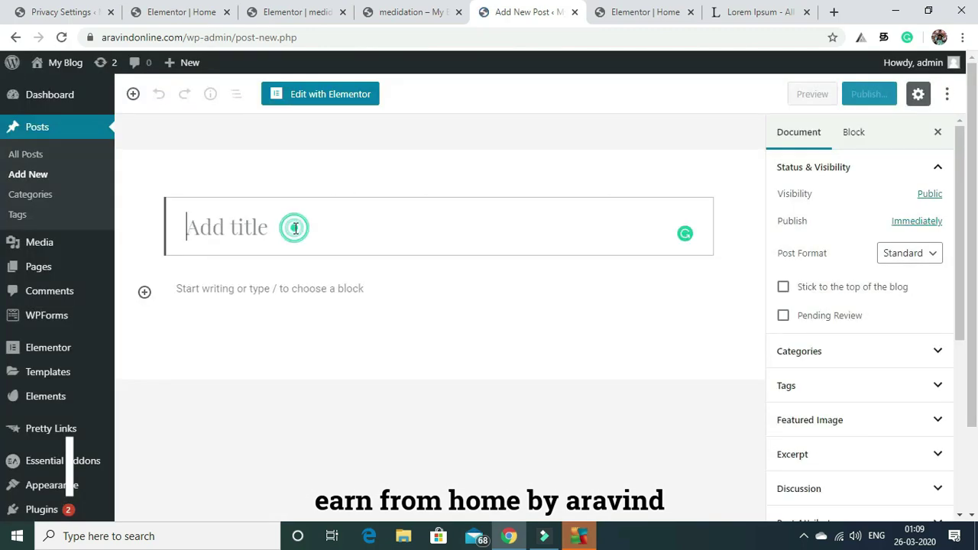
pyautogui.write('surya namaskar')
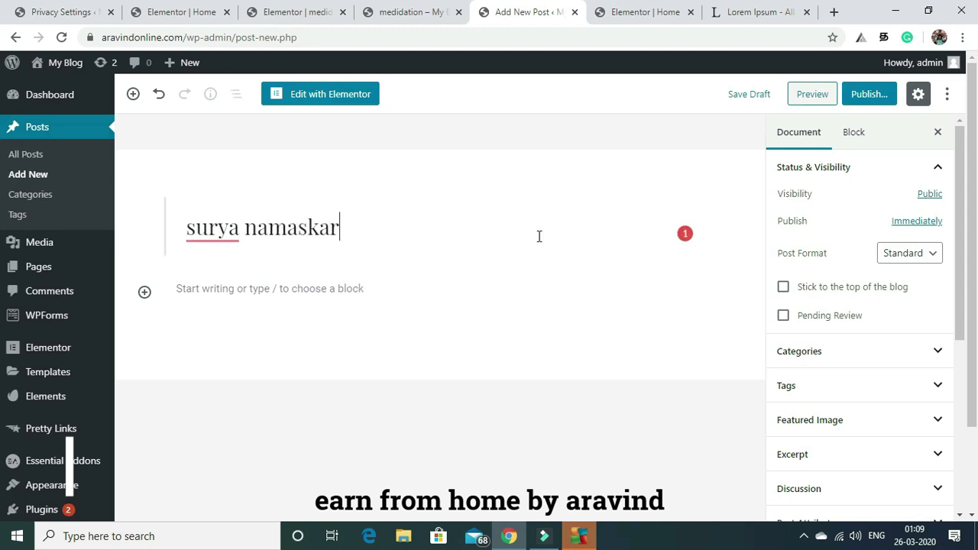
pyautogui.click(409, 249)
# File the post under the Yoga category.
pyautogui.click(886, 353)
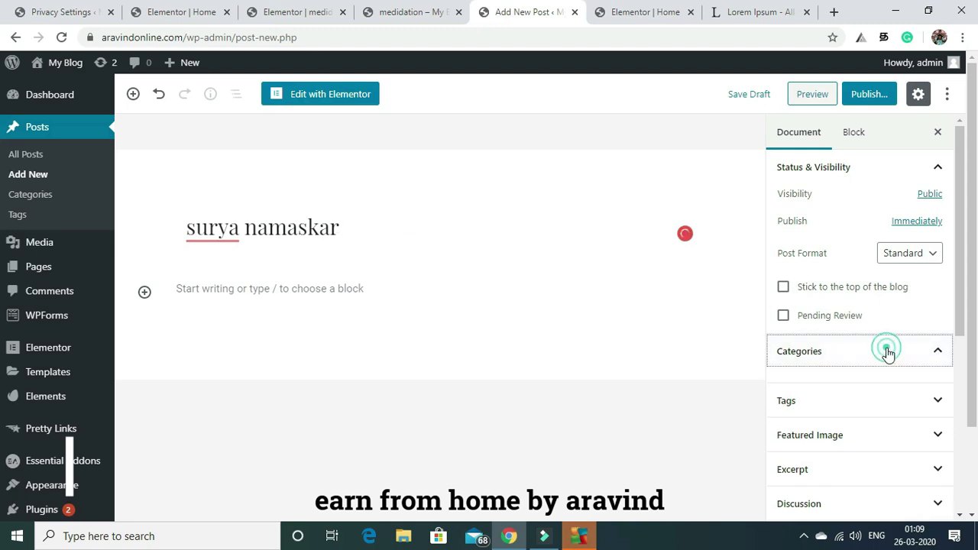
pyautogui.click(938, 351)
pyautogui.click(938, 351)
pyautogui.click(938, 351)
pyautogui.click(938, 351)
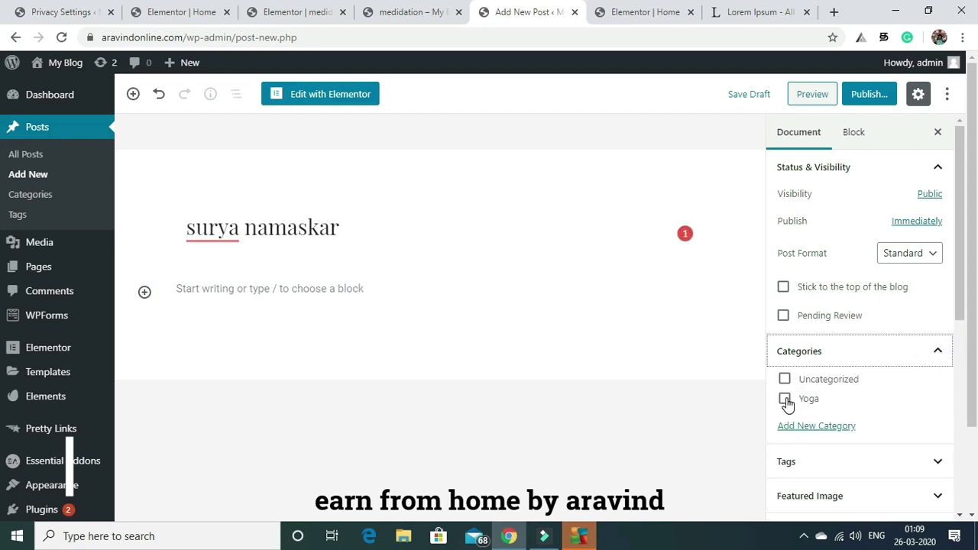
pyautogui.click(786, 400)
# Set the post layout to No Sidebar with Full Width / Stretched content.
pyautogui.moveTo(958, 205); pyautogui.dragTo(969, 362)
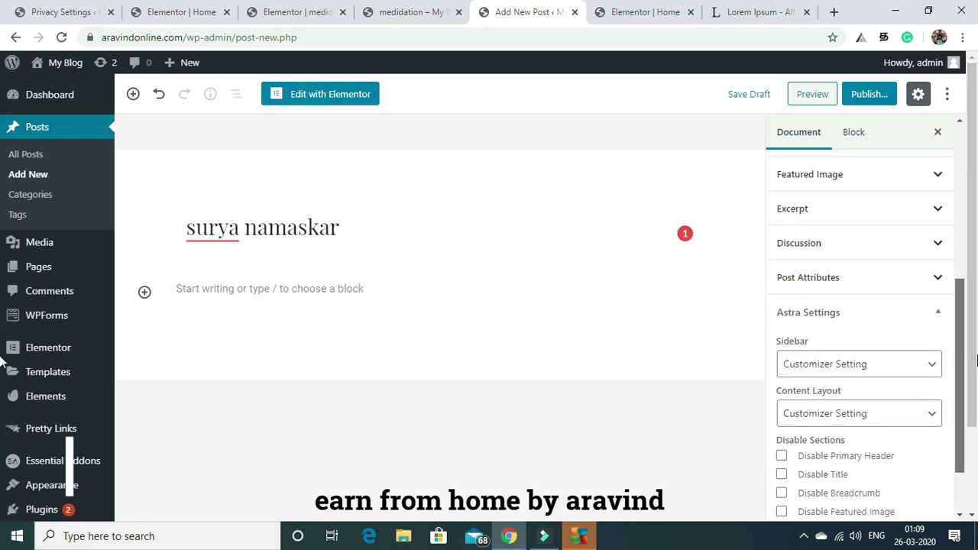
pyautogui.click(924, 365)
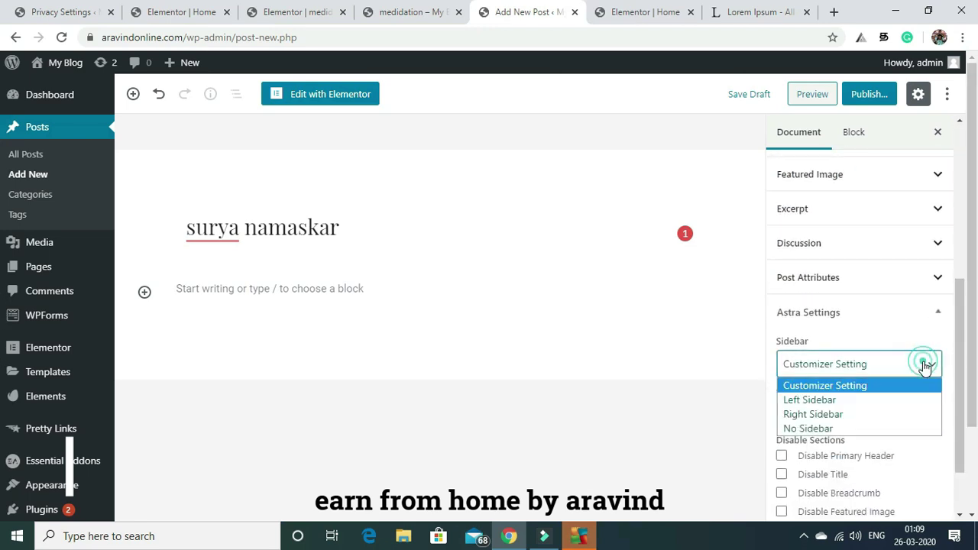
pyautogui.click(838, 438)
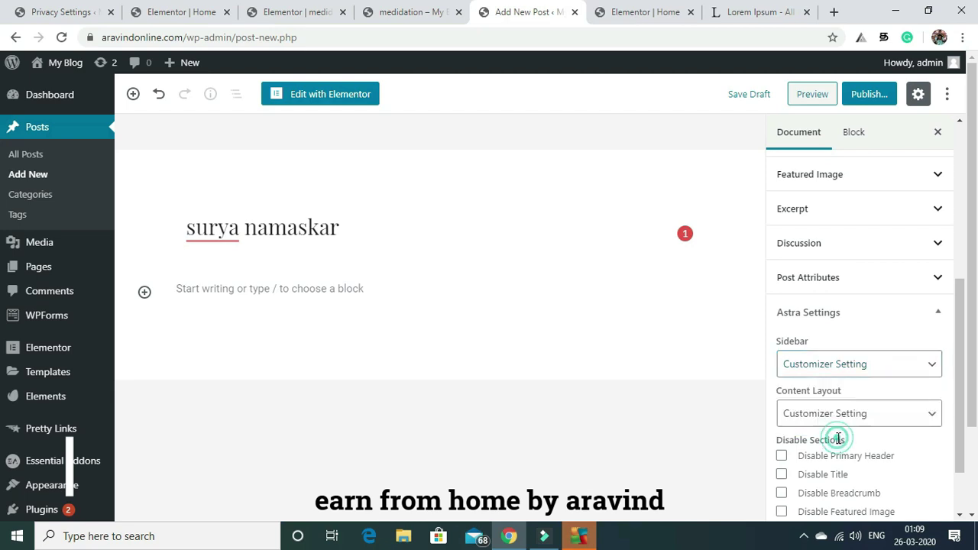
pyautogui.click(907, 371)
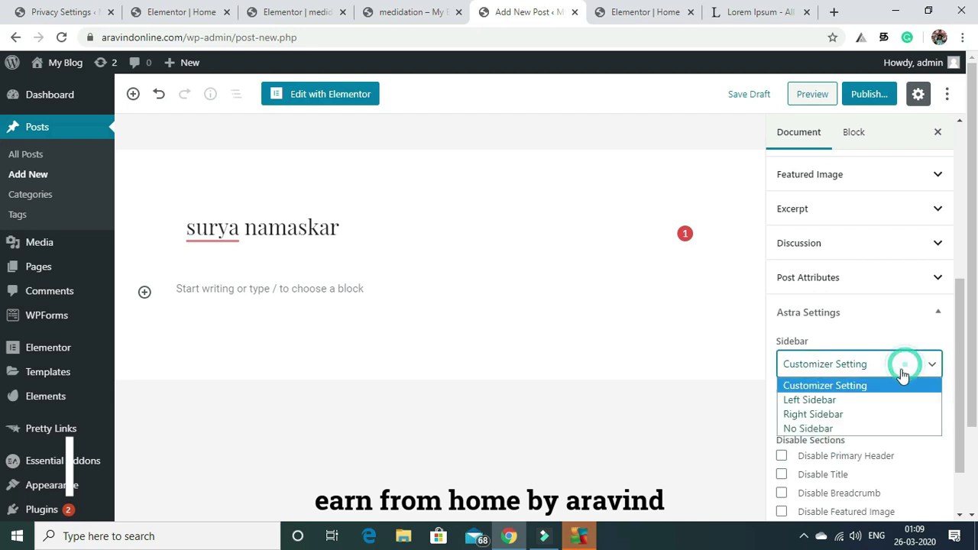
pyautogui.click(853, 431)
pyautogui.click(859, 415)
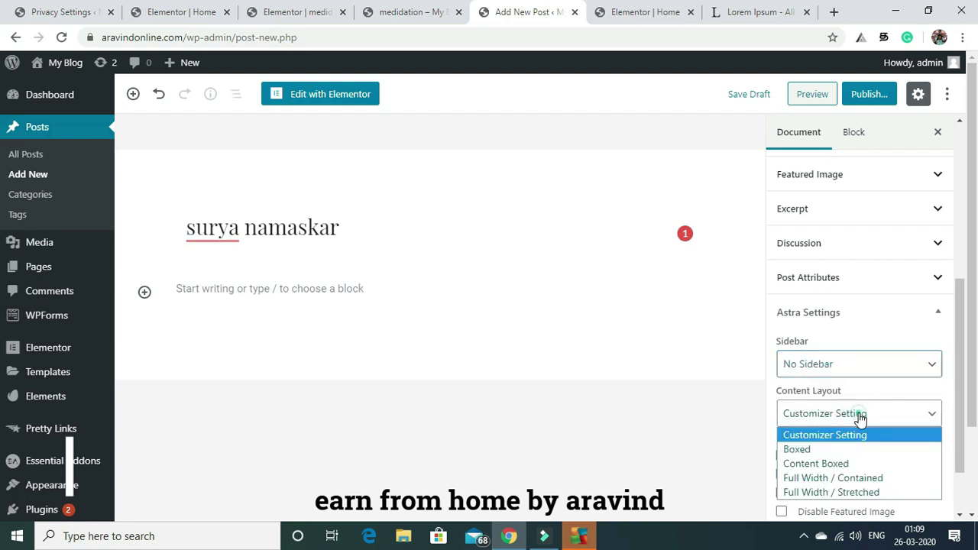
pyautogui.click(835, 494)
pyautogui.moveTo(963, 330); pyautogui.dragTo(960, 393)
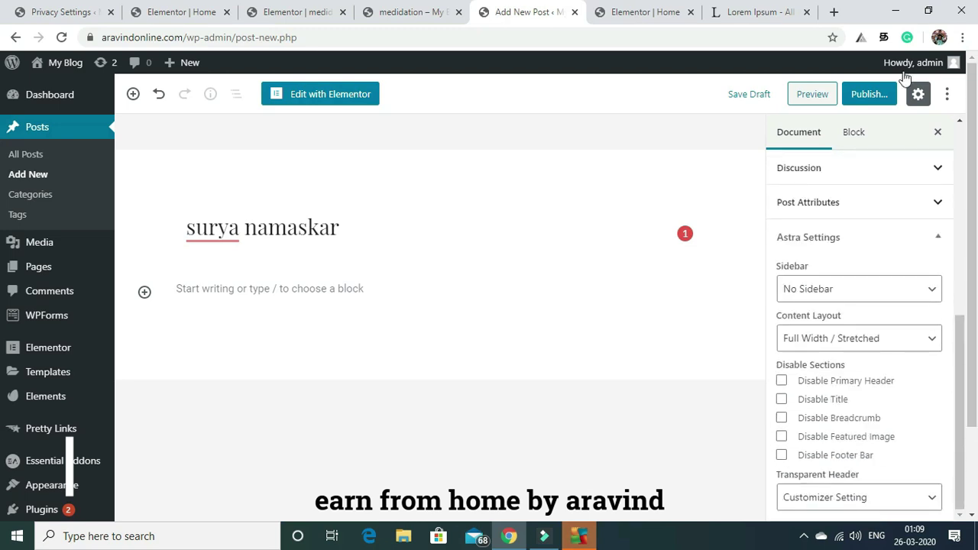
# Publish the post and confirm in the pre-publish panel.
pyautogui.moveTo(875, 94)
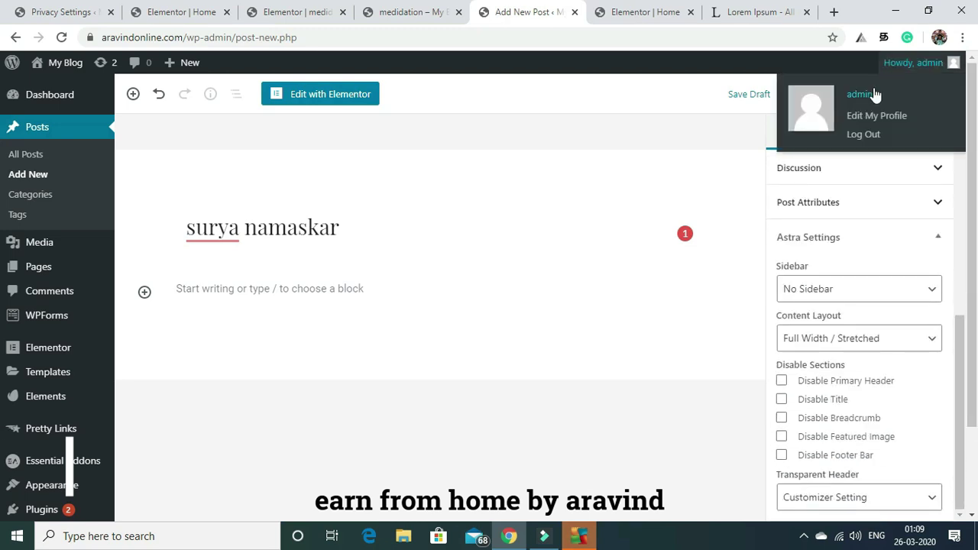
pyautogui.click(867, 96)
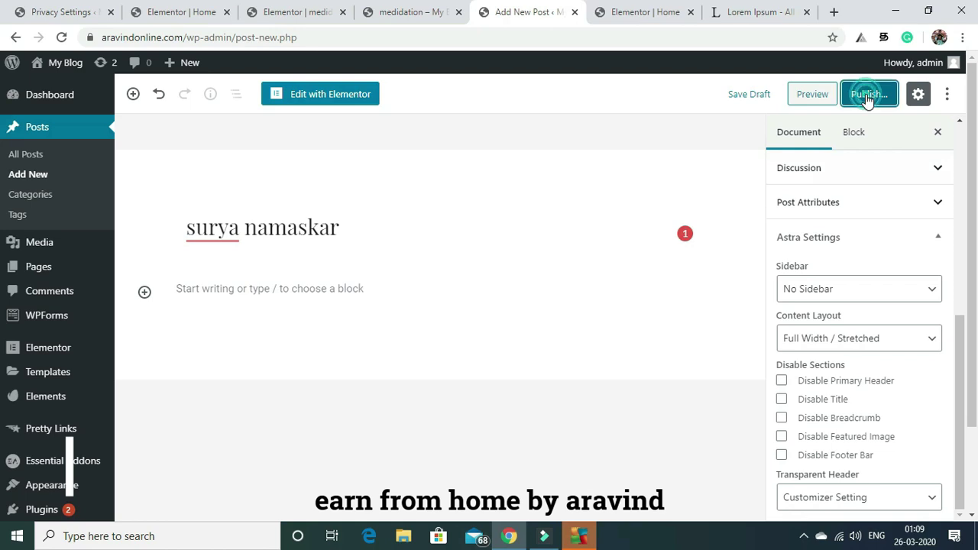
pyautogui.click(879, 94)
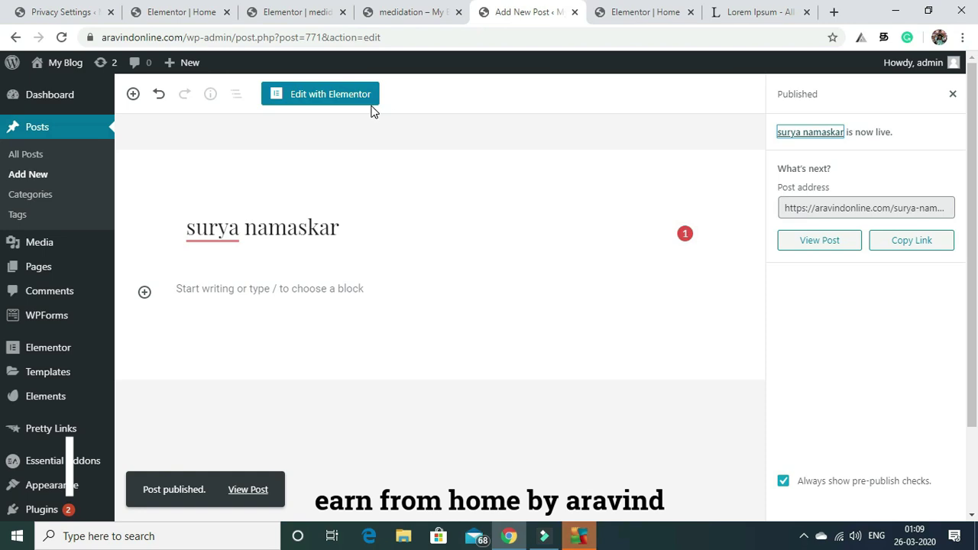
# Open the post in Elementor and add a single-column section with a Heading widget.
pyautogui.click(328, 95)
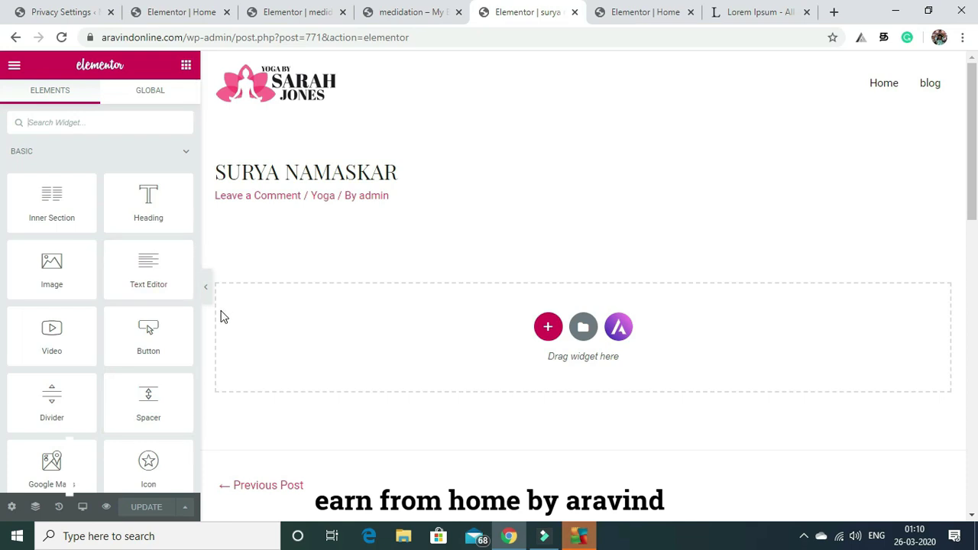
pyautogui.click(547, 325)
pyautogui.click(391, 365)
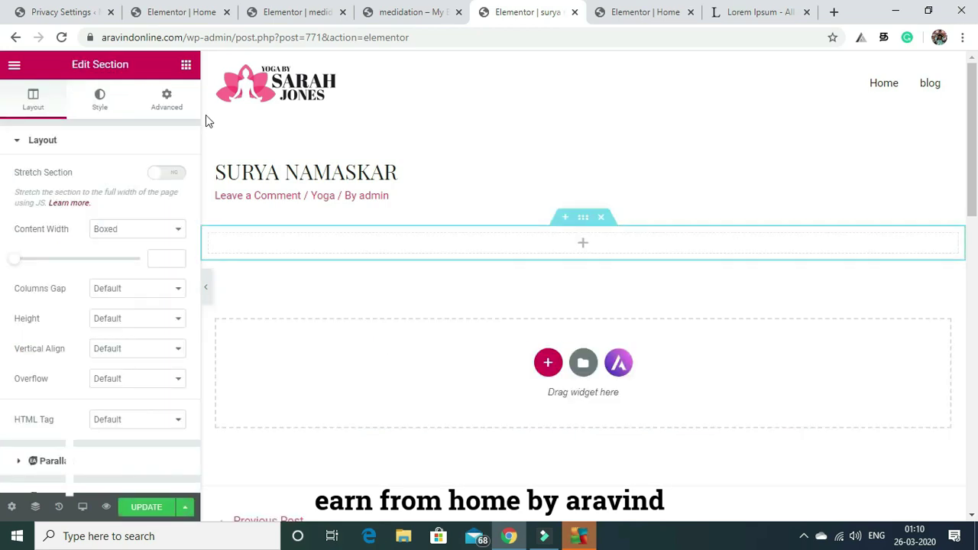
pyautogui.click(186, 66)
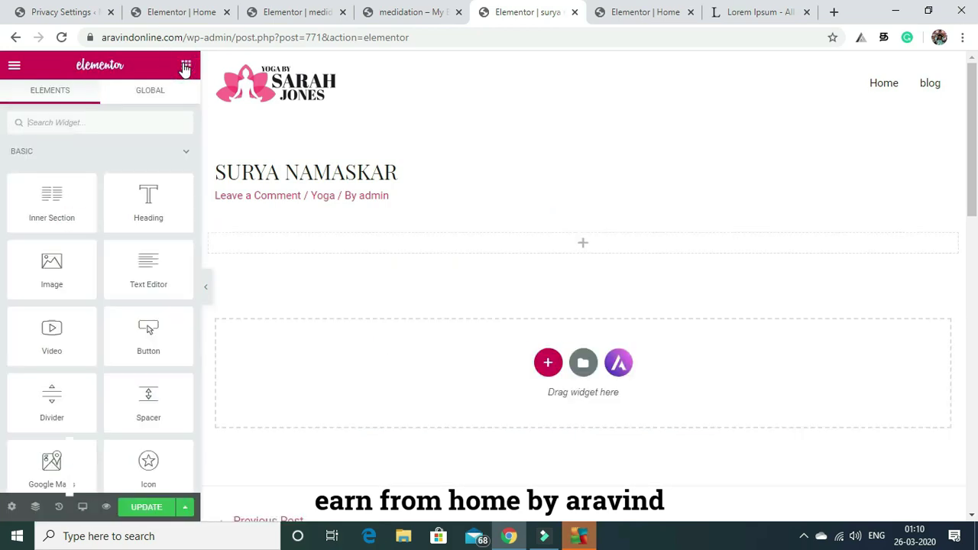
pyautogui.moveTo(150, 207); pyautogui.dragTo(334, 249)
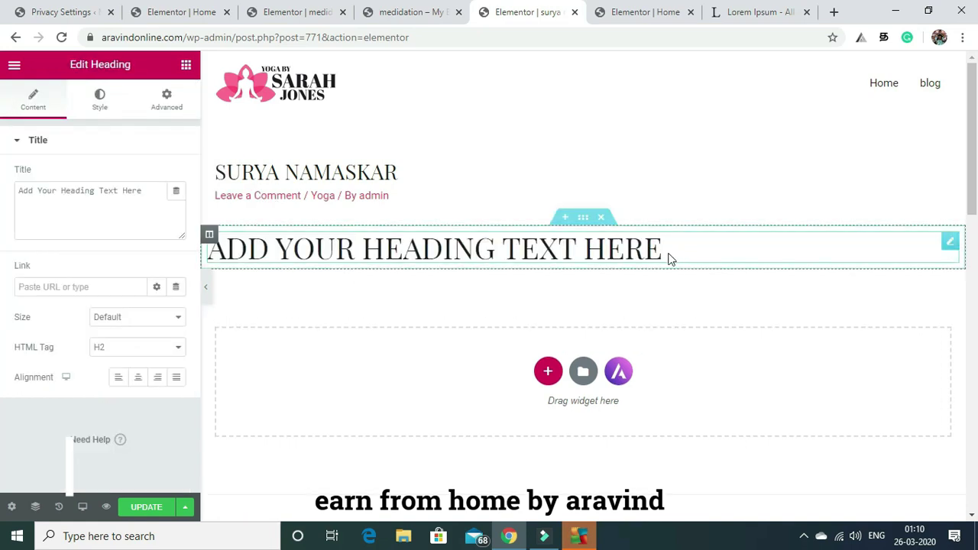
# Add a second single-column section holding an Image widget below the heading.
pyautogui.click(547, 372)
pyautogui.click(397, 408)
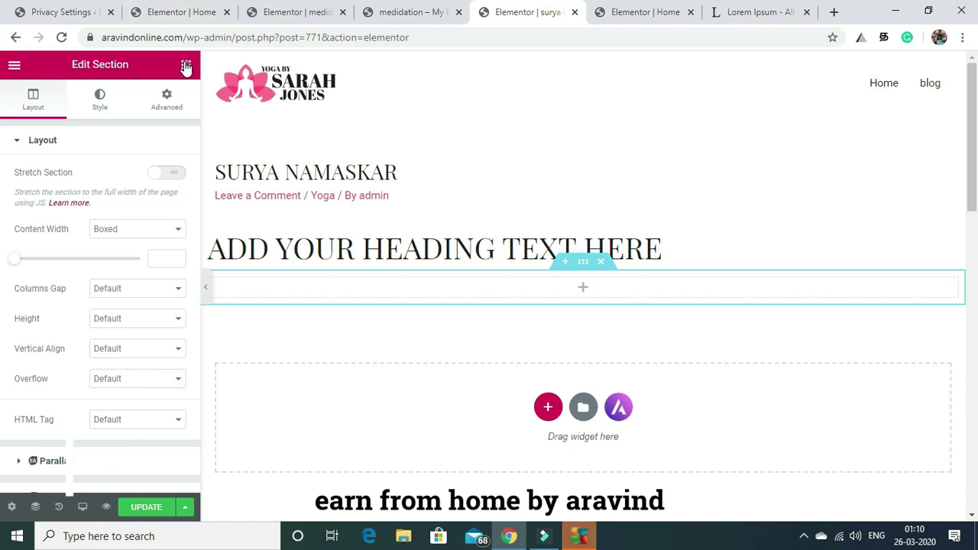
pyautogui.click(185, 65)
pyautogui.moveTo(48, 274); pyautogui.dragTo(344, 301)
pyautogui.moveTo(343, 294); pyautogui.dragTo(344, 299)
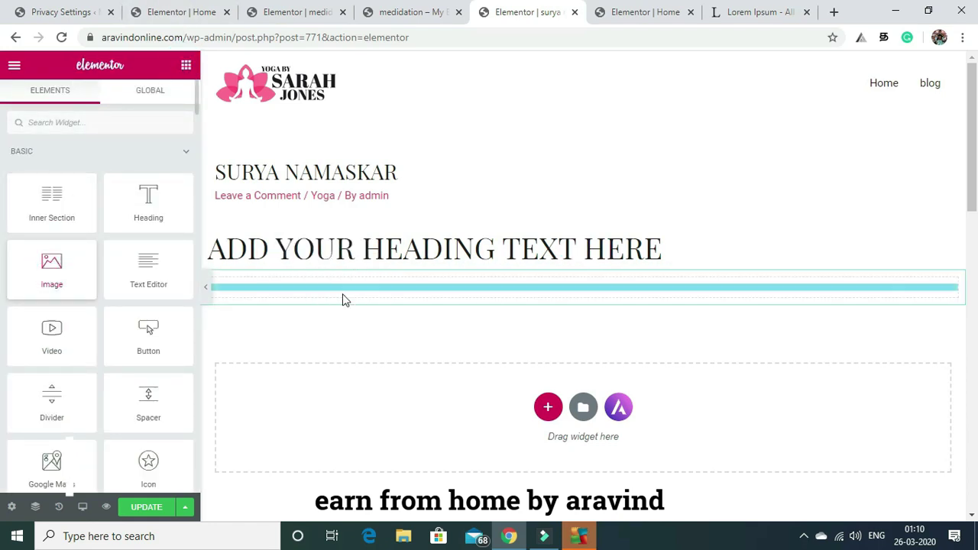
# Add a third single-column section containing a Text Editor widget.
pyautogui.scroll(-10, 879, 258)
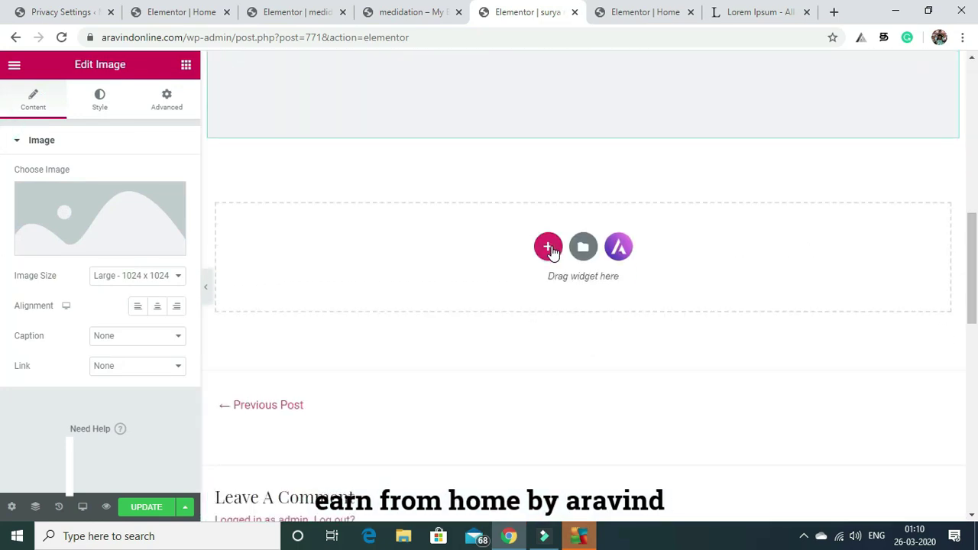
pyautogui.click(548, 246)
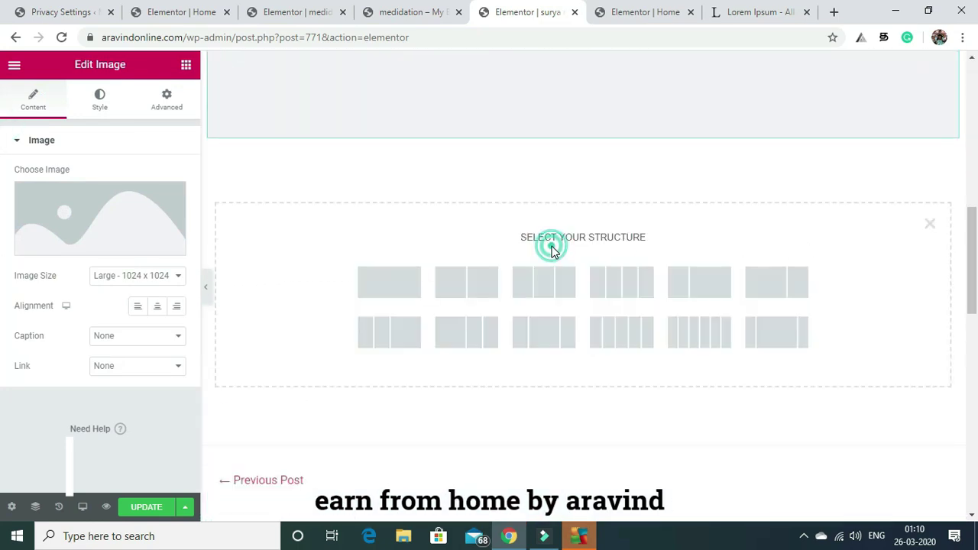
pyautogui.click(386, 289)
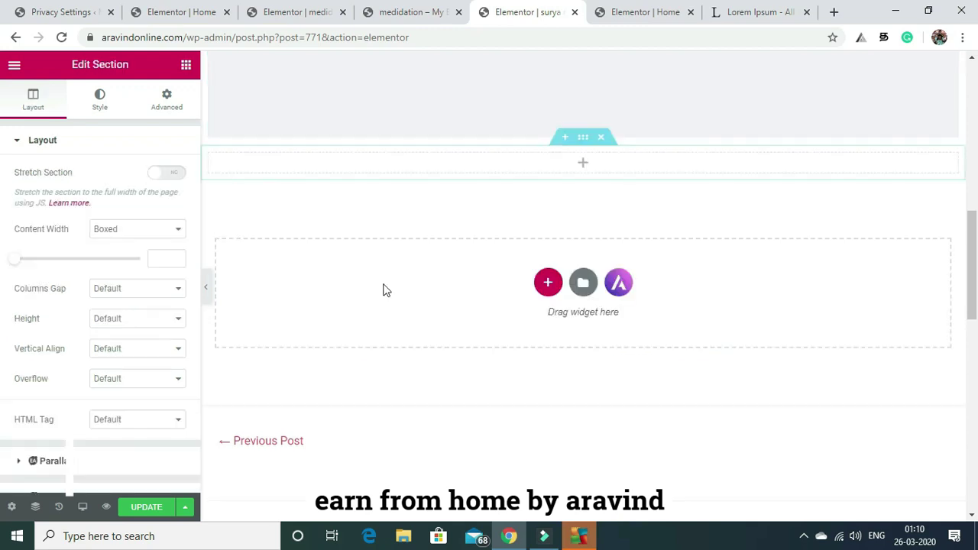
pyautogui.click(187, 66)
pyautogui.moveTo(145, 264); pyautogui.dragTo(395, 165)
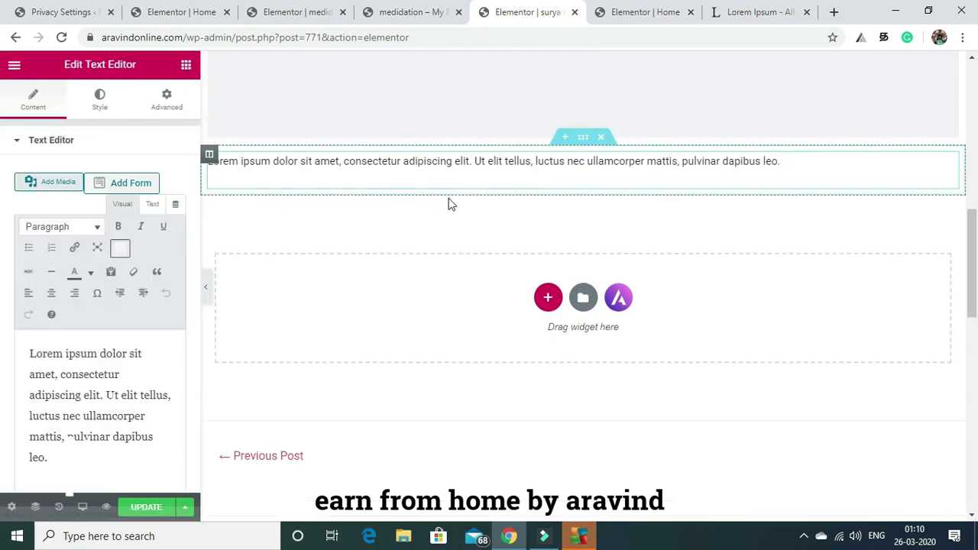
# Copy the passages from 'What is Lorem Ipsum?' downward on lipsum.com, then return to Elementor.
pyautogui.click(760, 9)
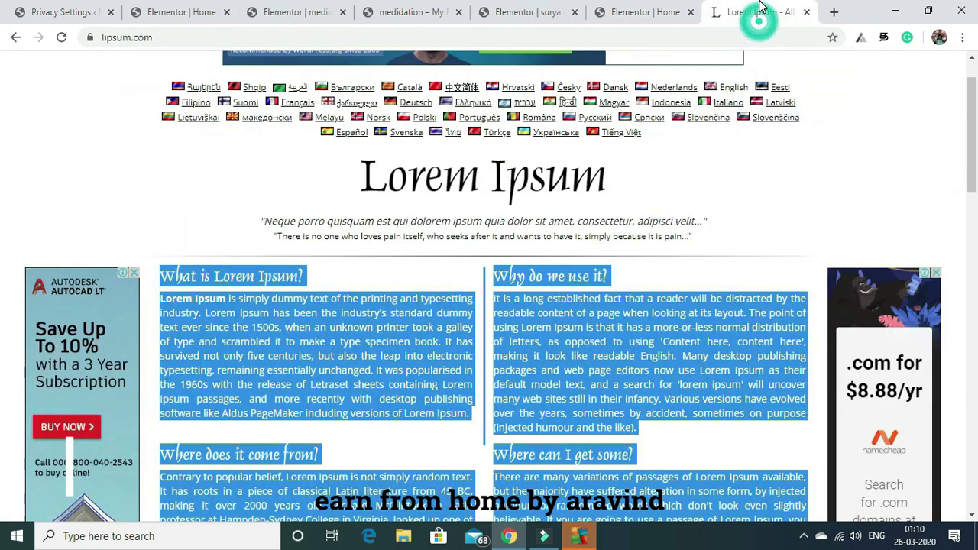
pyautogui.click(651, 274)
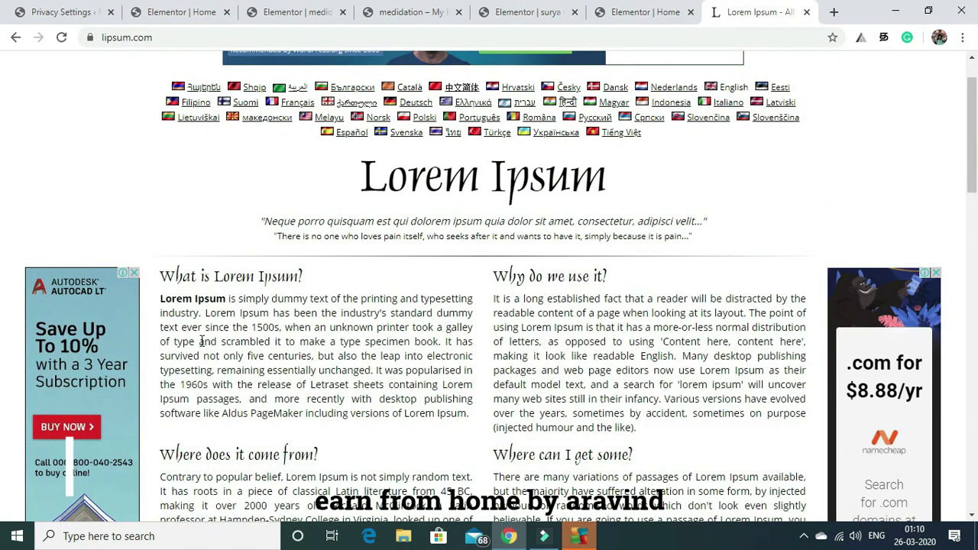
pyautogui.moveTo(161, 273); pyautogui.dragTo(447, 106)
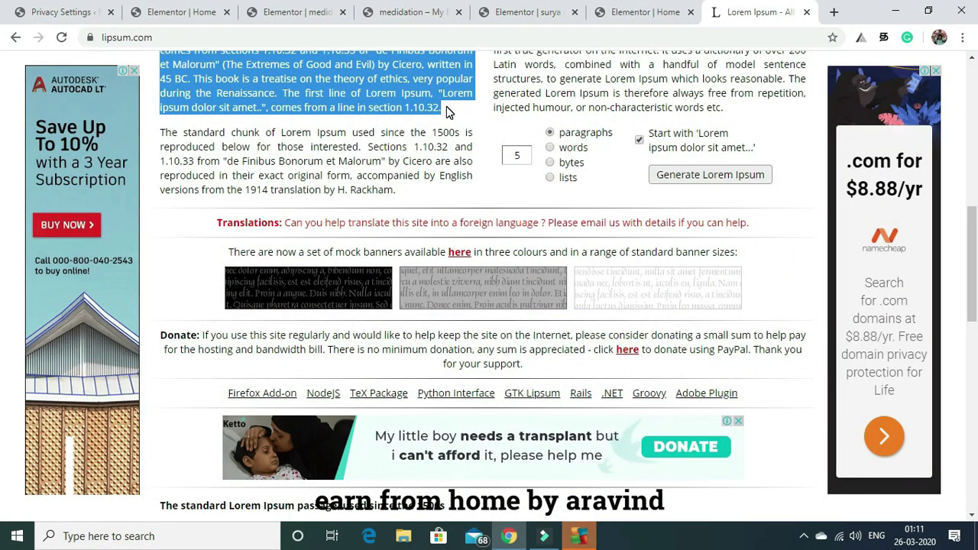
pyautogui.click(524, 9)
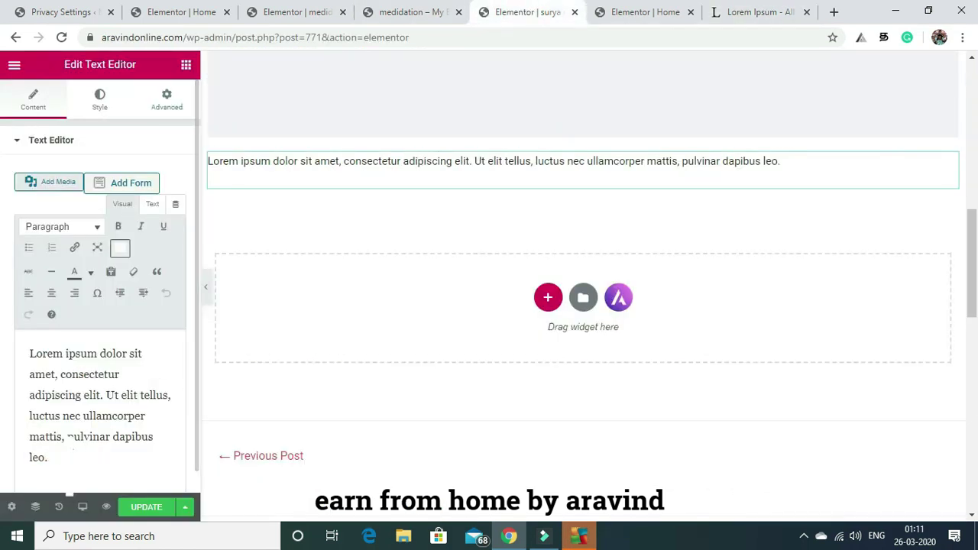
# Paste the Lorem Ipsum passages after the existing text and update the post.
pyautogui.click(60, 457)
pyautogui.hotkey('ctrl', 'v')
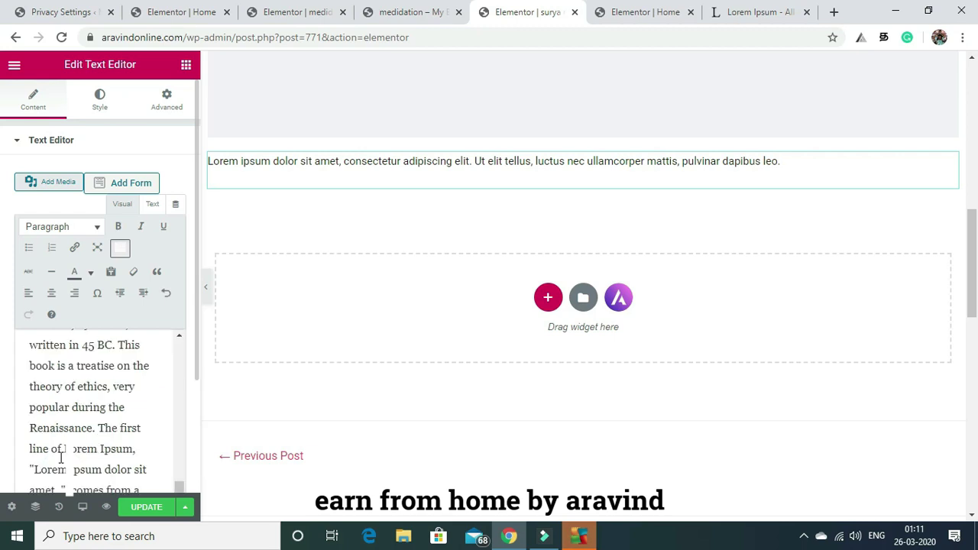
pyautogui.click(142, 508)
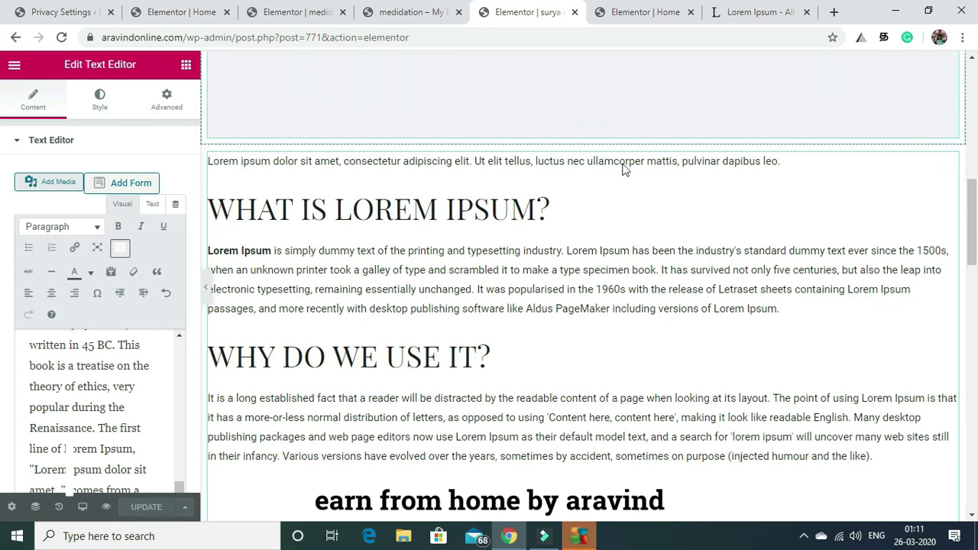
pyautogui.moveTo(974, 180)
pyautogui.mouseDown()
pyautogui.moveTo(974, 82)
pyautogui.moveTo(976, 428)
pyautogui.moveTo(977, 84)
pyautogui.mouseUp()
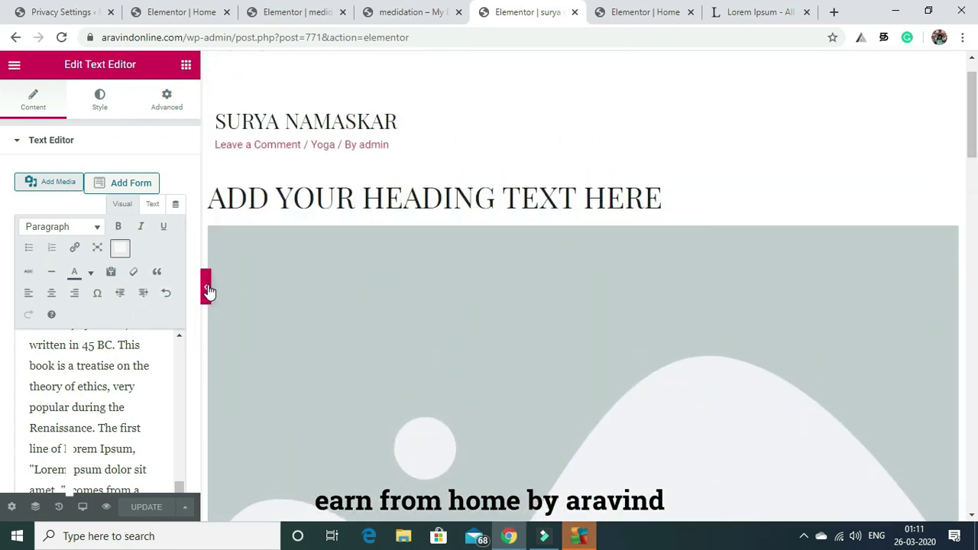
# Open Exit to Dashboard from the Elementor menu in a new browser tab.
pyautogui.click(13, 65)
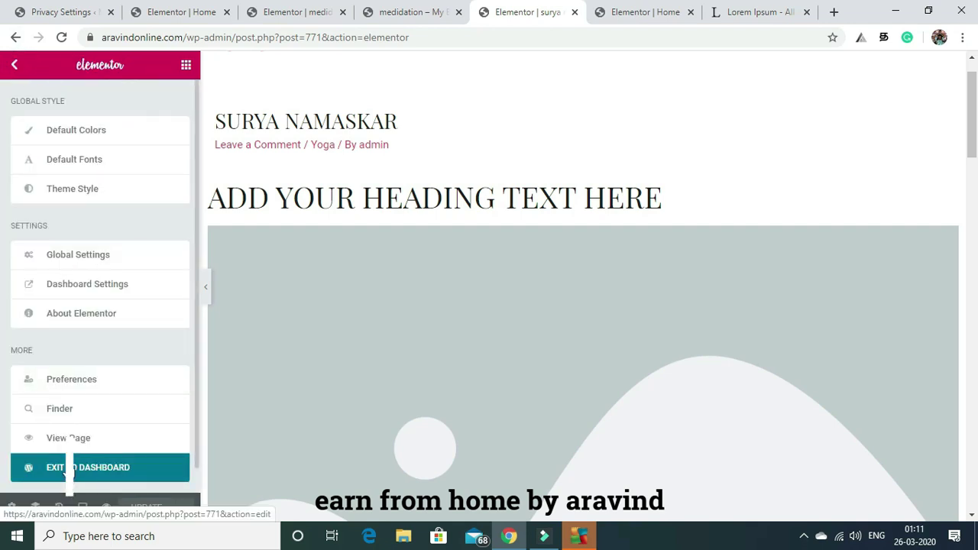
pyautogui.rightClick(69, 466)
pyautogui.click(124, 353)
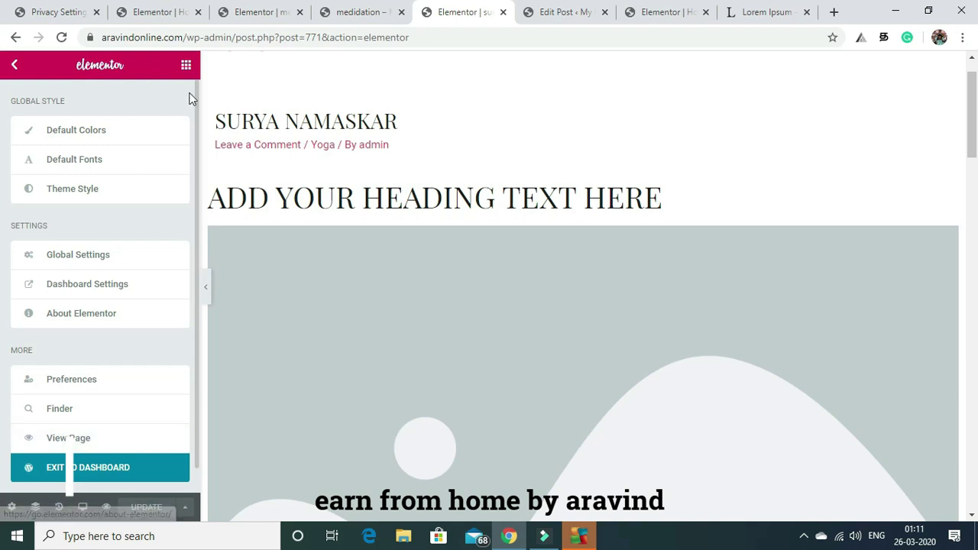
pyautogui.click(186, 67)
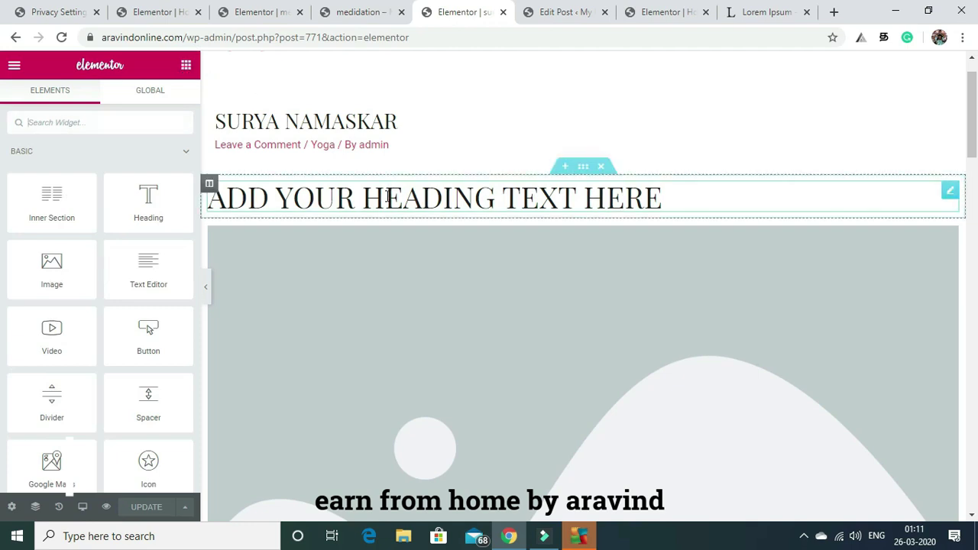
# Replace the placeholder heading text with 'benefits of surya namaskar'.
pyautogui.click(590, 198)
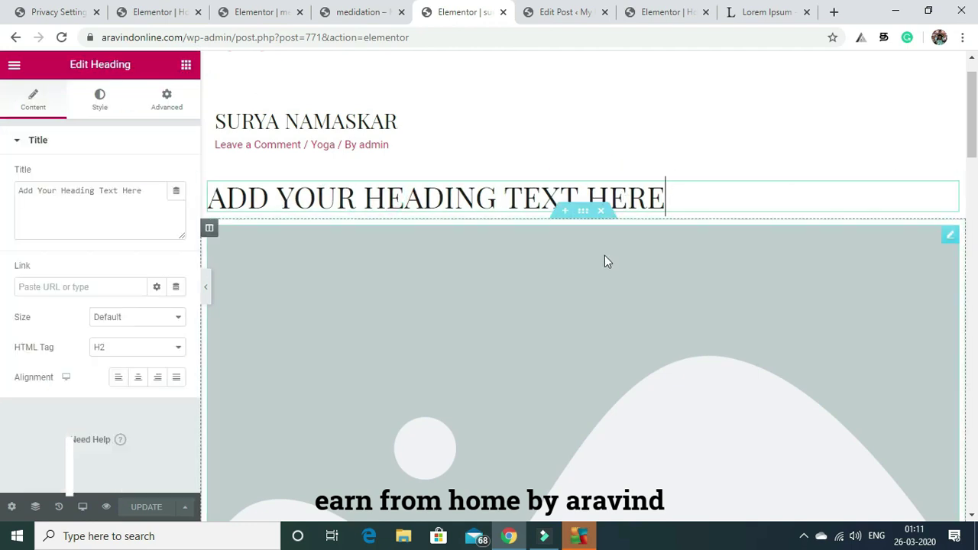
pyautogui.press('BackSpace')
pyautogui.press('BackSpace')
pyautogui.press('BackSpace')
pyautogui.press('BackSpace')
pyautogui.press('BackSpace')
pyautogui.press('BackSpace')
pyautogui.press('BackSpace')
pyautogui.press('BackSpace')
pyautogui.press('BackSpace')
pyautogui.press('BackSpace')
pyautogui.press('BackSpace')
pyautogui.press('BackSpace')
pyautogui.press('BackSpace')
pyautogui.press('BackSpace')
pyautogui.press('BackSpace')
pyautogui.press('BackSpace')
pyautogui.press('BackSpace')
pyautogui.press('BackSpace')
pyautogui.press('BackSpace')
pyautogui.press('BackSpace')
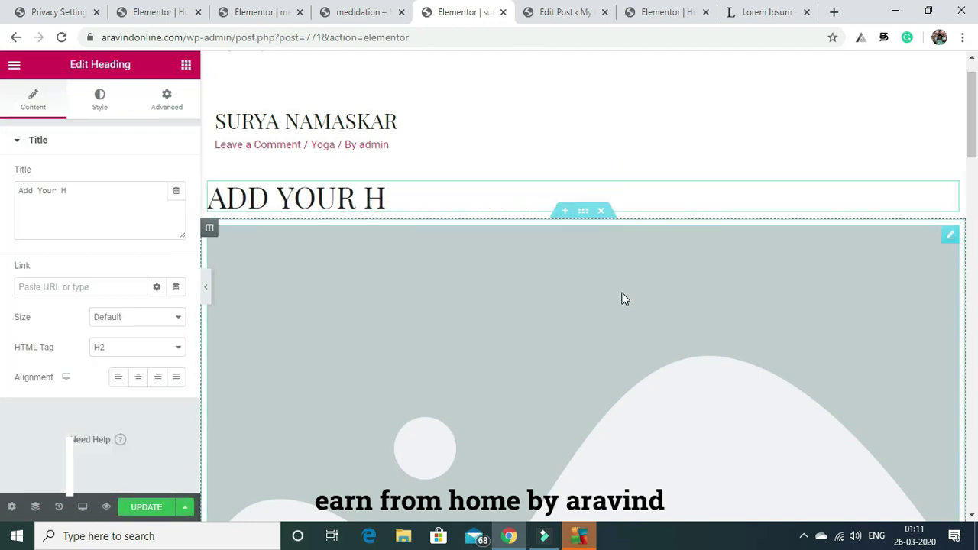
pyautogui.write('benefit')
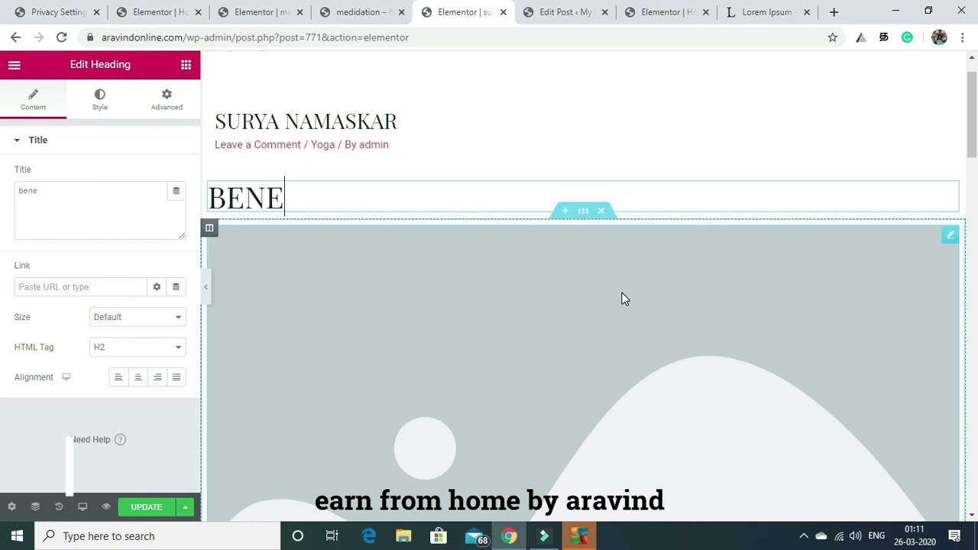
pyautogui.write('s')
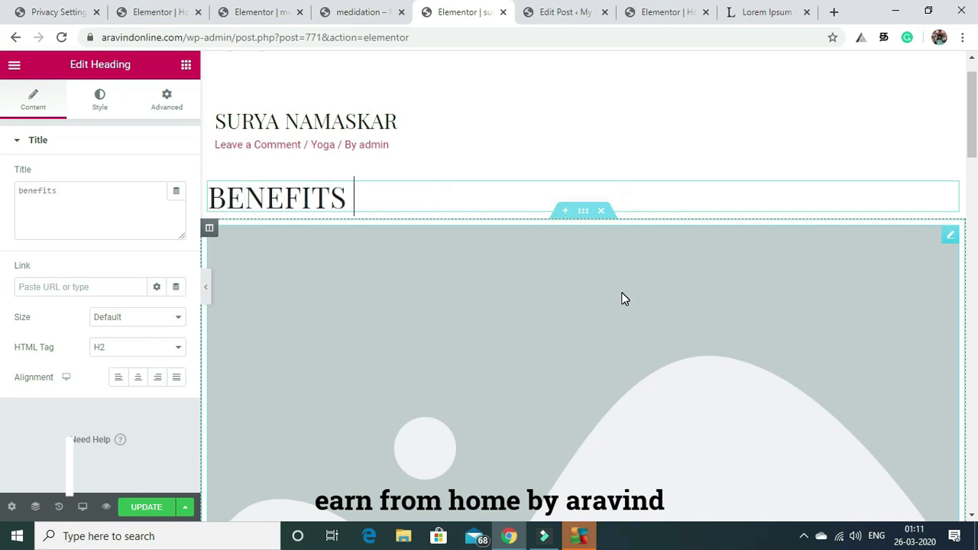
pyautogui.write(' of surya')
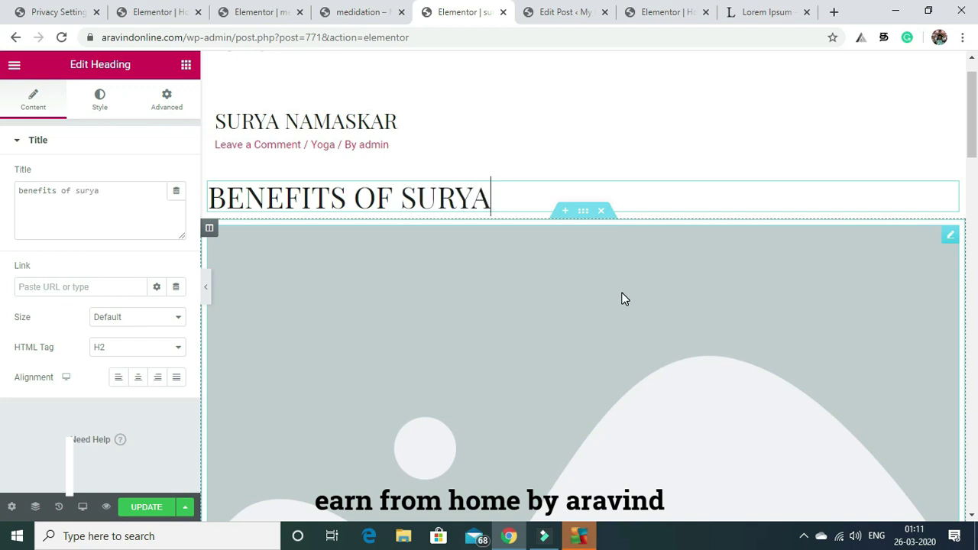
pyautogui.write(' na')
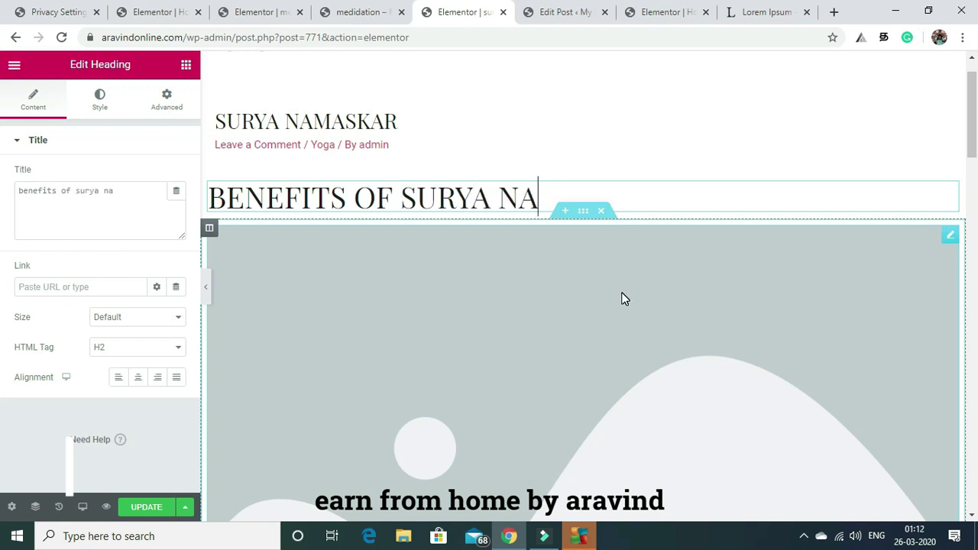
pyautogui.write('maskar')
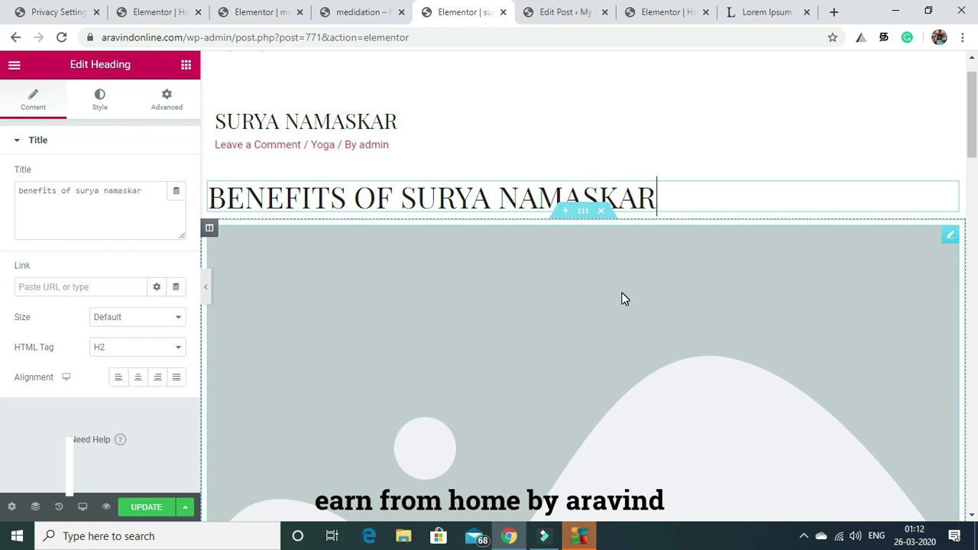
pyautogui.click(673, 263)
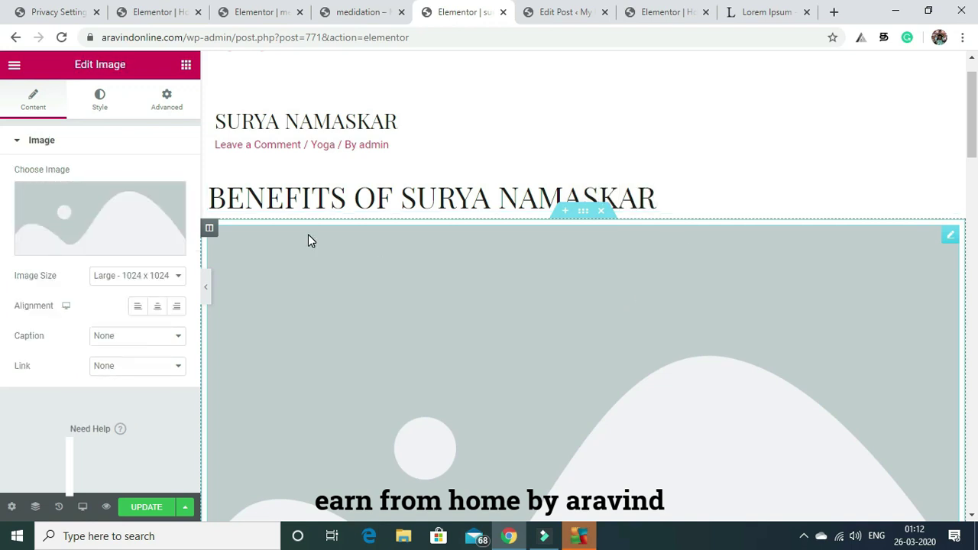
# Set the image widget to the group photo slide3-free-img.jpg, replacing the handstand photo first chosen.
pyautogui.click(120, 214)
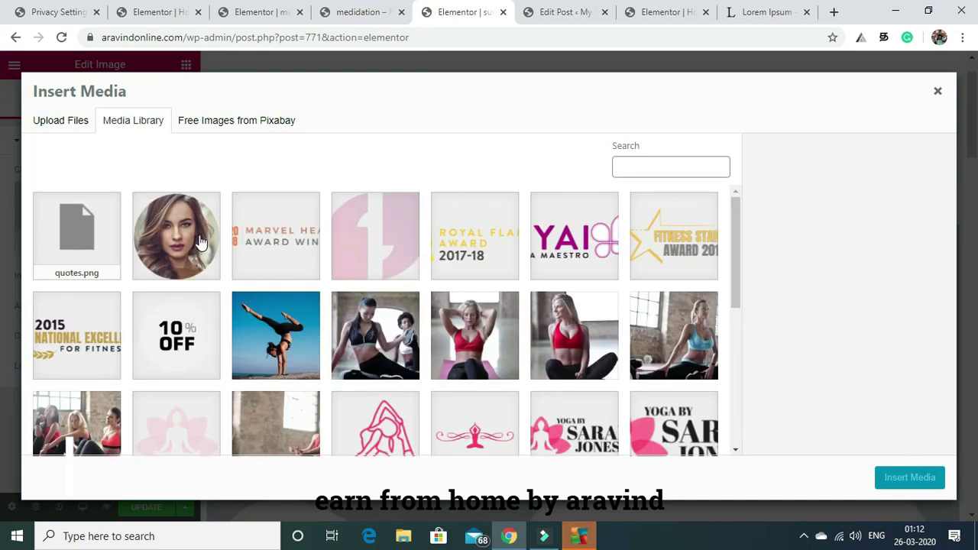
pyautogui.click(287, 327)
pyautogui.click(898, 478)
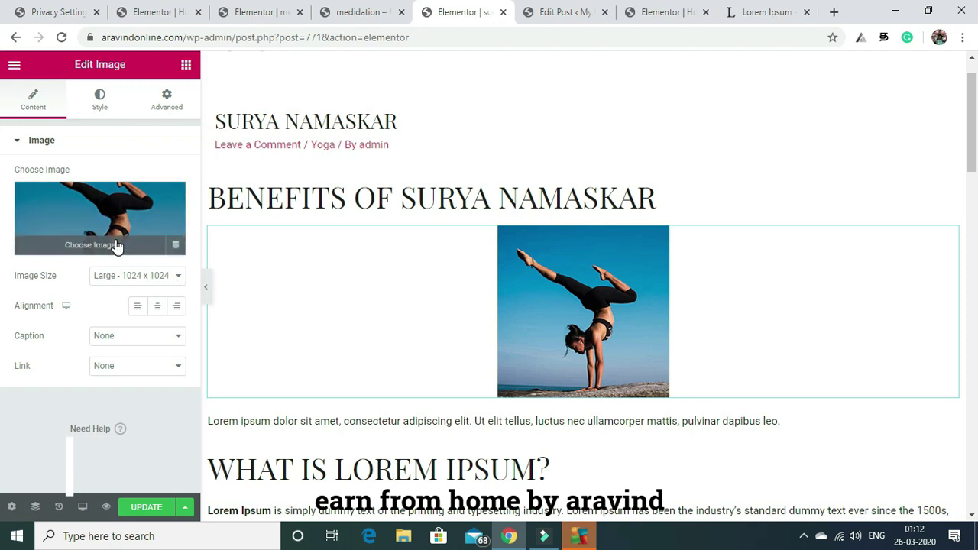
pyautogui.click(104, 214)
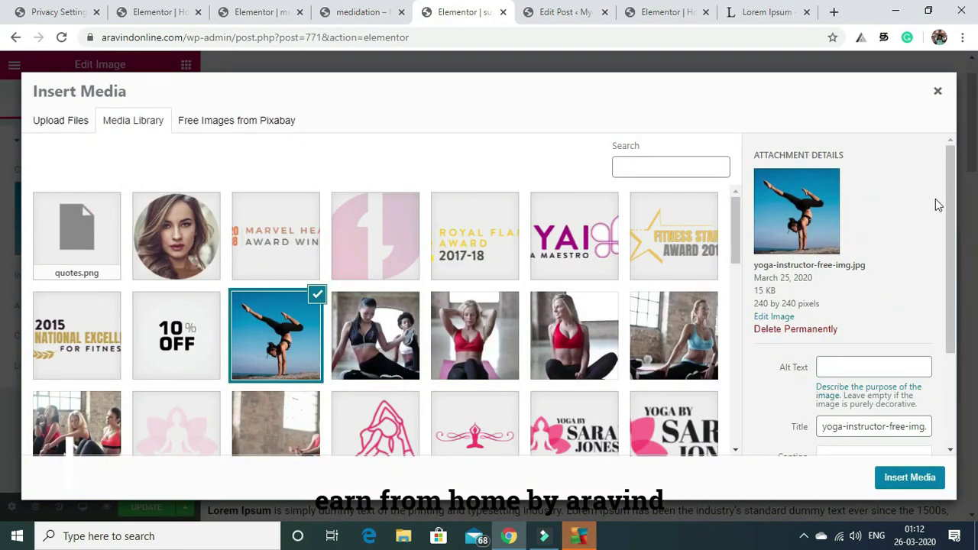
pyautogui.moveTo(950, 203); pyautogui.dragTo(950, 266)
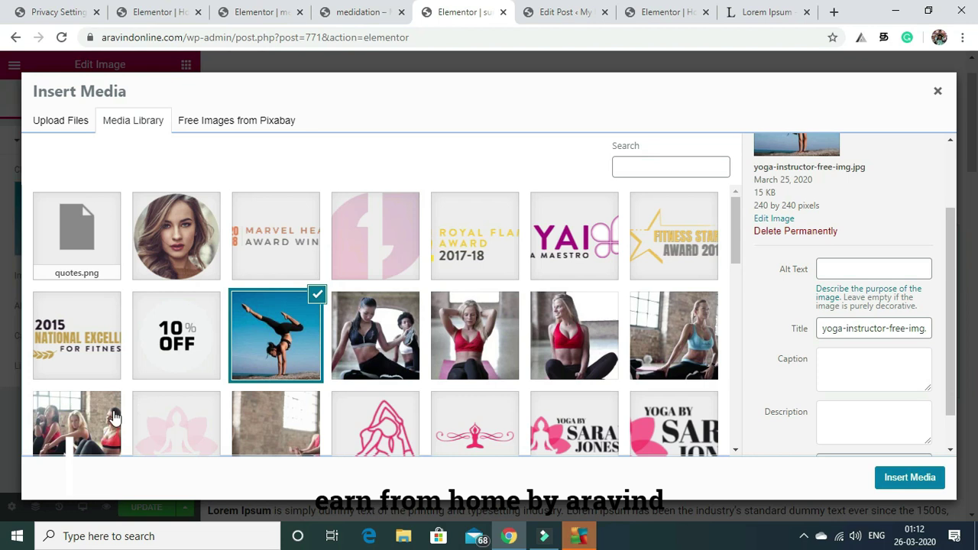
pyautogui.click(66, 425)
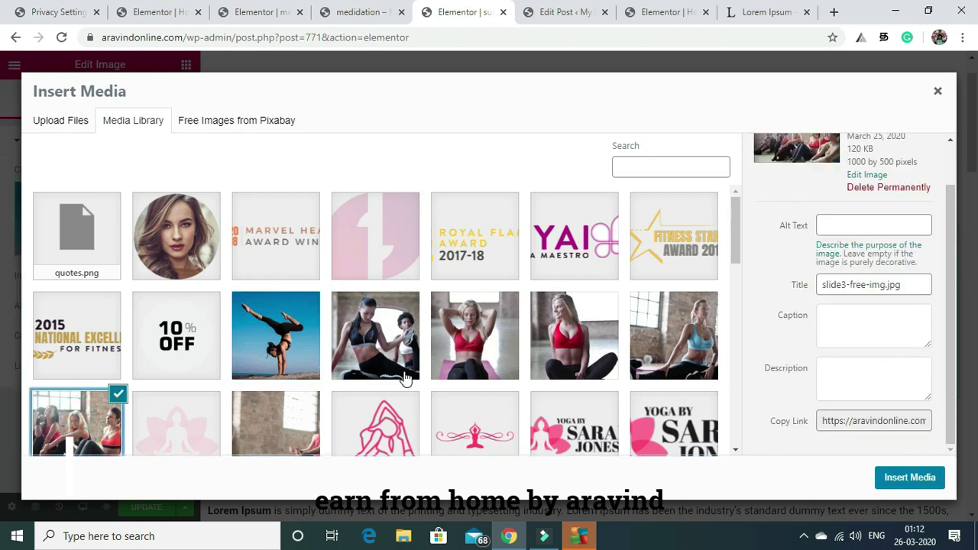
pyautogui.click(909, 478)
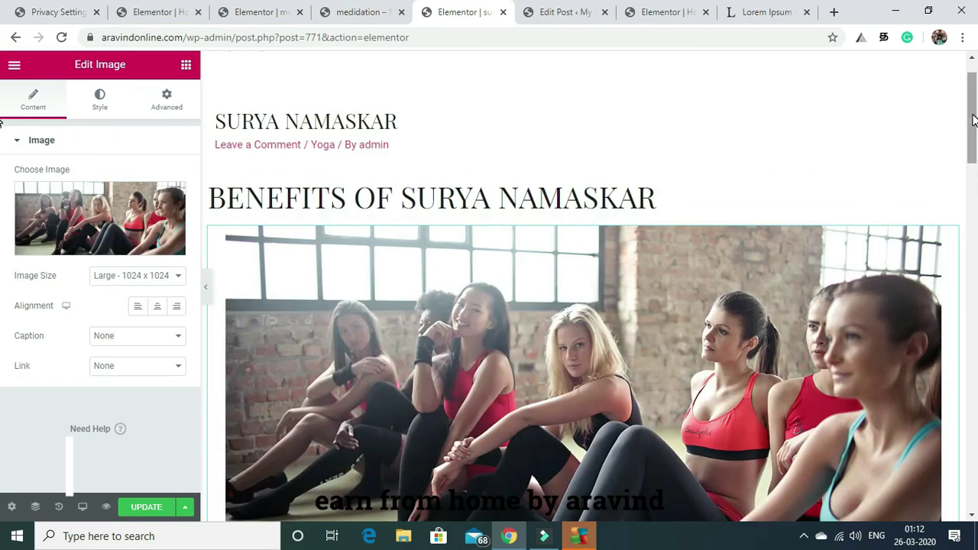
pyautogui.scroll(-2, 961, 123)
pyautogui.moveTo(977, 155); pyautogui.dragTo(977, 287)
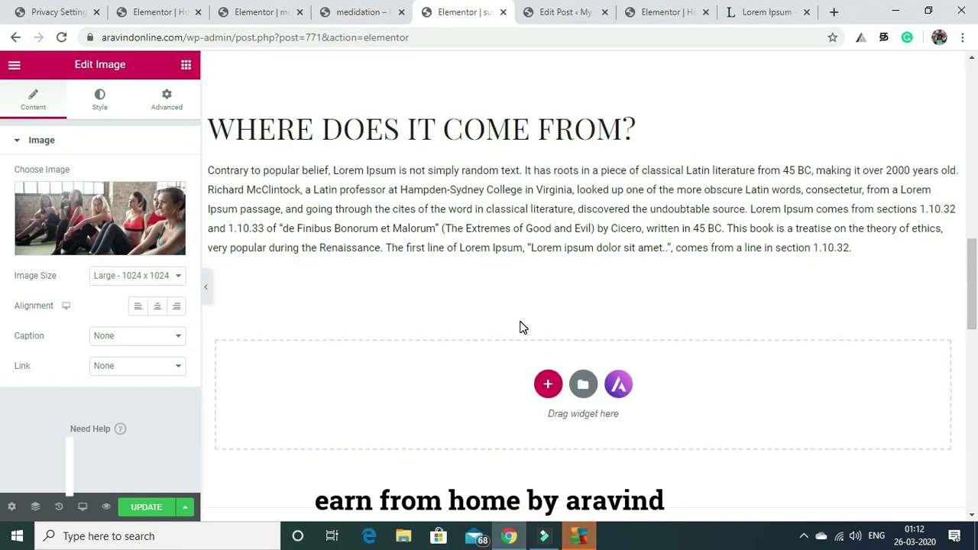
# Add a two-column section below the text and place a Video widget in its left column.
pyautogui.click(548, 385)
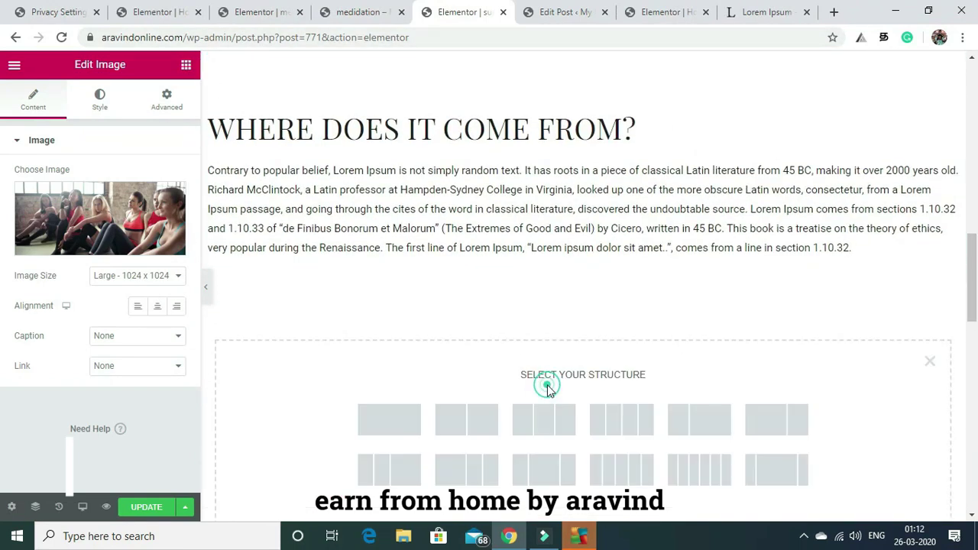
pyautogui.click(397, 420)
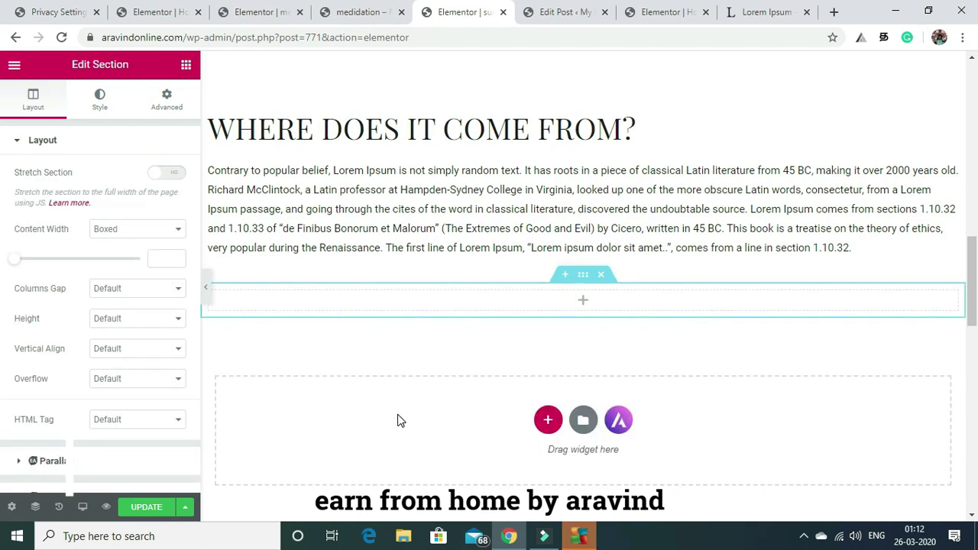
pyautogui.click(604, 275)
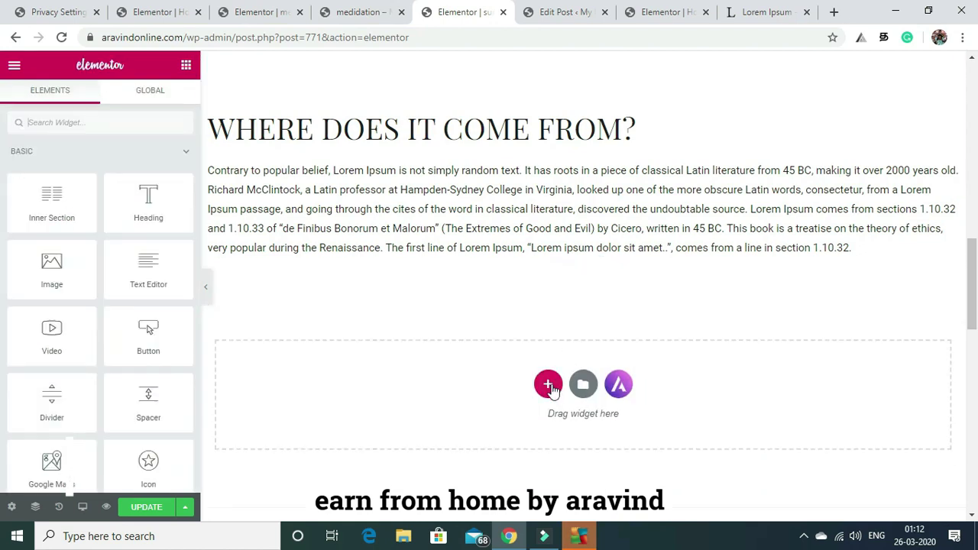
pyautogui.click(548, 387)
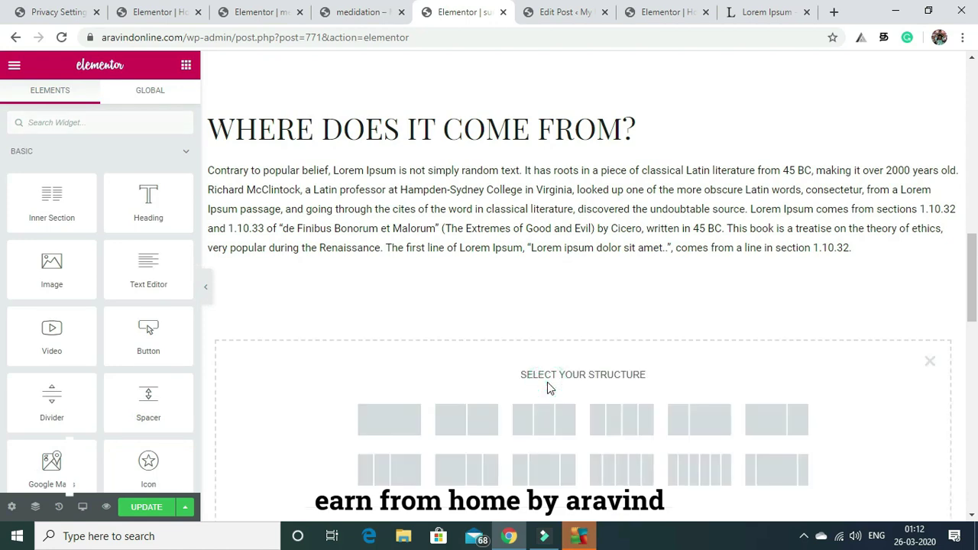
pyautogui.click(468, 415)
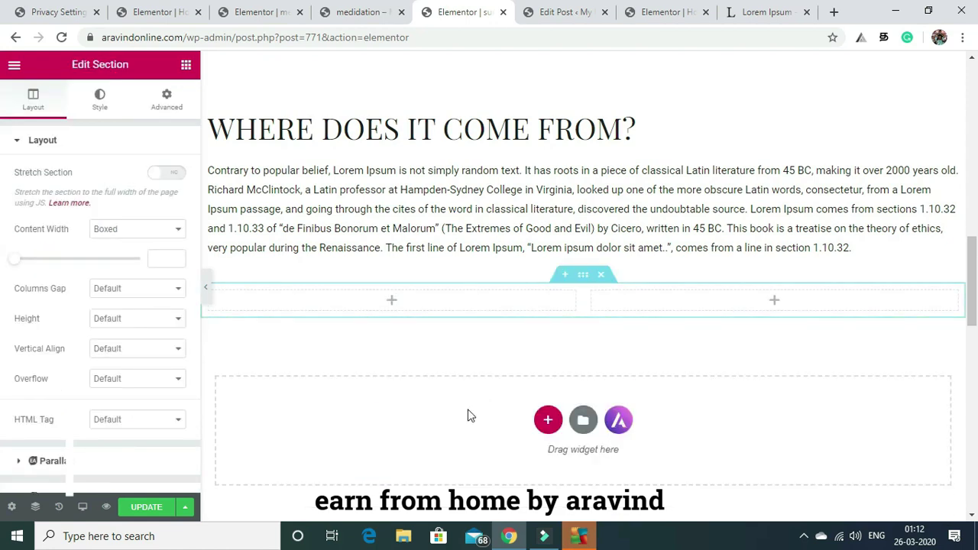
pyautogui.click(186, 67)
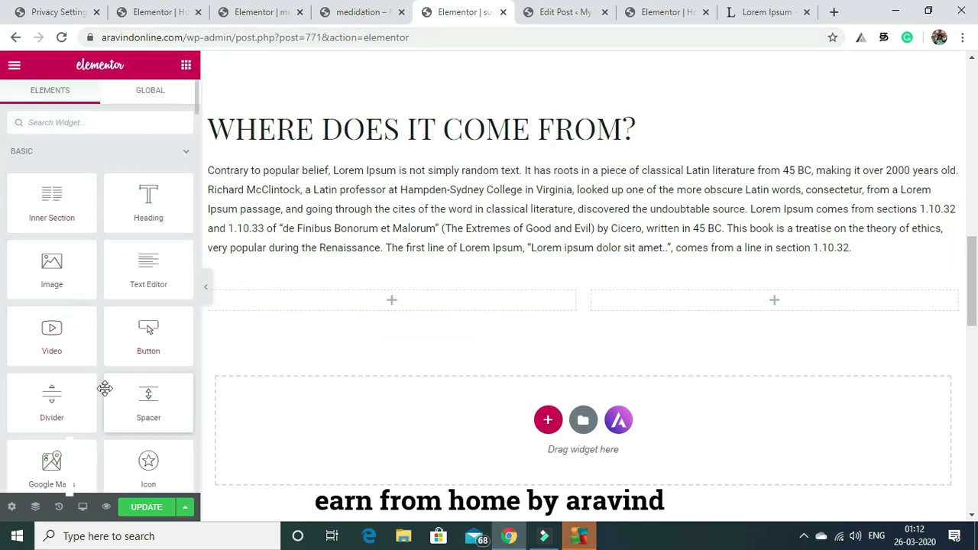
pyautogui.moveTo(66, 340); pyautogui.dragTo(386, 309)
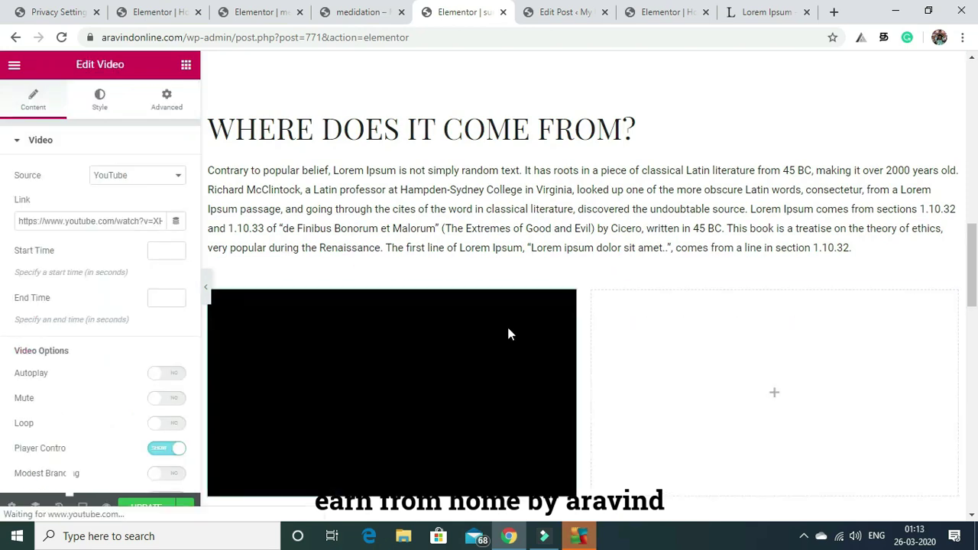
pyautogui.scroll(-3, 974, 255)
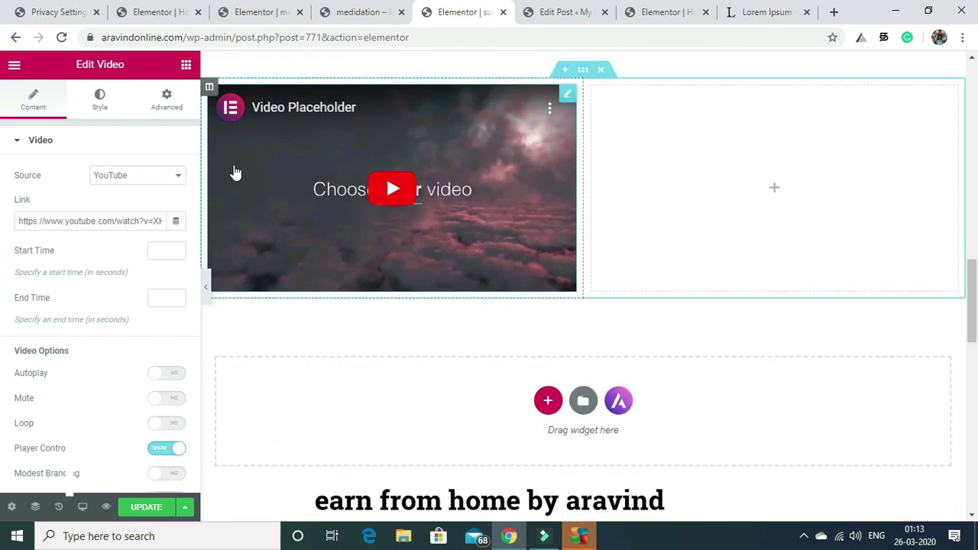
# Dismiss the Animated Headline PRO notice and drop a Google Maps widget into the right column.
pyautogui.click(186, 66)
pyautogui.doubleClick(185, 67)
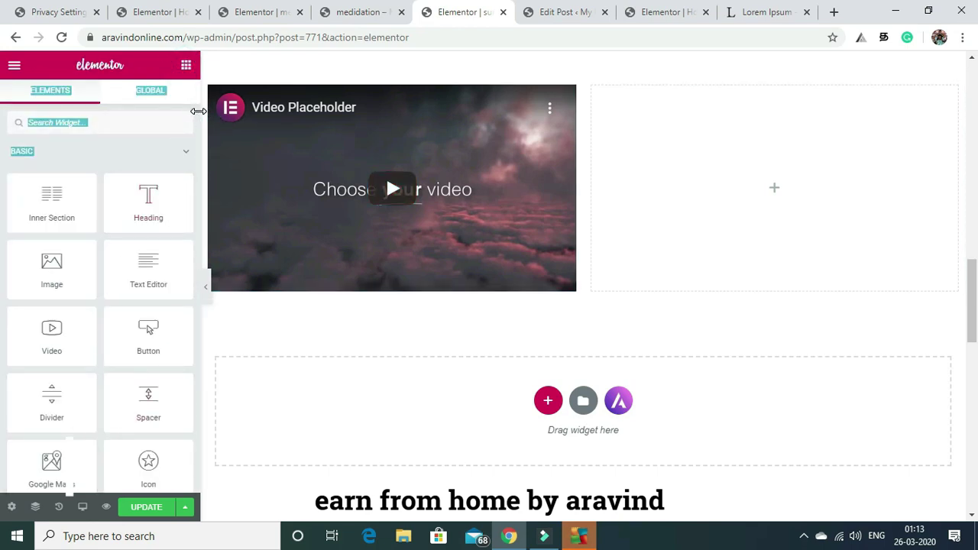
pyautogui.scroll(-5, 194, 111)
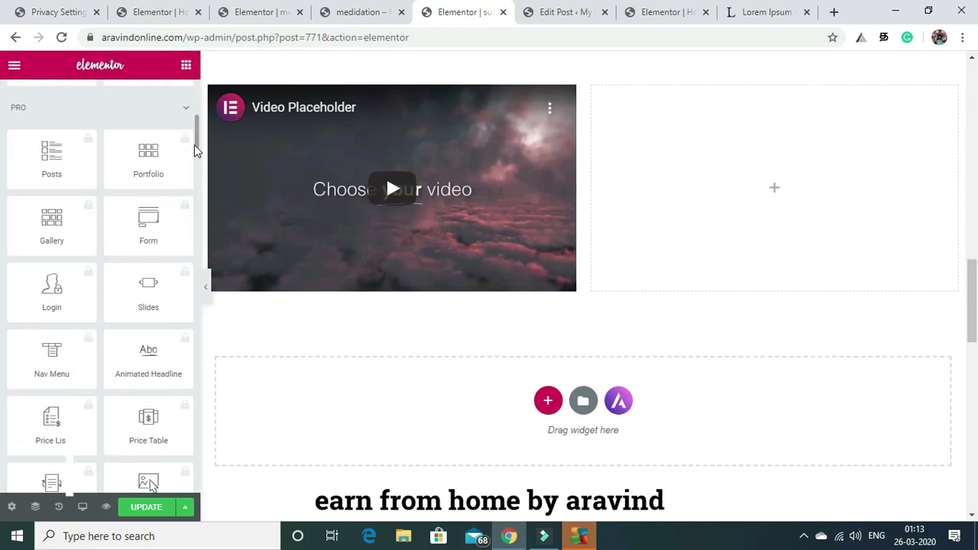
pyautogui.click(136, 363)
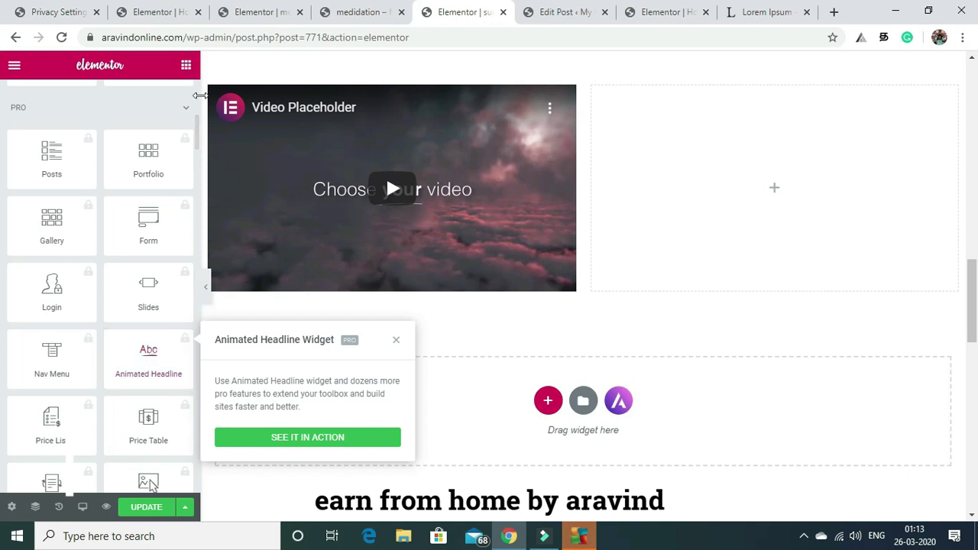
pyautogui.moveTo(196, 143); pyautogui.dragTo(195, 114)
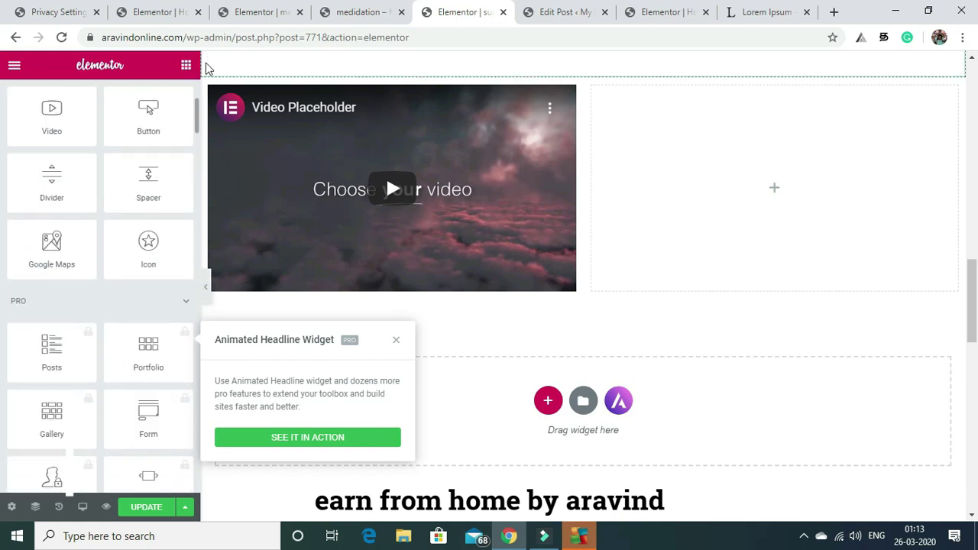
pyautogui.scroll(2, 191, 115)
pyautogui.scroll(-2, 188, 118)
pyautogui.scroll(-10, 94, 196)
pyautogui.scroll(14, 94, 197)
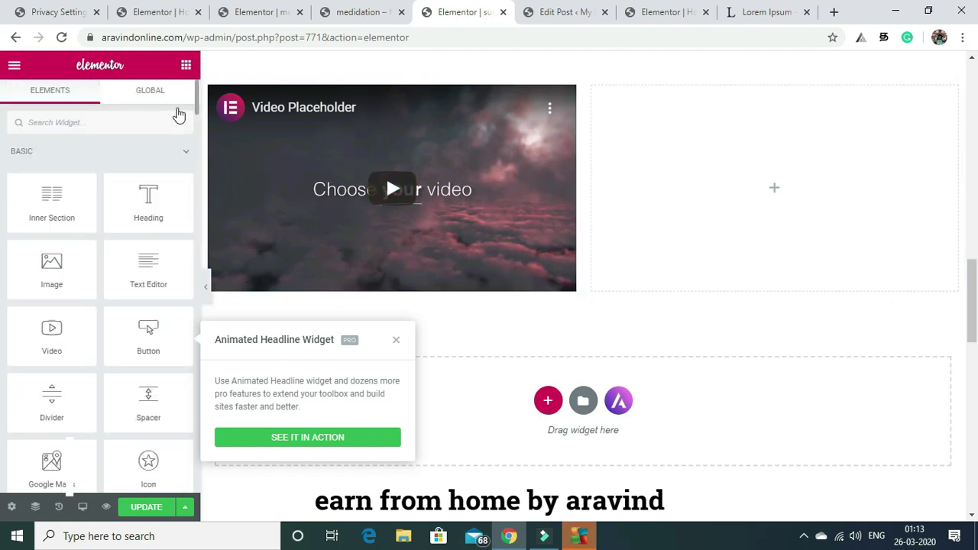
pyautogui.scroll(-8, 183, 118)
pyautogui.scroll(4, 26, 245)
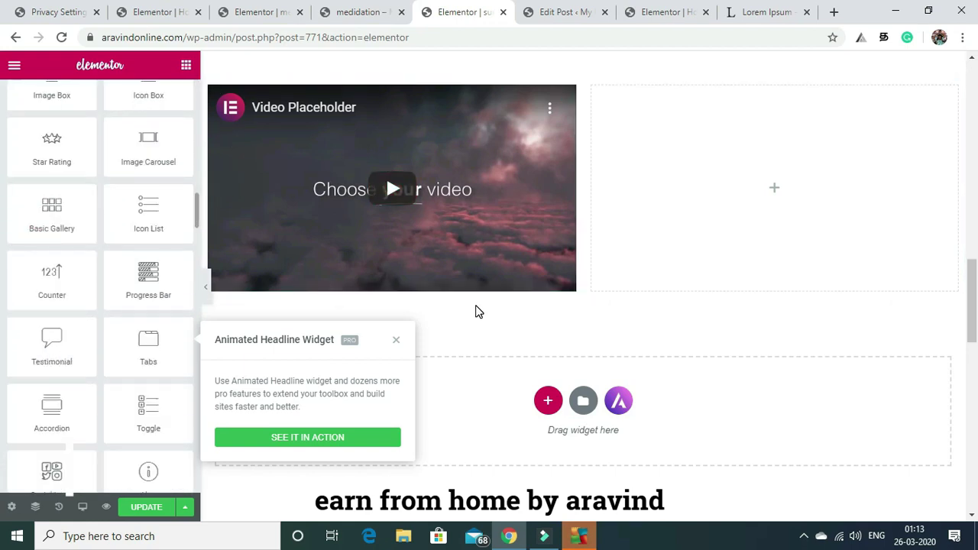
pyautogui.click(475, 311)
pyautogui.scroll(15, 195, 138)
pyautogui.scroll(-8, 70, 190)
pyautogui.scroll(8, 70, 190)
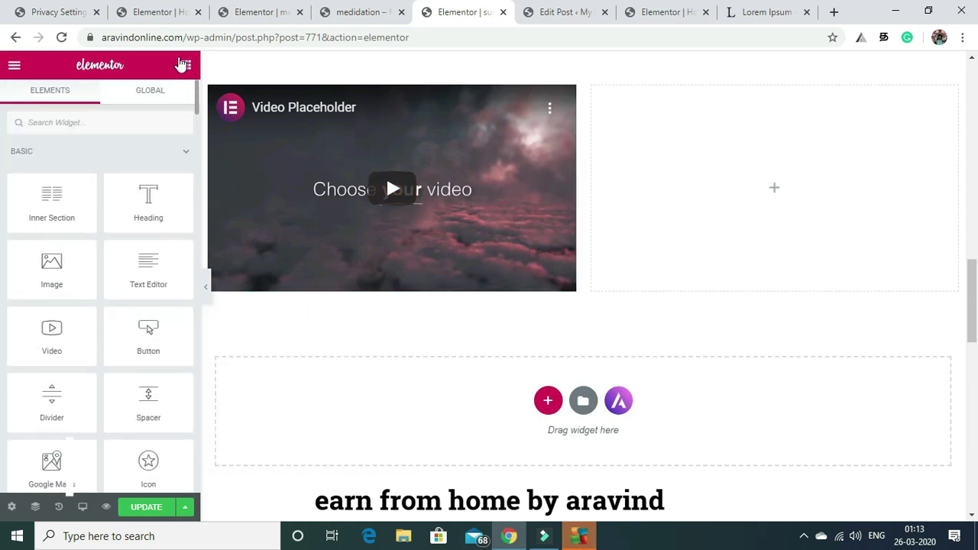
pyautogui.scroll(-4, 168, 76)
pyautogui.scroll(5, 184, 72)
pyautogui.moveTo(48, 473); pyautogui.dragTo(662, 234)
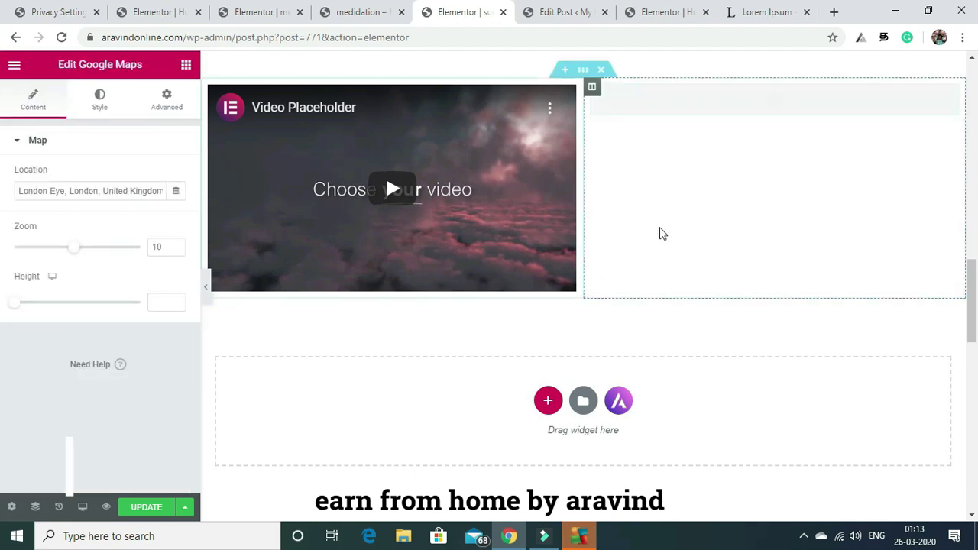
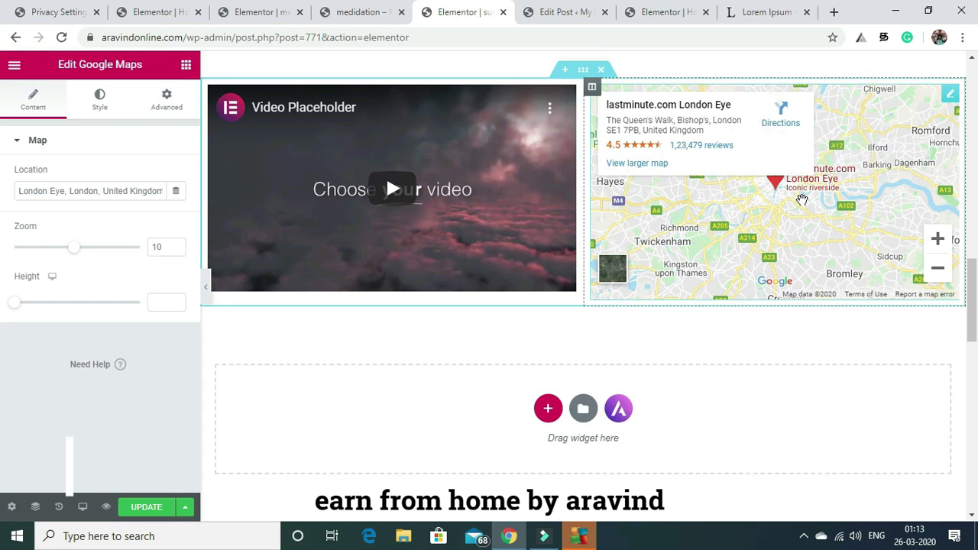
# Change the Google Map location from London Eye, United Kingdom to 'chennai, india' and update the page.
pyautogui.click(153, 509)
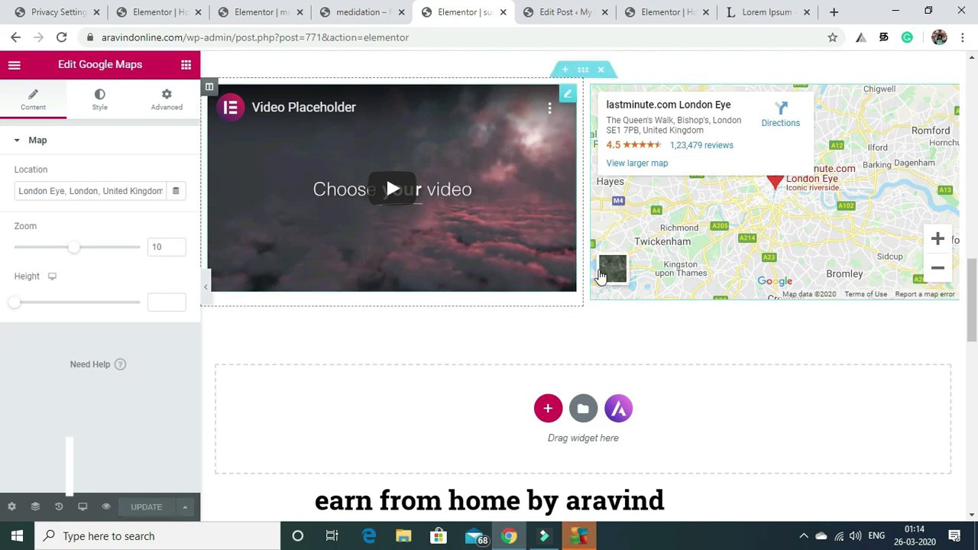
pyautogui.click(67, 193)
pyautogui.press('BackSpace')
pyautogui.press('BackSpace')
pyautogui.press('BackSpace')
pyautogui.press('BackSpace')
pyautogui.press('BackSpace')
pyautogui.press('BackSpace')
pyautogui.press('BackSpace')
pyautogui.press('BackSpace')
pyautogui.press('BackSpace')
pyautogui.press('BackSpace')
pyautogui.press('BackSpace')
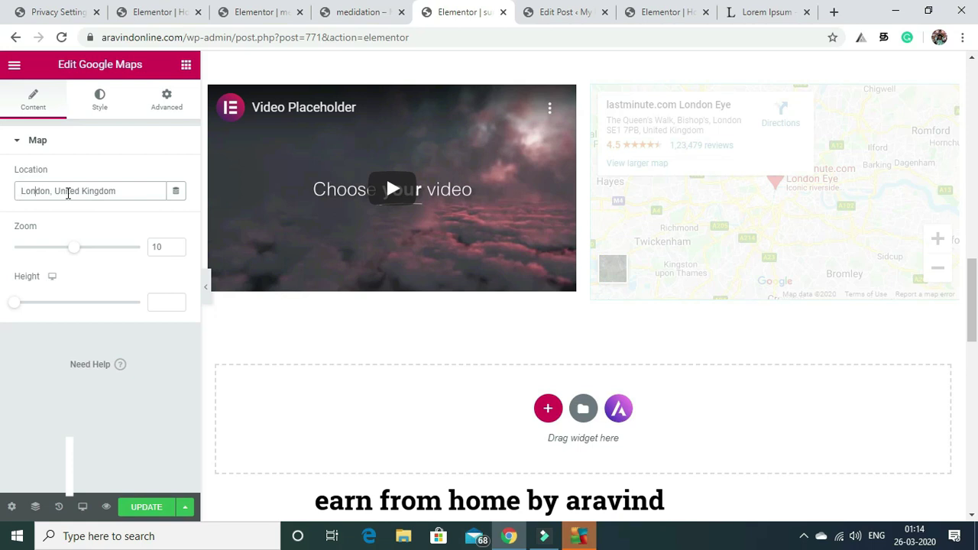
pyautogui.press('BackSpace')
pyautogui.press('BackSpace')
pyautogui.press('BackSpace')
pyautogui.press('BackSpace')
pyautogui.press('BackSpace')
pyautogui.press('BackSpace')
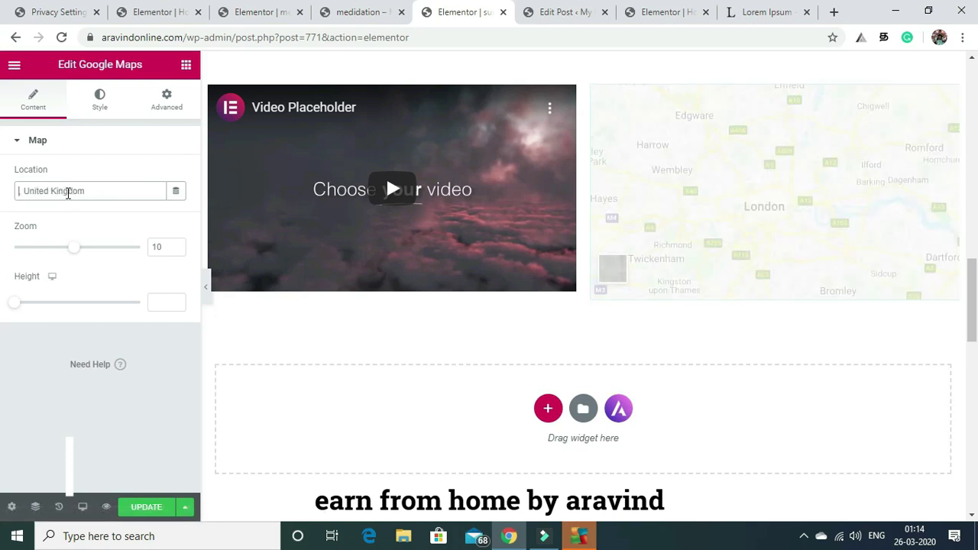
pyautogui.write('chennai')
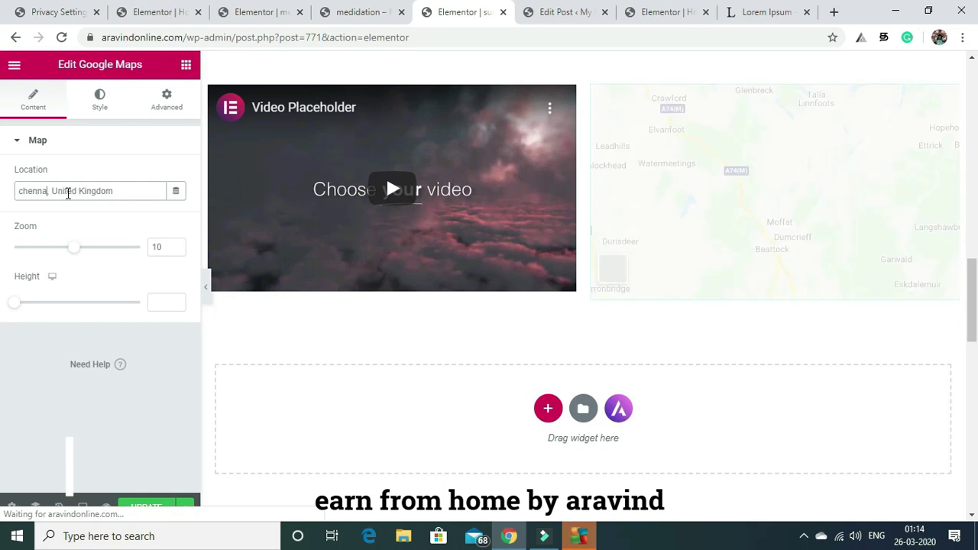
pyautogui.click(118, 192)
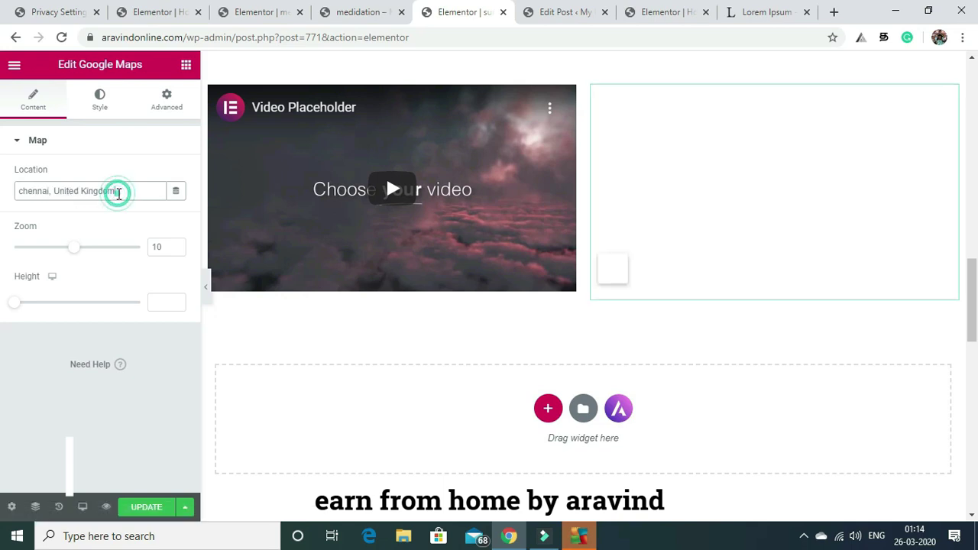
pyautogui.press('BackSpace')
pyautogui.press('BackSpace')
pyautogui.press('BackSpace')
pyautogui.press('BackSpace')
pyautogui.press('BackSpace')
pyautogui.press('BackSpace')
pyautogui.press('BackSpace')
pyautogui.press('BackSpace')
pyautogui.press('BackSpace')
pyautogui.press('BackSpace')
pyautogui.press('BackSpace')
pyautogui.press('BackSpace')
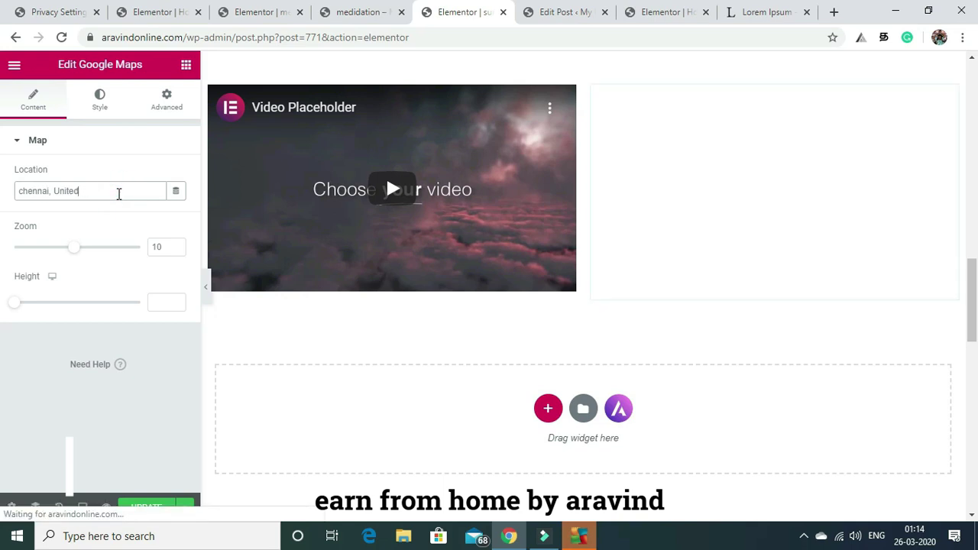
pyautogui.press('BackSpace')
pyautogui.press('BackSpace')
pyautogui.write('india')
pyautogui.click(150, 508)
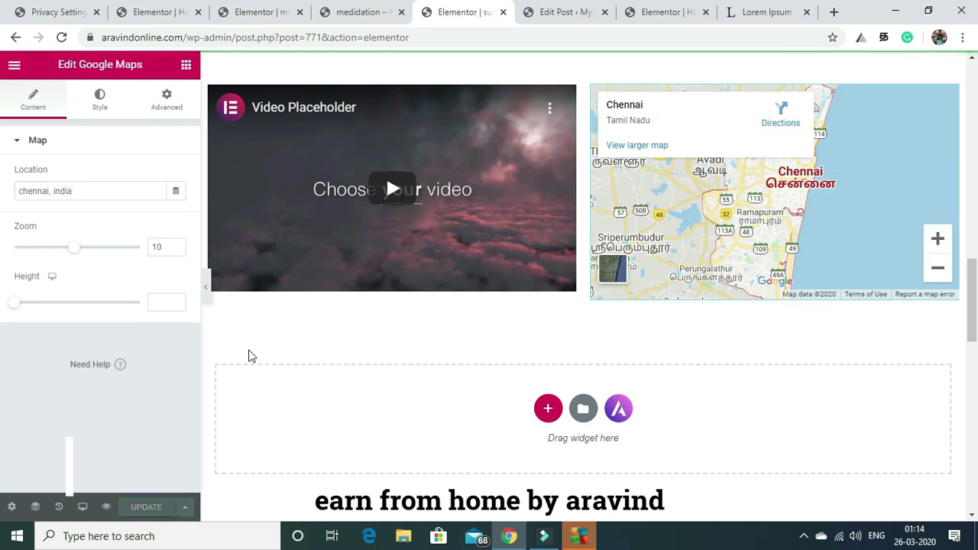
# Open View Page from the Elementor menu in a new browser tab and switch to it.
pyautogui.moveTo(973, 302); pyautogui.dragTo(976, 137)
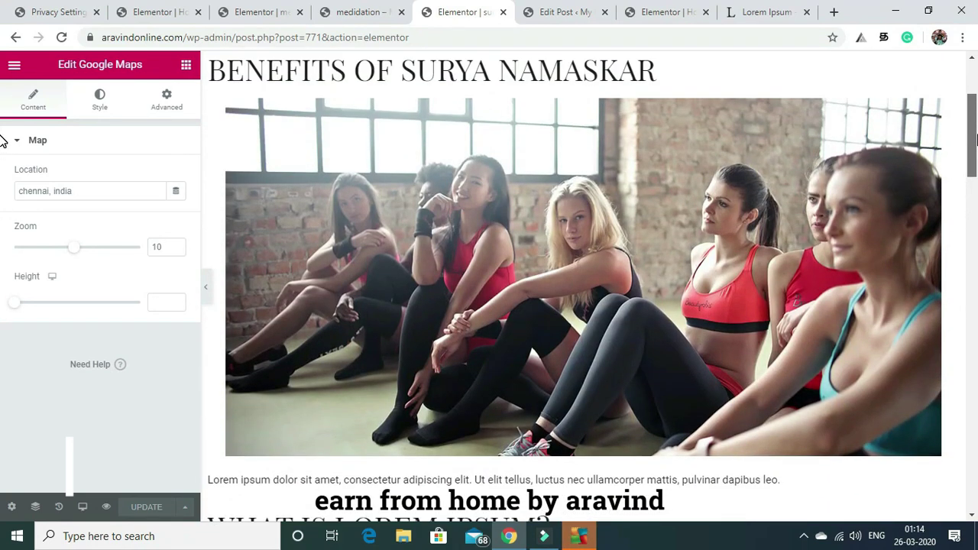
pyautogui.moveTo(976, 137); pyautogui.dragTo(976, 303)
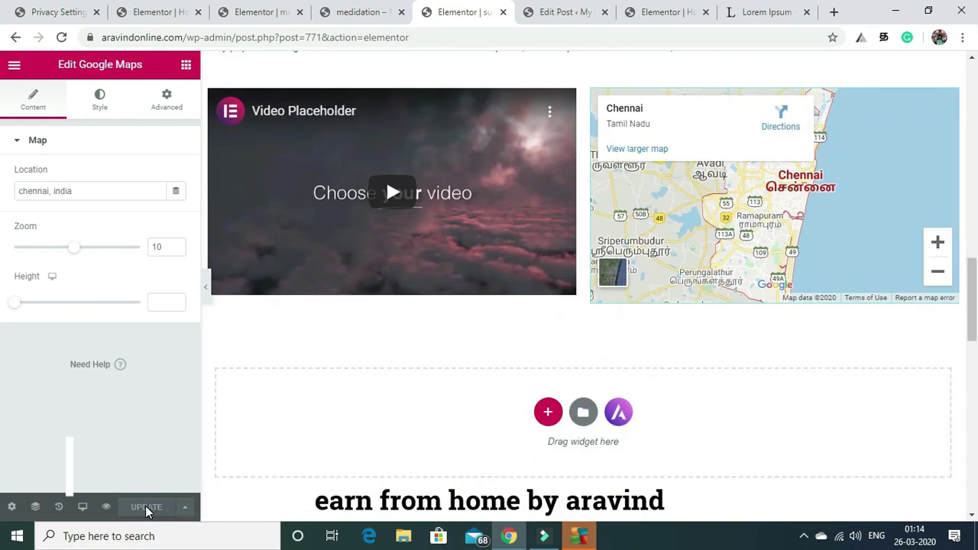
pyautogui.click(13, 67)
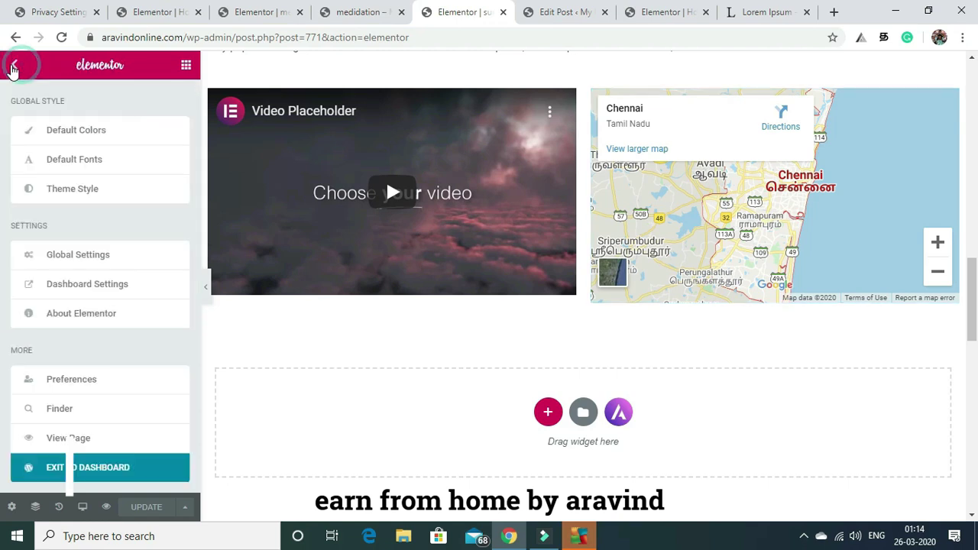
pyautogui.rightClick(56, 443)
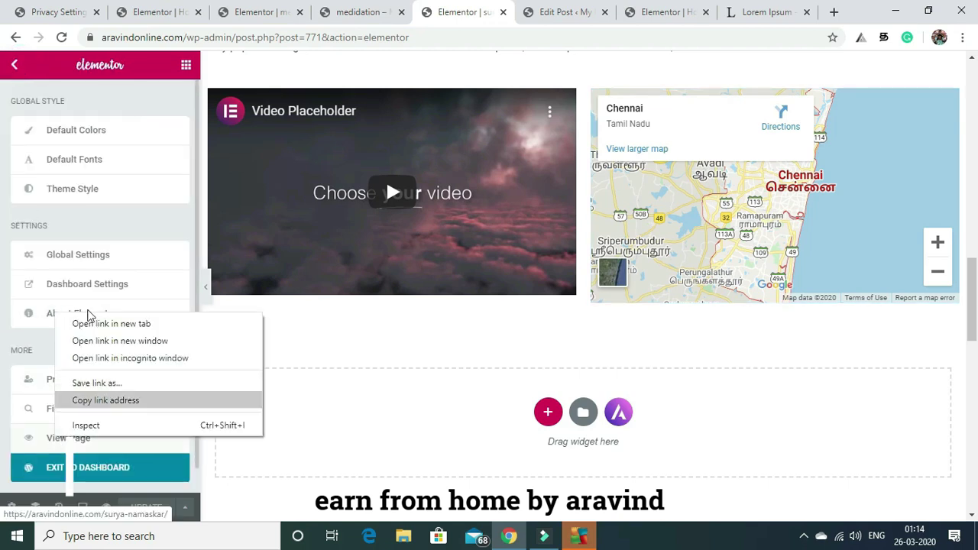
pyautogui.click(102, 324)
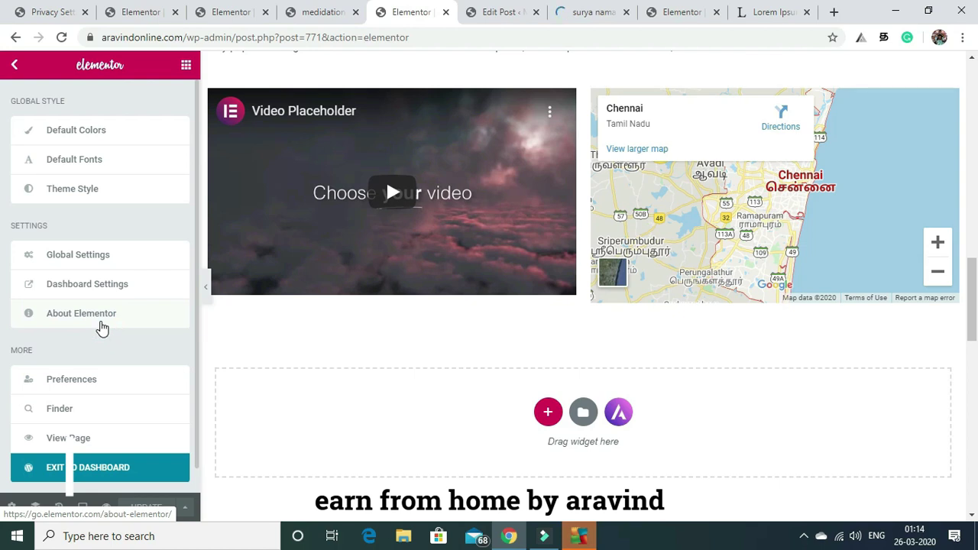
pyautogui.click(603, 14)
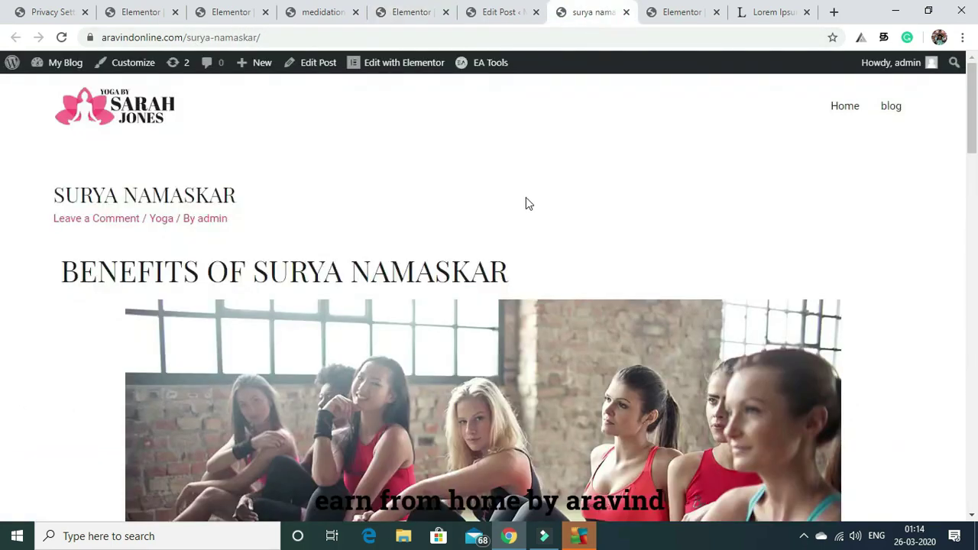
# Go to the WordPress admin Dashboard from the My Blog menu.
pyautogui.moveTo(975, 61); pyautogui.dragTo(975, 186)
pyautogui.scroll(3, 3, 186)
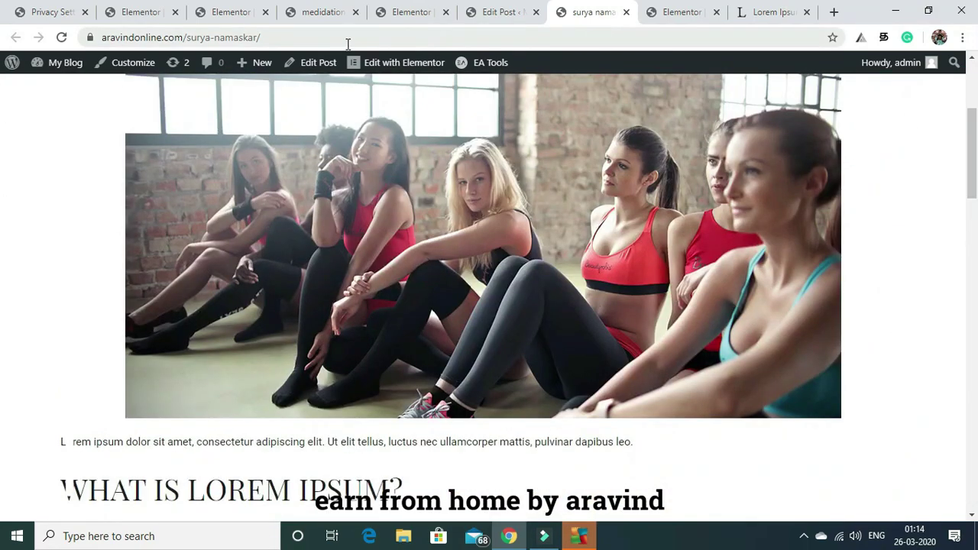
pyautogui.moveTo(60, 70)
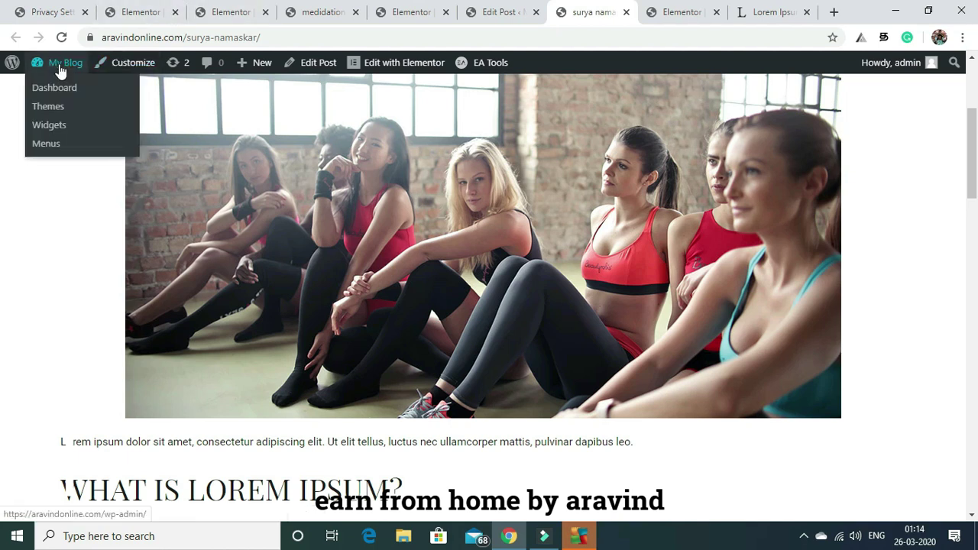
pyautogui.click(54, 93)
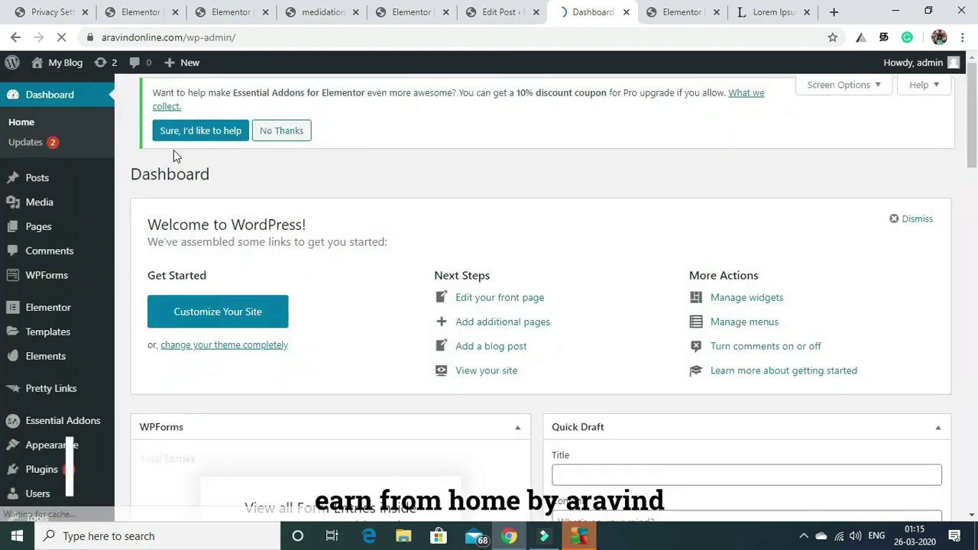
# Open the site's home page (Visit Site) in a new tab.
pyautogui.moveTo(71, 68)
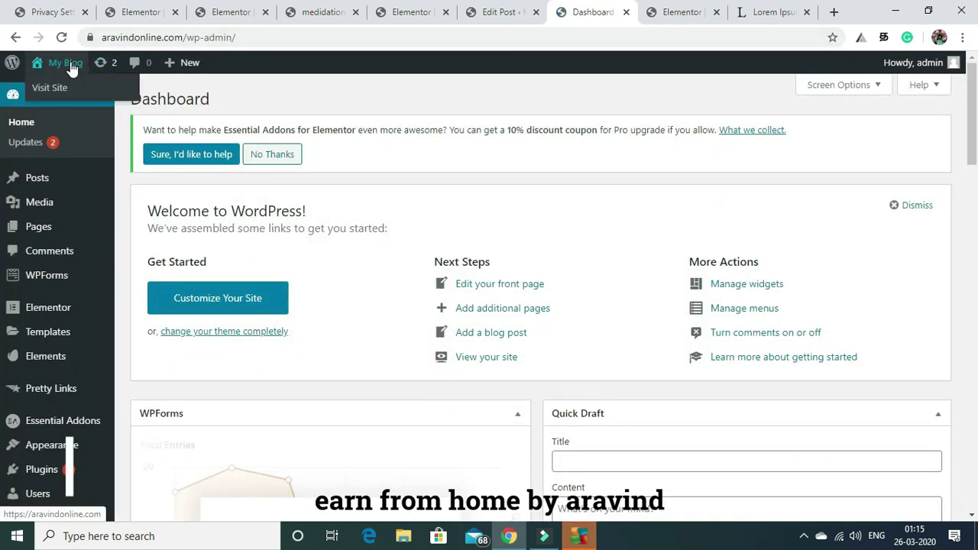
pyautogui.rightClick(52, 89)
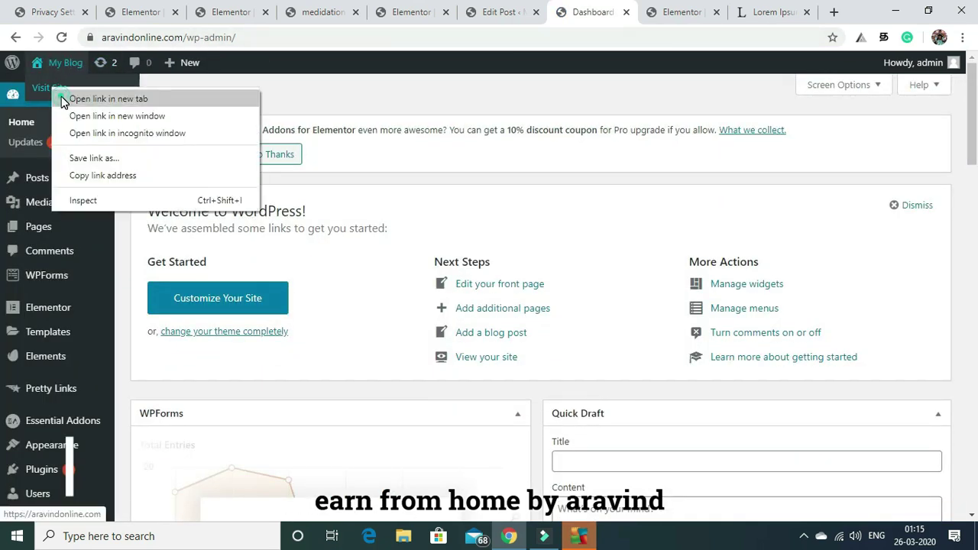
pyautogui.click(61, 97)
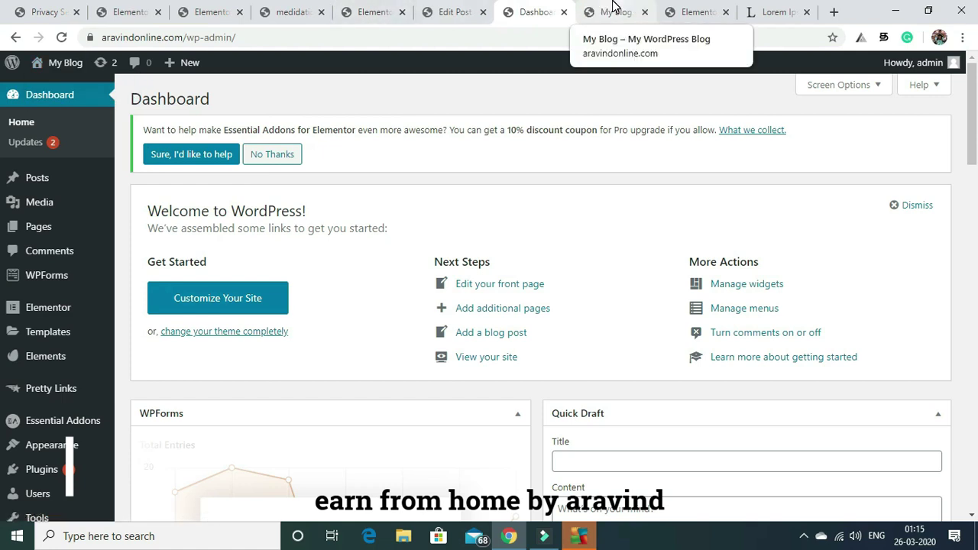
pyautogui.click(614, 6)
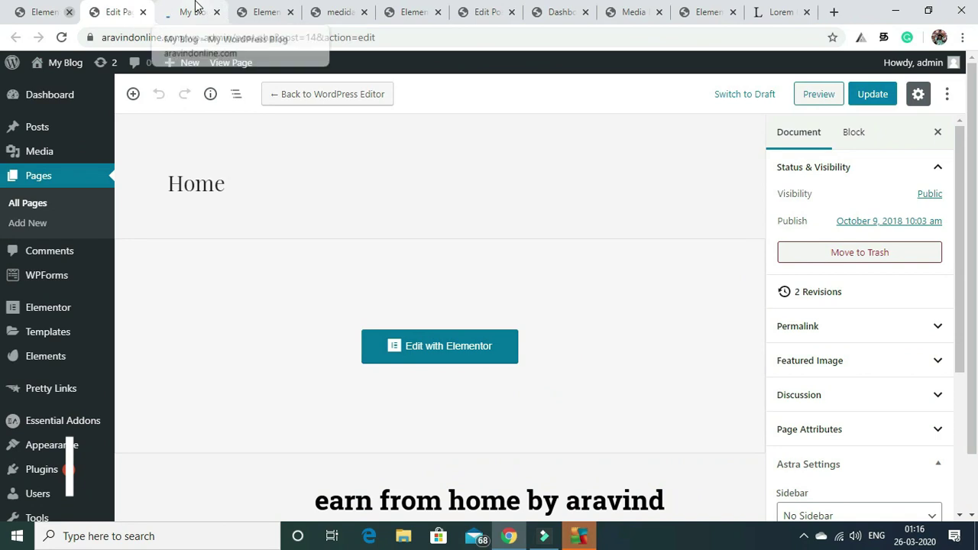
pyautogui.click(195, 8)
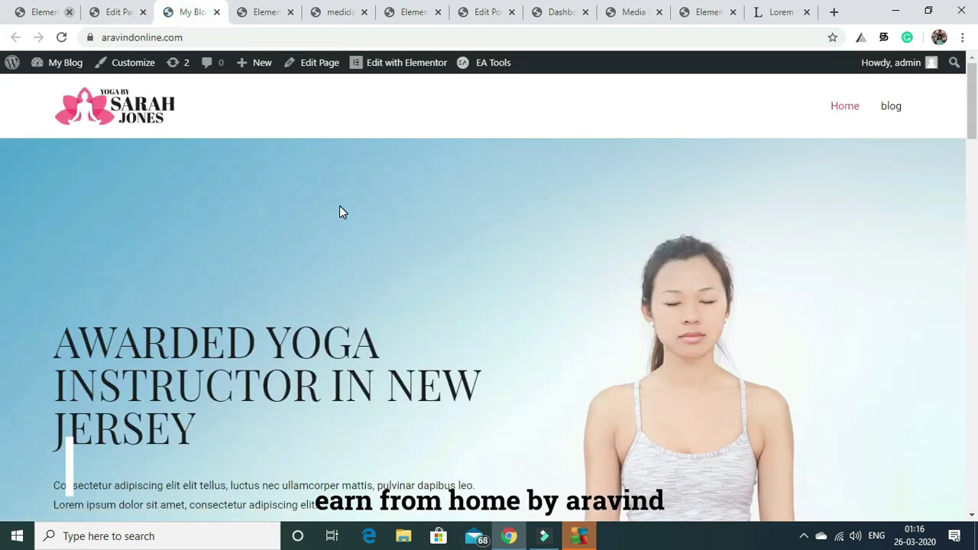
pyautogui.scroll(-6, 2, 107)
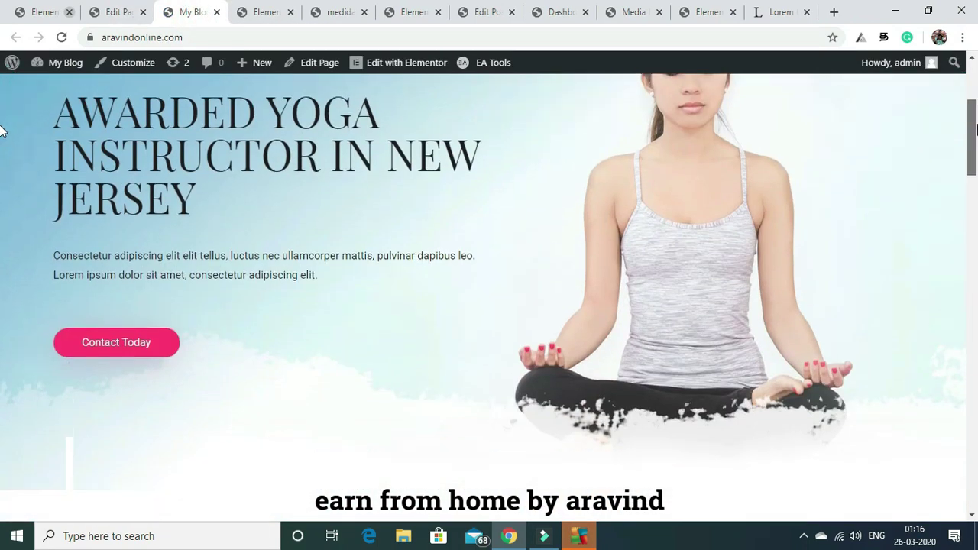
pyautogui.scroll(-6, 3, 191)
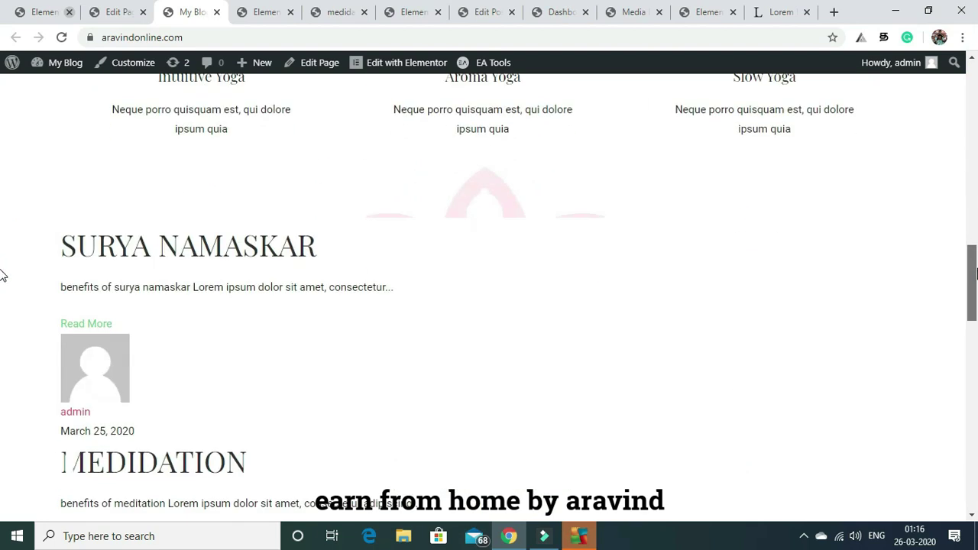
pyautogui.scroll(-3, 2, 290)
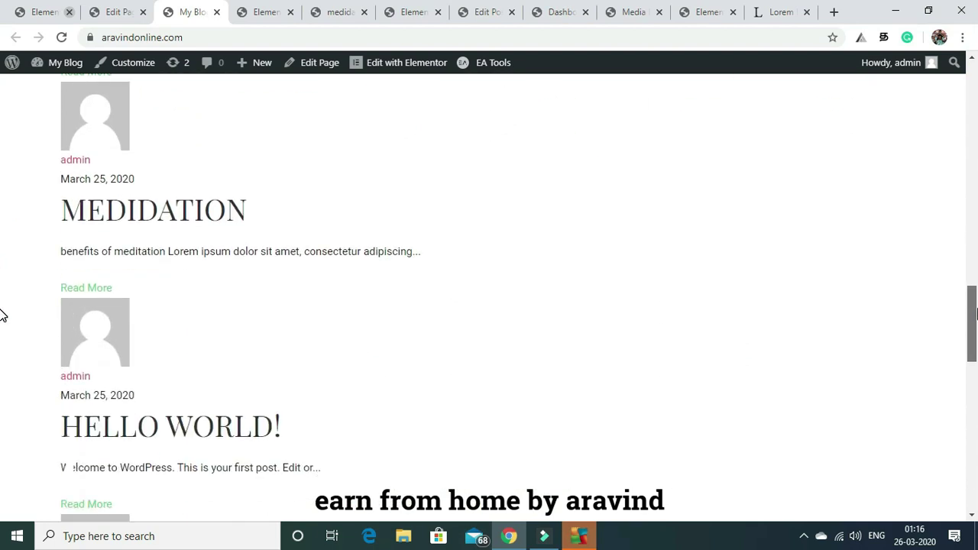
pyautogui.scroll(-3, 2, 315)
pyautogui.scroll(5, 2, 356)
pyautogui.scroll(5, 3, 295)
pyautogui.moveTo(974, 229); pyautogui.dragTo(969, 287)
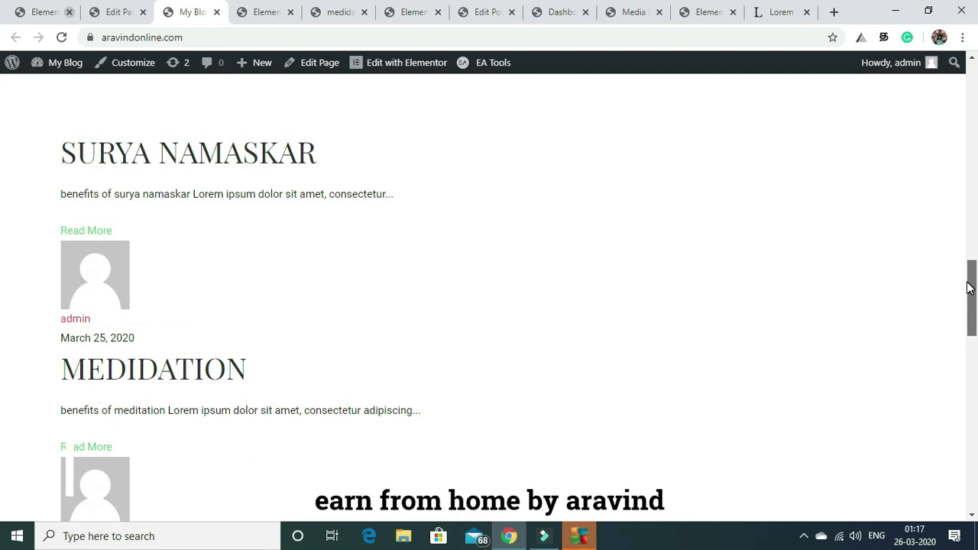
pyautogui.scroll(10, 2, 189)
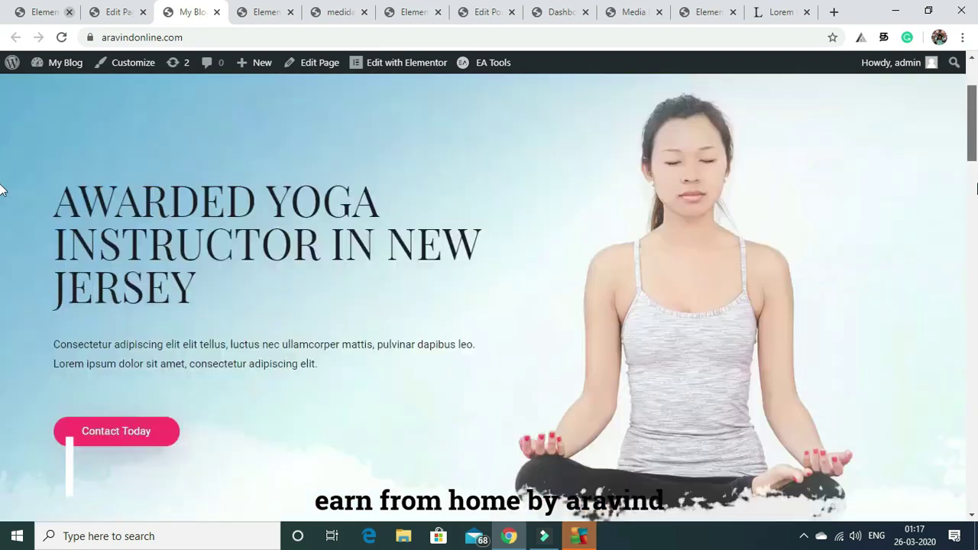
pyautogui.moveTo(977, 188); pyautogui.dragTo(959, 231)
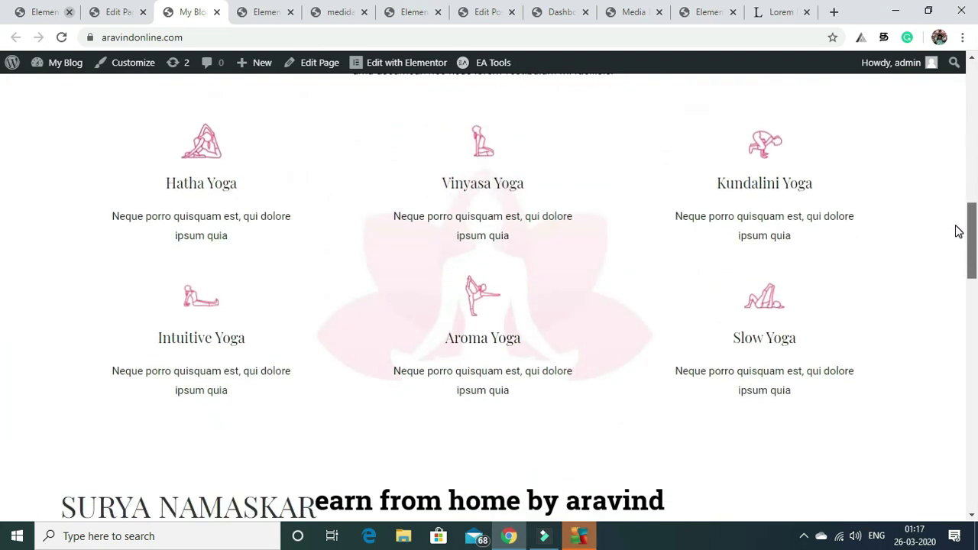
pyautogui.moveTo(53, 62)
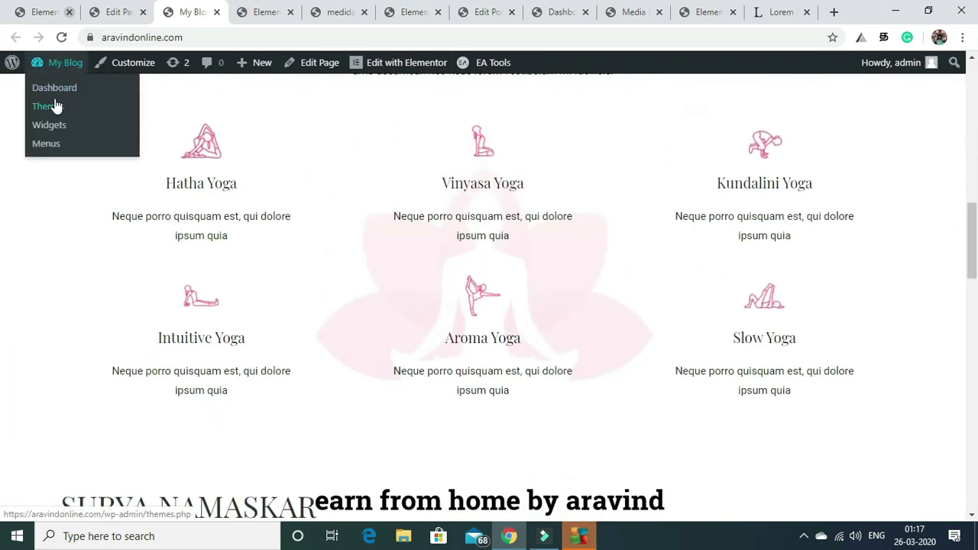
pyautogui.moveTo(971, 247); pyautogui.dragTo(971, 73)
pyautogui.moveTo(65, 69)
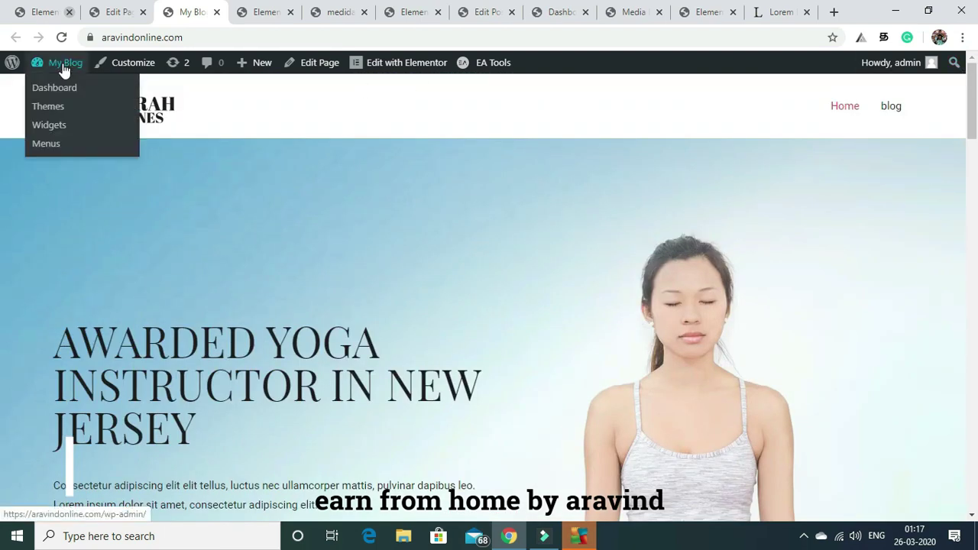
pyautogui.click(55, 89)
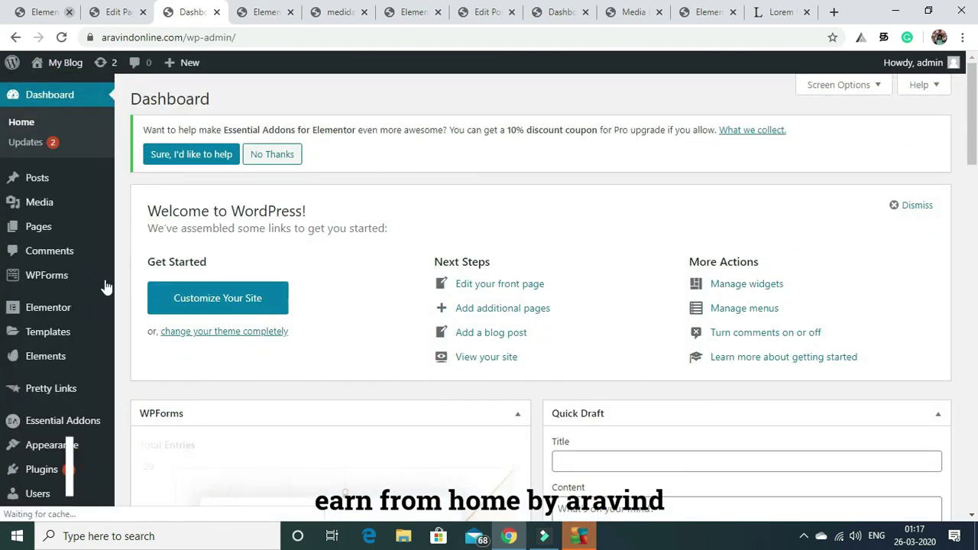
pyautogui.moveTo(48, 188)
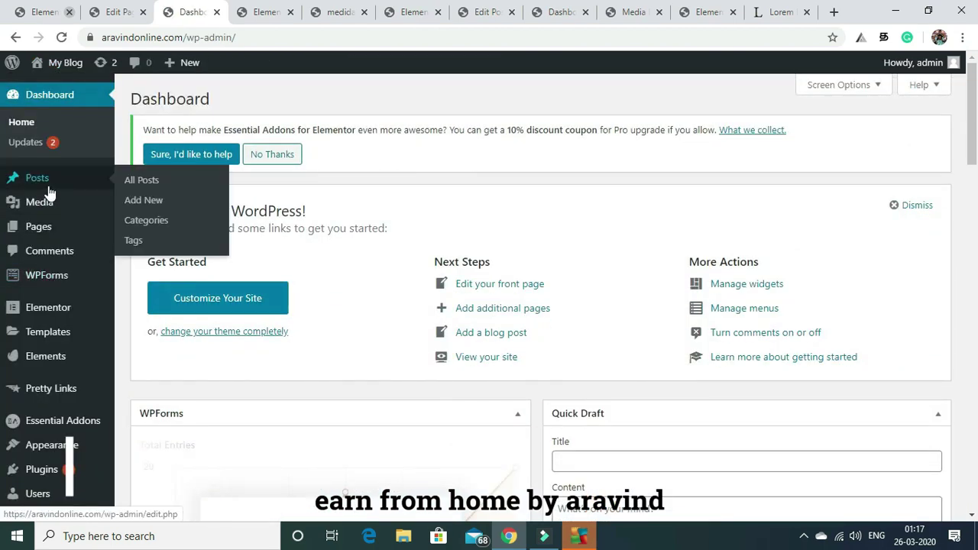
# Set slide5-free-img.jpg as the meditation post's featured image, update it, and return to All Posts.
pyautogui.click(131, 183)
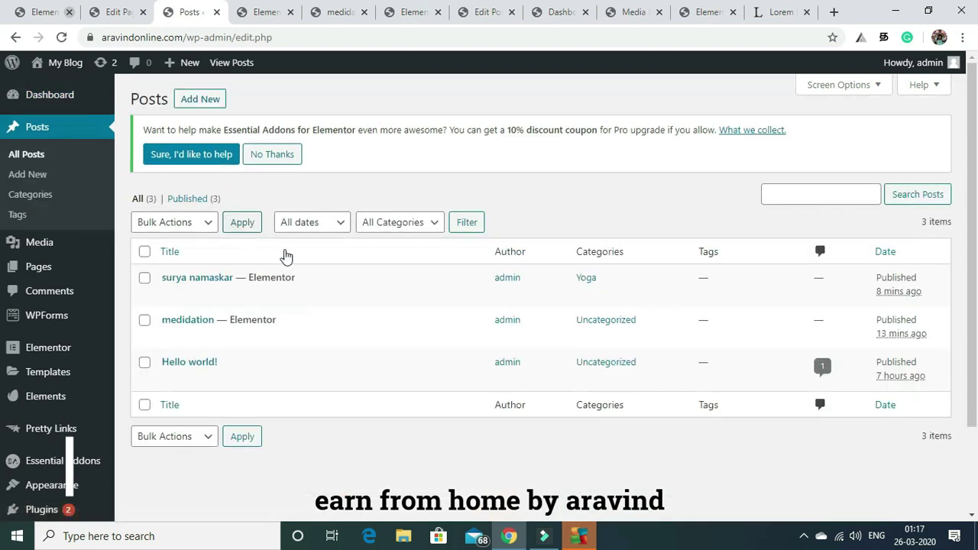
pyautogui.click(170, 339)
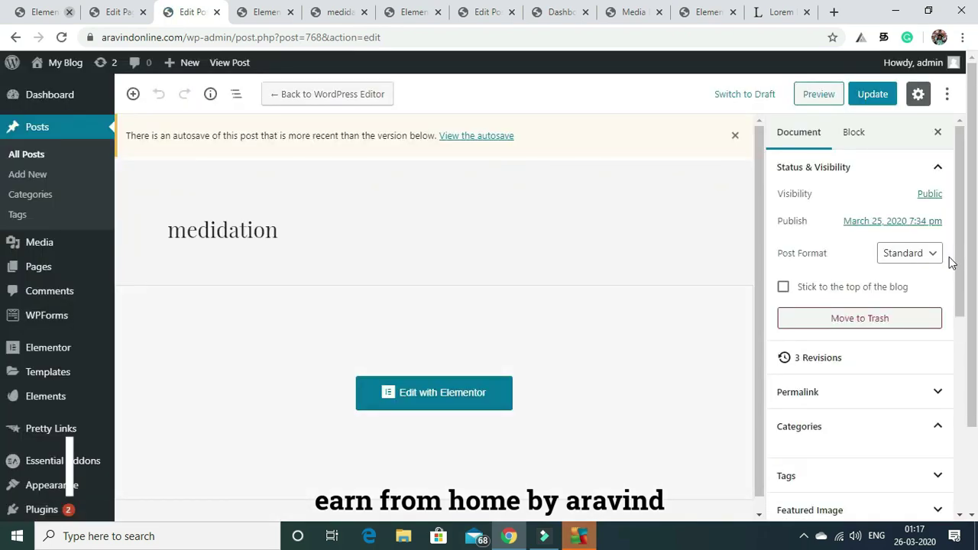
pyautogui.scroll(-3, 960, 202)
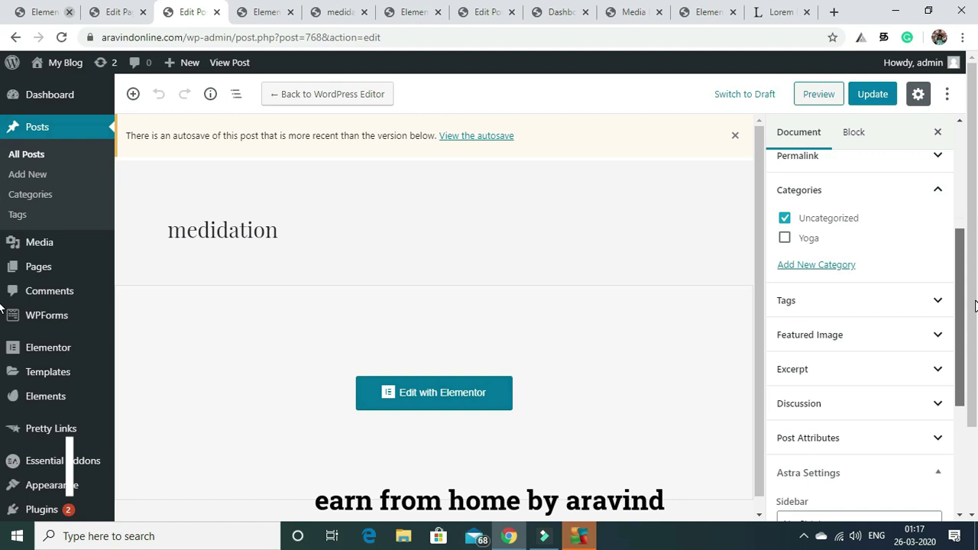
pyautogui.click(939, 328)
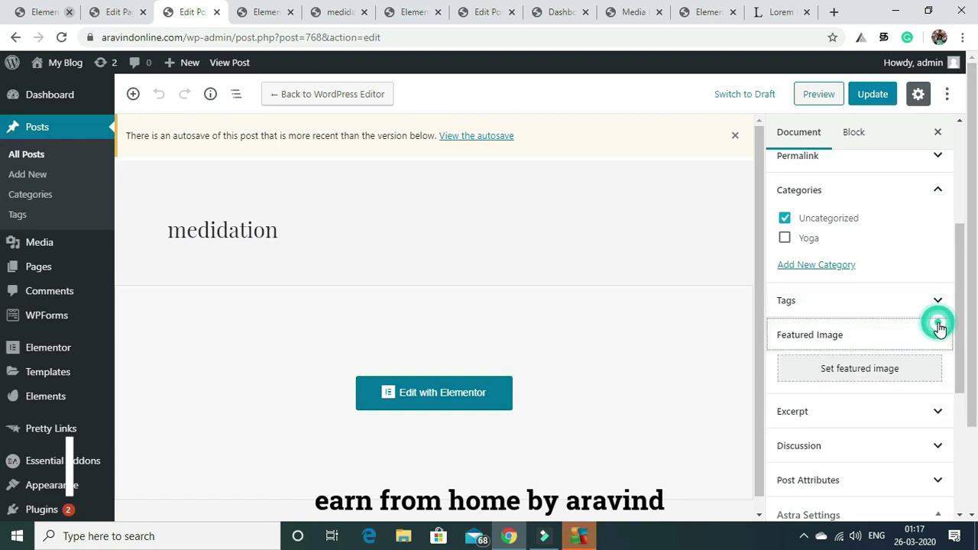
pyautogui.click(850, 374)
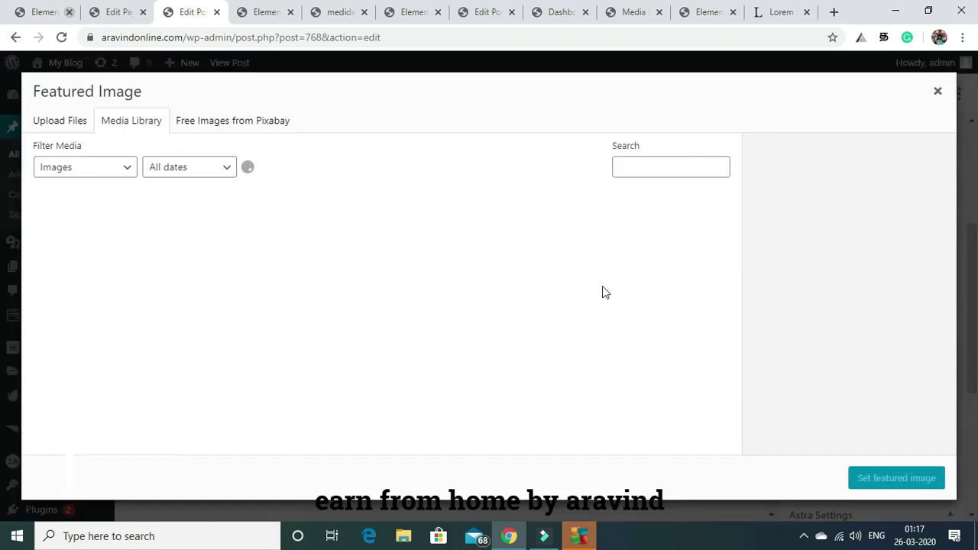
pyautogui.click(375, 334)
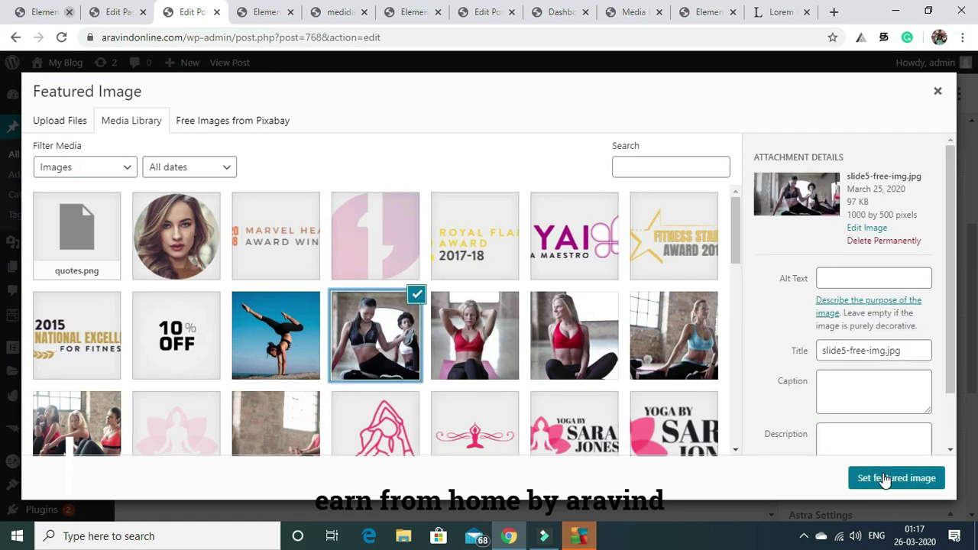
pyautogui.click(885, 479)
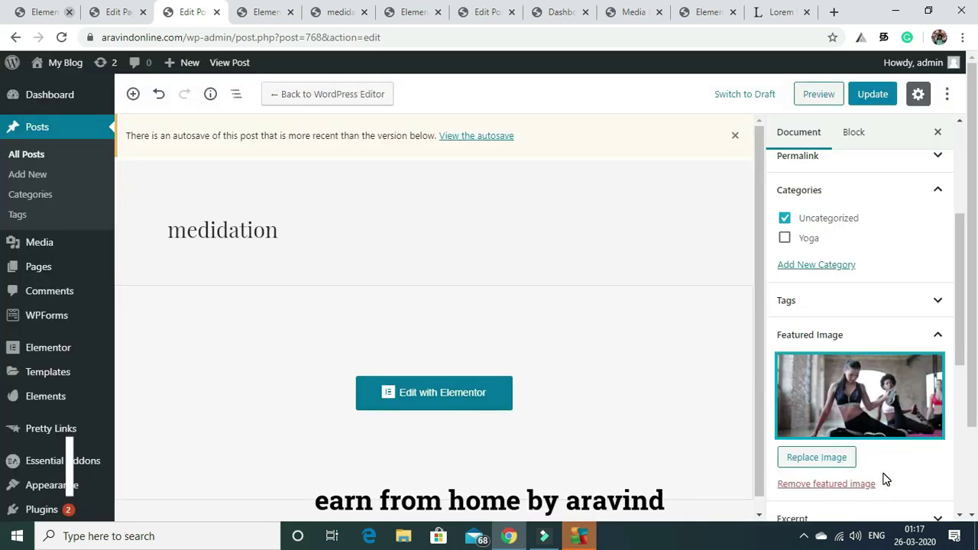
pyautogui.click(866, 95)
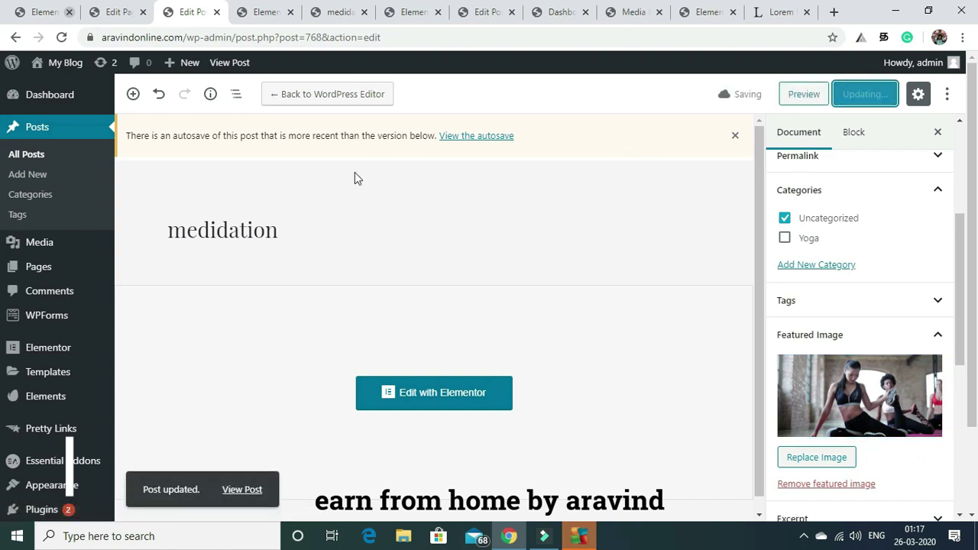
pyautogui.click(31, 162)
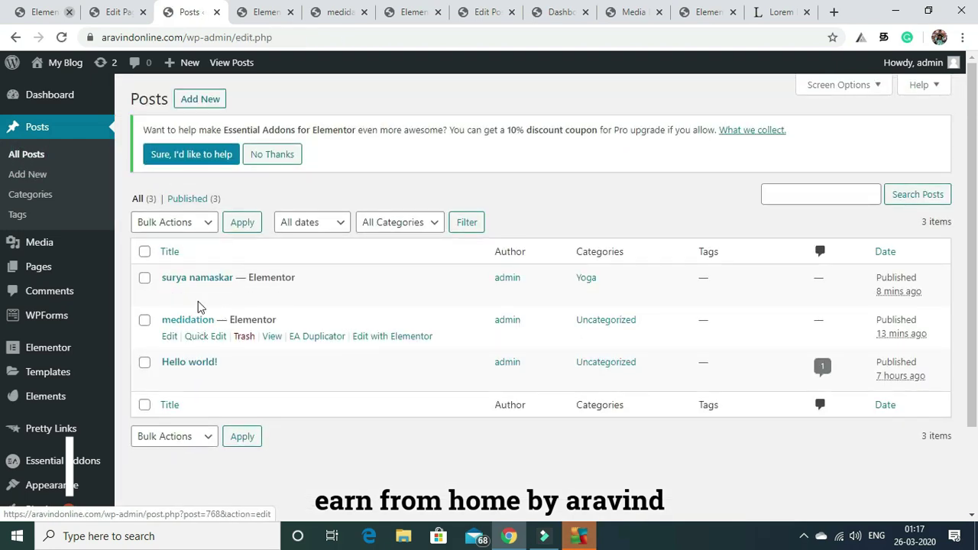
# Set the handstand photo yoga-instructor-free-img.jpg as the surya namaskar featured image and update.
pyautogui.click(169, 295)
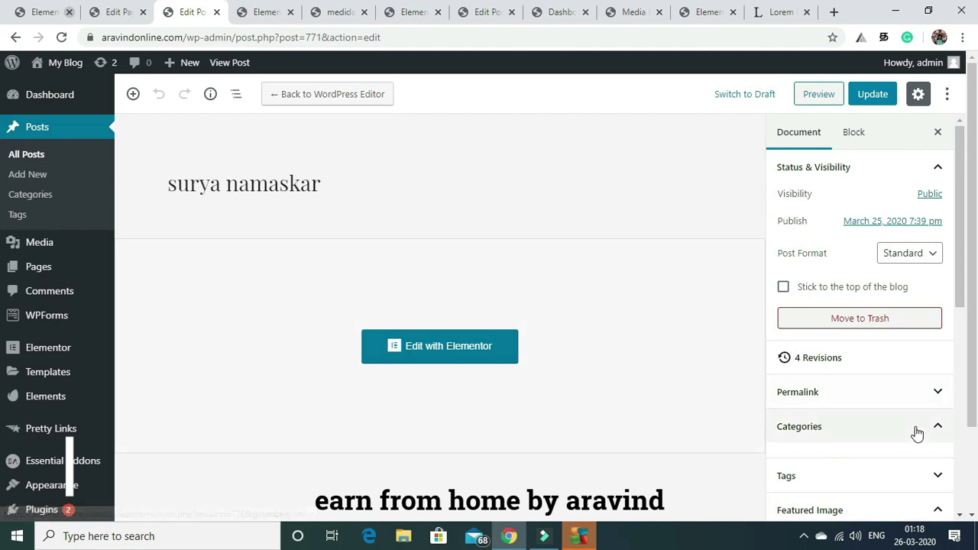
pyautogui.moveTo(960, 243); pyautogui.dragTo(969, 318)
pyautogui.click(860, 366)
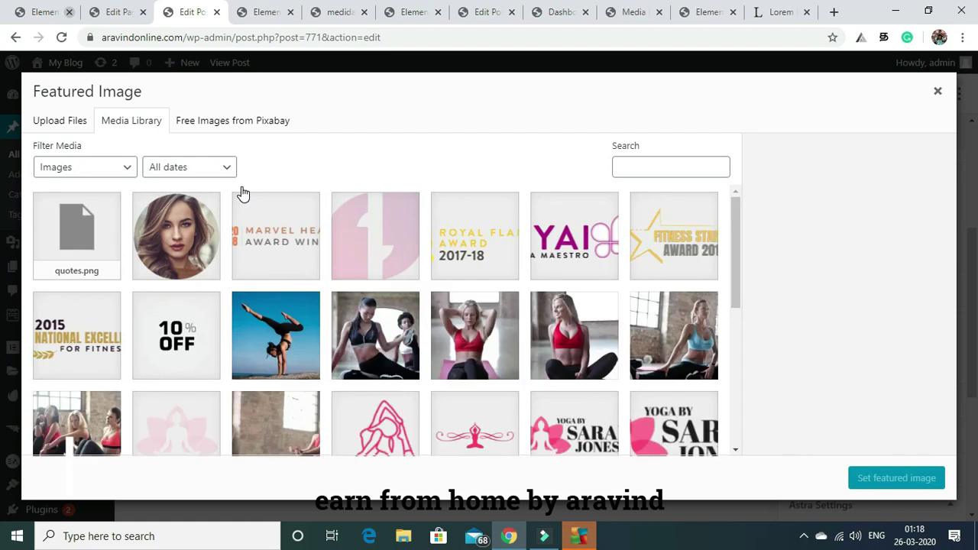
pyautogui.click(296, 338)
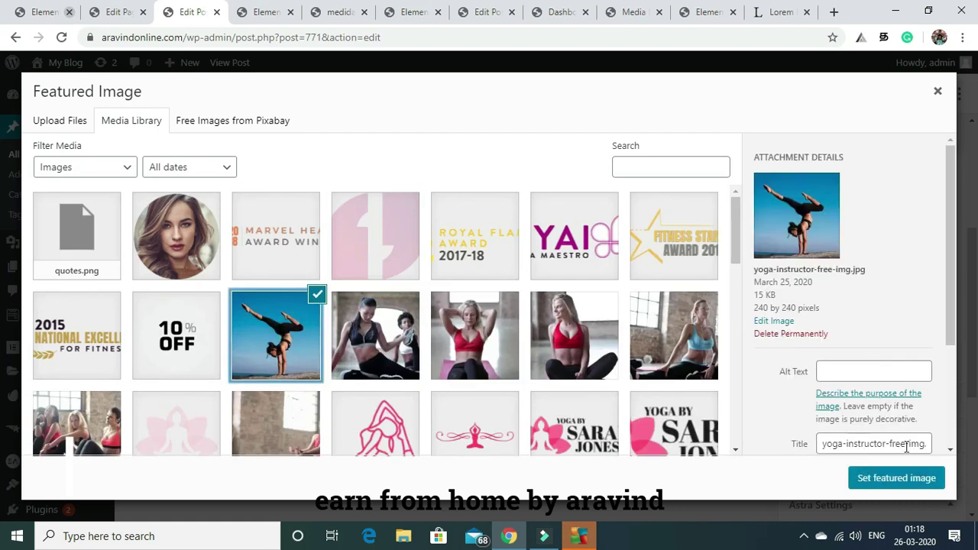
pyautogui.click(896, 479)
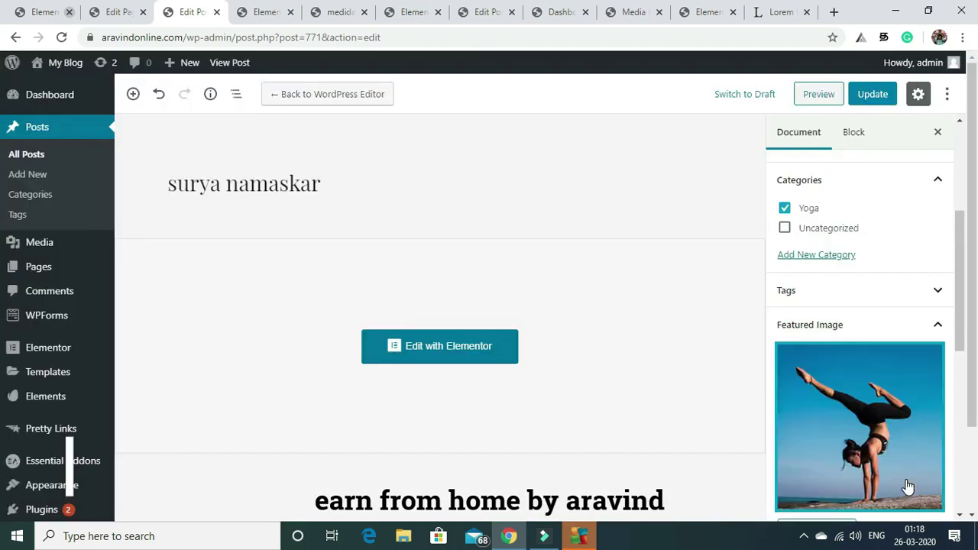
pyautogui.click(873, 94)
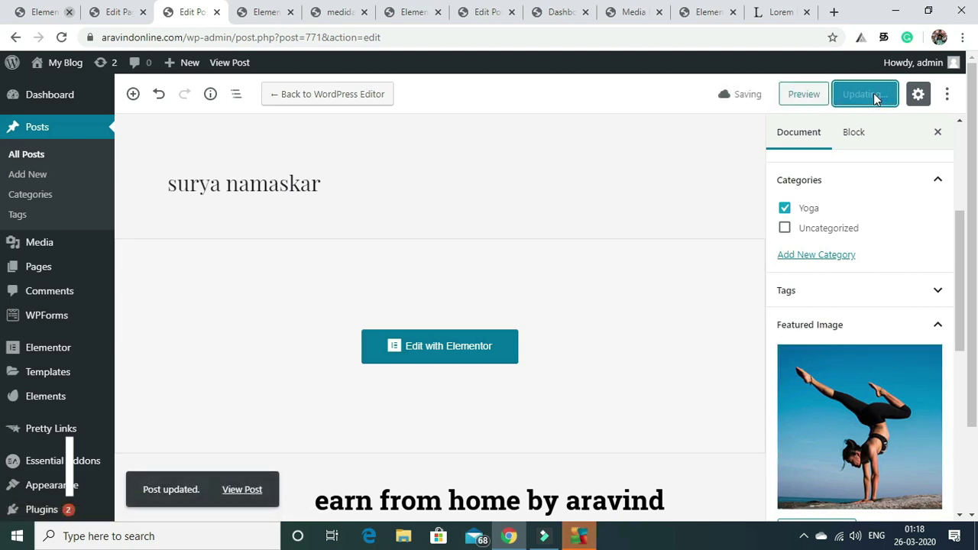
# Open the published surya namaskar post in a new tab and switch to it.
pyautogui.rightClick(242, 490)
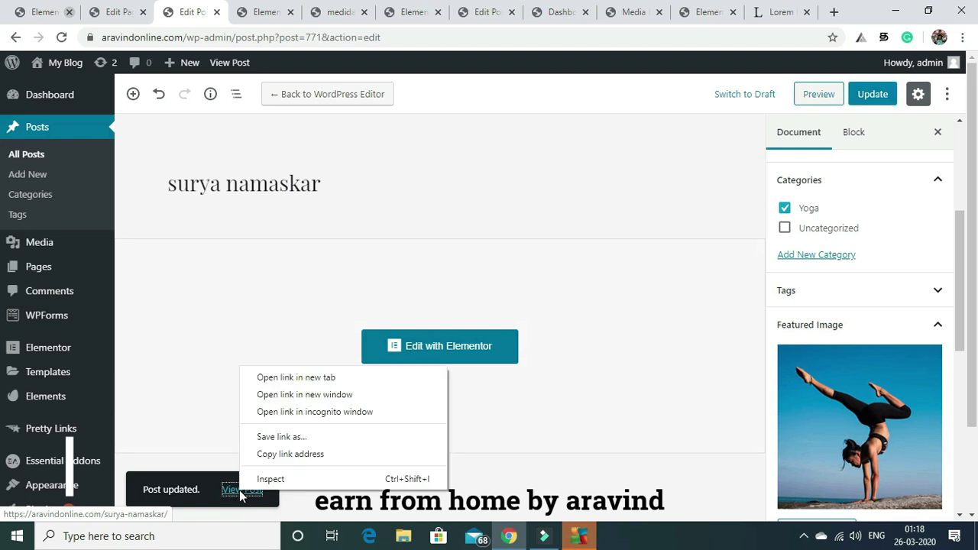
pyautogui.click(311, 378)
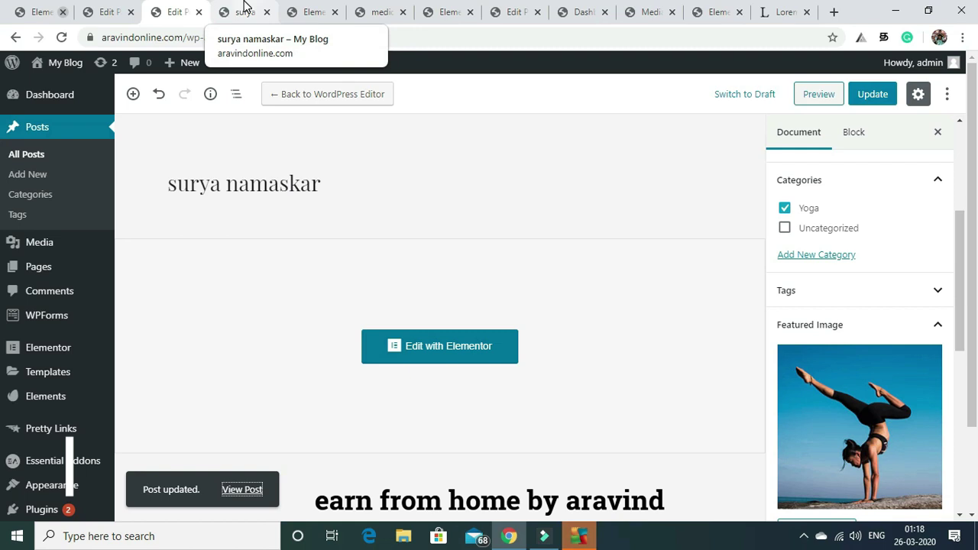
pyautogui.click(245, 9)
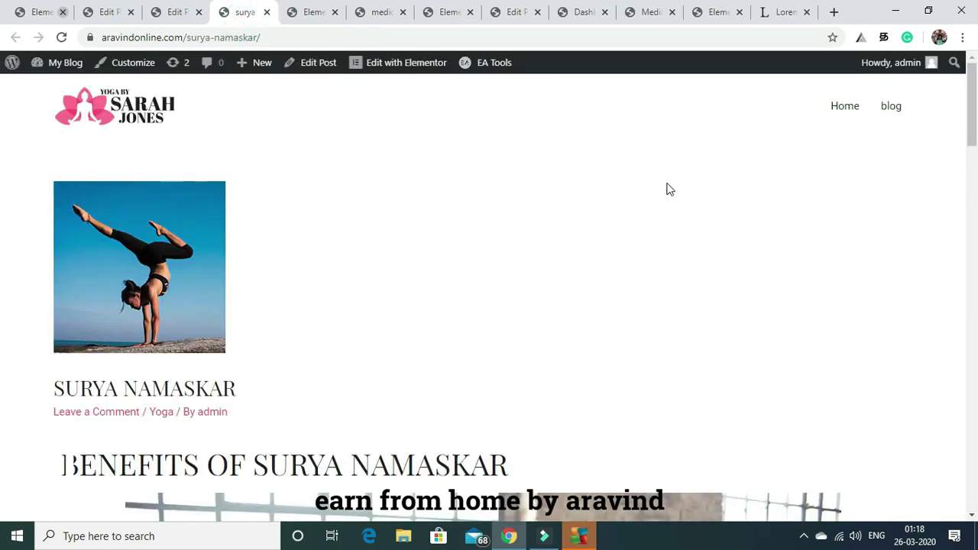
# Return from the live post to the admin Dashboard via My Blog.
pyautogui.moveTo(970, 156); pyautogui.dragTo(963, 12)
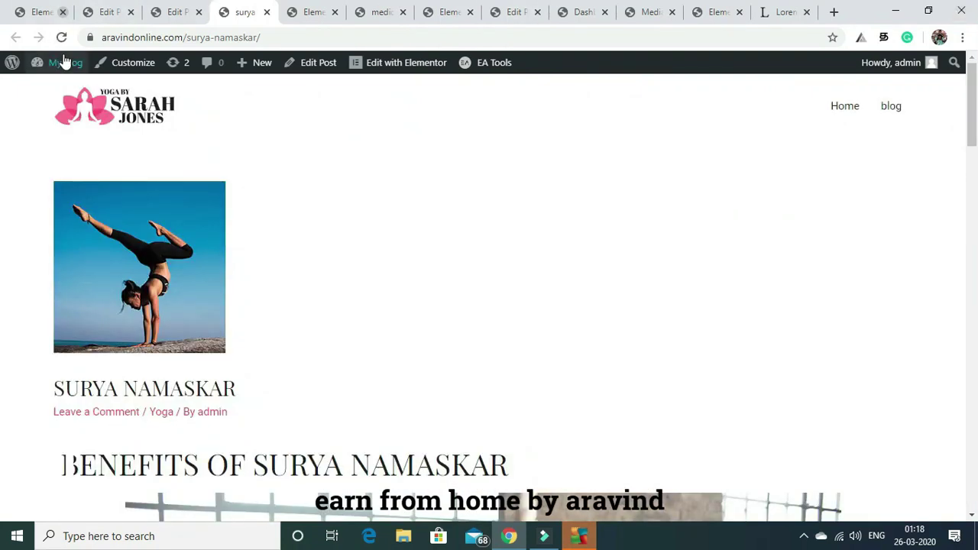
pyautogui.moveTo(65, 65)
pyautogui.click(52, 95)
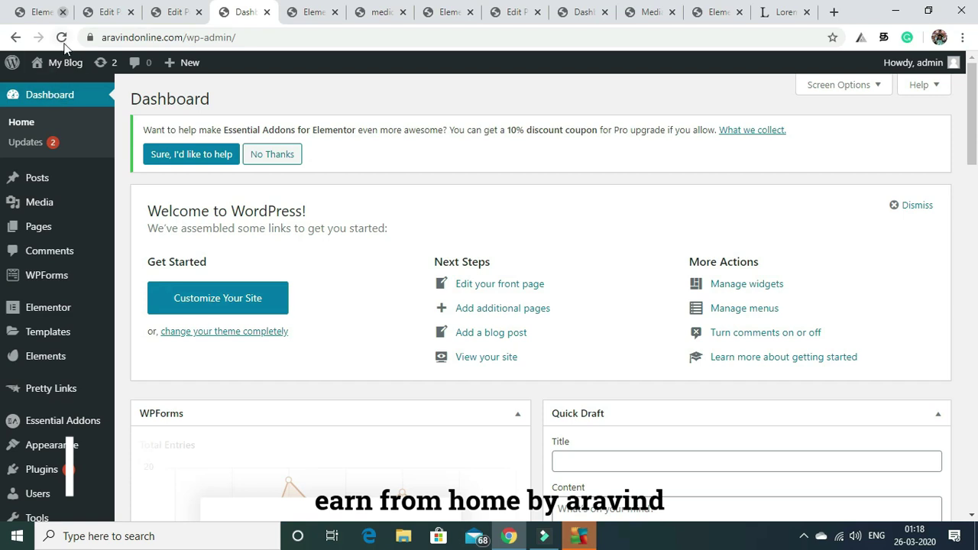
# Open the live site's home page (Visit Site) in a new tab.
pyautogui.moveTo(60, 68)
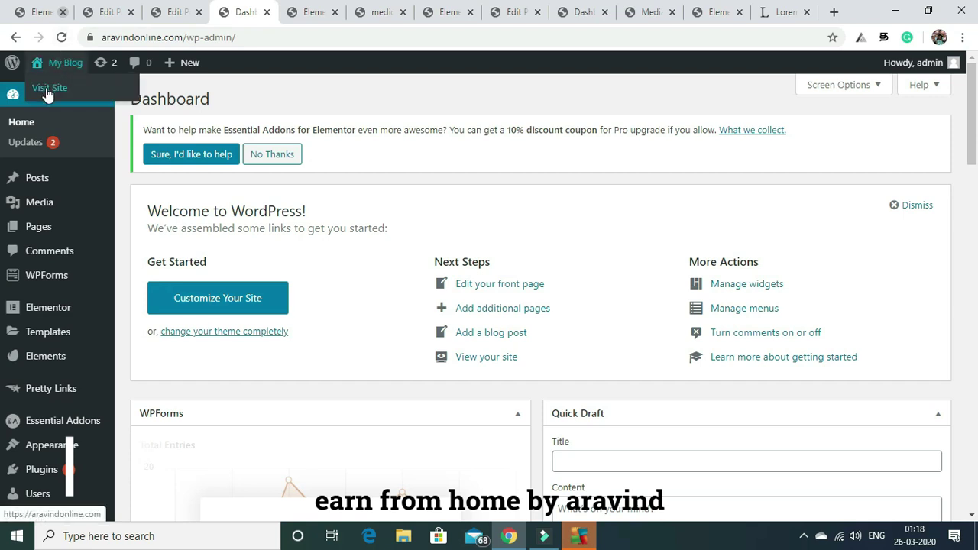
pyautogui.rightClick(47, 92)
pyautogui.click(66, 100)
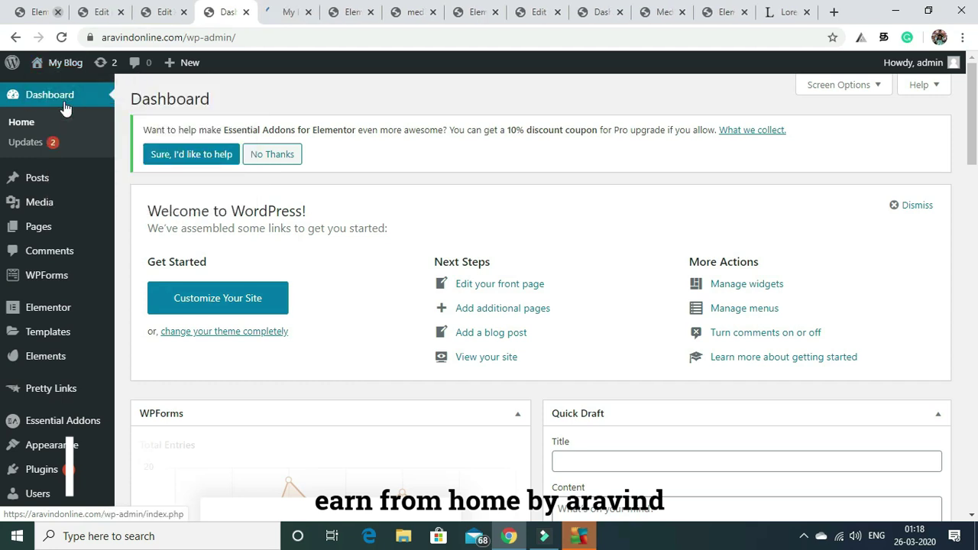
# Switch to the live site tab and scroll the home page to check the post cards.
pyautogui.click(291, 8)
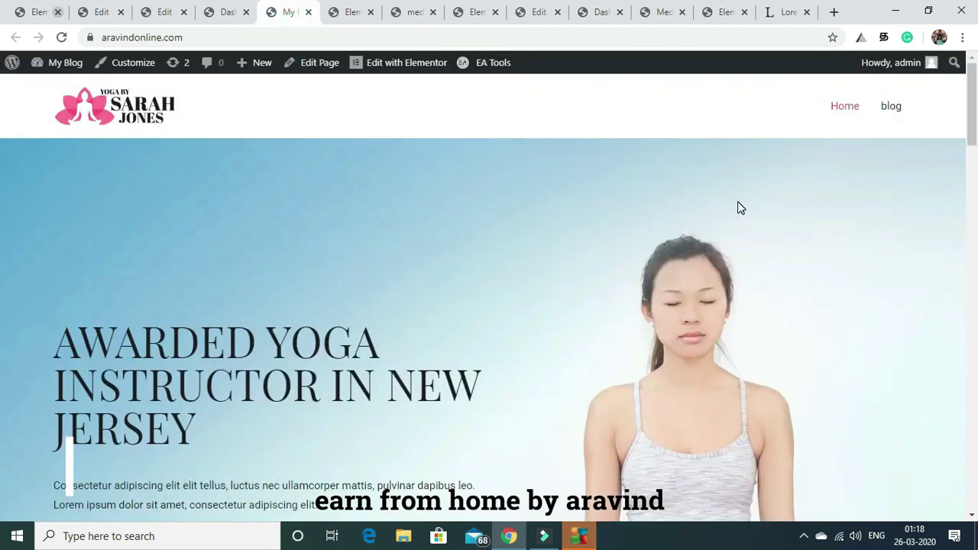
pyautogui.moveTo(971, 110); pyautogui.dragTo(975, 337)
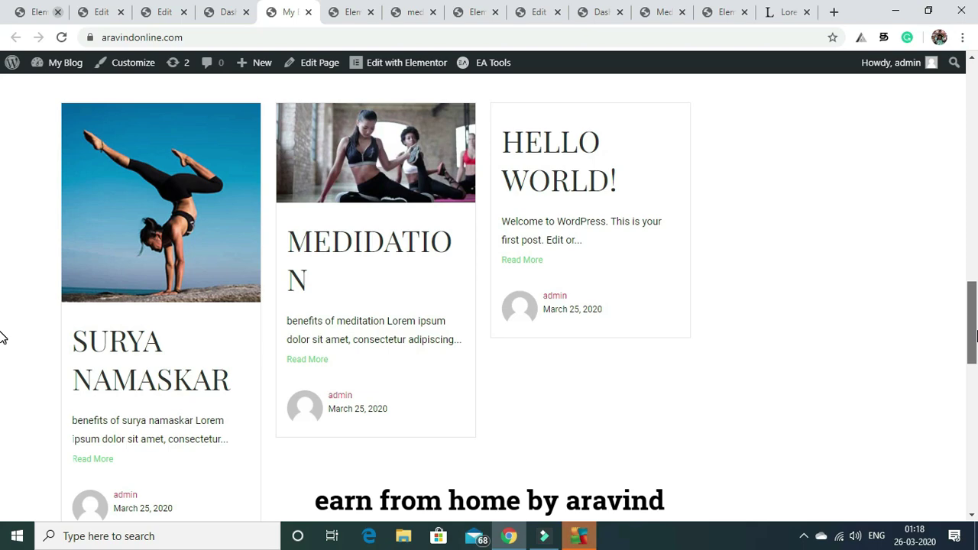
pyautogui.moveTo(975, 336); pyautogui.dragTo(964, 107)
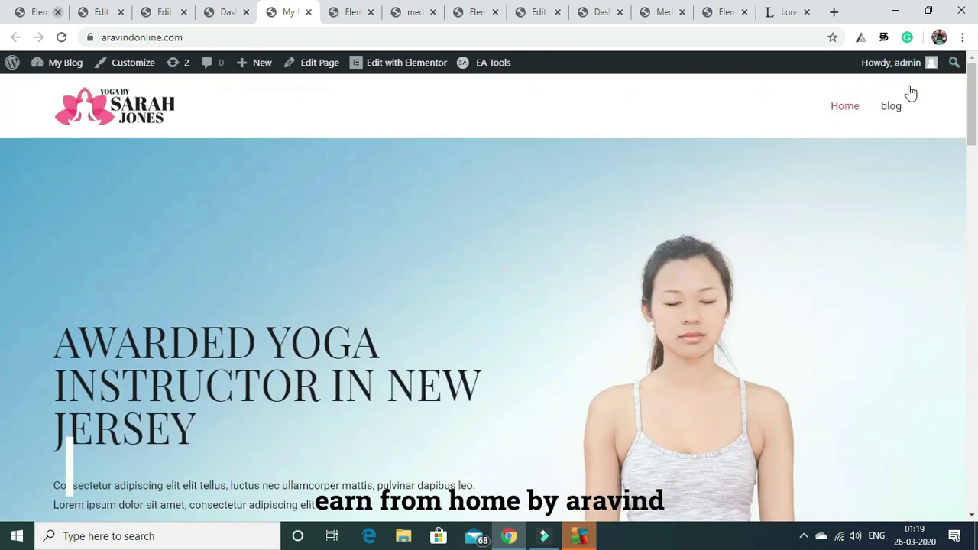
# Open the blog page and scroll through the yoga post cards with featured images.
pyautogui.click(891, 107)
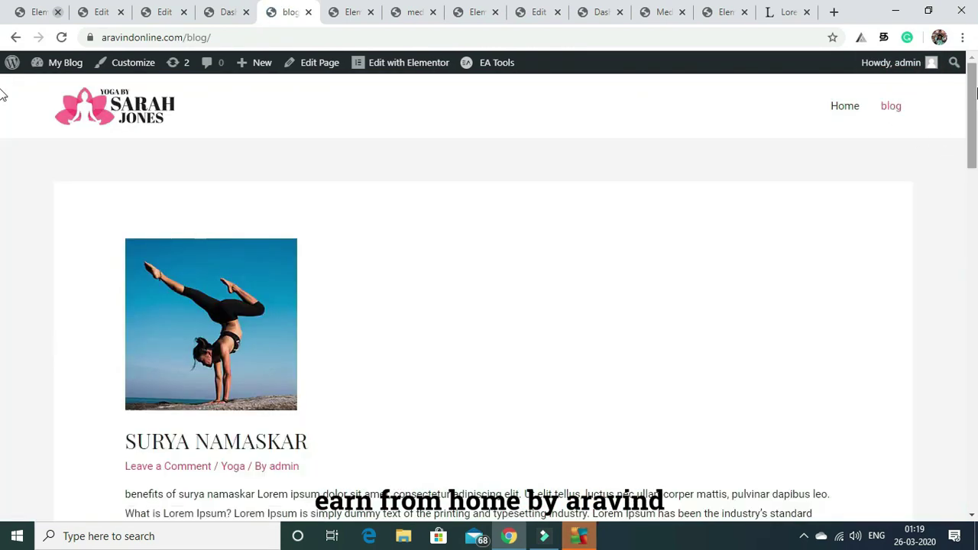
pyautogui.moveTo(974, 99); pyautogui.dragTo(974, 361)
pyautogui.moveTo(2, 364); pyautogui.dragTo(972, 96)
pyautogui.moveTo(971, 98); pyautogui.dragTo(972, 334)
# Go back to the Home page, then open the blog page again.
pyautogui.scroll(10, 970, 334)
pyautogui.moveTo(878, 64)
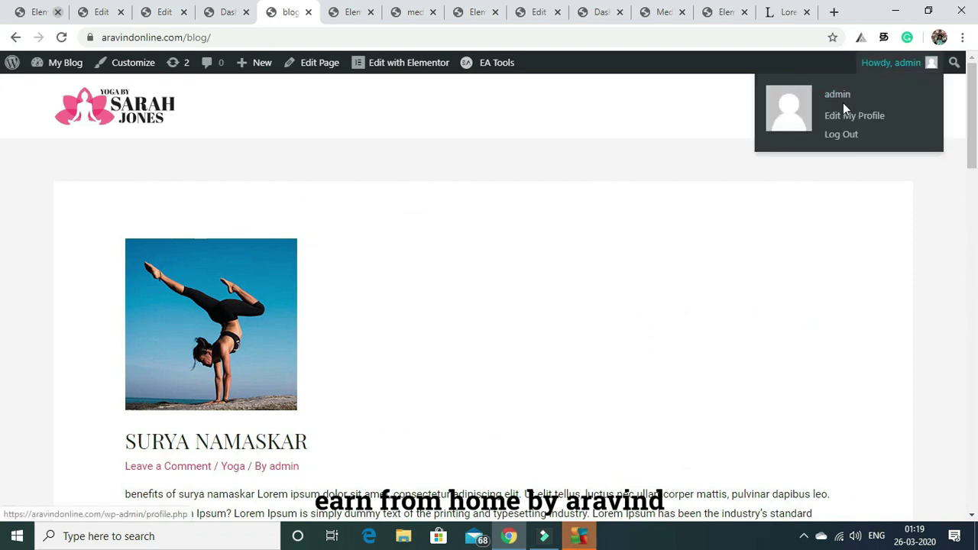
pyautogui.click(840, 111)
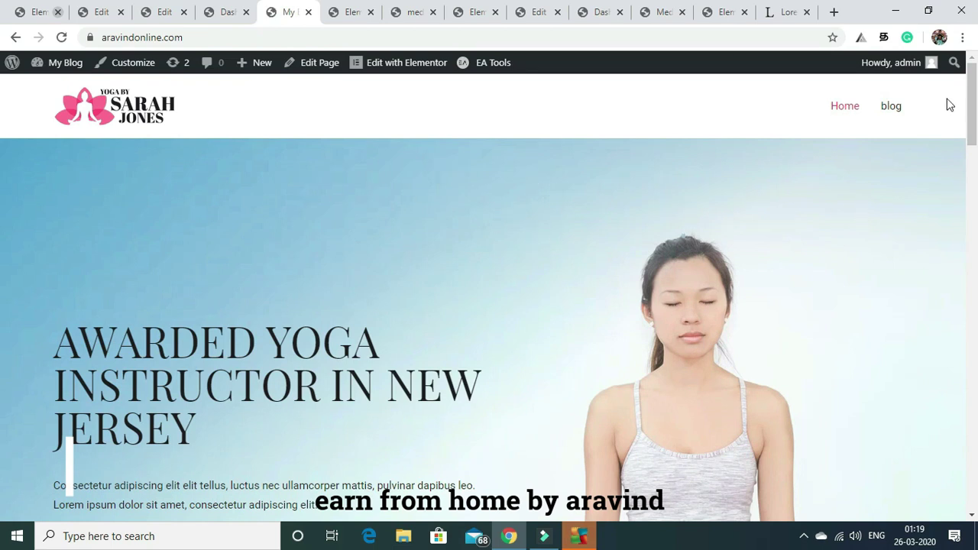
pyautogui.click(888, 108)
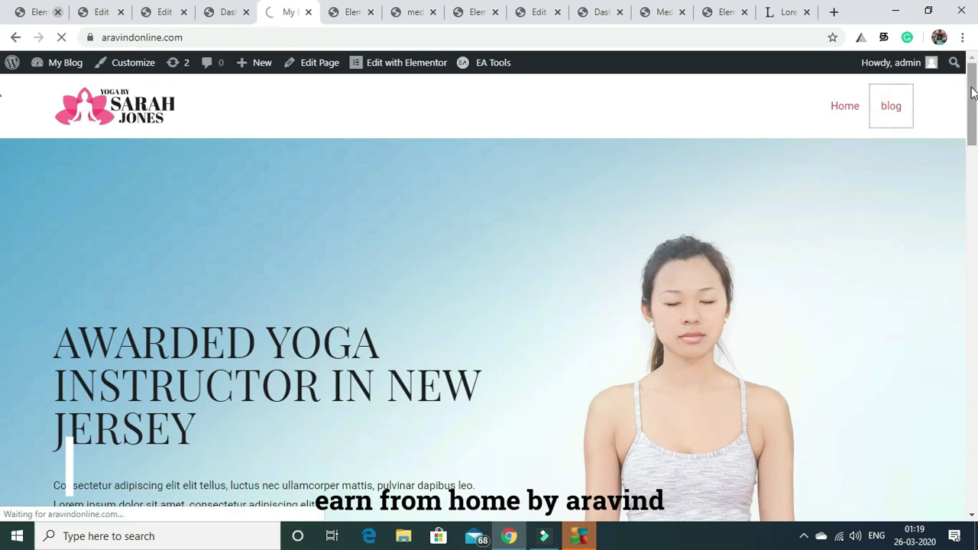